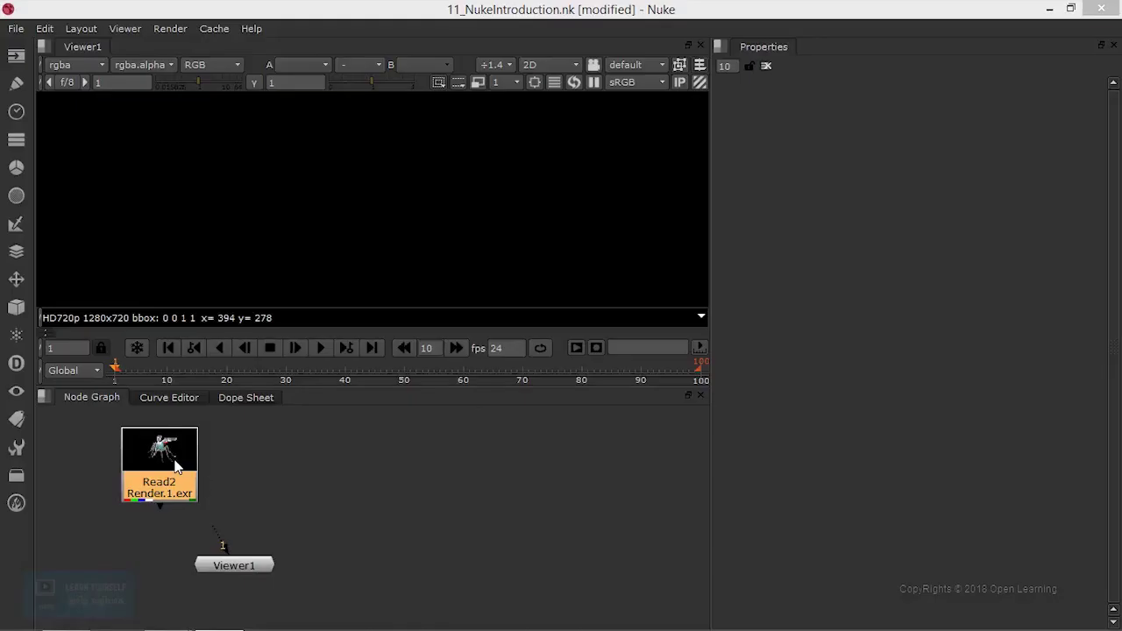
Connect the Read2 render node to Viewer1 and position it just above the viewer node
{"action": "left_click_drag", "start_coordinate": [178, 454], "coordinate": [193, 476]}
{"action": "scroll", "coordinate": [360, 232], "scroll_direction": "down", "scroll_amount": 2}
{"action": "scroll", "coordinate": [359, 233], "scroll_direction": "up", "scroll_amount": 1}
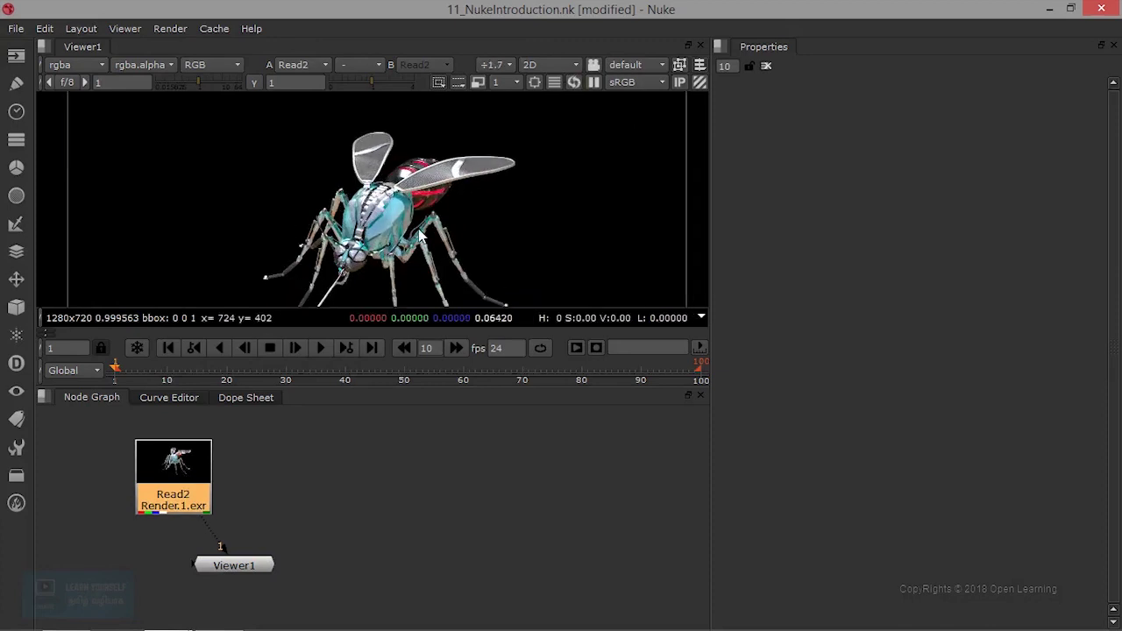
{"action": "left_click_drag", "start_coordinate": [195, 477], "coordinate": [210, 483]}
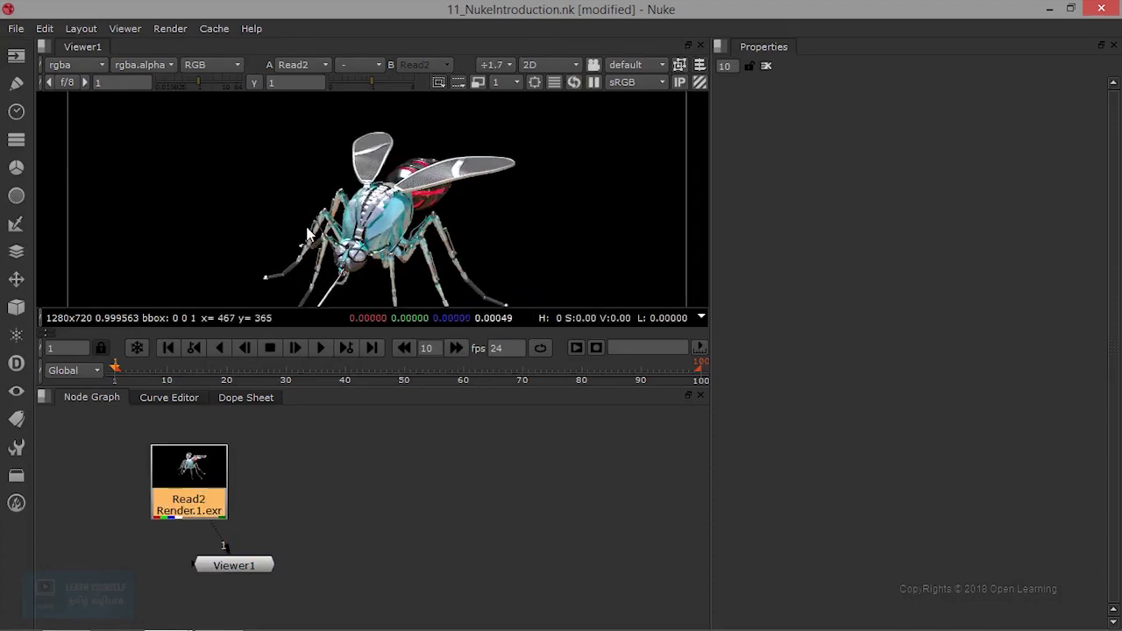
View the DIFF_diffuse_RenderCam01 and INDIRR_indirect_RenderCam01 layers of the render, and return the viewer to rgba
{"action": "left_click", "coordinate": [87, 64]}
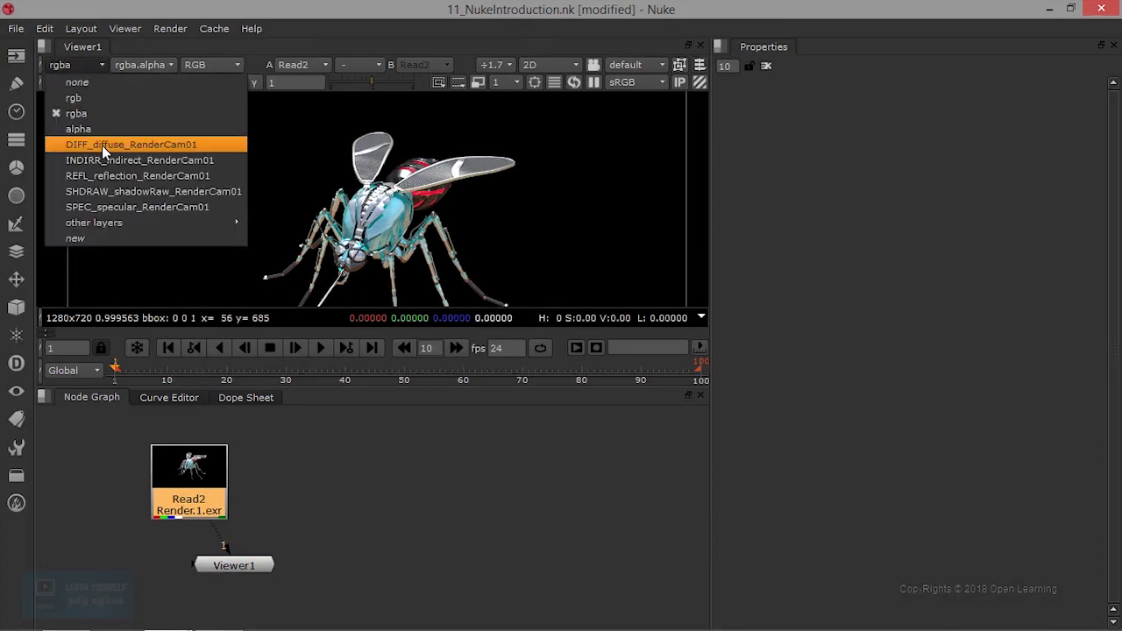
{"action": "left_click", "coordinate": [102, 145]}
{"action": "left_click", "coordinate": [88, 64]}
{"action": "left_click", "coordinate": [109, 161]}
{"action": "left_click", "coordinate": [105, 64]}
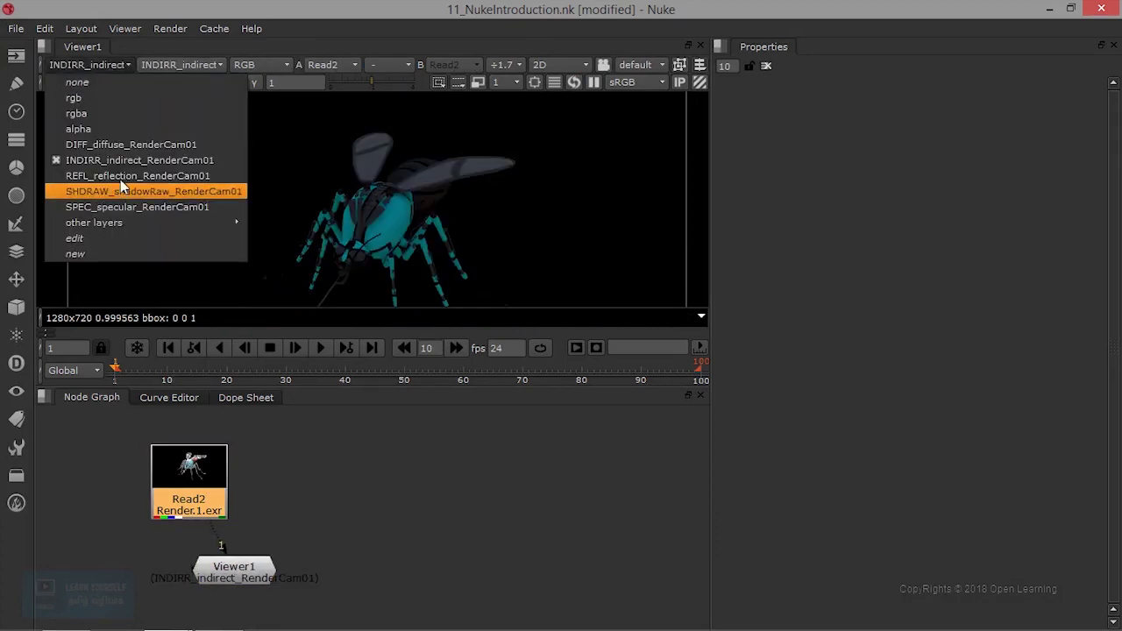
{"action": "left_click", "coordinate": [106, 112]}
Spread the Viewer1 and Read2 nodes apart in the node graph and deselect them
{"action": "left_click_drag", "start_coordinate": [224, 569], "coordinate": [279, 590]}
{"action": "left_click_drag", "start_coordinate": [214, 482], "coordinate": [177, 484]}
{"action": "left_click", "coordinate": [305, 504]}
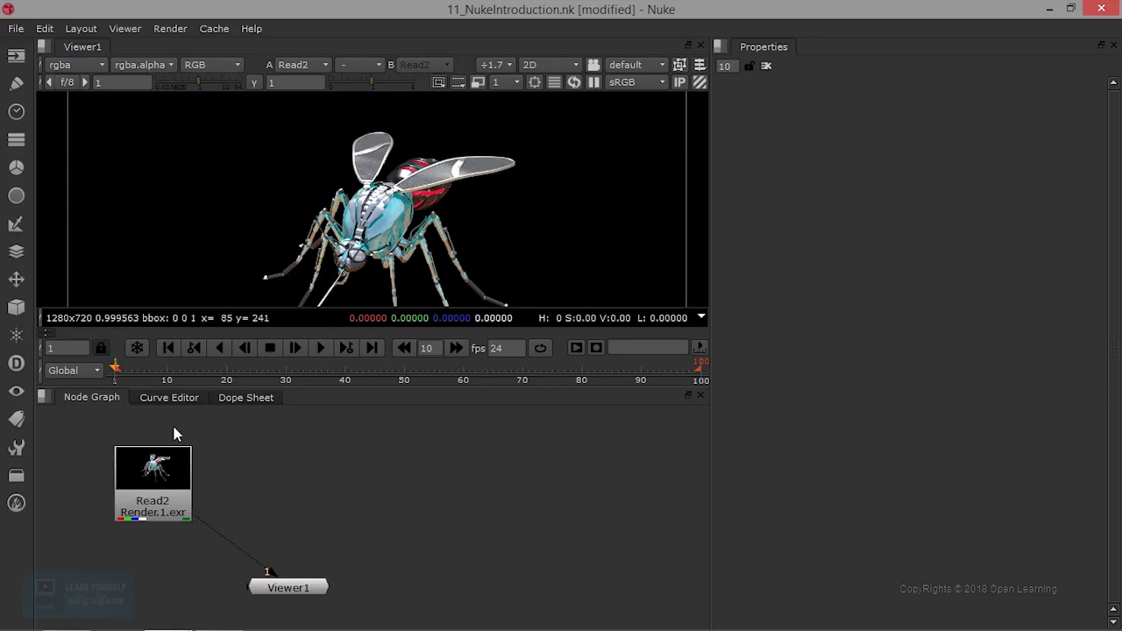
Read in diffuse.1.exr from the RenderCam01/colorPass/diffuse folder
{"action": "key", "text": "r"}
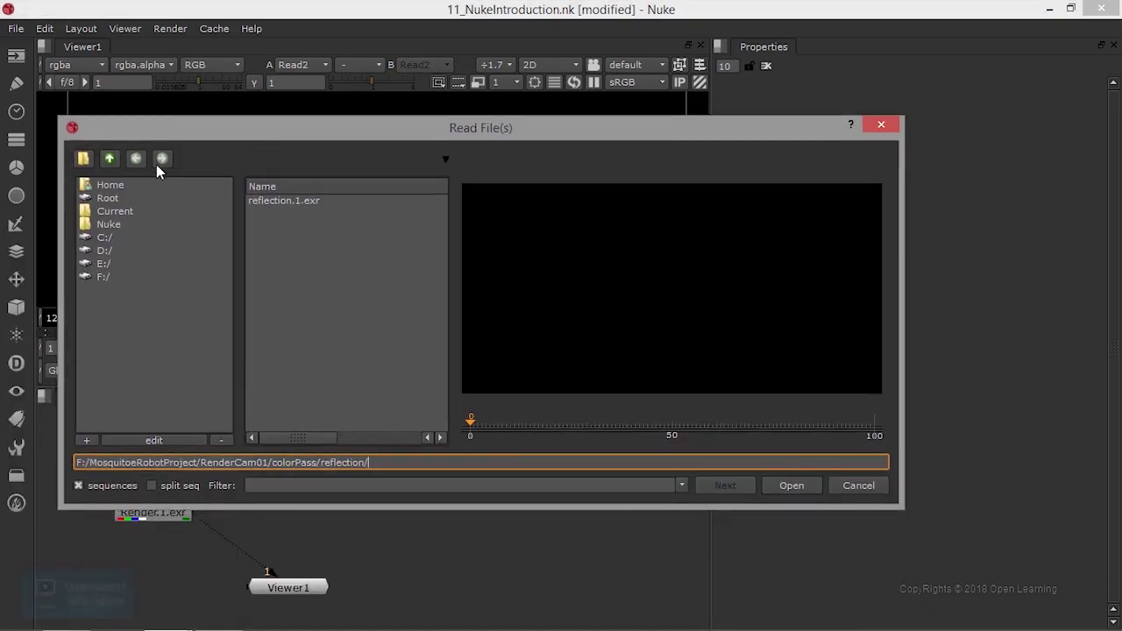
{"action": "left_click", "coordinate": [109, 157]}
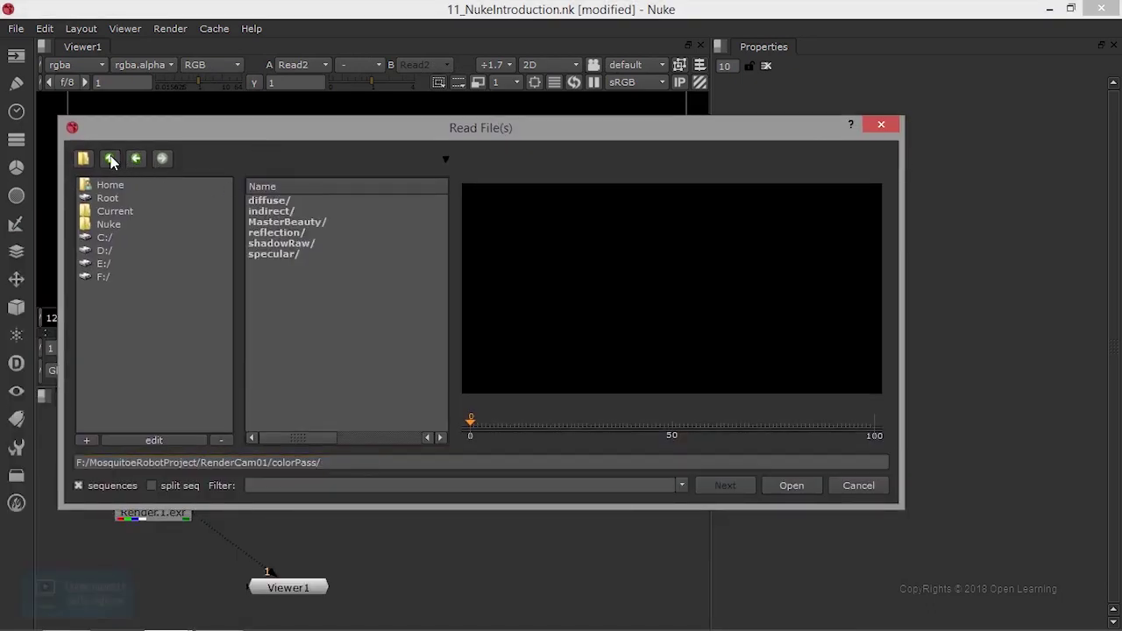
{"action": "double_click", "coordinate": [283, 202]}
{"action": "left_click", "coordinate": [284, 202]}
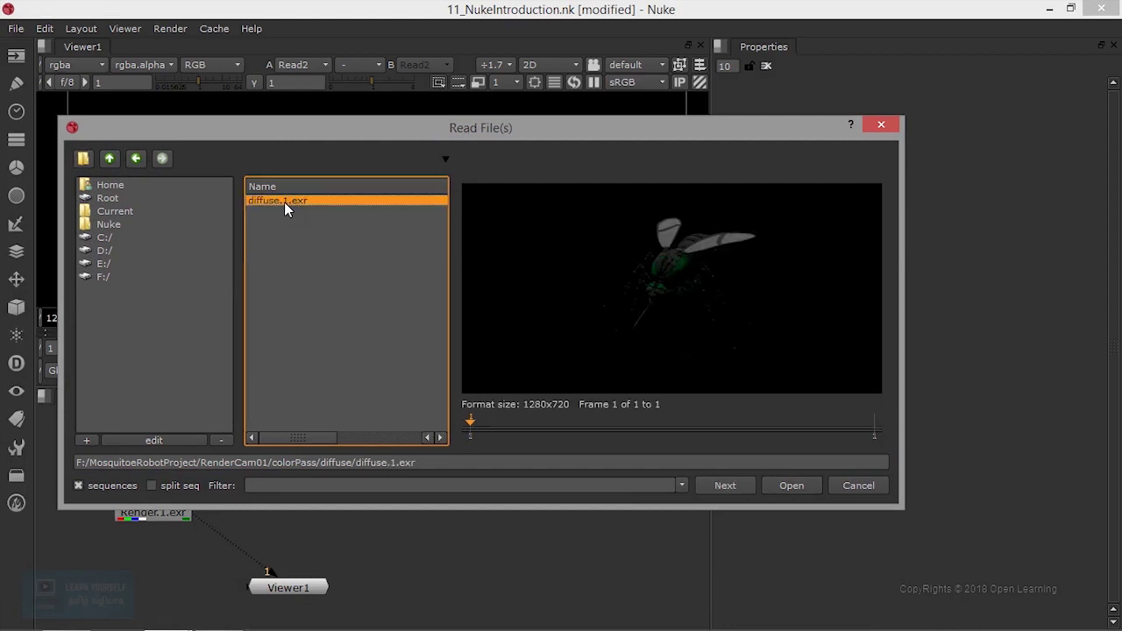
{"action": "left_click", "coordinate": [792, 486]}
Read in indirect.1.exr from the colorPass/indirect folder, placing its node beside the diffuse node
{"action": "left_click", "coordinate": [362, 481]}
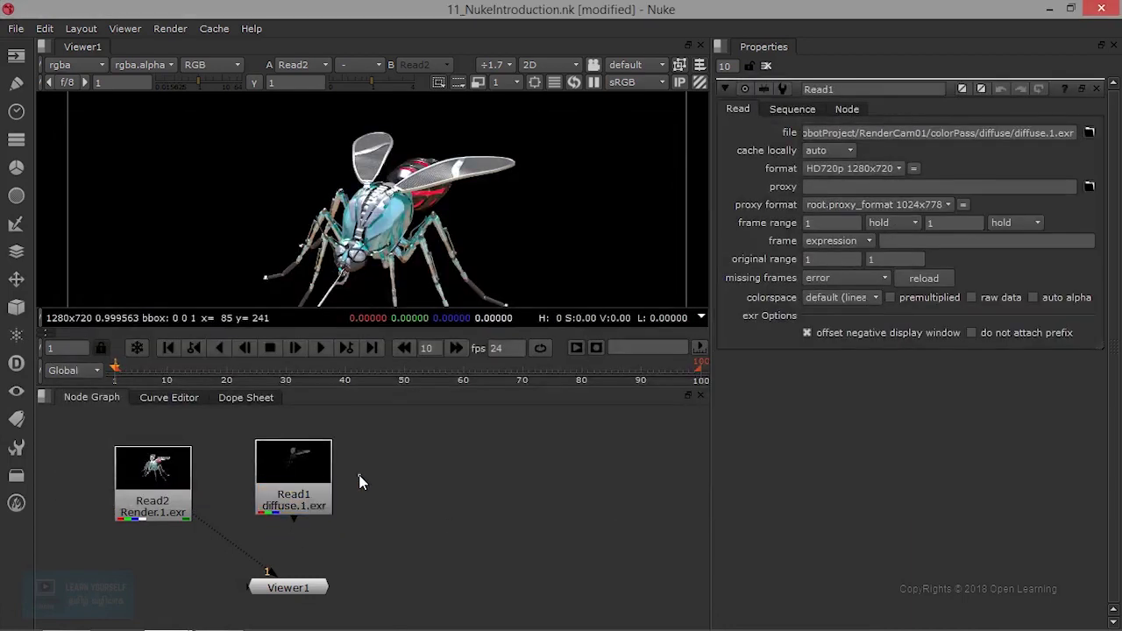
{"action": "key", "text": "r"}
{"action": "left_click", "coordinate": [52, 279]}
{"action": "left_click_drag", "start_coordinate": [138, 252], "coordinate": [168, 175]}
{"action": "double_click", "coordinate": [262, 254]}
{"action": "left_click", "coordinate": [261, 244]}
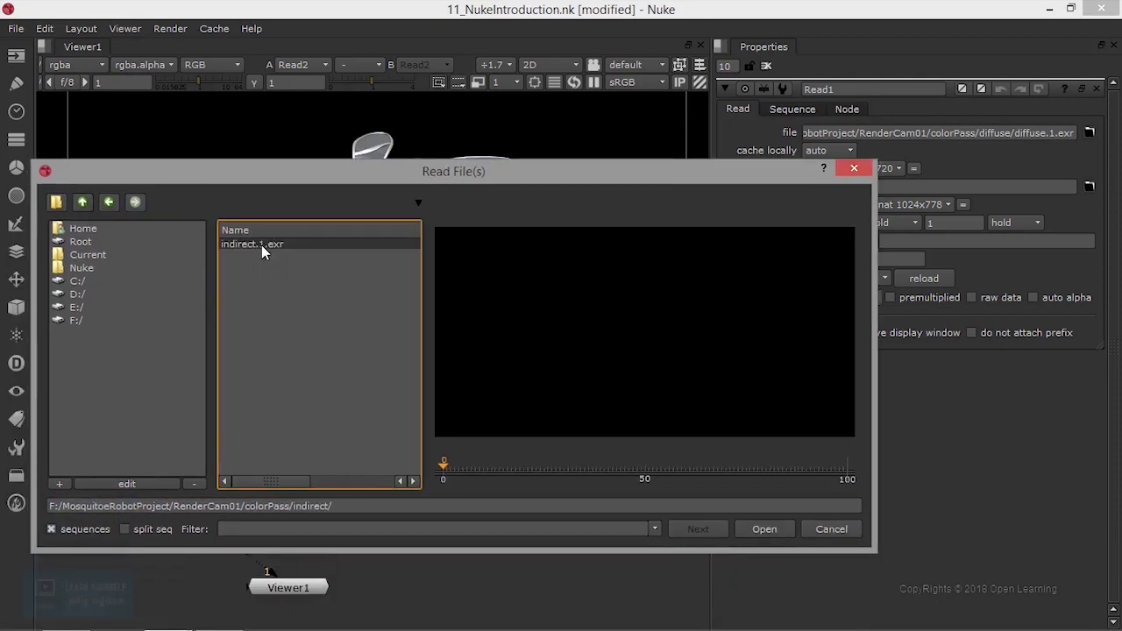
{"action": "left_click", "coordinate": [753, 527]}
{"action": "left_click", "coordinate": [436, 481]}
Read in reflection.1.exr from the colorPass/reflection folder and line its node up beside the indirect node
{"action": "left_click", "coordinate": [550, 472]}
{"action": "key", "text": "r"}
{"action": "left_click", "coordinate": [179, 277]}
{"action": "left_click_drag", "start_coordinate": [280, 253], "coordinate": [250, 146]}
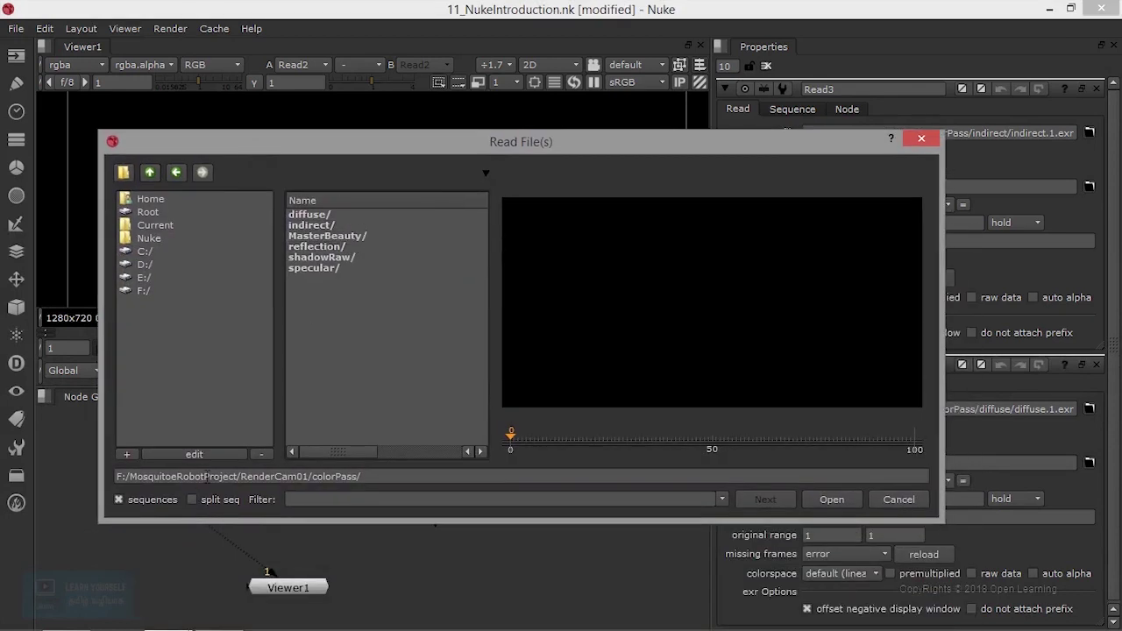
{"action": "double_click", "coordinate": [325, 246]}
{"action": "left_click", "coordinate": [326, 215]}
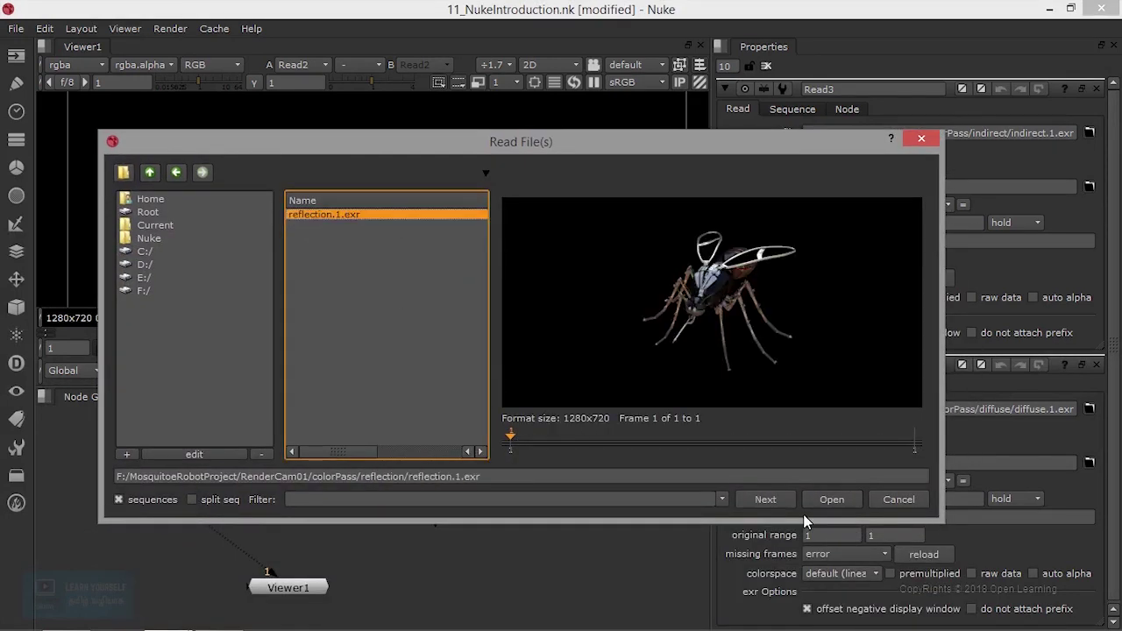
{"action": "left_click", "coordinate": [824, 500]}
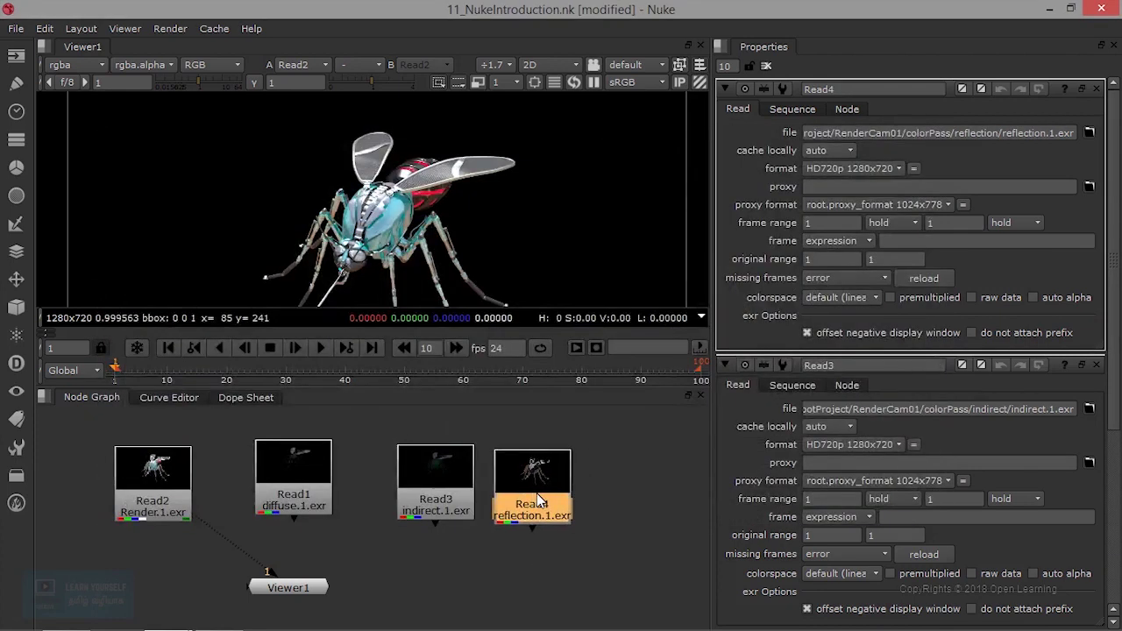
{"action": "left_click_drag", "start_coordinate": [548, 493], "coordinate": [554, 477]}
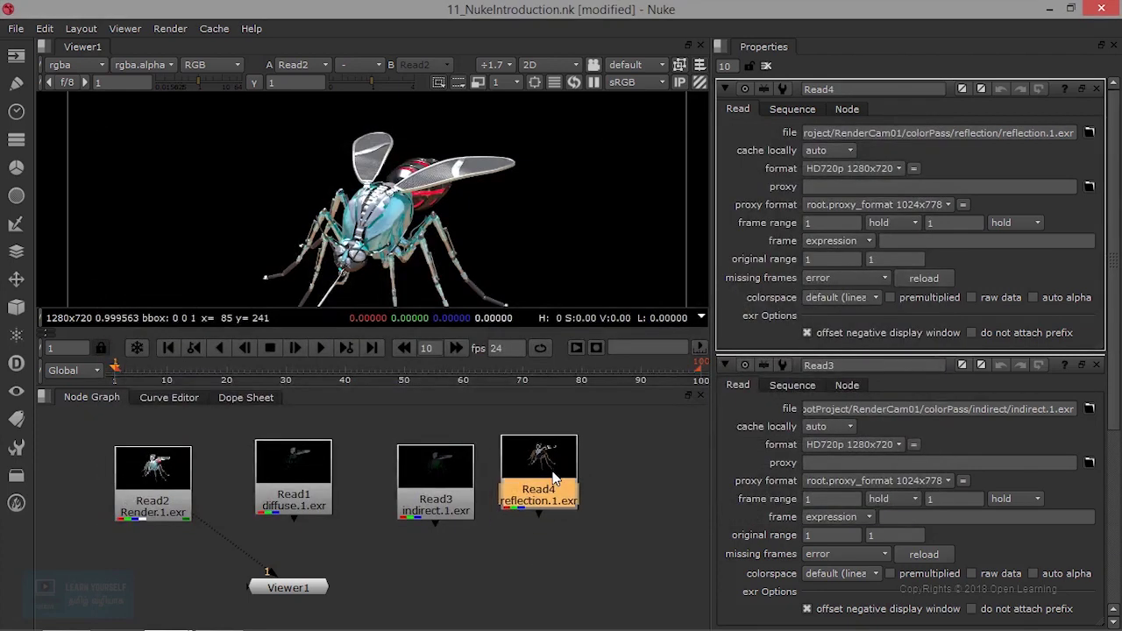
View the reflection, indirect and diffuse passes one by one in the viewer and compare them with the Read2 render
{"action": "key", "text": "1"}
{"action": "left_click", "coordinate": [443, 487]}
{"action": "key", "text": "1"}
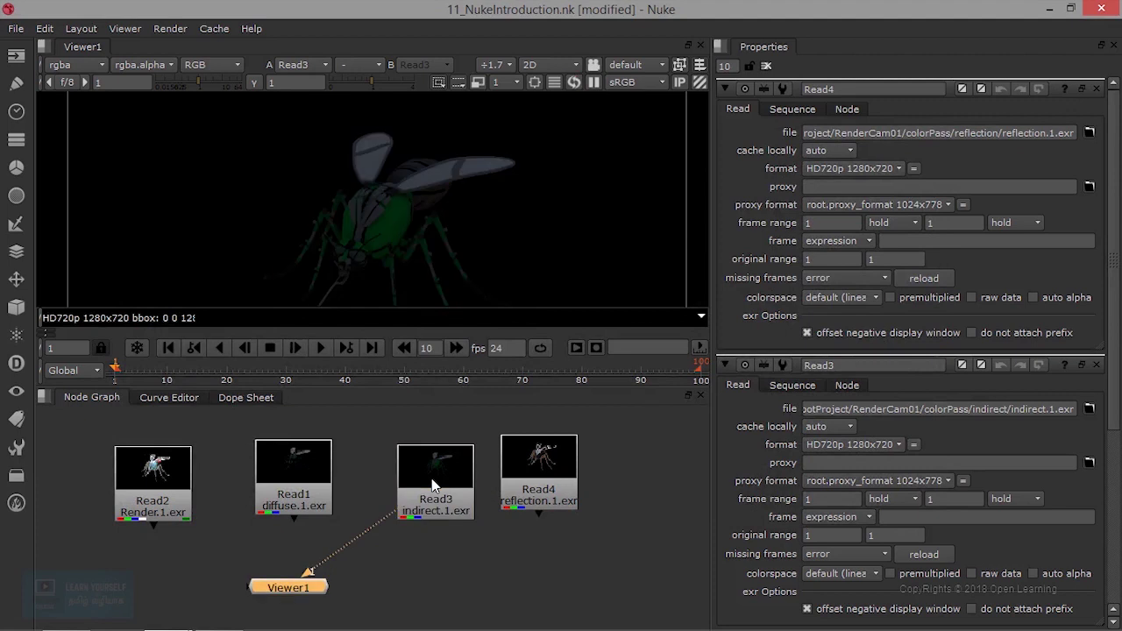
{"action": "left_click", "coordinate": [254, 482]}
{"action": "left_click_drag", "start_coordinate": [291, 472], "coordinate": [316, 460]}
{"action": "key", "text": "1"}
{"action": "left_click", "coordinate": [311, 467]}
{"action": "mouse_move", "coordinate": [442, 492]}
{"action": "left_mouse_down"}
{"action": "mouse_move", "coordinate": [427, 493]}
{"action": "mouse_move", "coordinate": [435, 486]}
{"action": "left_mouse_up"}
{"action": "scroll", "coordinate": [433, 183], "scroll_direction": "up", "scroll_amount": 5}
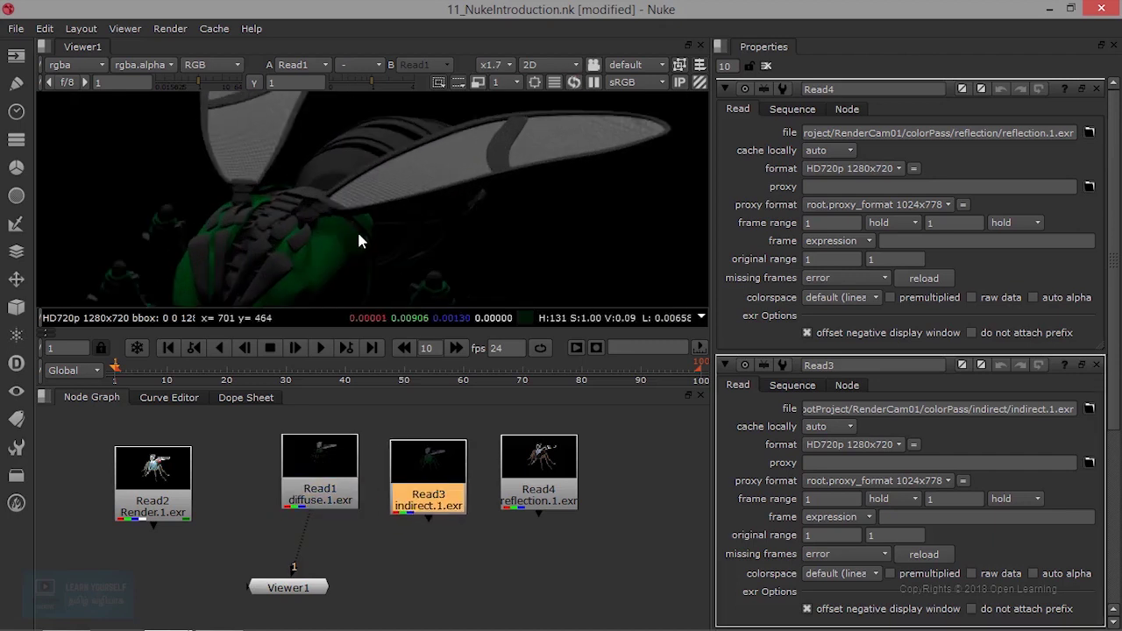
{"action": "left_click", "coordinate": [153, 473]}
{"action": "key", "text": "1"}
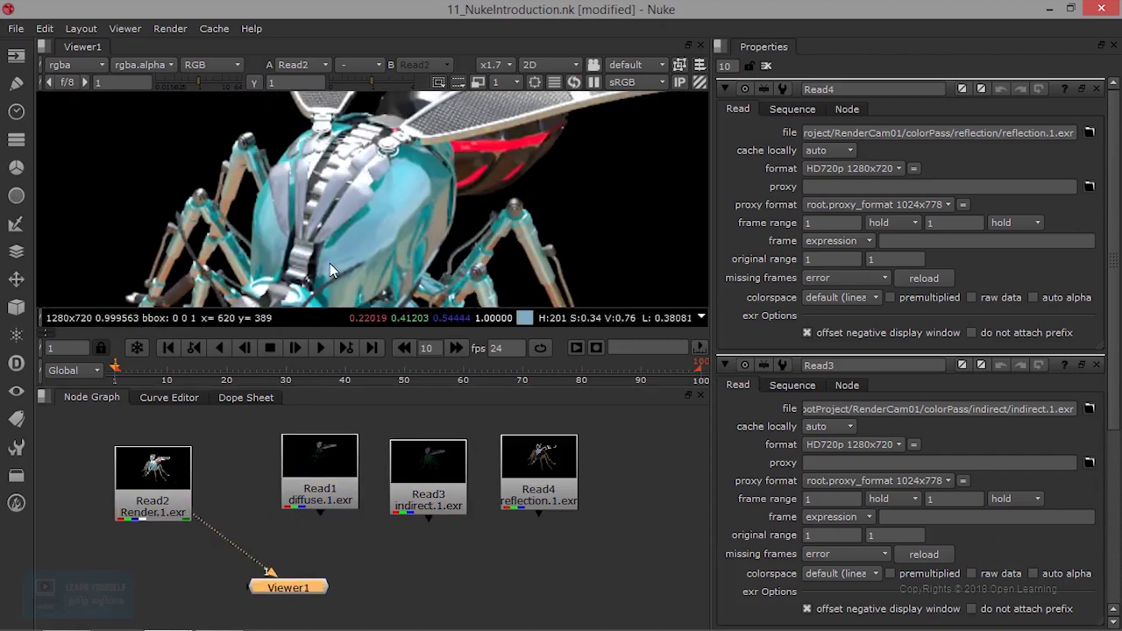
Delete the diffuse, indirect and reflection read nodes together
{"action": "left_click_drag", "start_coordinate": [326, 472], "coordinate": [301, 492]}
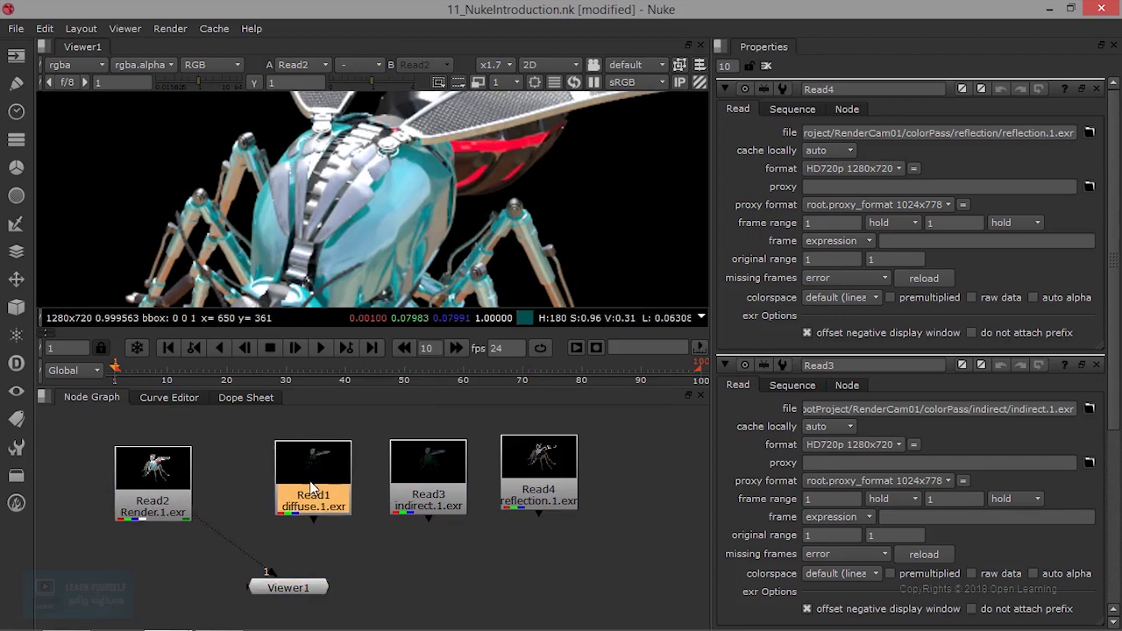
{"action": "left_click_drag", "start_coordinate": [265, 439], "coordinate": [627, 462]}
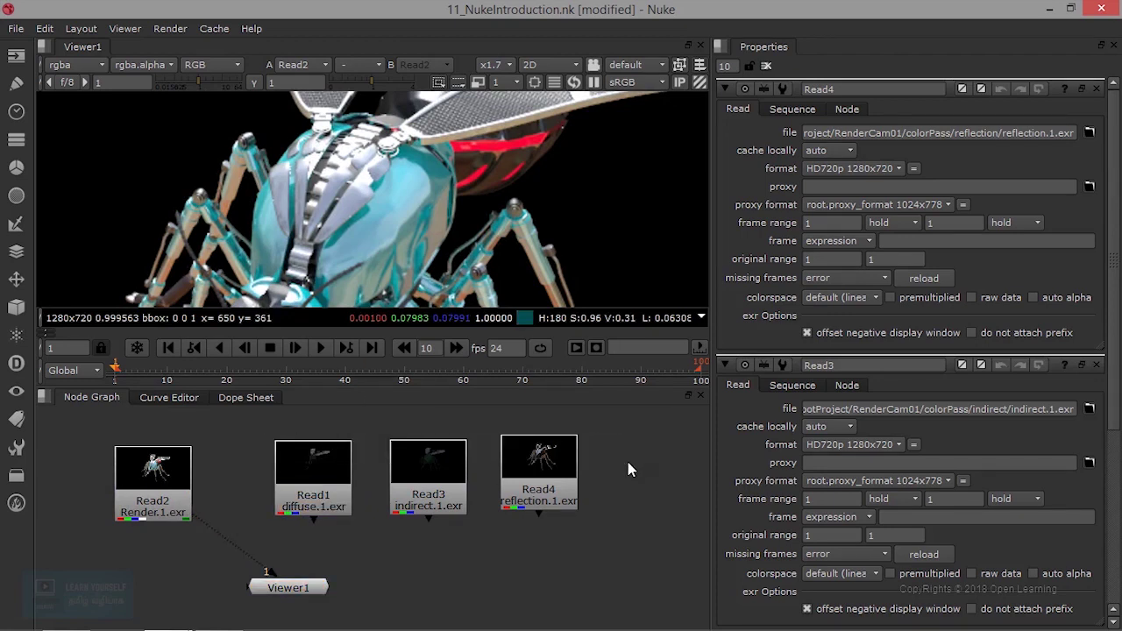
{"action": "left_click_drag", "start_coordinate": [250, 422], "coordinate": [633, 535]}
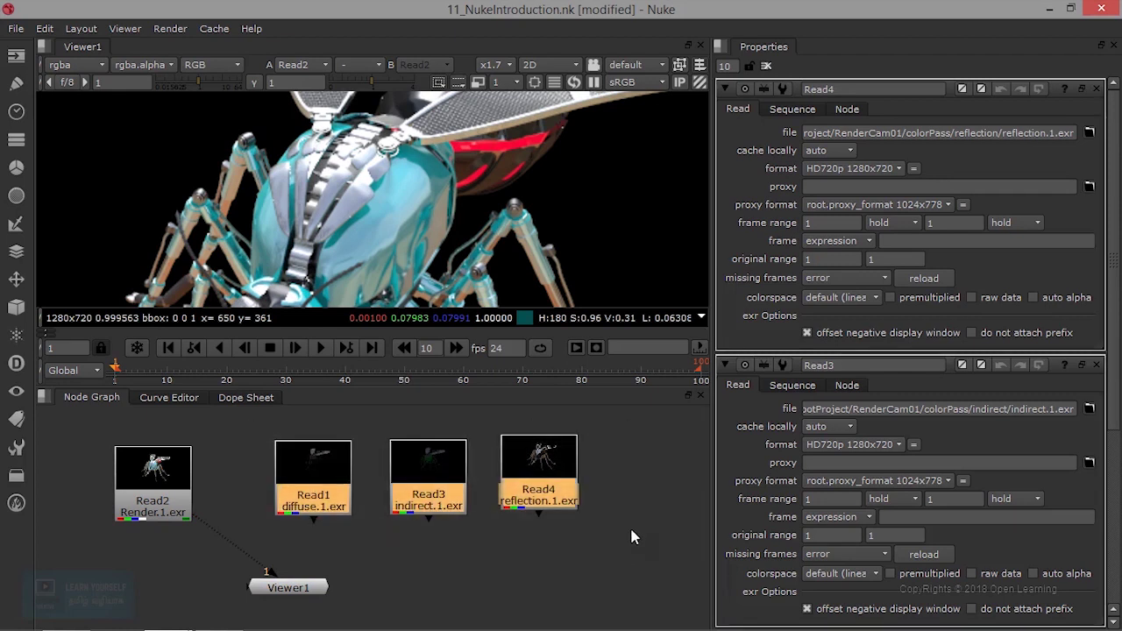
{"action": "key", "text": "Delete"}
Browse the MosquitoeRobotProject folders for the HD render, checking Composite_files and colorPass/FinalRender
{"action": "key", "text": "r"}
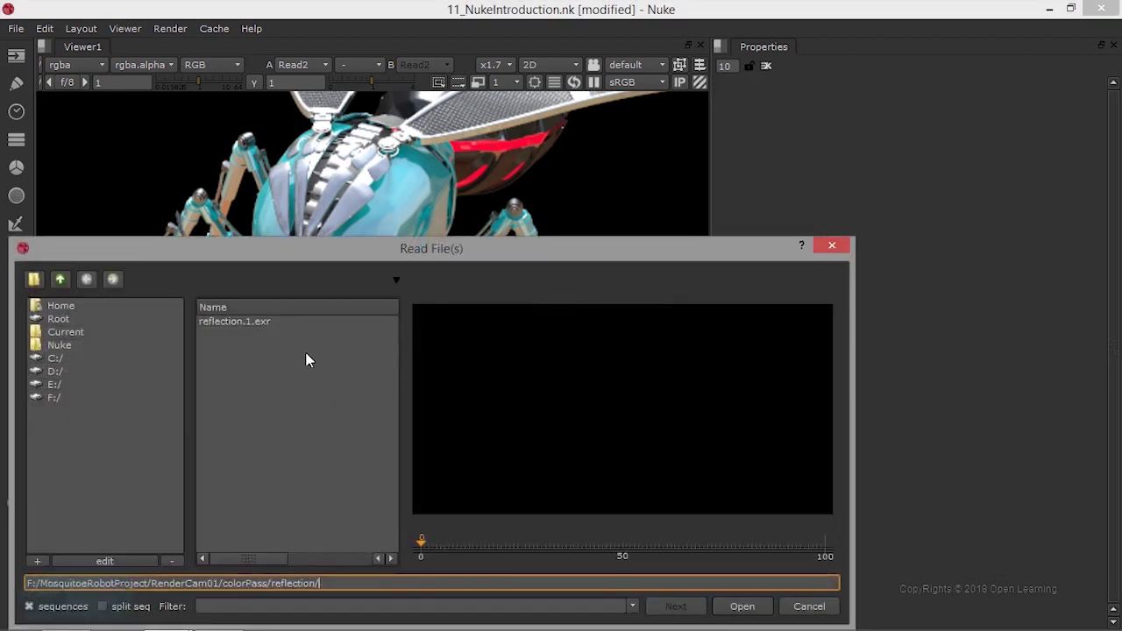
{"action": "left_click", "coordinate": [61, 280]}
{"action": "left_click", "coordinate": [63, 278]}
{"action": "left_click_drag", "start_coordinate": [248, 257], "coordinate": [300, 128]}
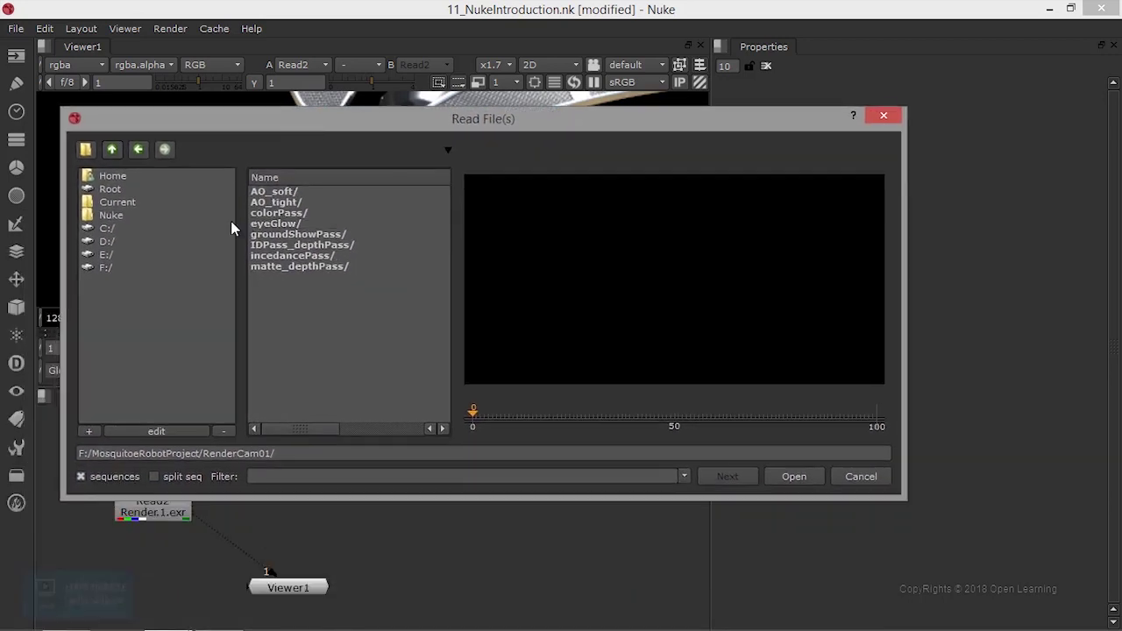
{"action": "left_click", "coordinate": [111, 150]}
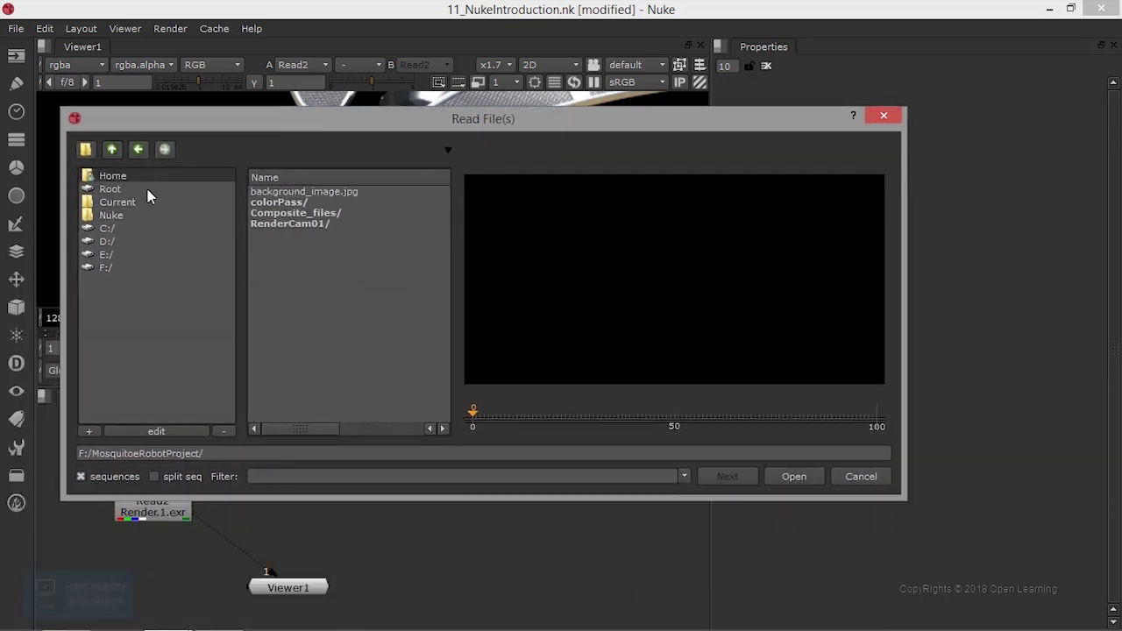
{"action": "left_click", "coordinate": [315, 212]}
{"action": "double_click", "coordinate": [314, 216]}
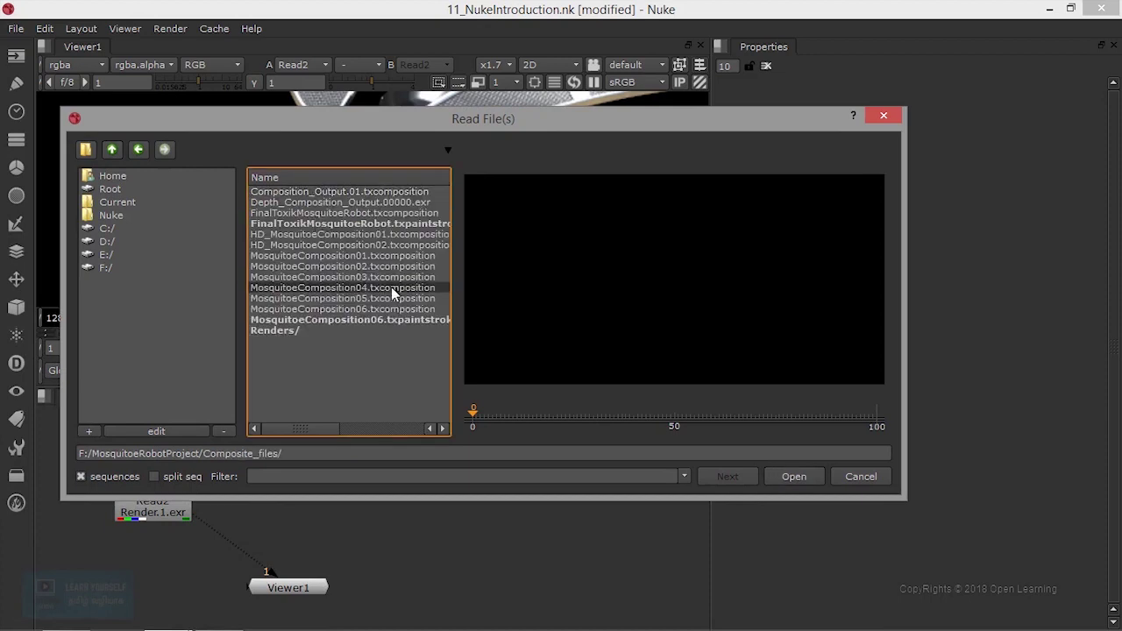
{"action": "left_click", "coordinate": [111, 150]}
{"action": "double_click", "coordinate": [281, 203]}
{"action": "double_click", "coordinate": [307, 192]}
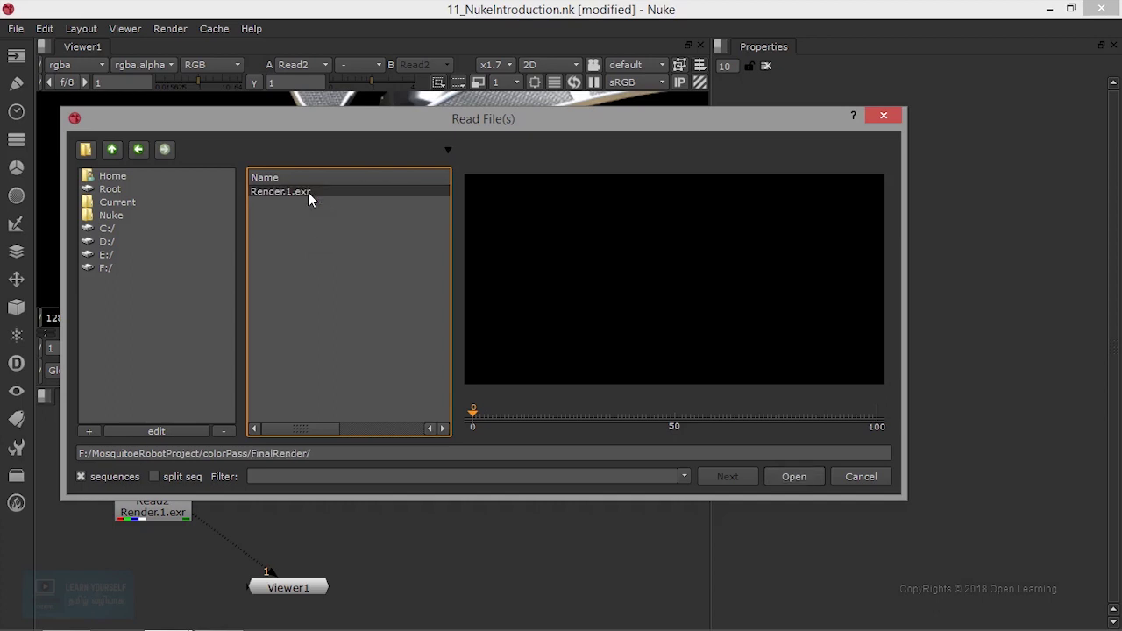
Read in Render.1.exr from the project's images/colorPass/HDFinalRender folder
{"action": "left_click", "coordinate": [111, 150]}
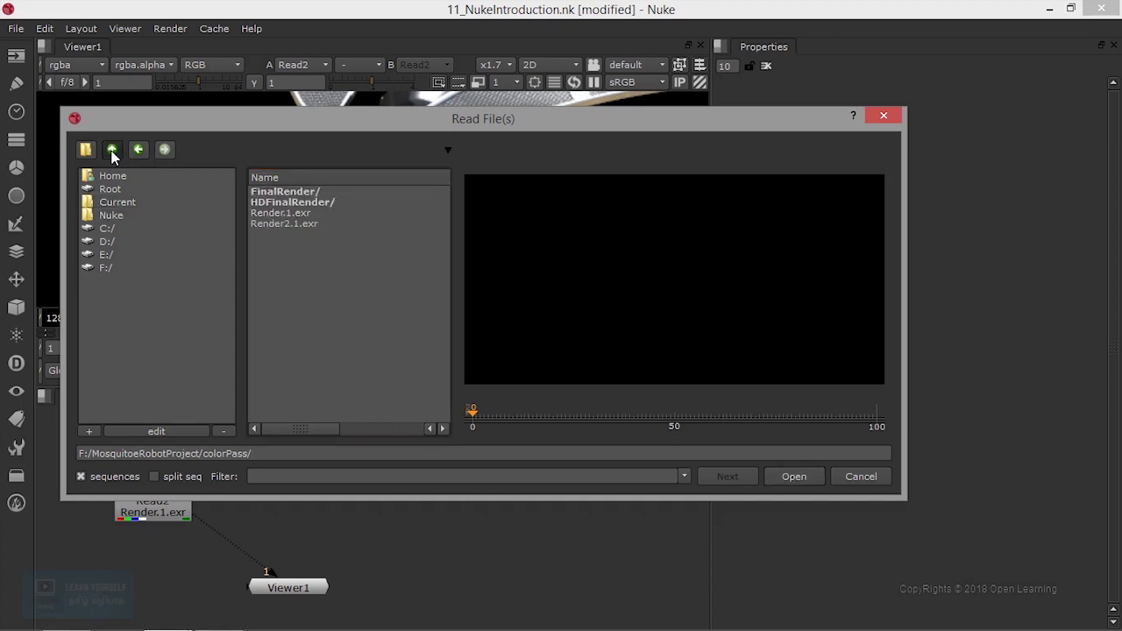
{"action": "left_click", "coordinate": [111, 150]}
{"action": "double_click", "coordinate": [284, 221]}
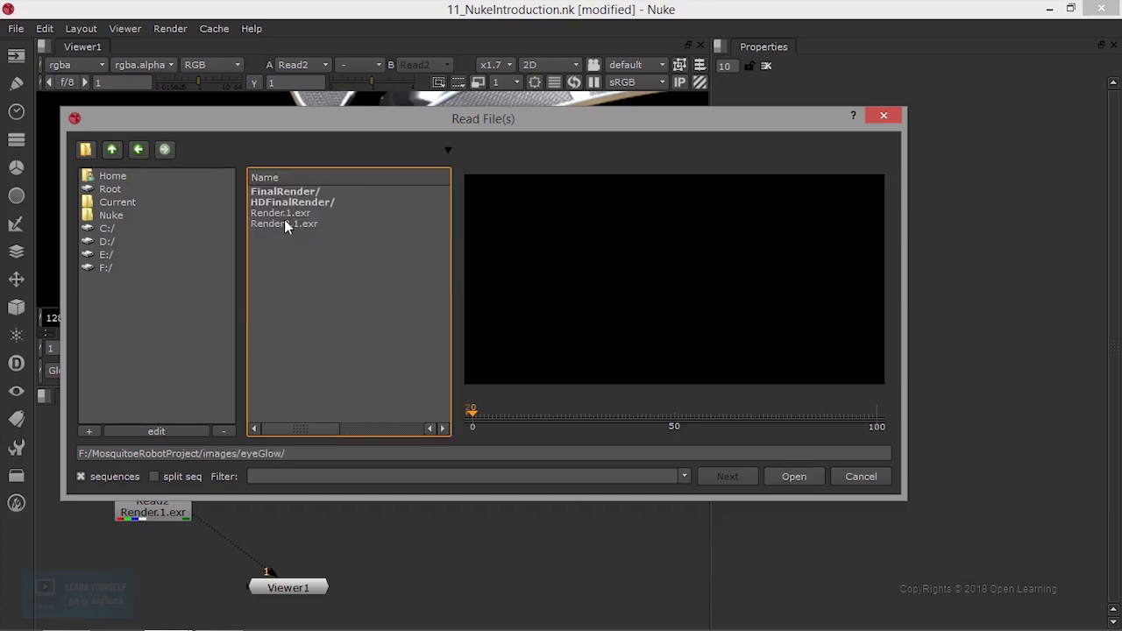
{"action": "left_click", "coordinate": [111, 150]}
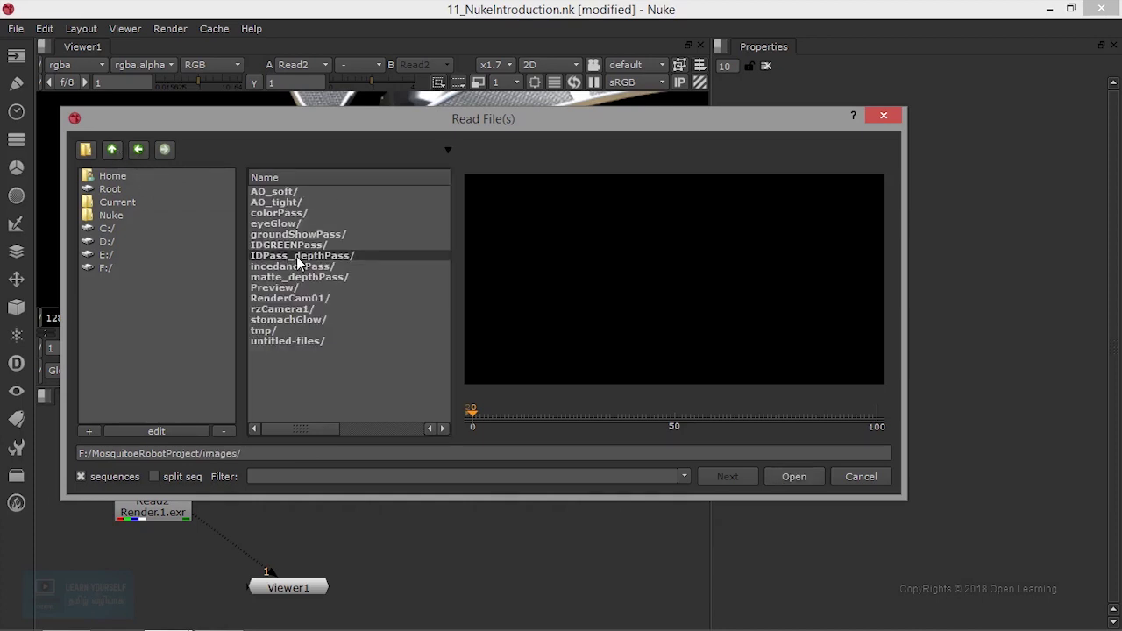
{"action": "double_click", "coordinate": [279, 213]}
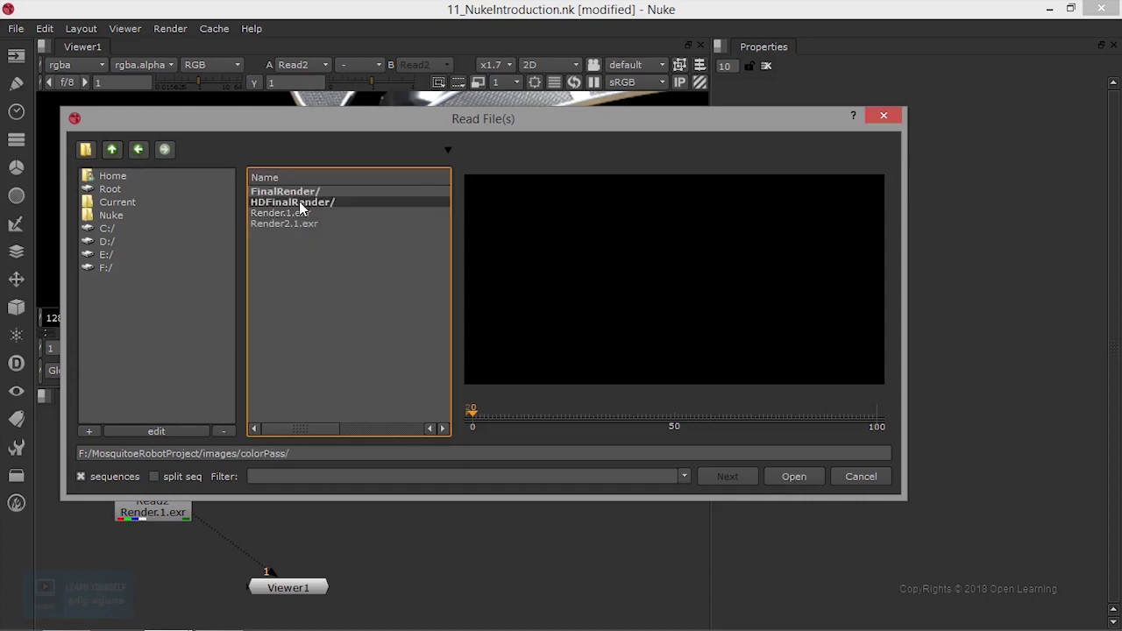
{"action": "double_click", "coordinate": [299, 200]}
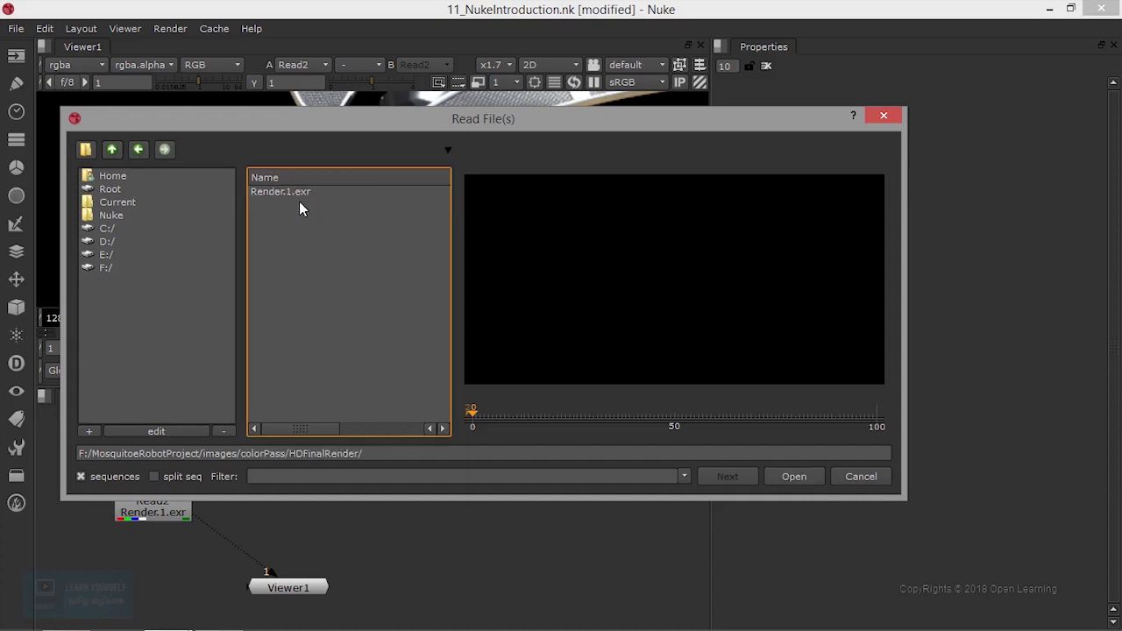
{"action": "left_click", "coordinate": [285, 201]}
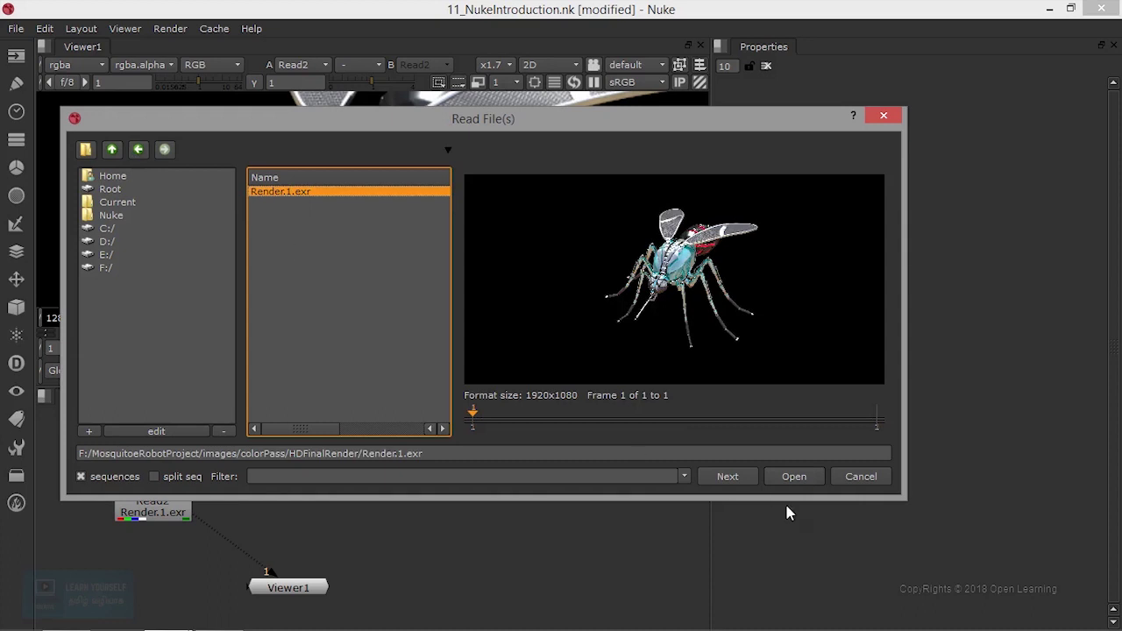
{"action": "left_click", "coordinate": [793, 476]}
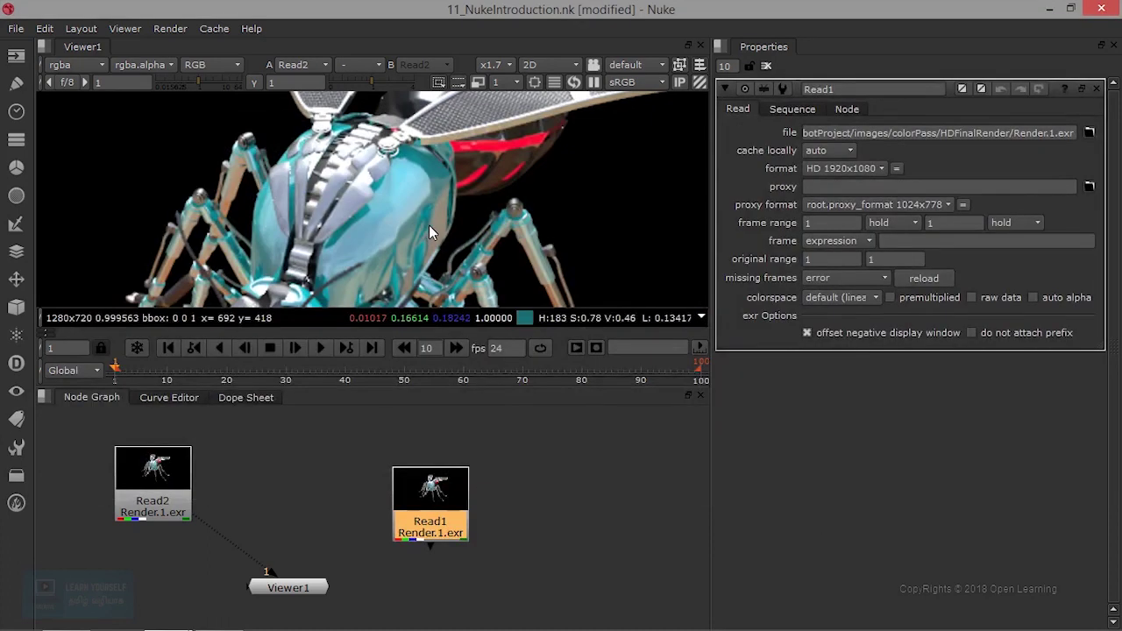
Open the properties of the Read2 and Read1 nodes in turn to compare their image formats
{"action": "scroll", "coordinate": [429, 232], "scroll_direction": "down", "scroll_amount": 3}
{"action": "left_click_drag", "start_coordinate": [175, 474], "coordinate": [196, 477]}
{"action": "double_click", "coordinate": [182, 482]}
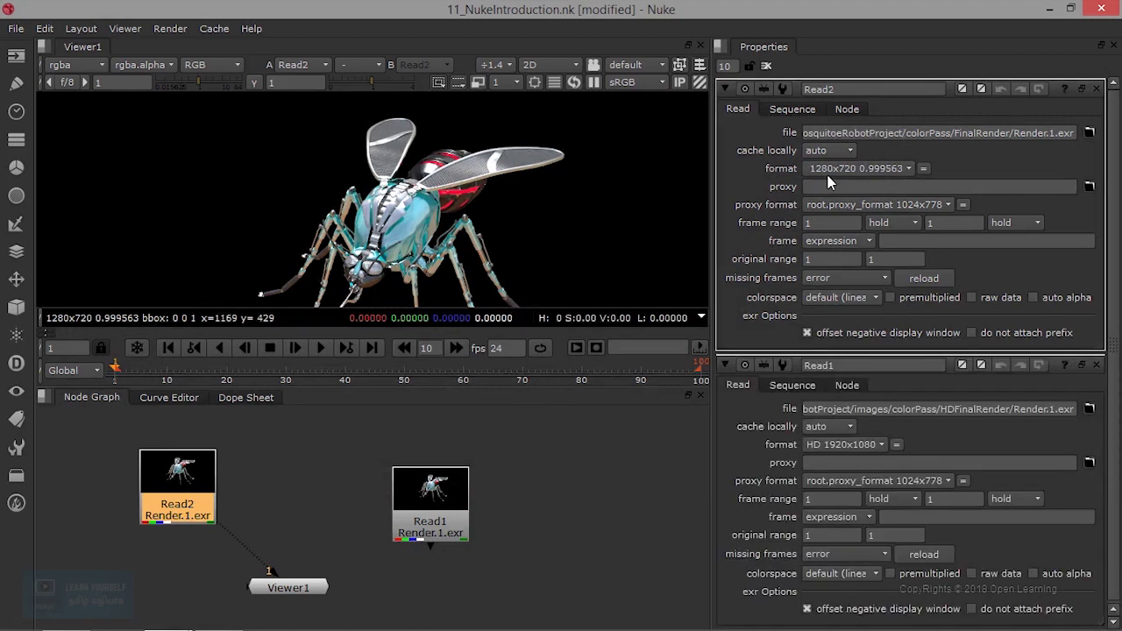
{"action": "left_click_drag", "start_coordinate": [447, 517], "coordinate": [434, 504]}
{"action": "double_click", "coordinate": [419, 482]}
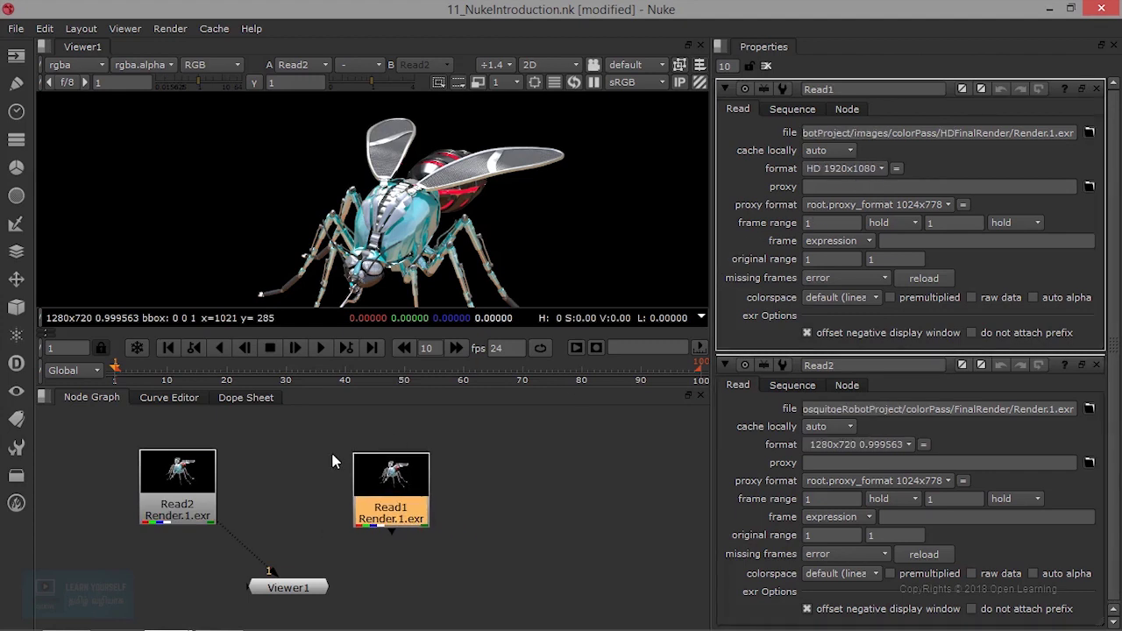
Undo the last move of the Read1 node and select the Read2 node
{"action": "key", "text": "ctrl+z"}
{"action": "left_click", "coordinate": [197, 476]}
{"action": "left_click_drag", "start_coordinate": [198, 476], "coordinate": [196, 478]}
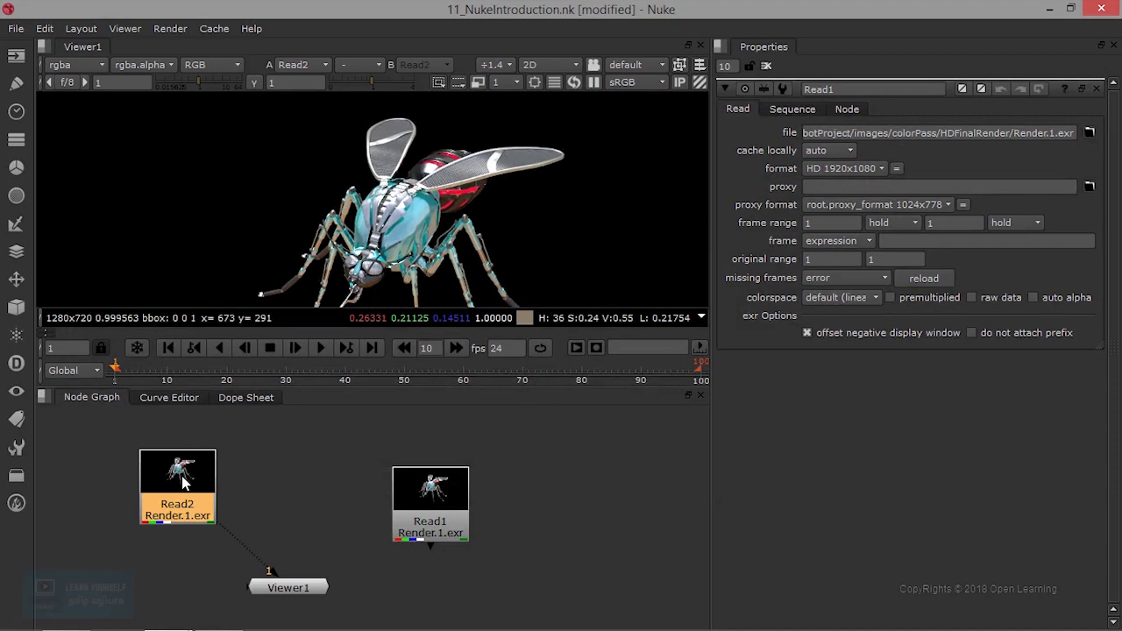
Bring up the Read2 properties, followed by the Read1 properties, to check the format of each render
{"action": "double_click", "coordinate": [183, 480]}
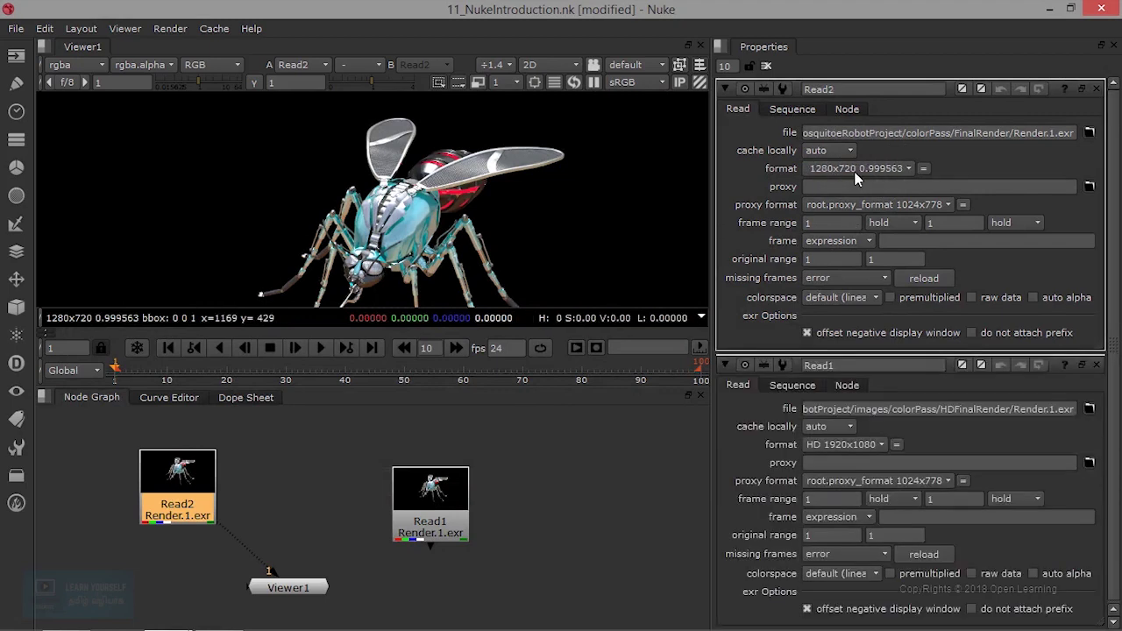
{"action": "left_click_drag", "start_coordinate": [431, 494], "coordinate": [419, 481]}
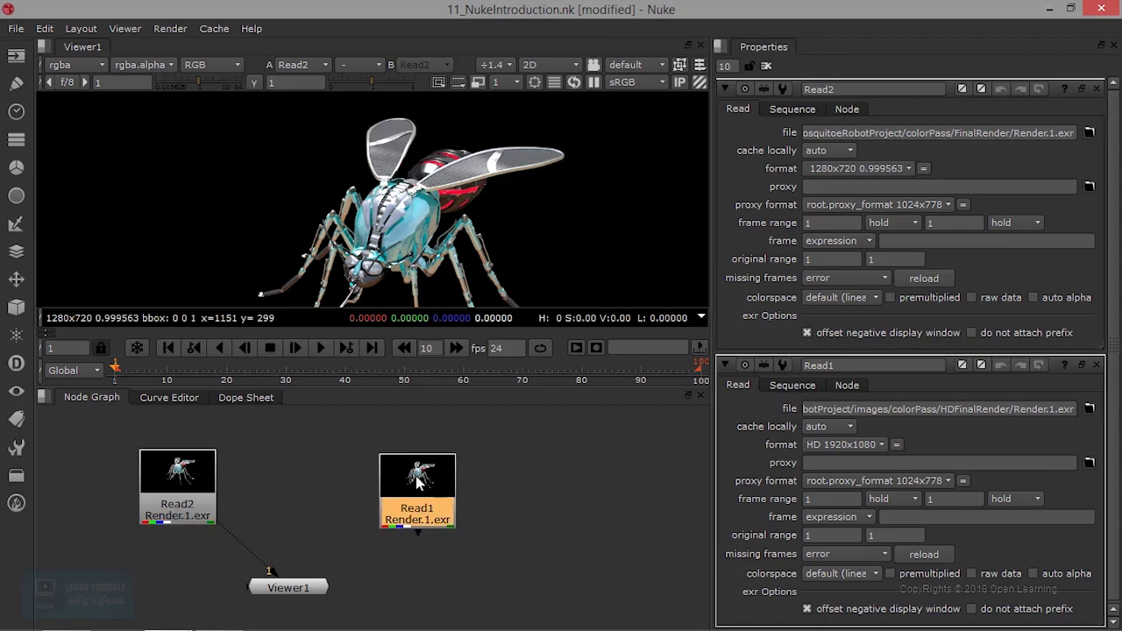
{"action": "double_click", "coordinate": [418, 482]}
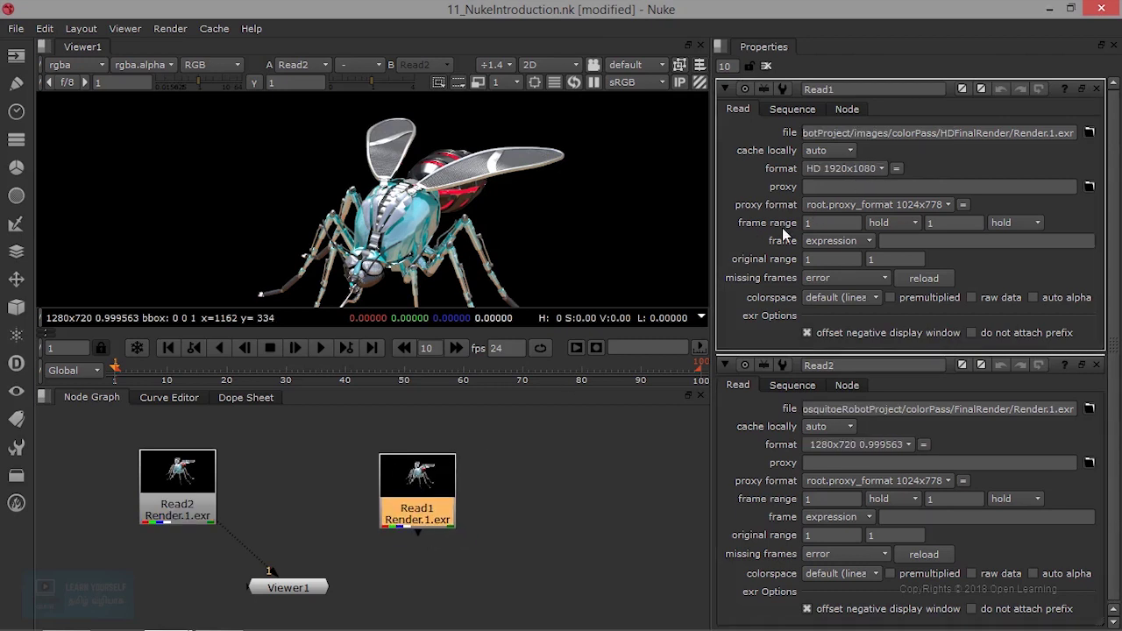
Connect the viewer to the HD Read1 node and delete the 1280x720 Read2 node
{"action": "left_click_drag", "start_coordinate": [436, 487], "coordinate": [326, 457]}
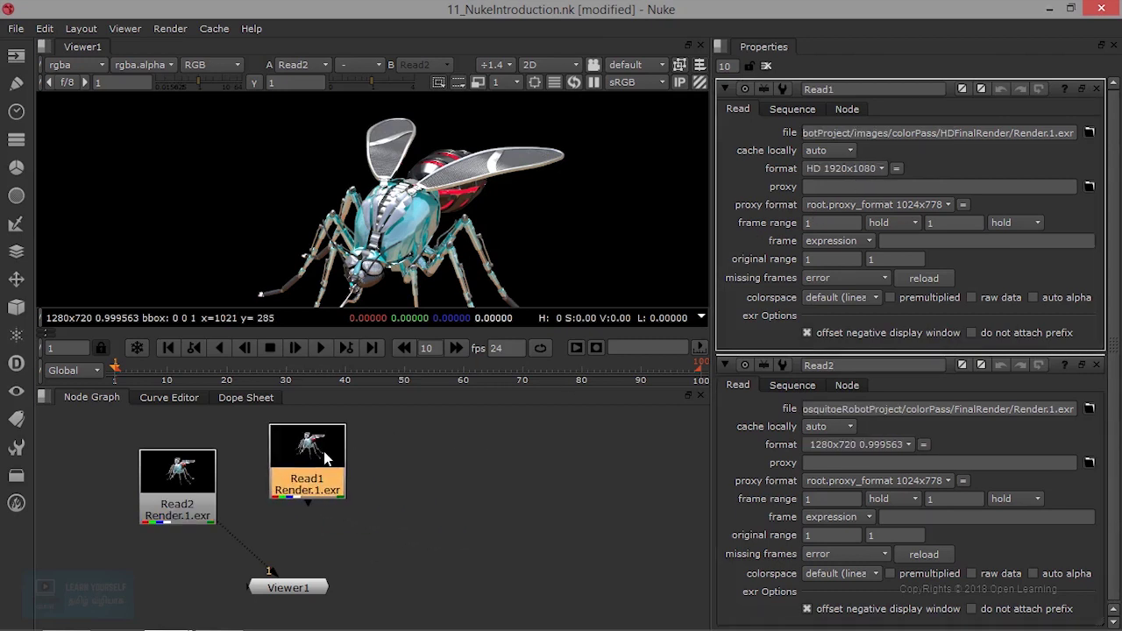
{"action": "key", "text": "1"}
{"action": "left_click", "coordinate": [185, 496]}
{"action": "key", "text": "Delete"}
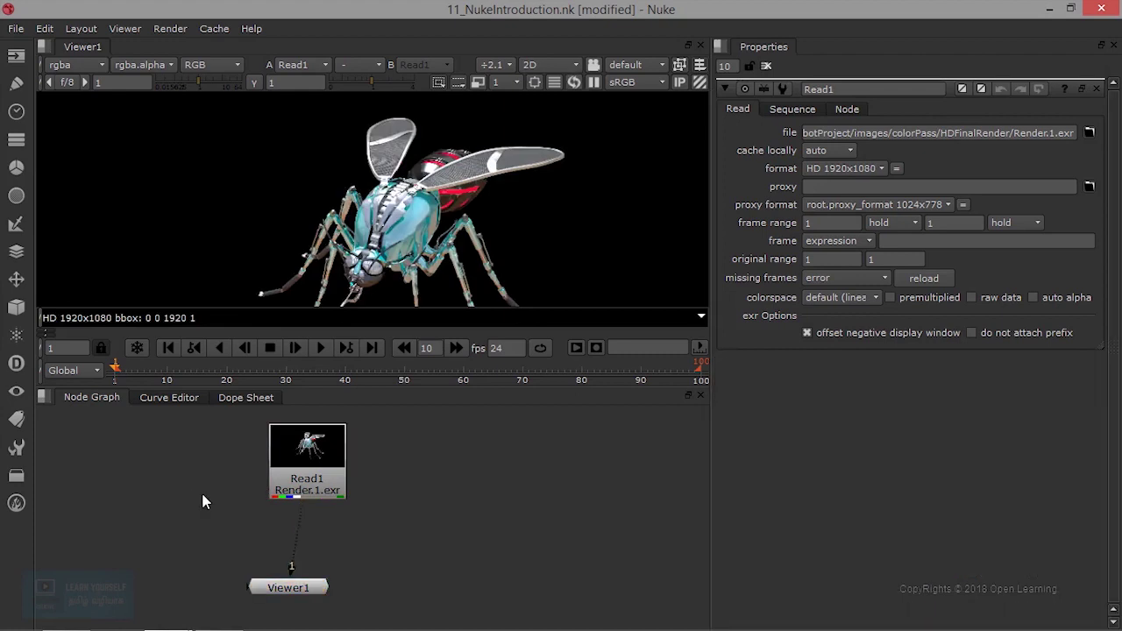
Move the Read1 node up and to the left of Viewer1, and inspect the HD render up close
{"action": "left_click_drag", "start_coordinate": [314, 478], "coordinate": [176, 511]}
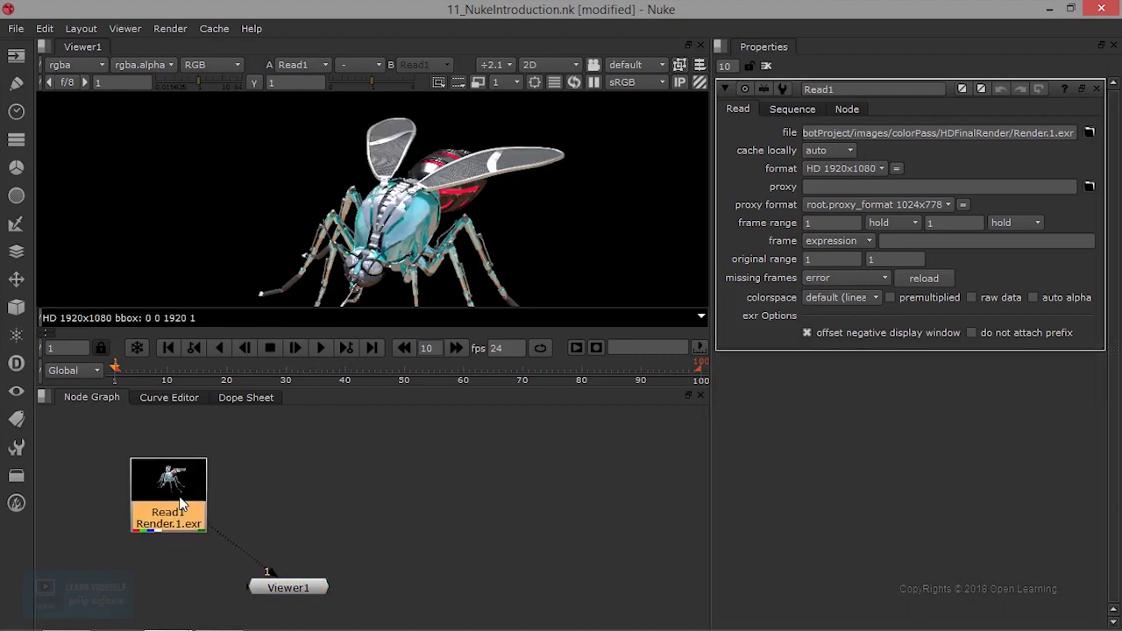
{"action": "left_click", "coordinate": [266, 490]}
{"action": "scroll", "coordinate": [410, 200], "scroll_direction": "up", "scroll_amount": 3}
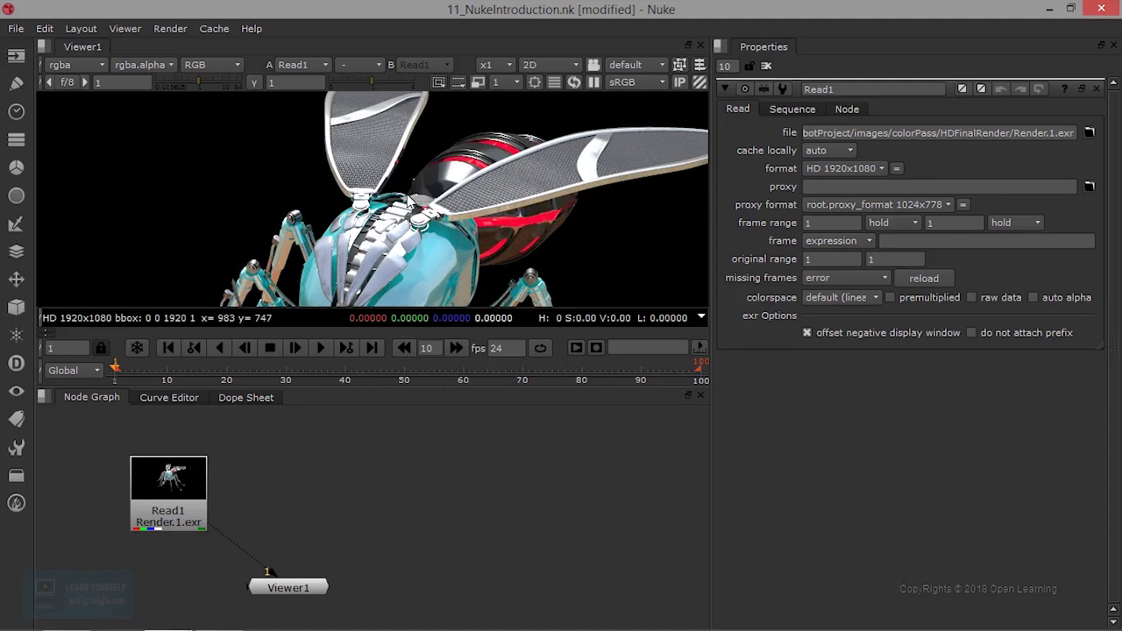
Set the full size format in the project settings to HD 1920x1080 and check the whole frame in the viewer
{"action": "left_click", "coordinate": [45, 28]}
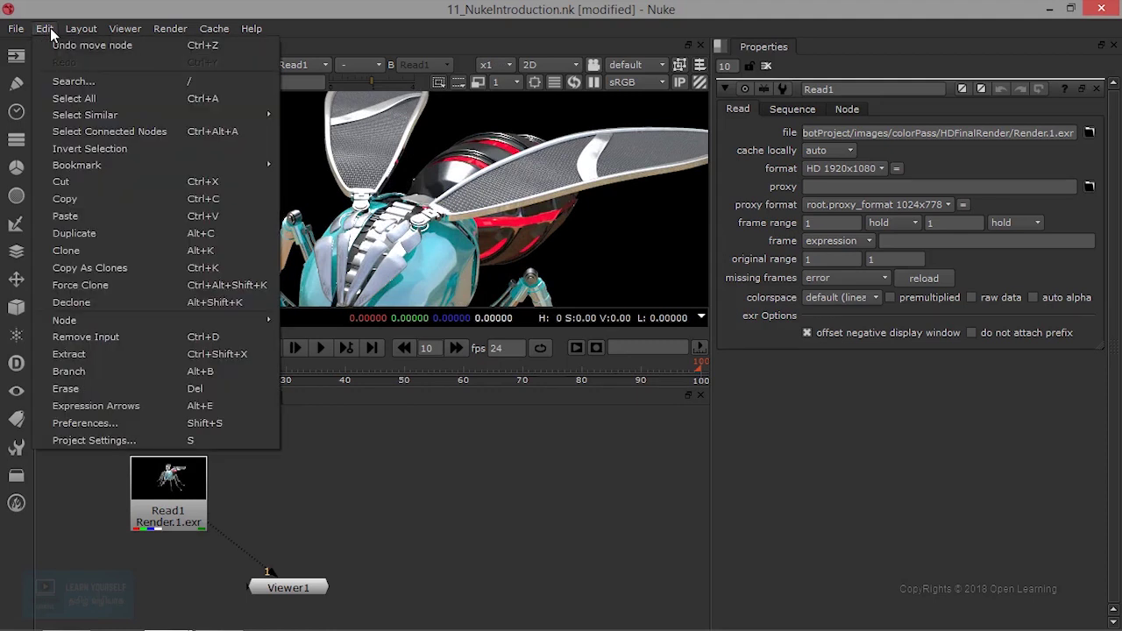
{"action": "left_click", "coordinate": [119, 440]}
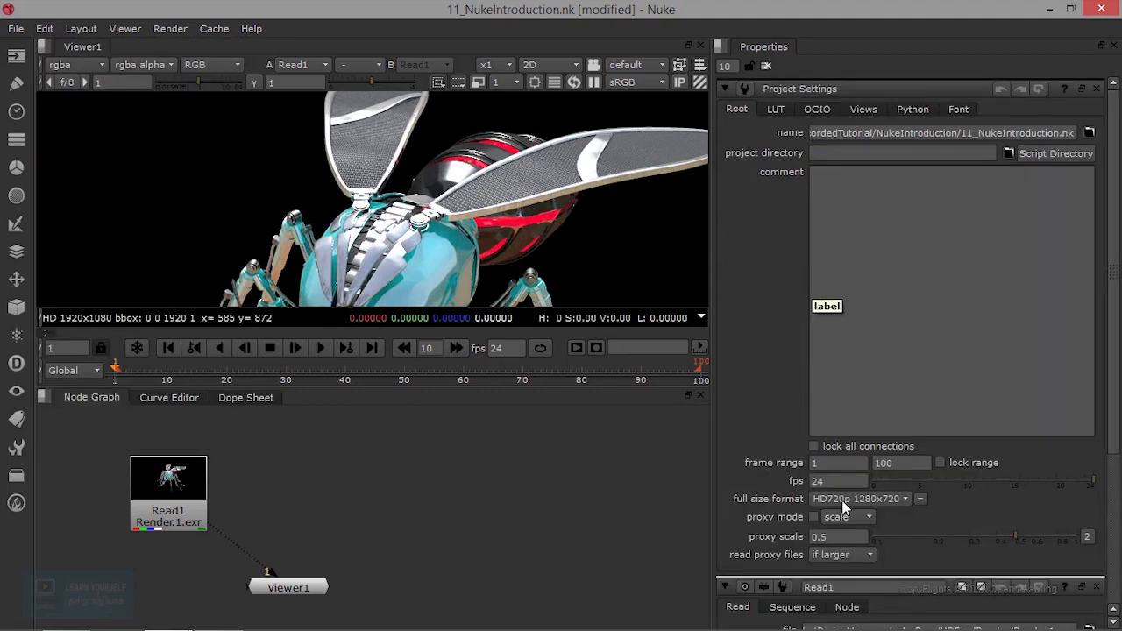
{"action": "left_click", "coordinate": [842, 502]}
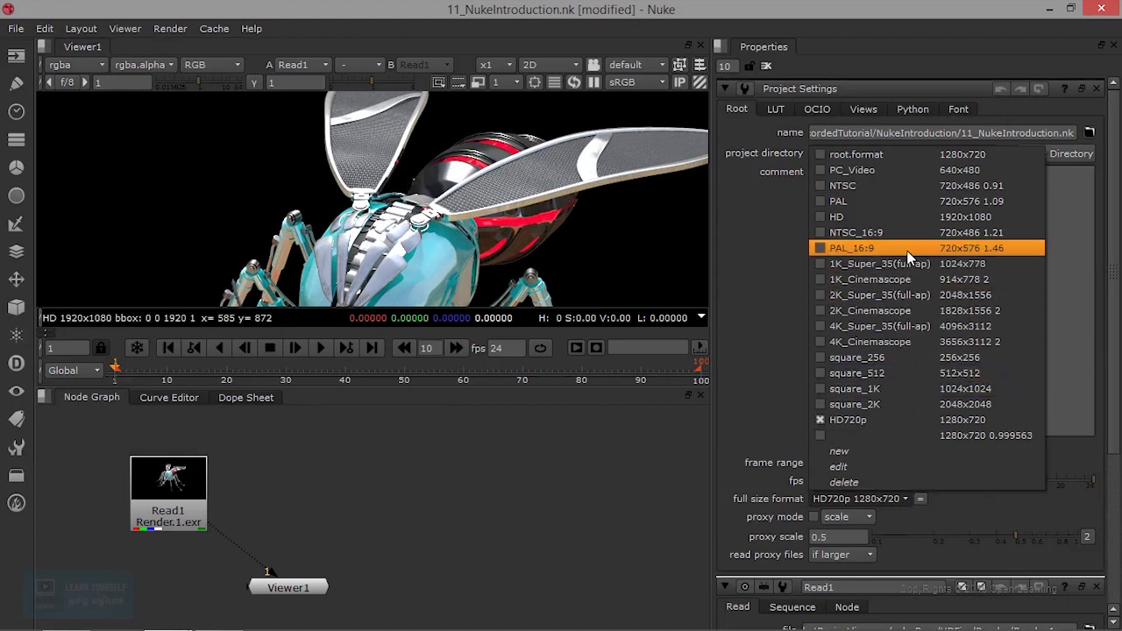
{"action": "left_click", "coordinate": [925, 217]}
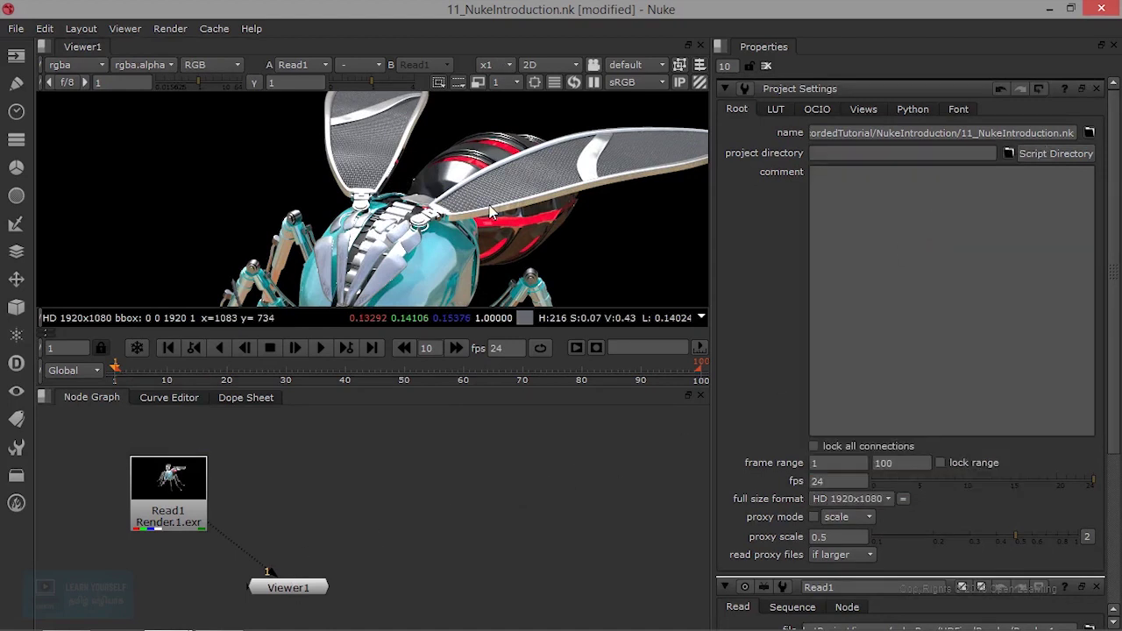
{"action": "scroll", "coordinate": [562, 143], "scroll_direction": "down", "scroll_amount": 6}
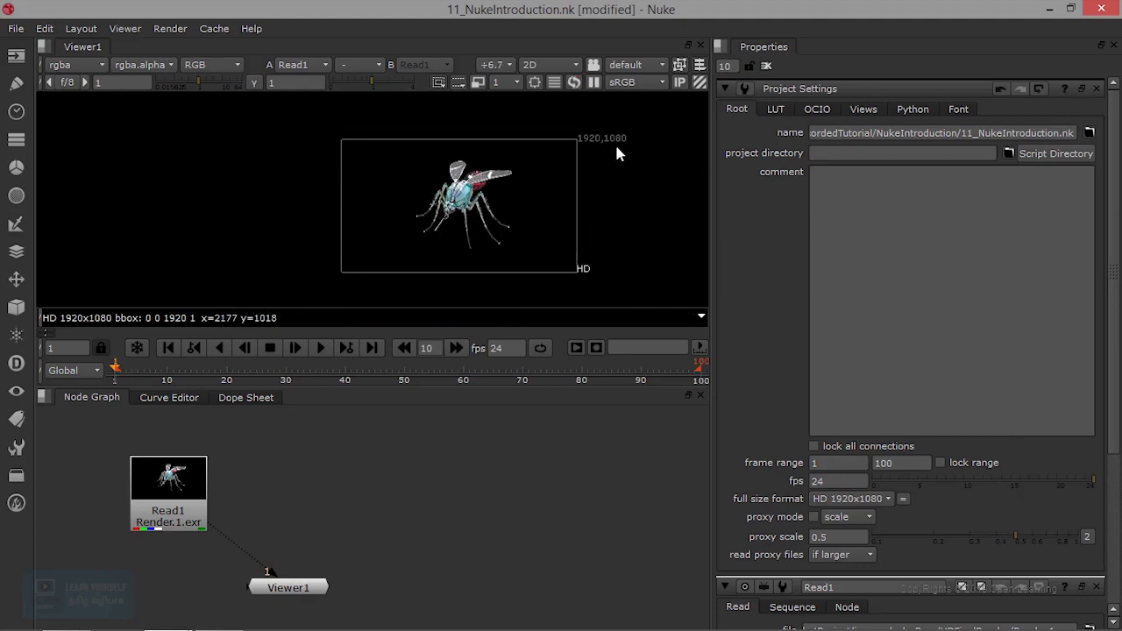
Read in Render.1.exr from the project's images/AO_soft/HDFinalRender folder and place its node to the right of Read1
{"action": "scroll", "coordinate": [365, 481], "scroll_direction": "up", "scroll_amount": 3}
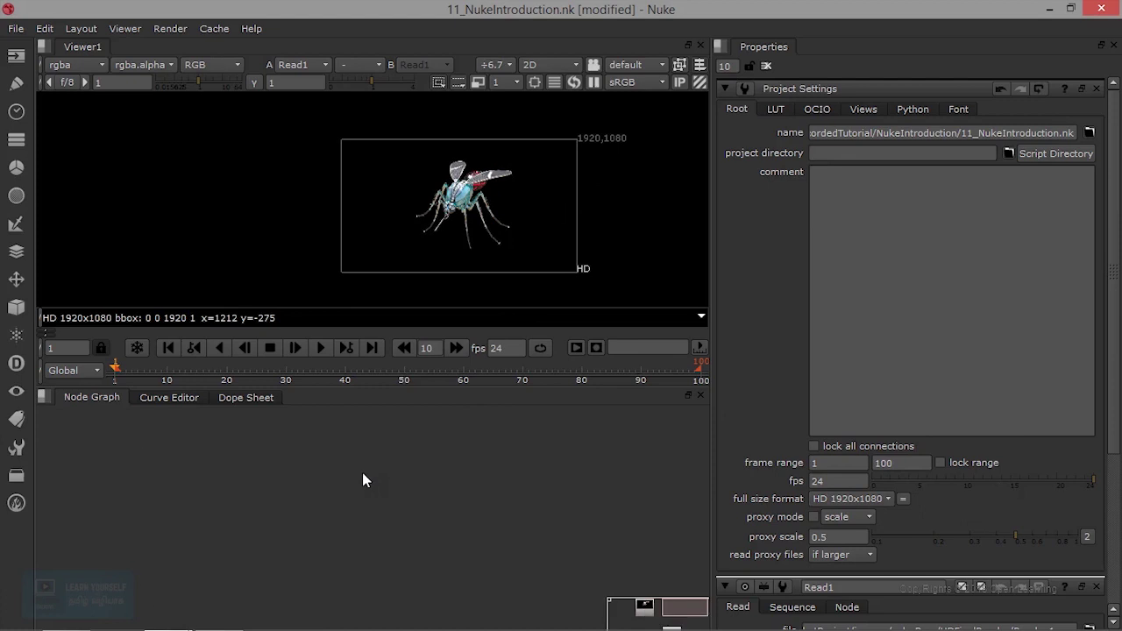
{"action": "scroll", "coordinate": [362, 480], "scroll_direction": "down", "scroll_amount": 5}
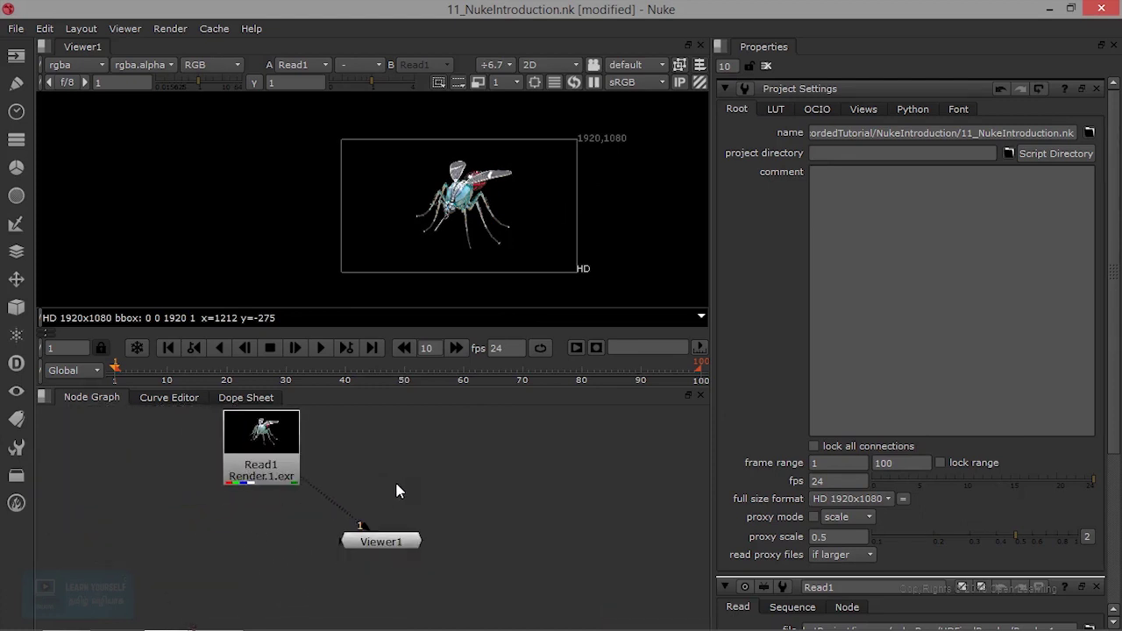
{"action": "key", "text": "r"}
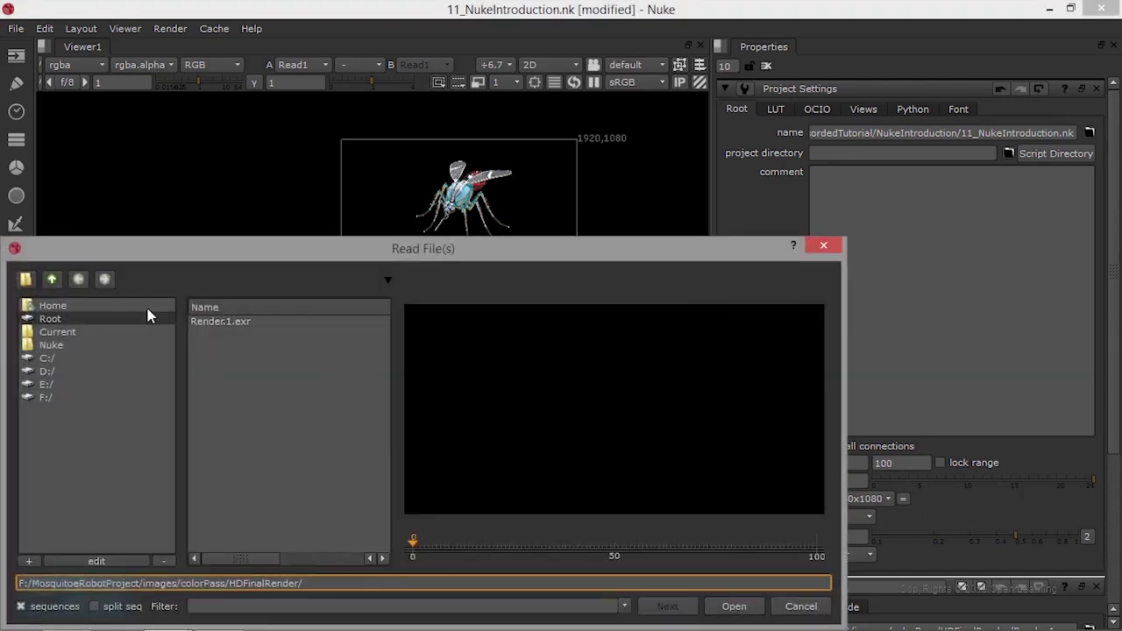
{"action": "left_click", "coordinate": [52, 279]}
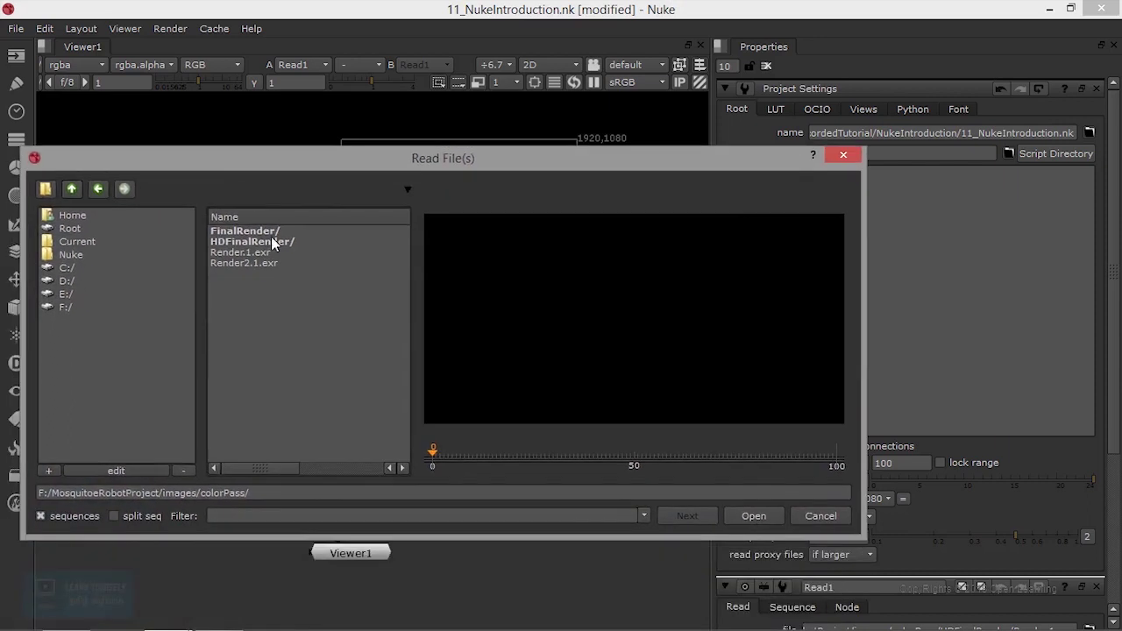
{"action": "double_click", "coordinate": [274, 242]}
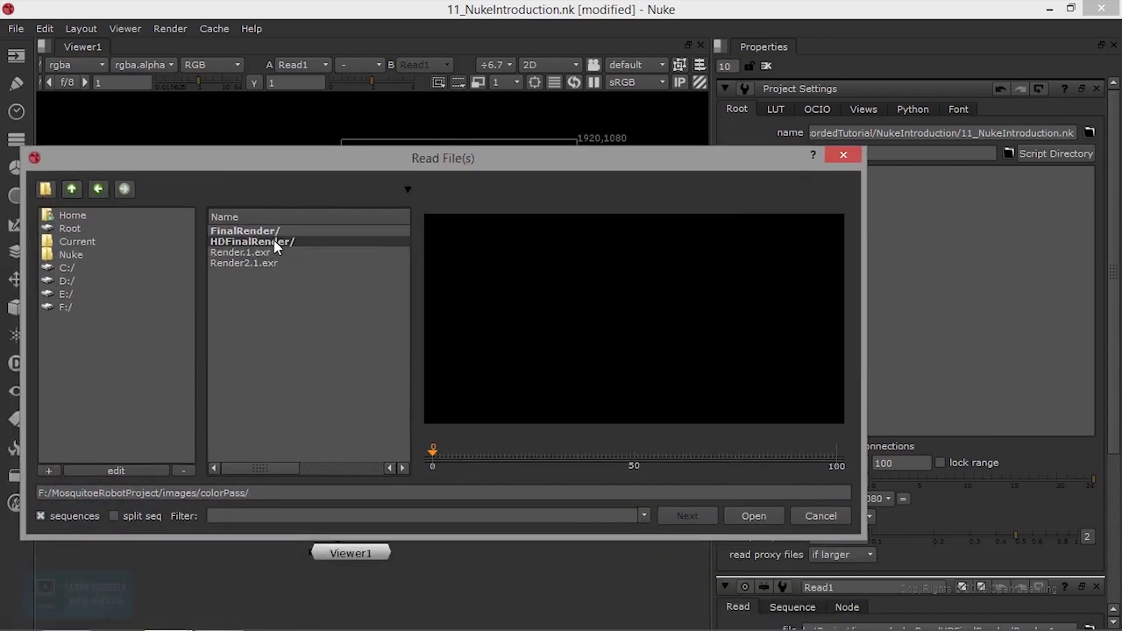
{"action": "left_click", "coordinate": [72, 188]}
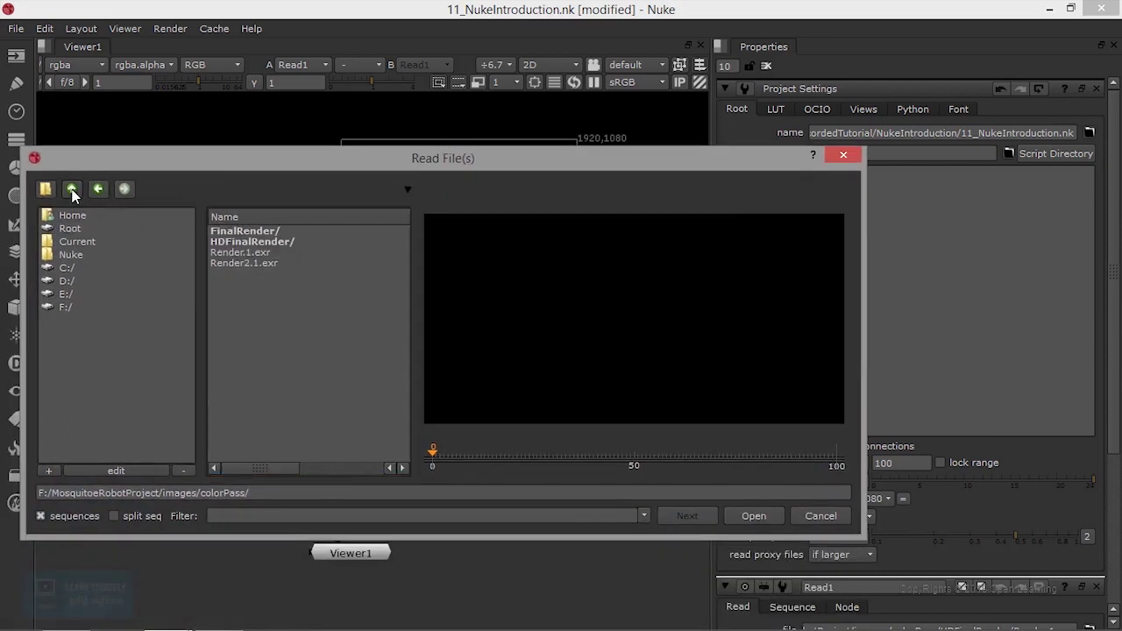
{"action": "left_click", "coordinate": [72, 188]}
{"action": "double_click", "coordinate": [249, 233]}
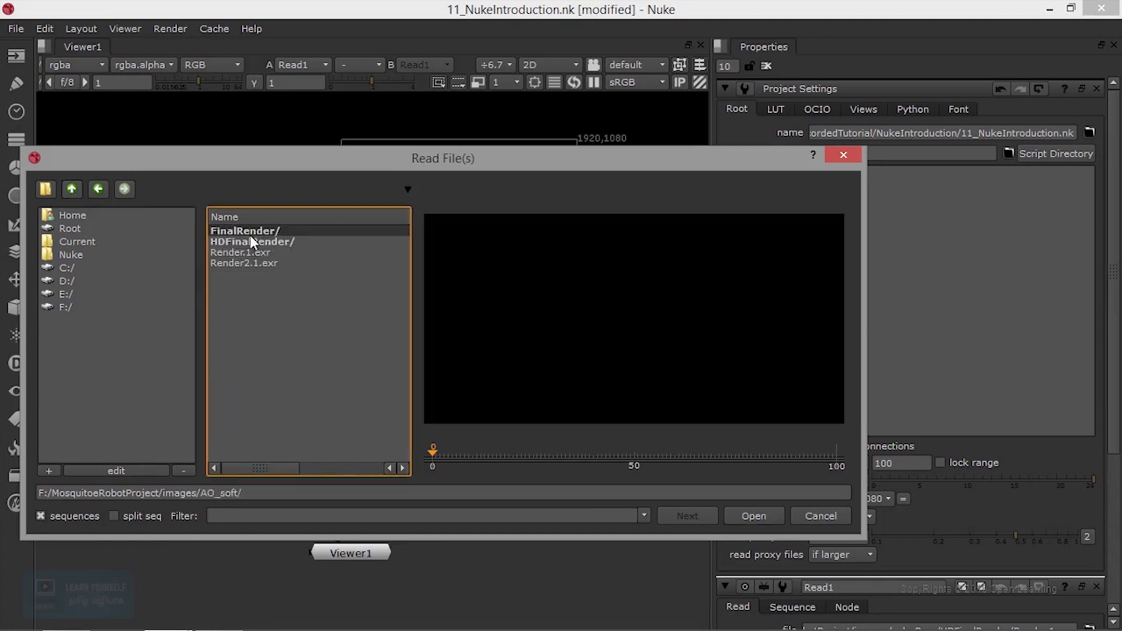
{"action": "double_click", "coordinate": [250, 242]}
{"action": "left_click", "coordinate": [251, 231]}
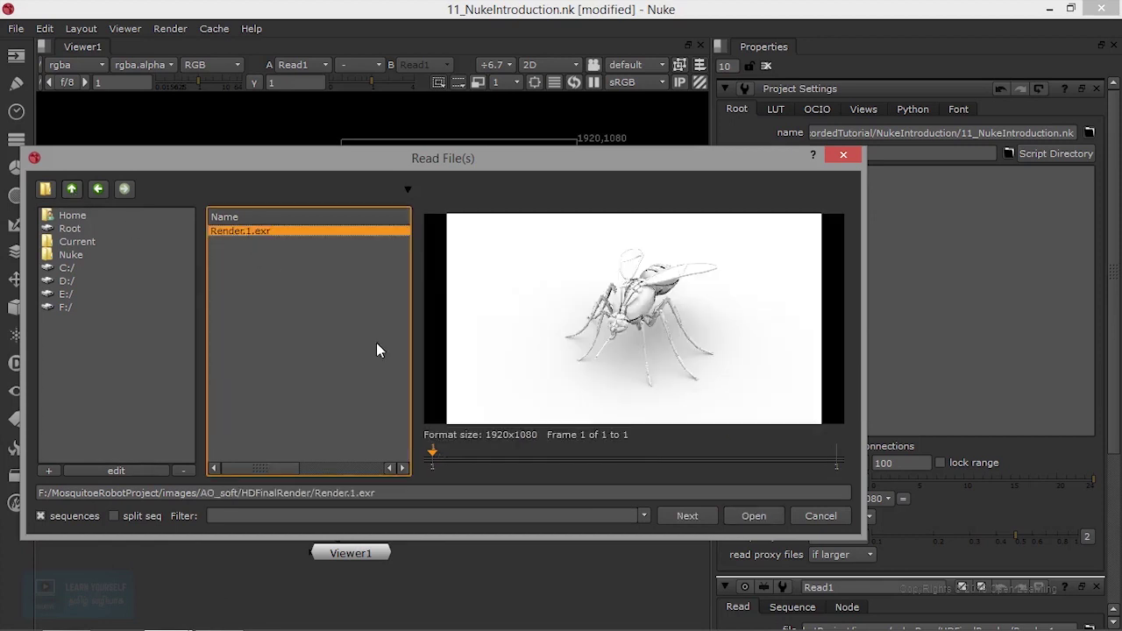
{"action": "left_click", "coordinate": [754, 516]}
{"action": "left_click_drag", "start_coordinate": [362, 519], "coordinate": [376, 473]}
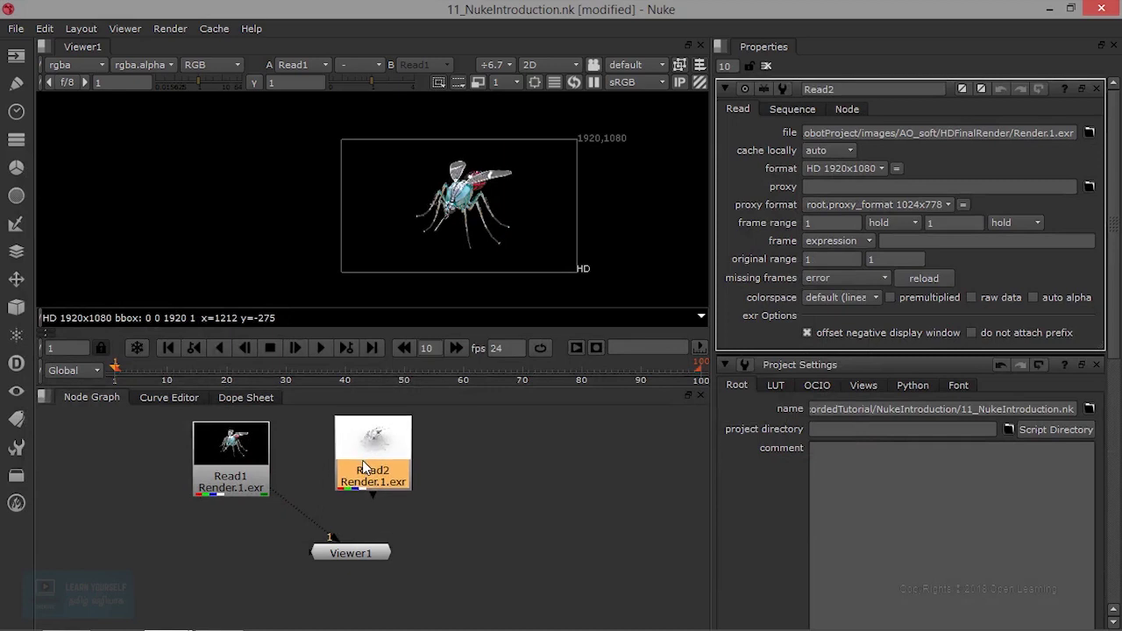
Show the soft ambient occlusion render of Read2 in the viewer and shift its node closer to Read1
{"action": "scroll", "coordinate": [448, 226], "scroll_direction": "up", "scroll_amount": 3}
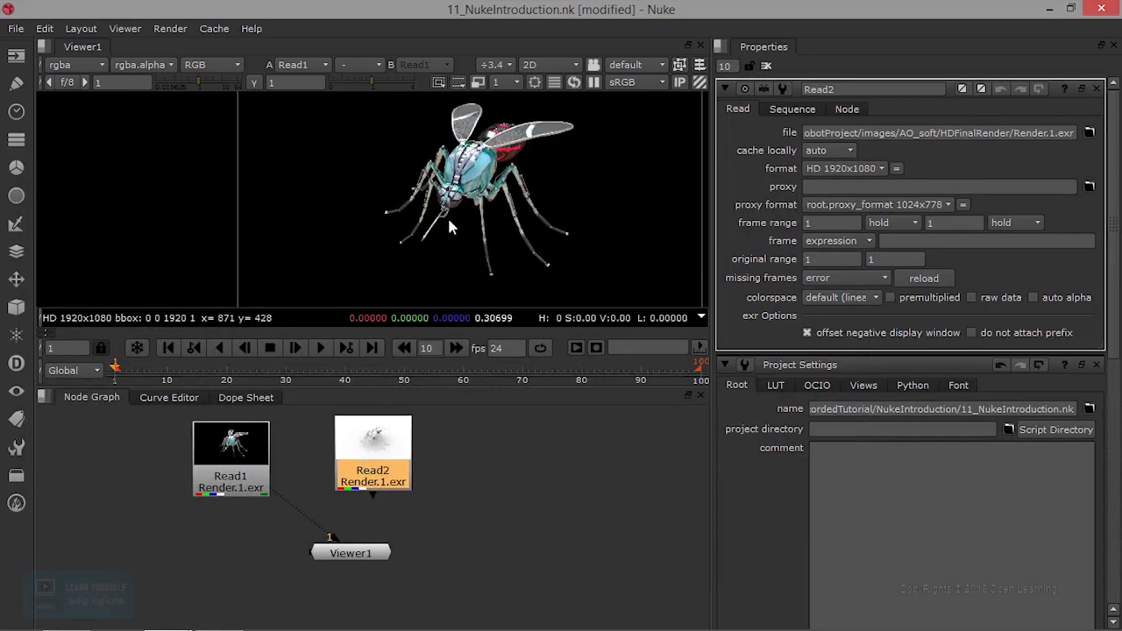
{"action": "scroll", "coordinate": [448, 219], "scroll_direction": "up", "scroll_amount": 3}
{"action": "left_click_drag", "start_coordinate": [380, 457], "coordinate": [376, 460]}
{"action": "key", "text": "1"}
{"action": "scroll", "coordinate": [467, 205], "scroll_direction": "up", "scroll_amount": 3}
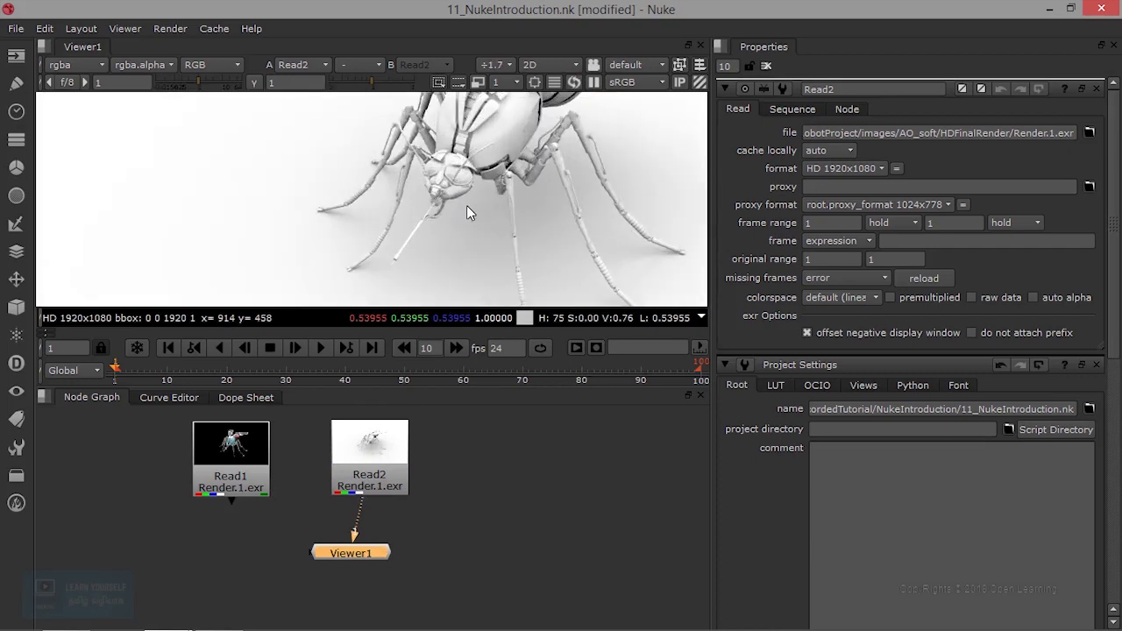
{"action": "left_click_drag", "start_coordinate": [354, 460], "coordinate": [327, 471]}
Read in Render.1.exr from the images/AO_tight/HDFinalRender folder and place its node to the right of Read2
{"action": "key", "text": "r"}
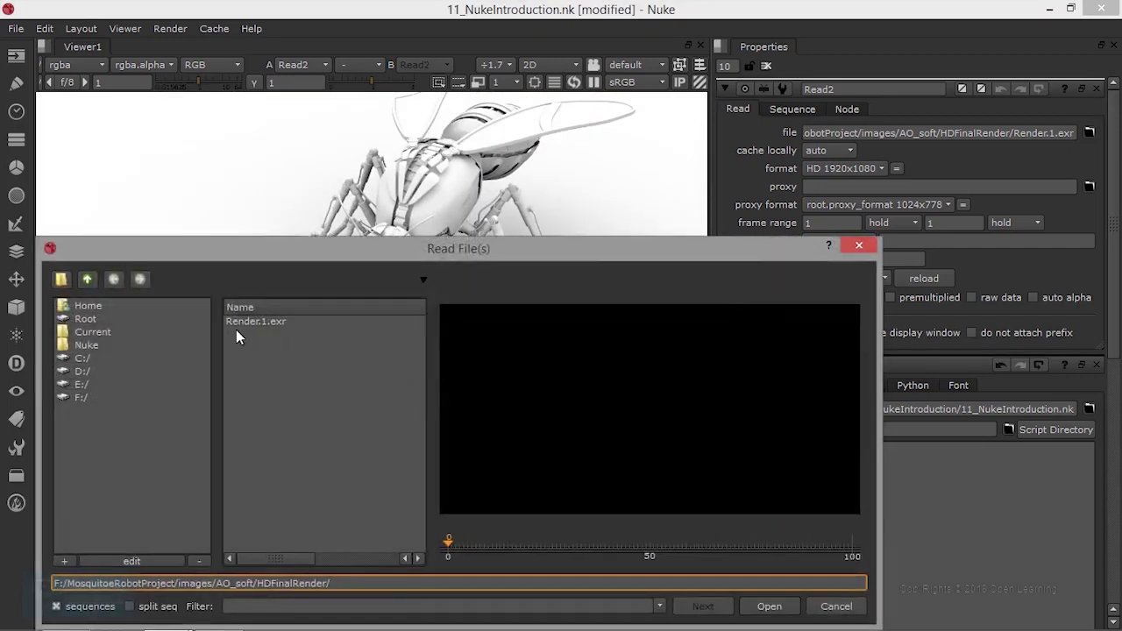
{"action": "left_click", "coordinate": [86, 279]}
{"action": "left_click", "coordinate": [87, 279]}
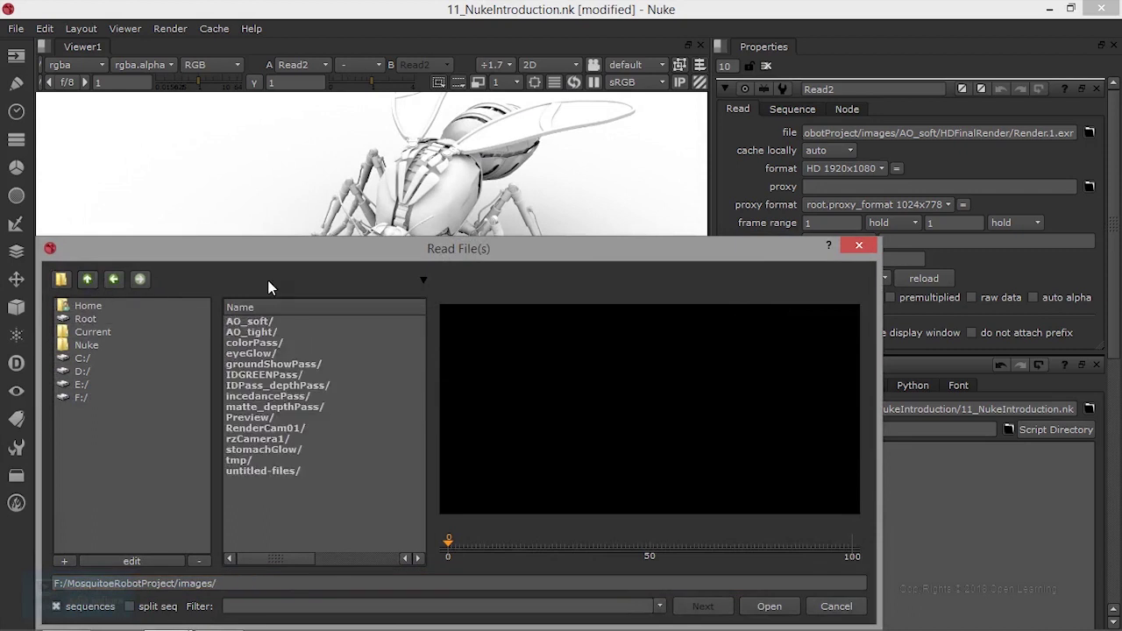
{"action": "double_click", "coordinate": [270, 333]}
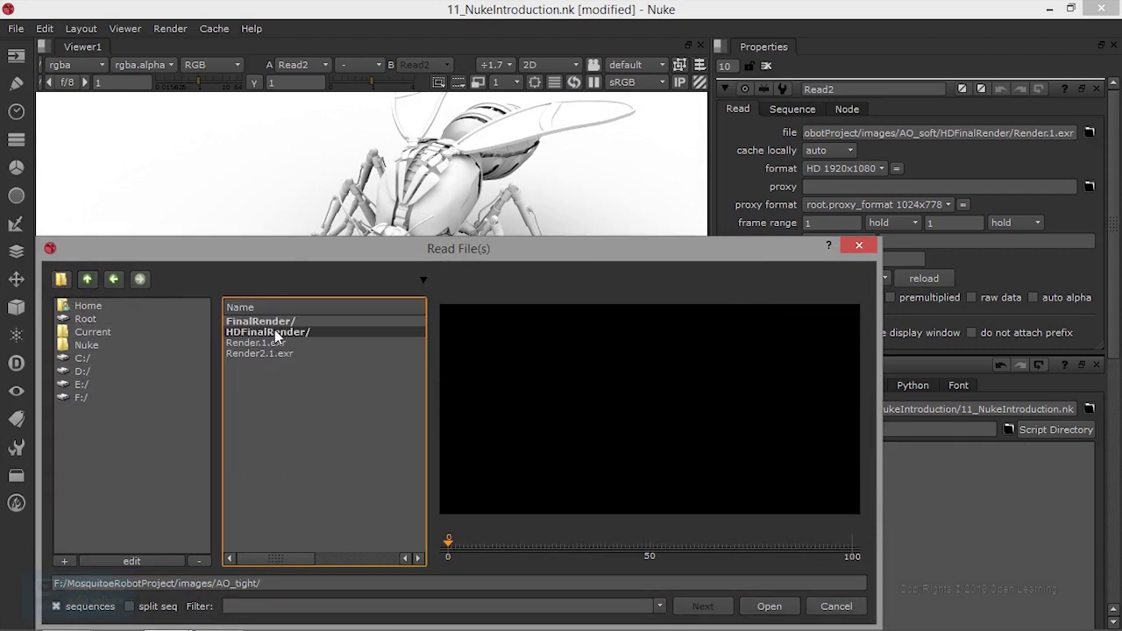
{"action": "double_click", "coordinate": [277, 332]}
{"action": "left_click", "coordinate": [258, 323]}
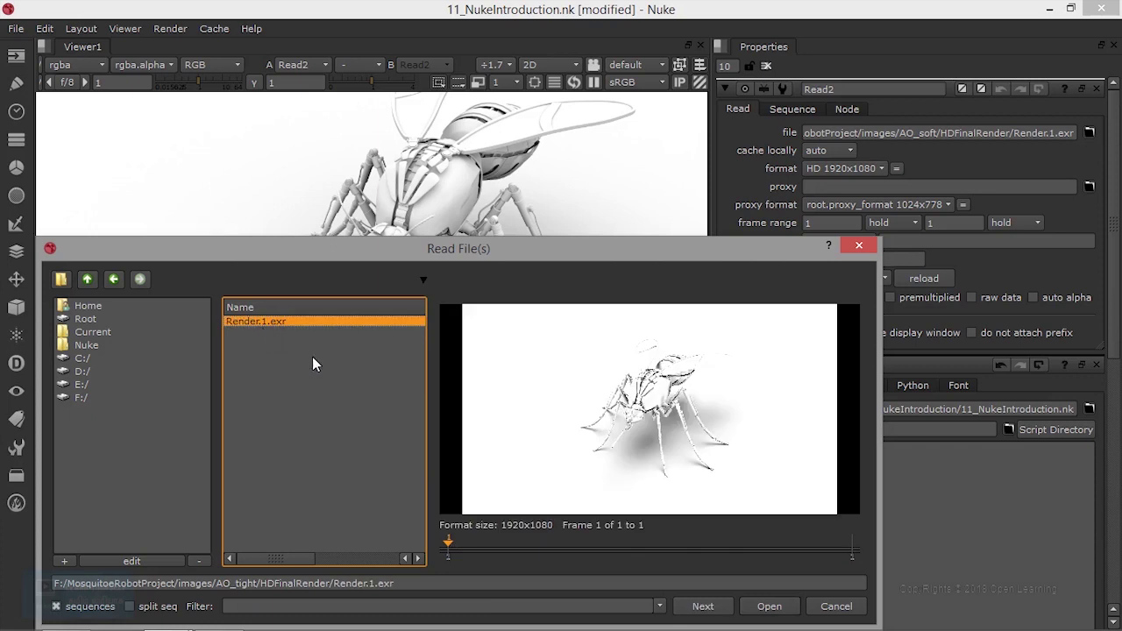
{"action": "left_click", "coordinate": [768, 605]}
{"action": "left_click_drag", "start_coordinate": [484, 469], "coordinate": [461, 471]}
{"action": "left_click", "coordinate": [538, 468]}
{"action": "left_click", "coordinate": [513, 472]}
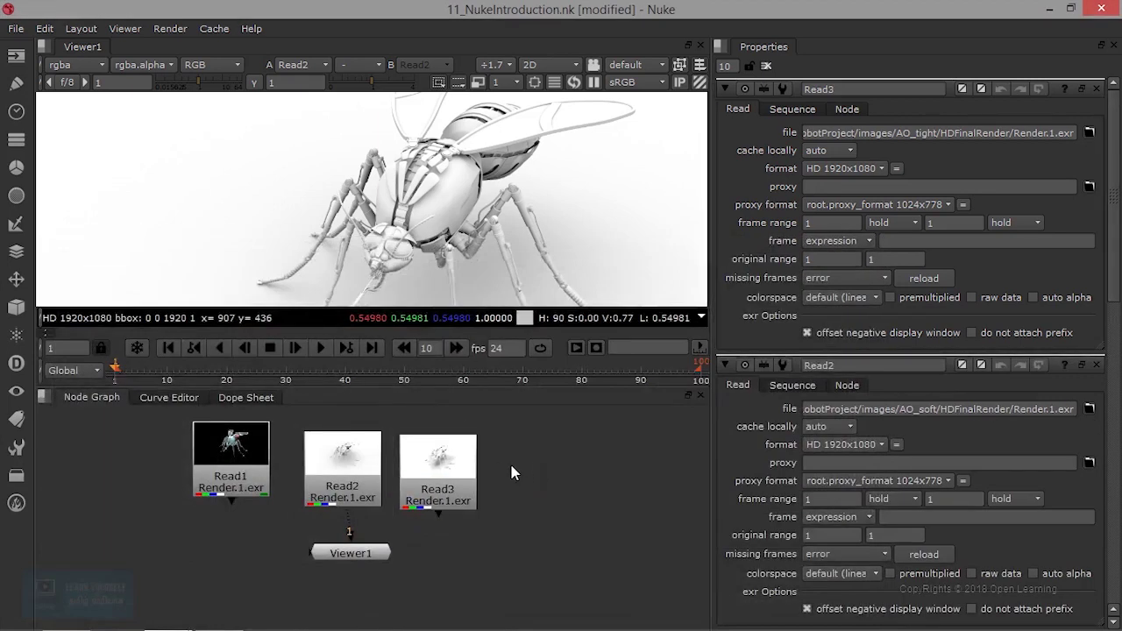
Rename the Read2 node holding the AO_soft render to OccSoftPass
{"action": "left_click", "coordinate": [445, 477]}
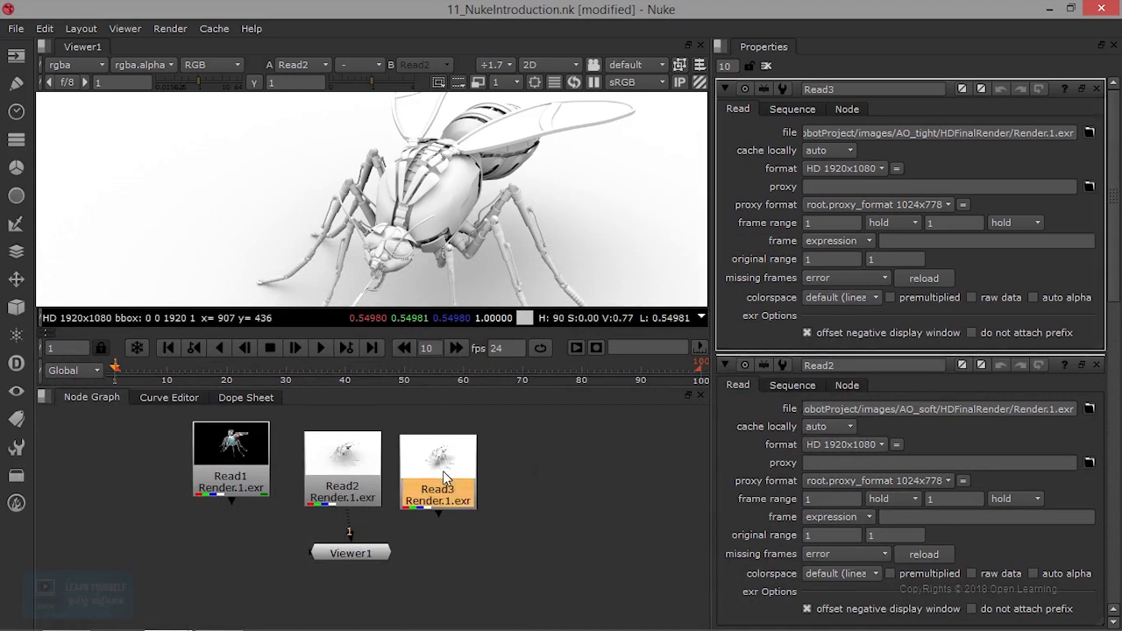
{"action": "left_click_drag", "start_coordinate": [366, 468], "coordinate": [364, 469]}
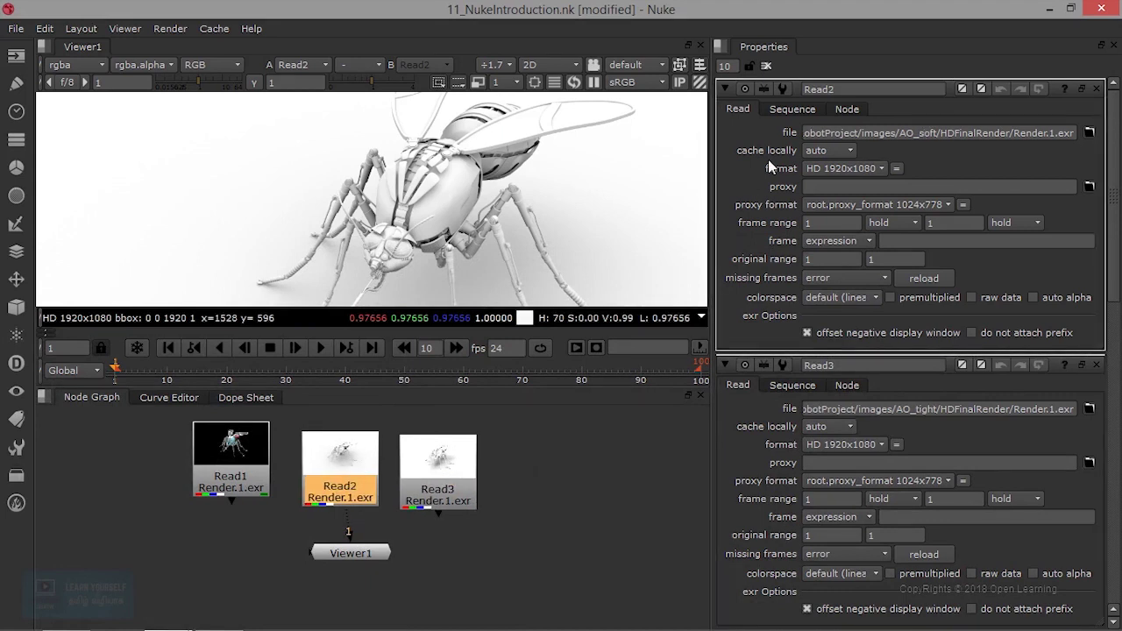
{"action": "double_click", "coordinate": [842, 88]}
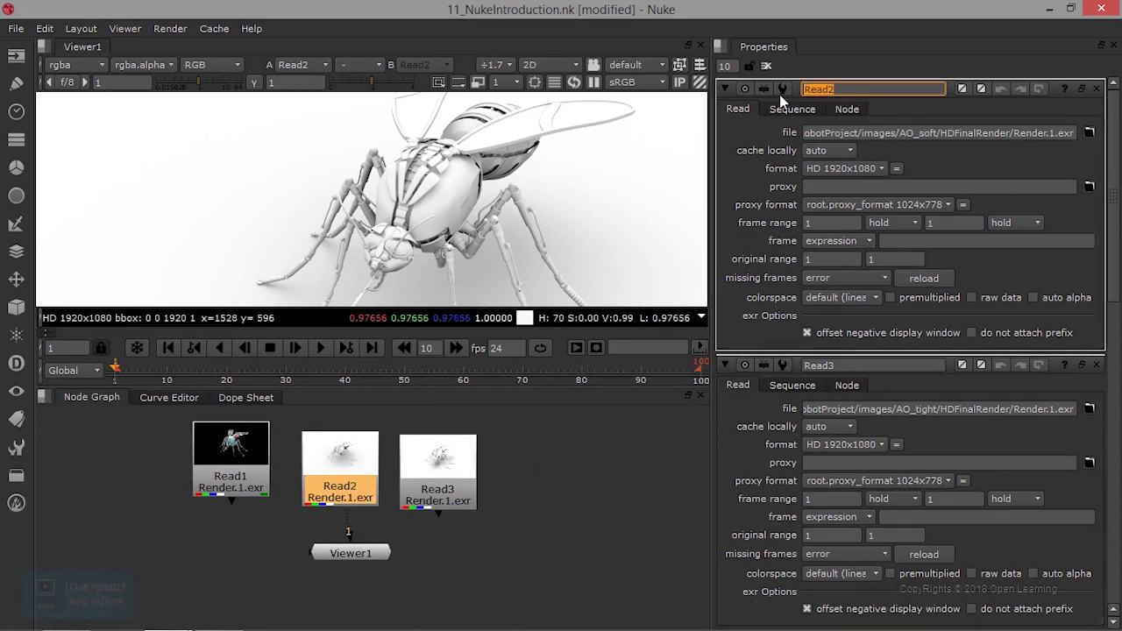
{"action": "type", "text": "OccPass"}
{"action": "key", "text": "Return"}
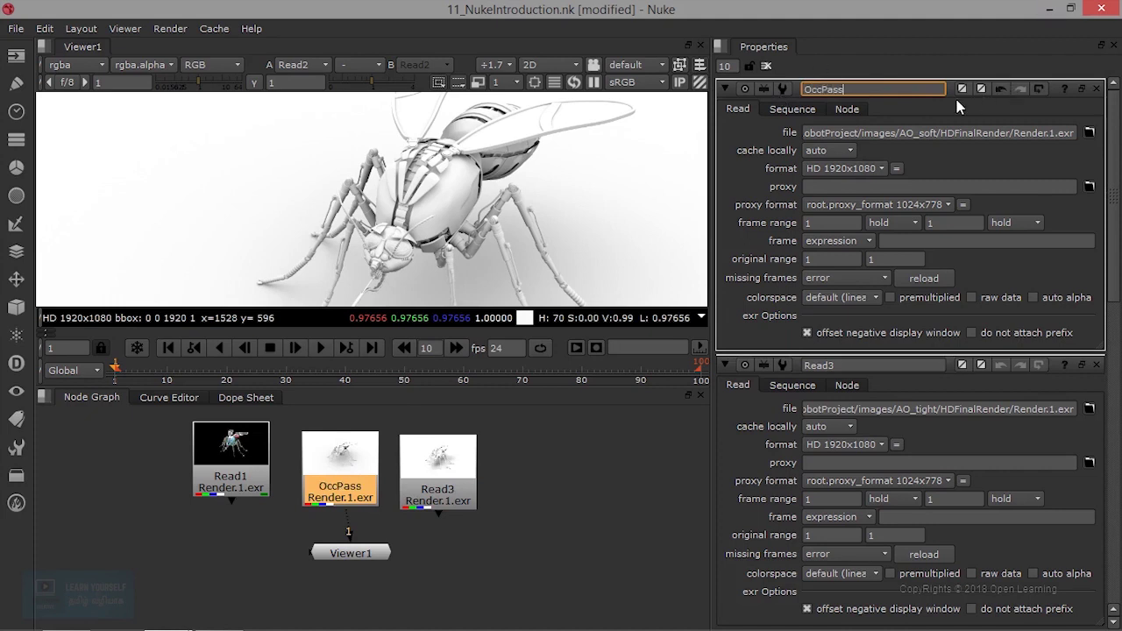
{"action": "type", "text": "SOft"}
{"action": "key", "text": "Return"}
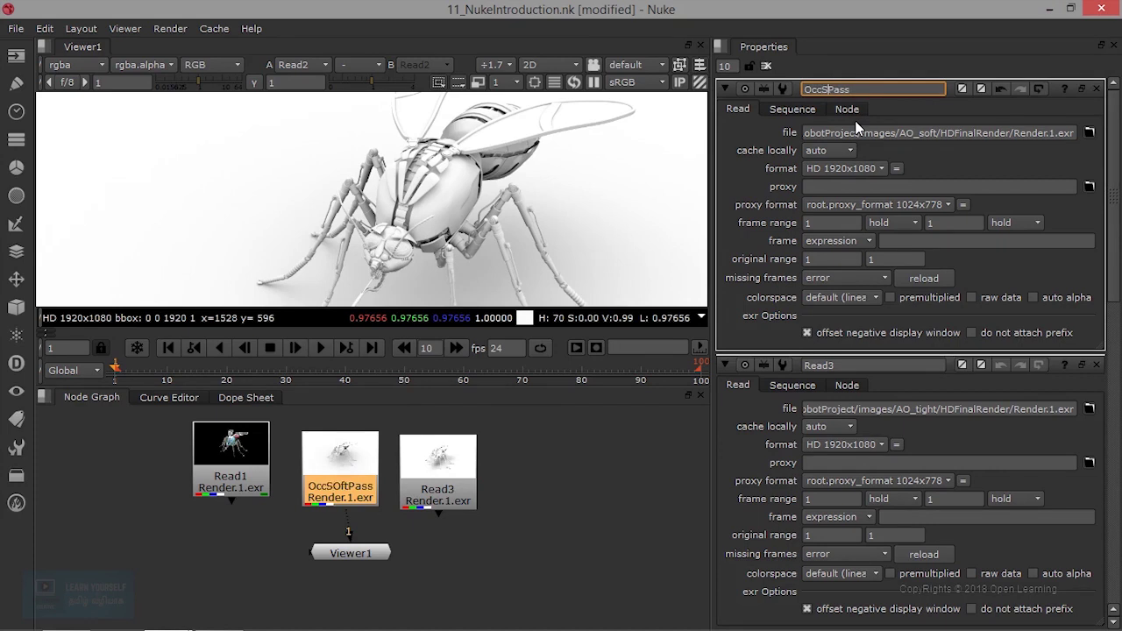
{"action": "type", "text": "ft"}
{"action": "key", "text": "Return"}
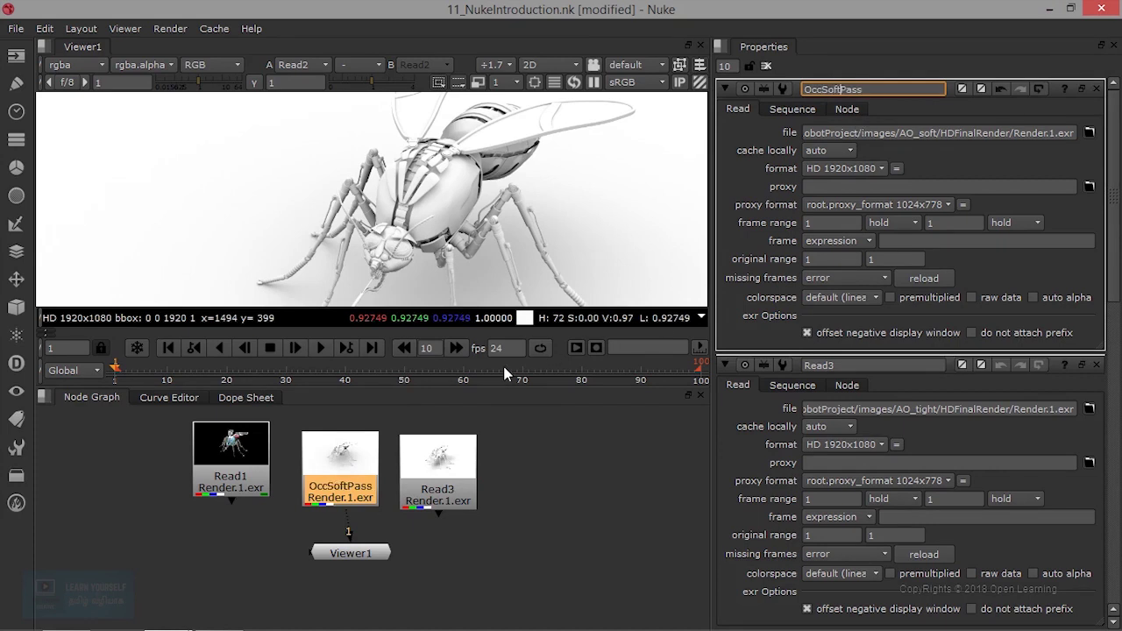
Rename the Read3 node holding the AO_tight render to OccTight and show it in the viewer
{"action": "double_click", "coordinate": [442, 479]}
{"action": "double_click", "coordinate": [855, 89]}
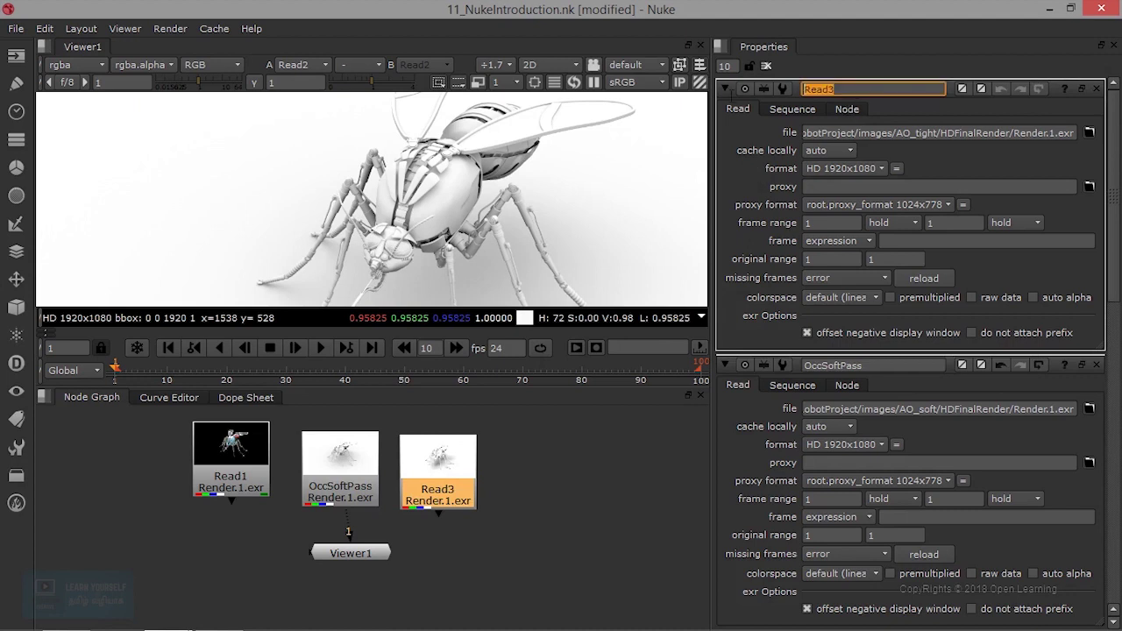
{"action": "type", "text": "OccTigh"}
{"action": "type", "text": "t"}
{"action": "key", "text": "Return"}
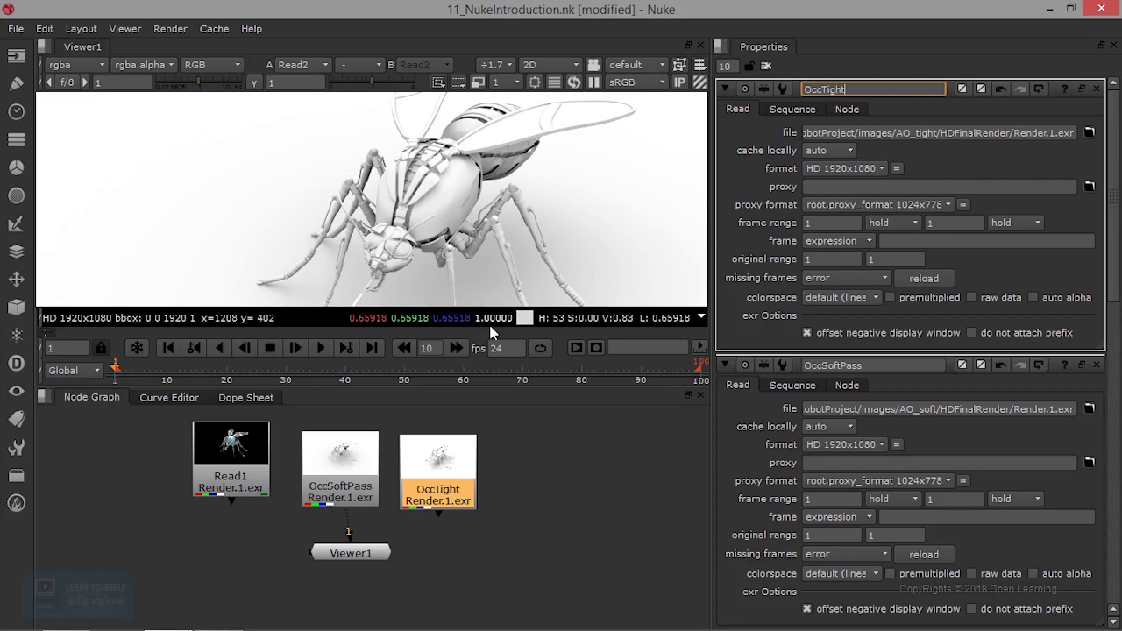
{"action": "left_click_drag", "start_coordinate": [403, 491], "coordinate": [412, 477]}
{"action": "key", "text": "1"}
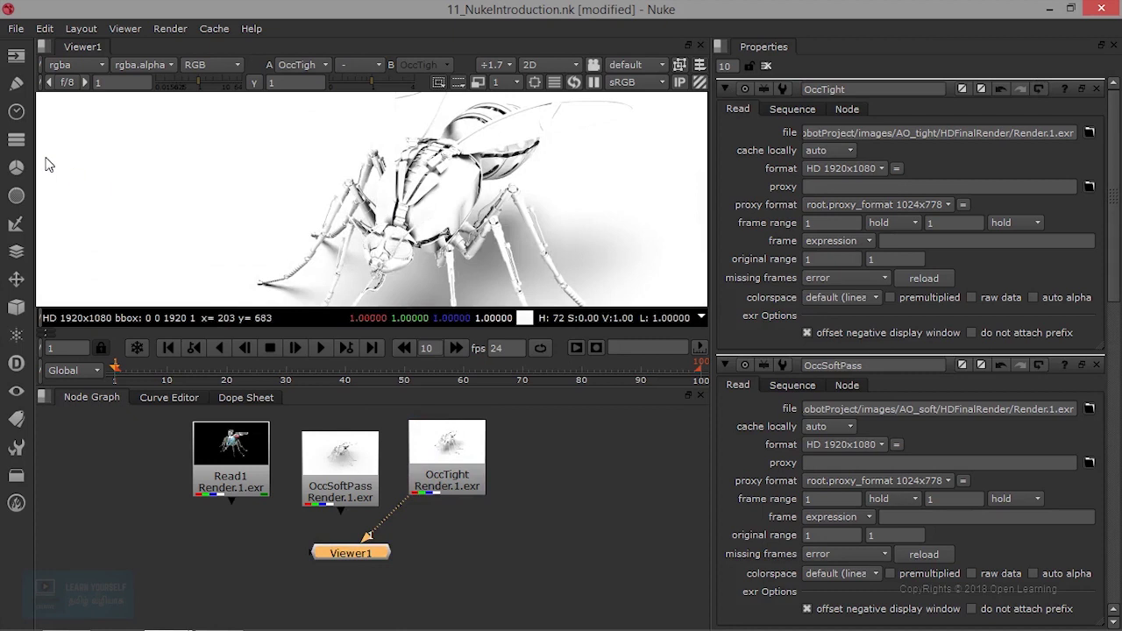
Read in Render.1.exr from the project's images/eyeGlow/HDFinalRender folder and place its node to the right of OccTight
{"action": "left_click", "coordinate": [528, 455]}
{"action": "key", "text": "r"}
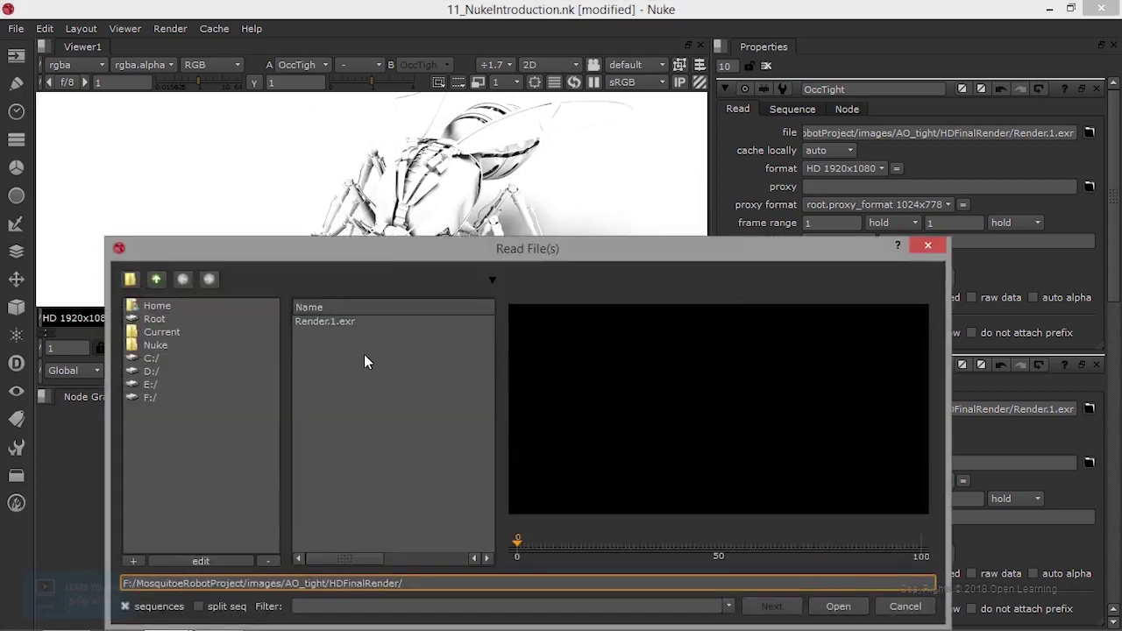
{"action": "left_click", "coordinate": [156, 278]}
{"action": "left_click", "coordinate": [157, 279]}
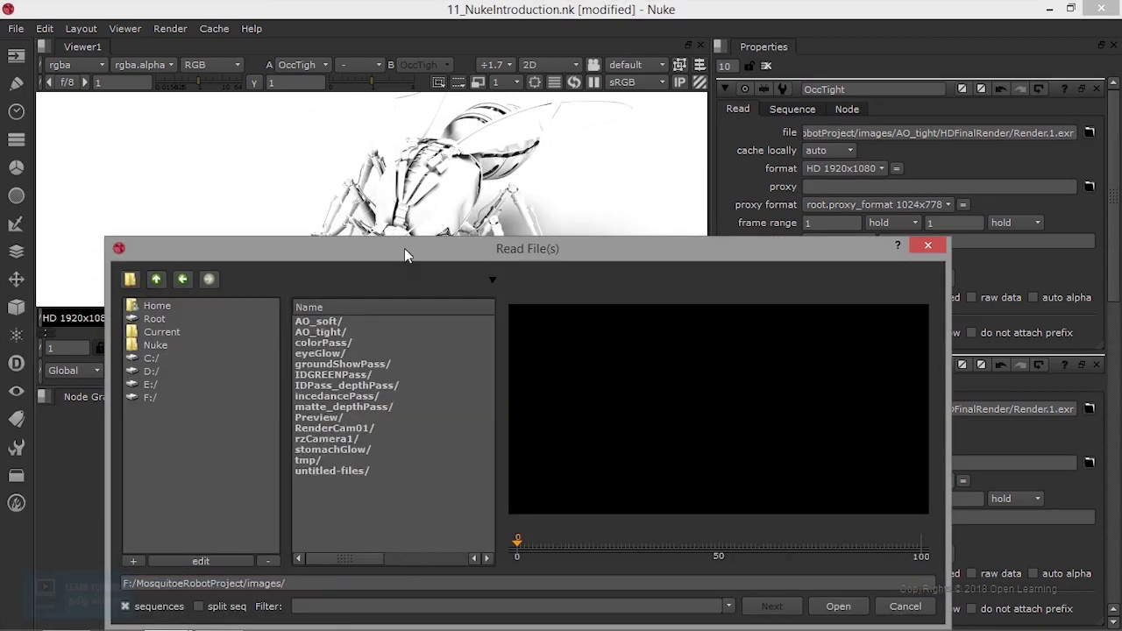
{"action": "left_click_drag", "start_coordinate": [403, 249], "coordinate": [393, 121]}
{"action": "double_click", "coordinate": [322, 227]}
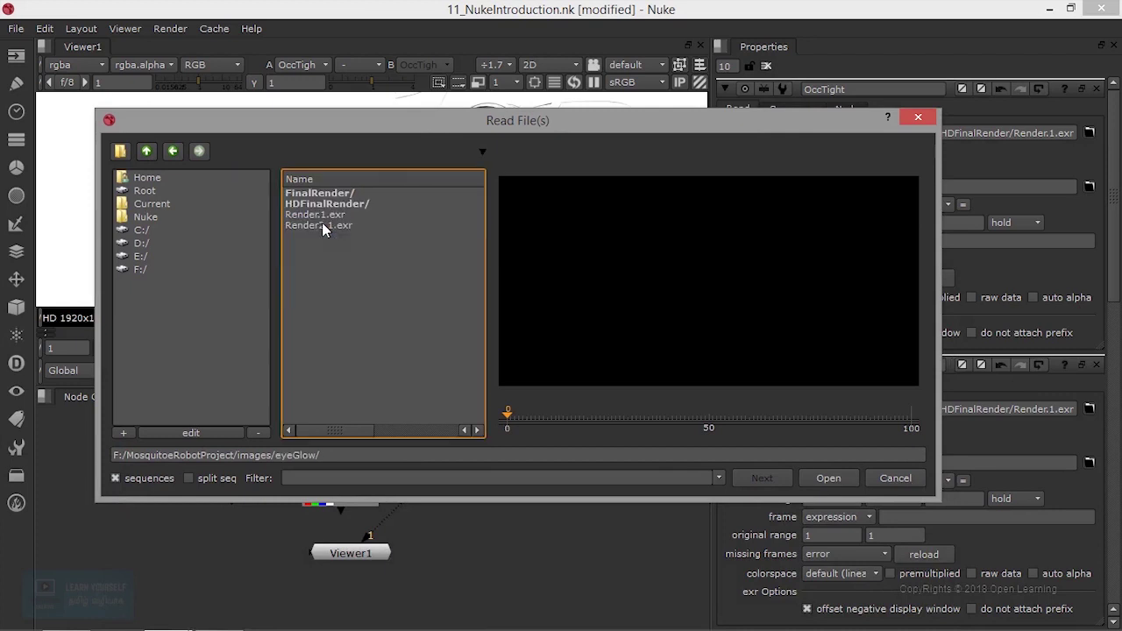
{"action": "double_click", "coordinate": [326, 203]}
{"action": "left_click", "coordinate": [312, 194]}
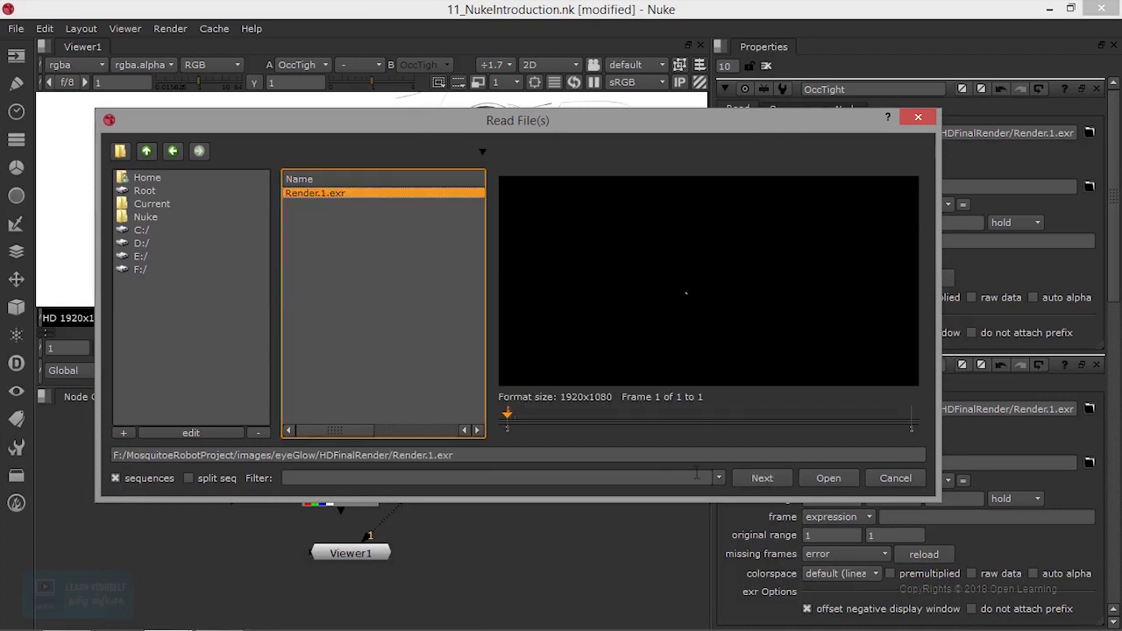
{"action": "left_click", "coordinate": [817, 482]}
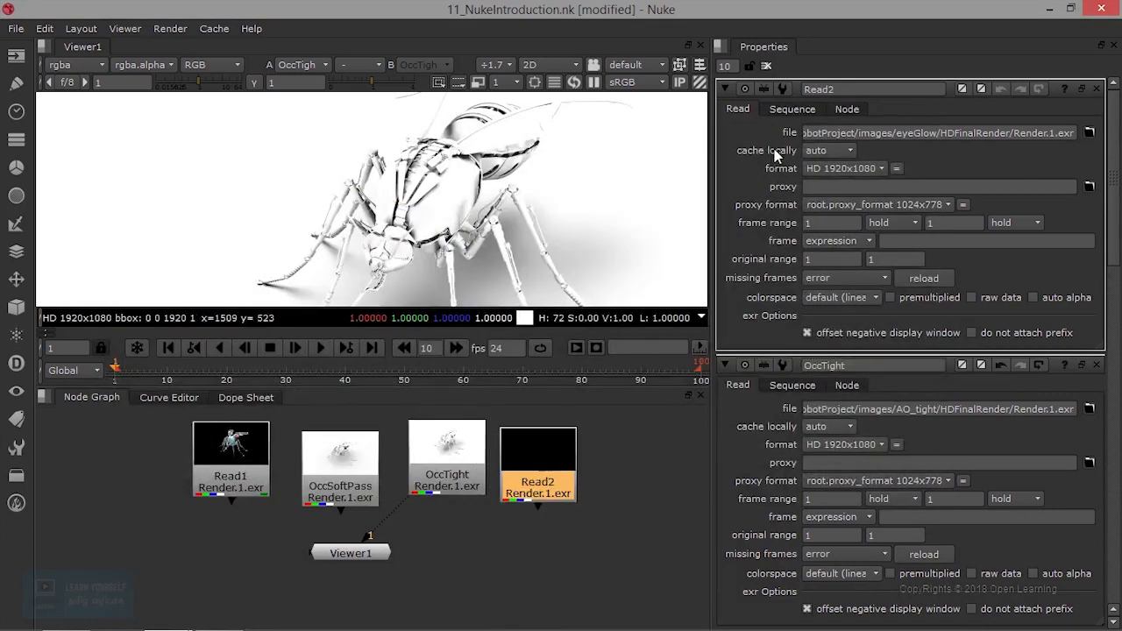
Rename the node holding the eyeGlow render to eyePass and connect the viewer to it
{"action": "double_click", "coordinate": [858, 90]}
{"action": "type", "text": "eyePass"}
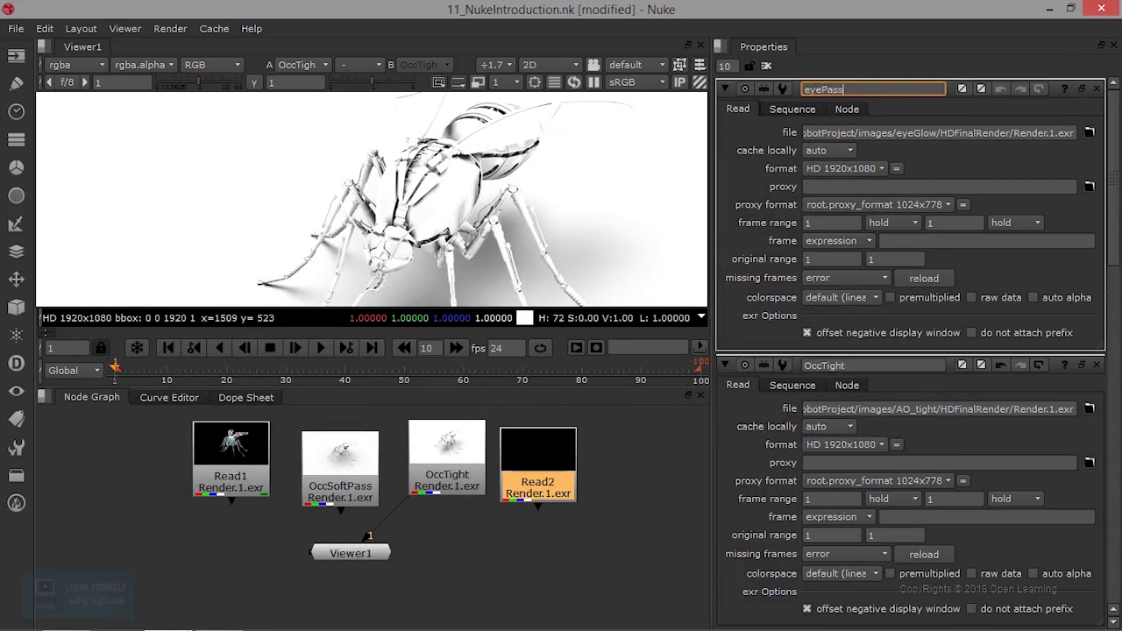
{"action": "key", "text": "Return"}
{"action": "left_click_drag", "start_coordinate": [368, 537], "coordinate": [537, 463]}
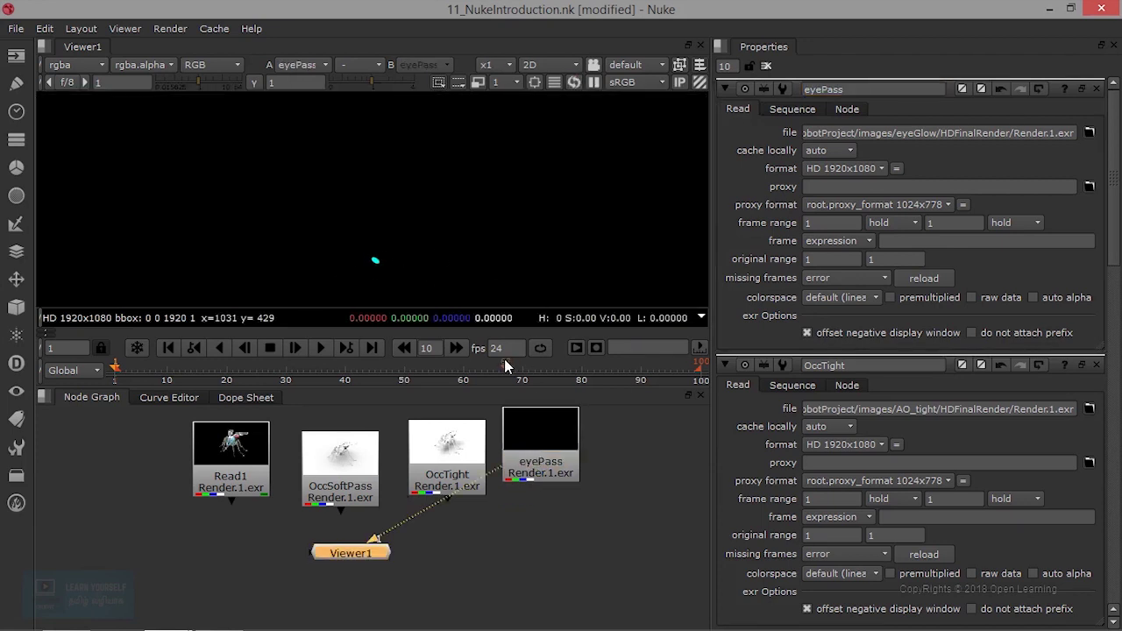
Space OccSoftPass, OccTight and eyePass closer together in a row and move Viewer1 further below them
{"action": "left_click_drag", "start_coordinate": [369, 471], "coordinate": [362, 452]}
{"action": "left_click_drag", "start_coordinate": [463, 456], "coordinate": [443, 456]}
{"action": "left_click_drag", "start_coordinate": [525, 456], "coordinate": [506, 475]}
{"action": "left_click", "coordinate": [369, 554]}
Read in Render.1.exr from the images/groundShowPass/HDFinalRender folder and place its node to the right of eyePass
{"action": "left_click", "coordinate": [593, 446]}
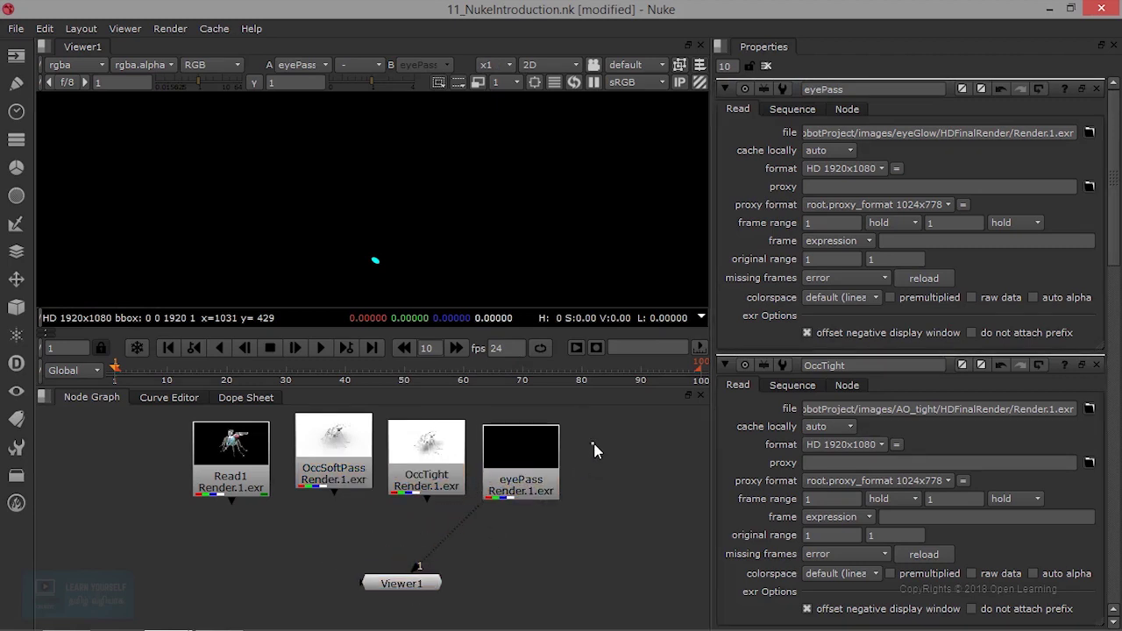
{"action": "key", "text": "r"}
{"action": "left_click", "coordinate": [231, 280]}
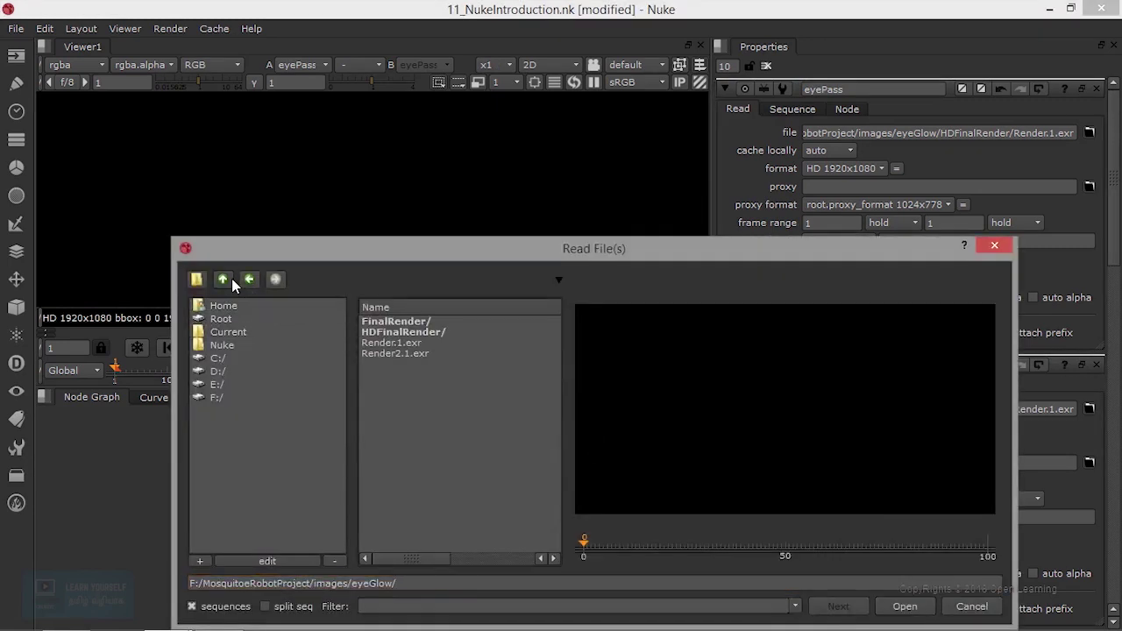
{"action": "left_click", "coordinate": [230, 280]}
{"action": "left_click_drag", "start_coordinate": [428, 252], "coordinate": [424, 176]}
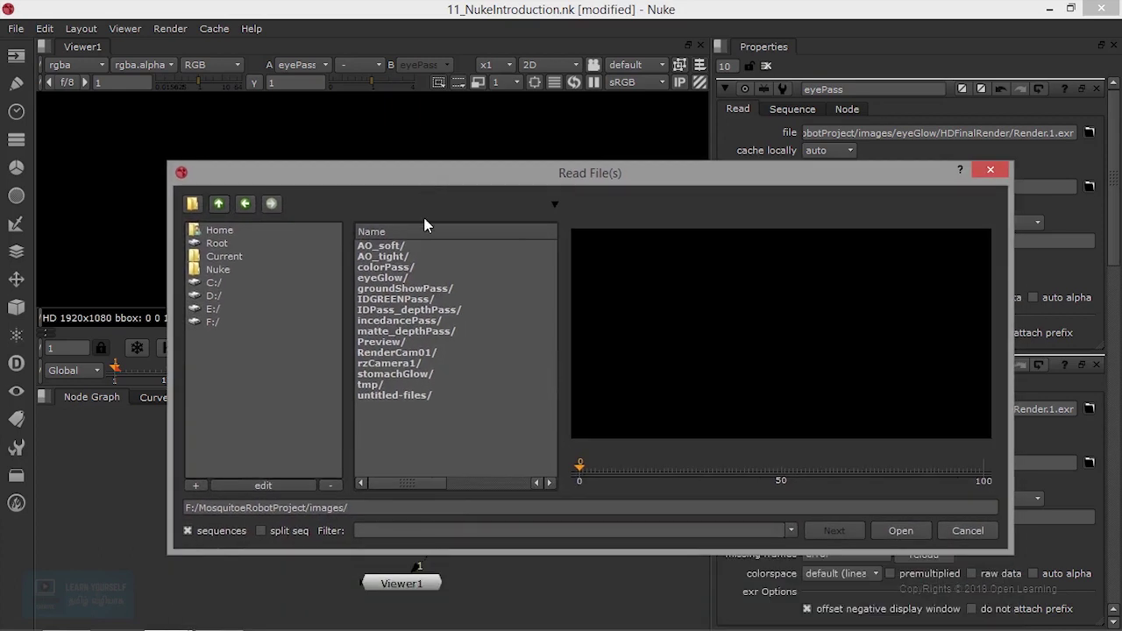
{"action": "double_click", "coordinate": [442, 289]}
{"action": "double_click", "coordinate": [400, 256]}
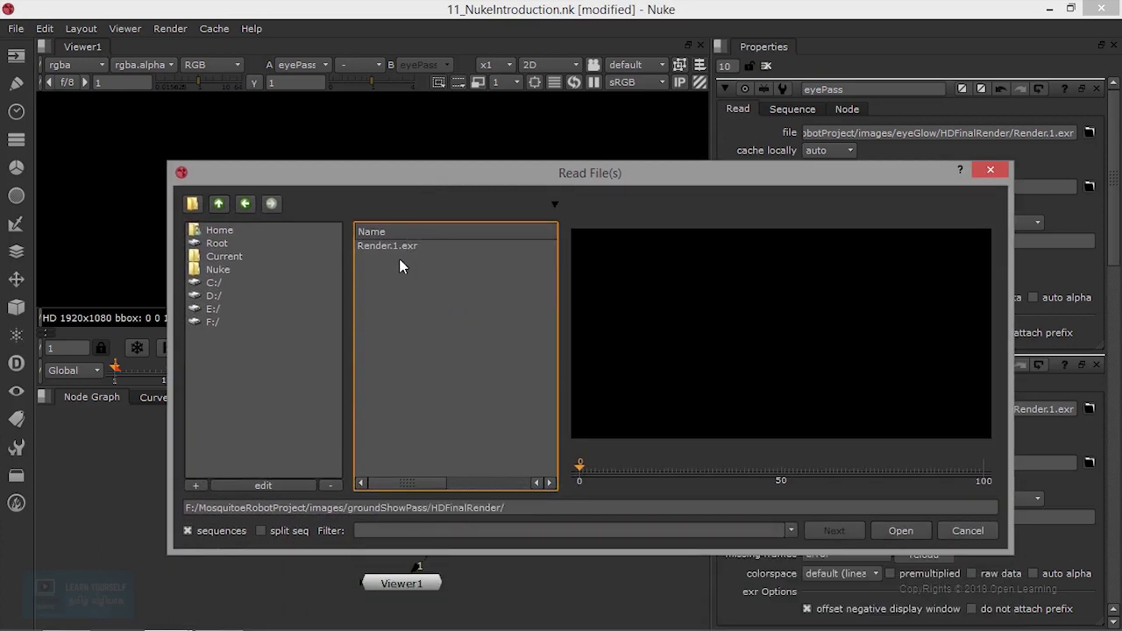
{"action": "left_click", "coordinate": [466, 312]}
{"action": "left_click", "coordinate": [900, 531]}
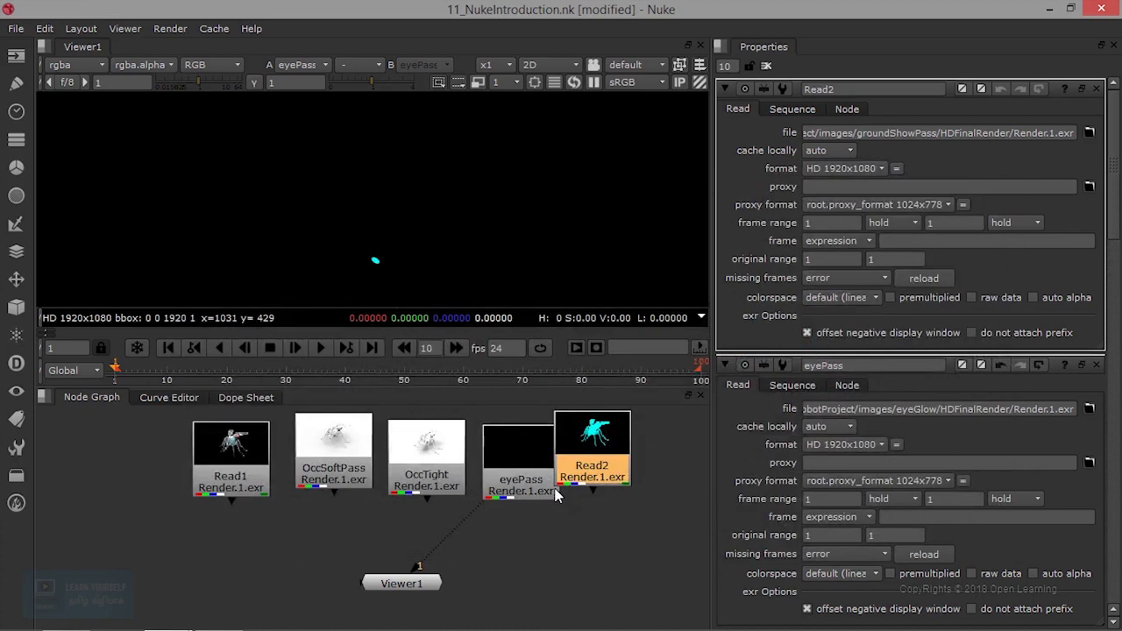
Show the ground shadow render of Read2 in the viewer and move its node clear of eyePass
{"action": "left_click", "coordinate": [640, 458]}
{"action": "key", "text": "1"}
{"action": "left_click_drag", "start_coordinate": [640, 458], "coordinate": [651, 442]}
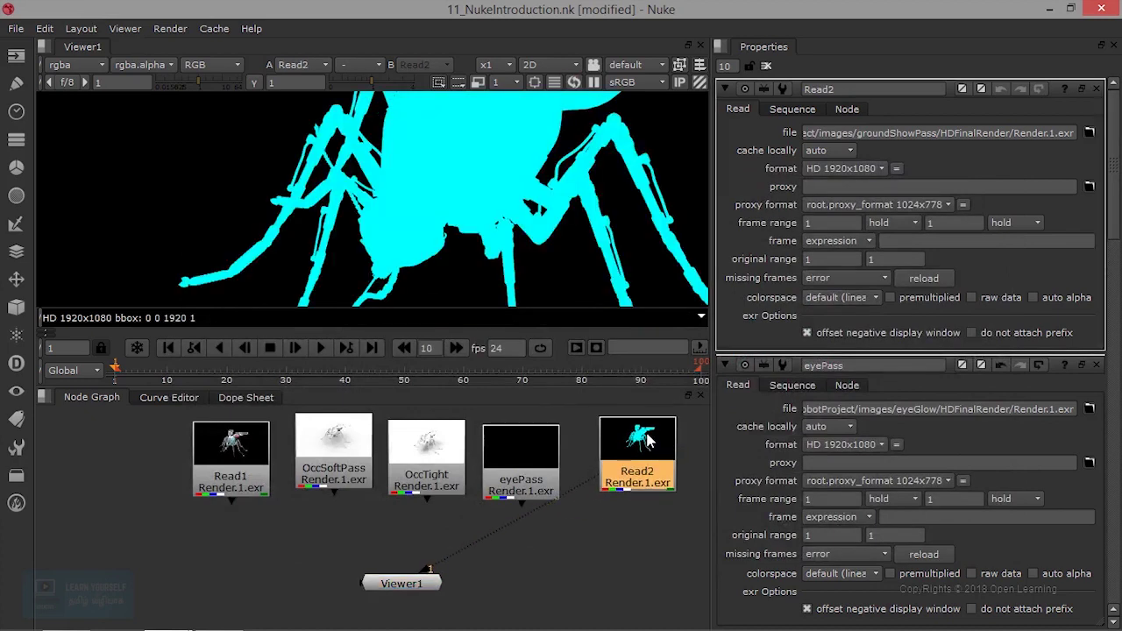
Examine the CSTCOL_groundShdao layer of Read2 in the viewer, and return the displayed layer to rgba
{"action": "left_click", "coordinate": [75, 64]}
{"action": "left_click", "coordinate": [87, 143]}
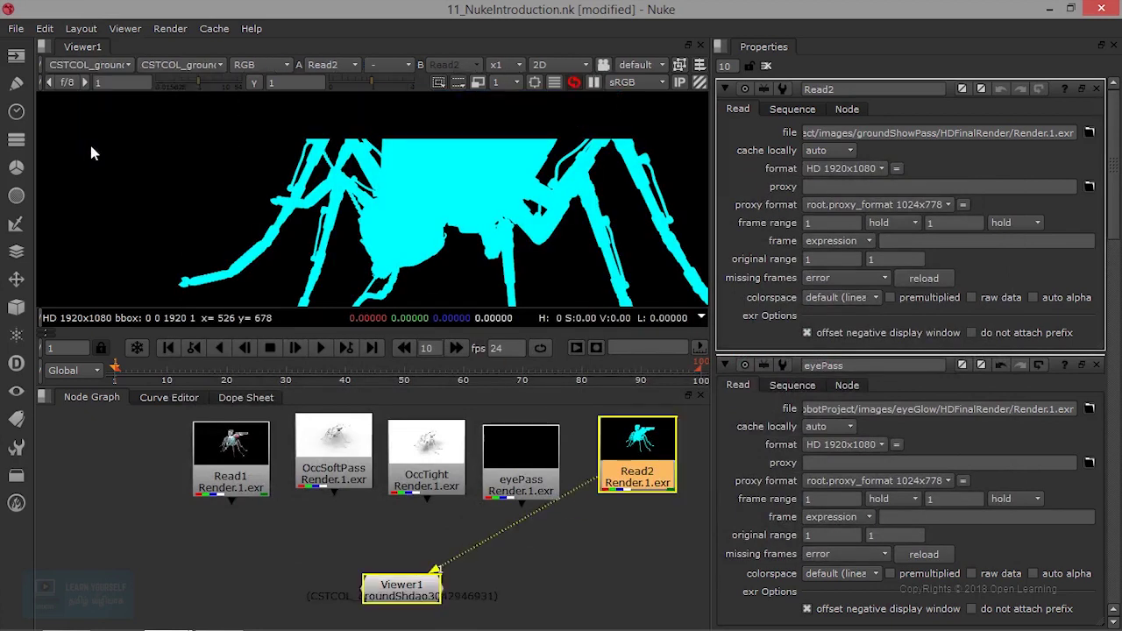
{"action": "scroll", "coordinate": [434, 261], "scroll_direction": "down", "scroll_amount": 5}
{"action": "scroll", "coordinate": [434, 261], "scroll_direction": "down", "scroll_amount": 3}
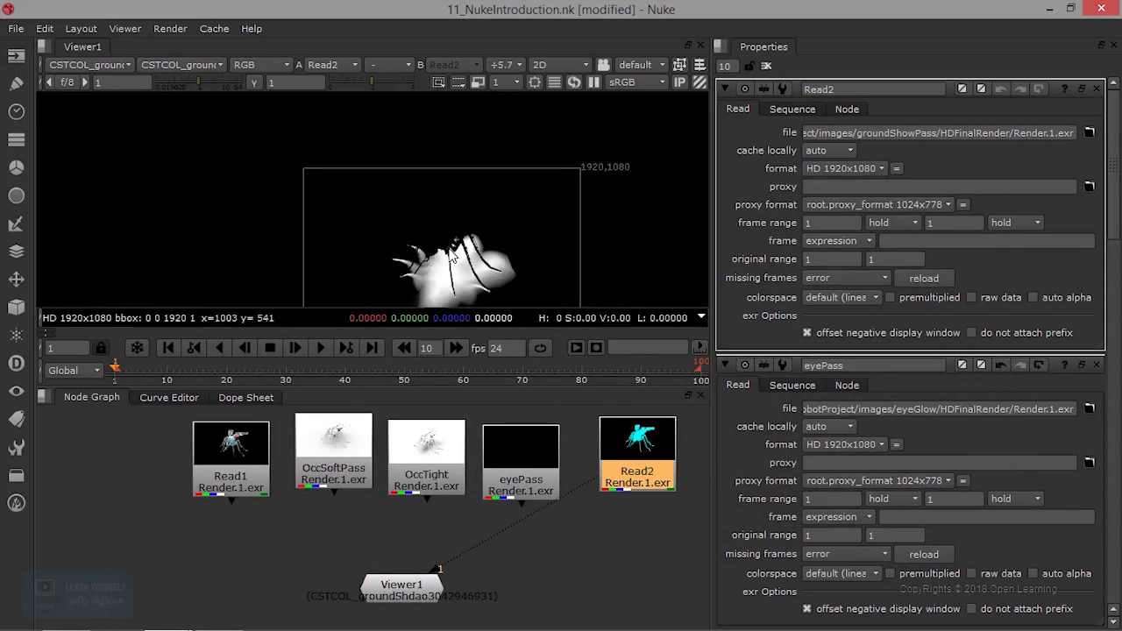
{"action": "scroll", "coordinate": [431, 273], "scroll_direction": "up", "scroll_amount": 4}
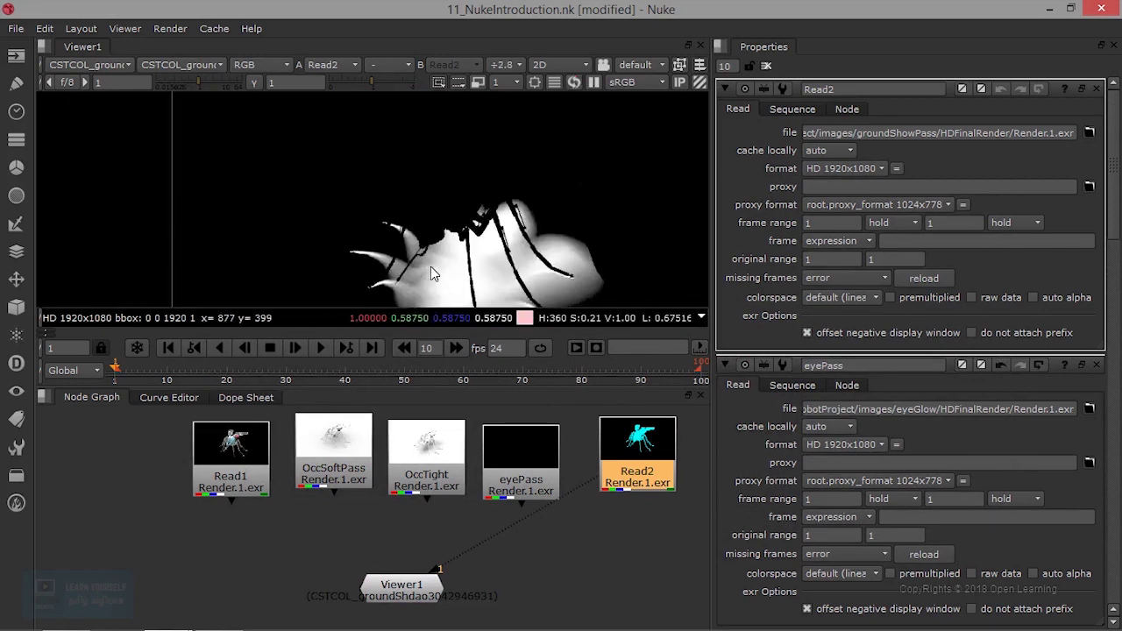
{"action": "left_click", "coordinate": [88, 64]}
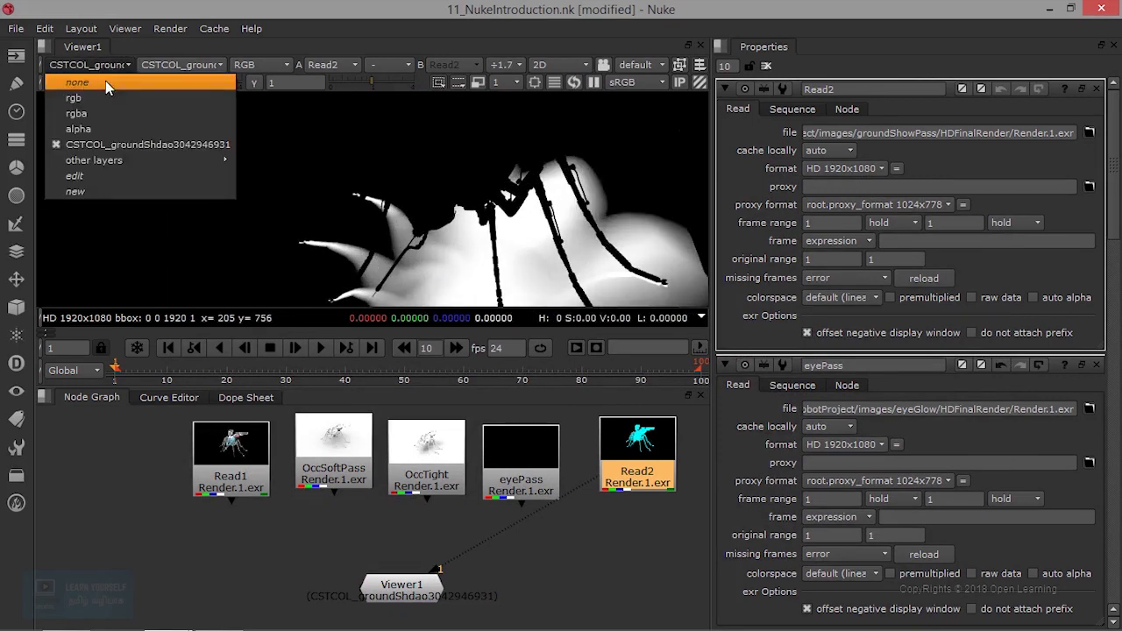
{"action": "left_click", "coordinate": [107, 114]}
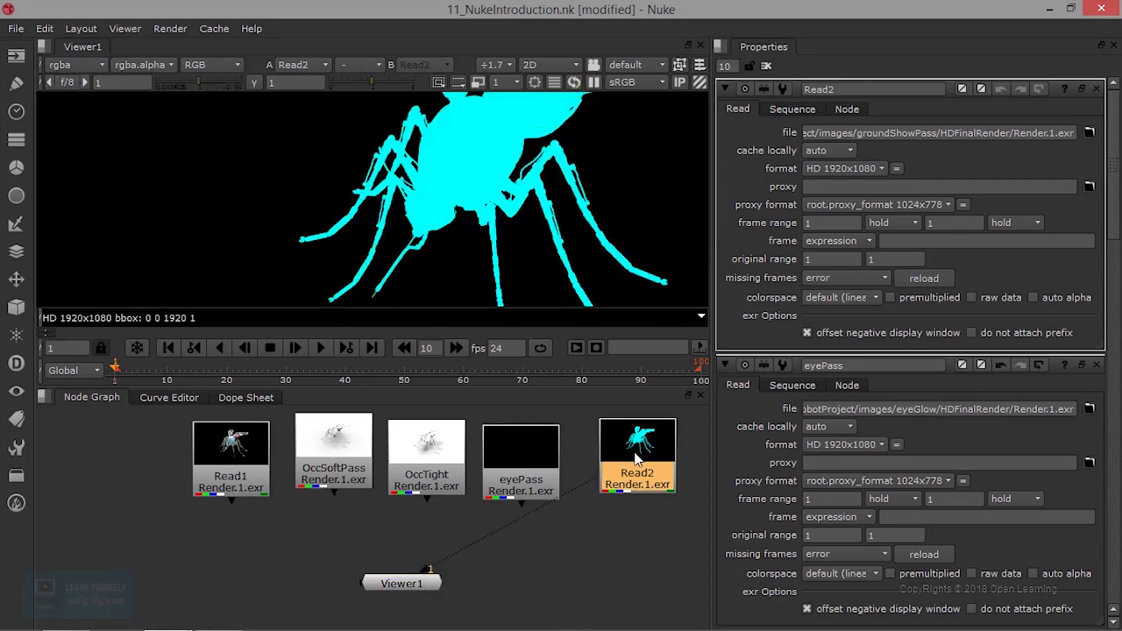
Auto-arrange the Read nodes into one evenly spaced row in the node graph
{"action": "middle_click_drag", "start_coordinate": [611, 519], "coordinate": [500, 527]}
{"action": "left_click_drag", "start_coordinate": [575, 444], "coordinate": [617, 548]}
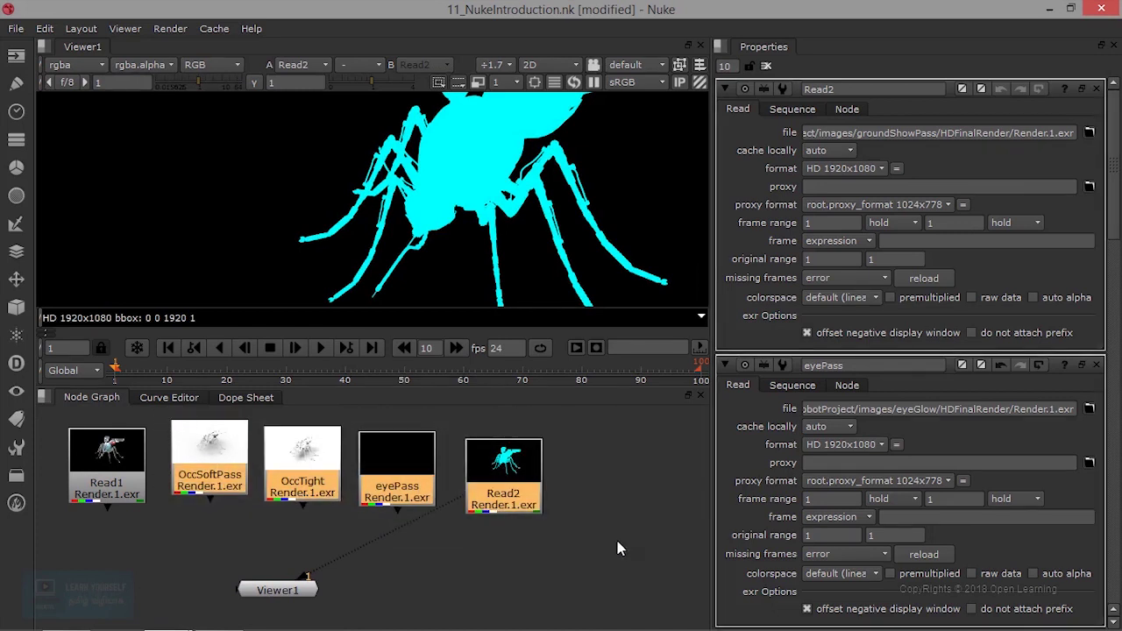
{"action": "key", "text": "l"}
{"action": "scroll", "coordinate": [444, 505], "scroll_direction": "down", "scroll_amount": 3}
{"action": "left_click_drag", "start_coordinate": [172, 443], "coordinate": [627, 526]}
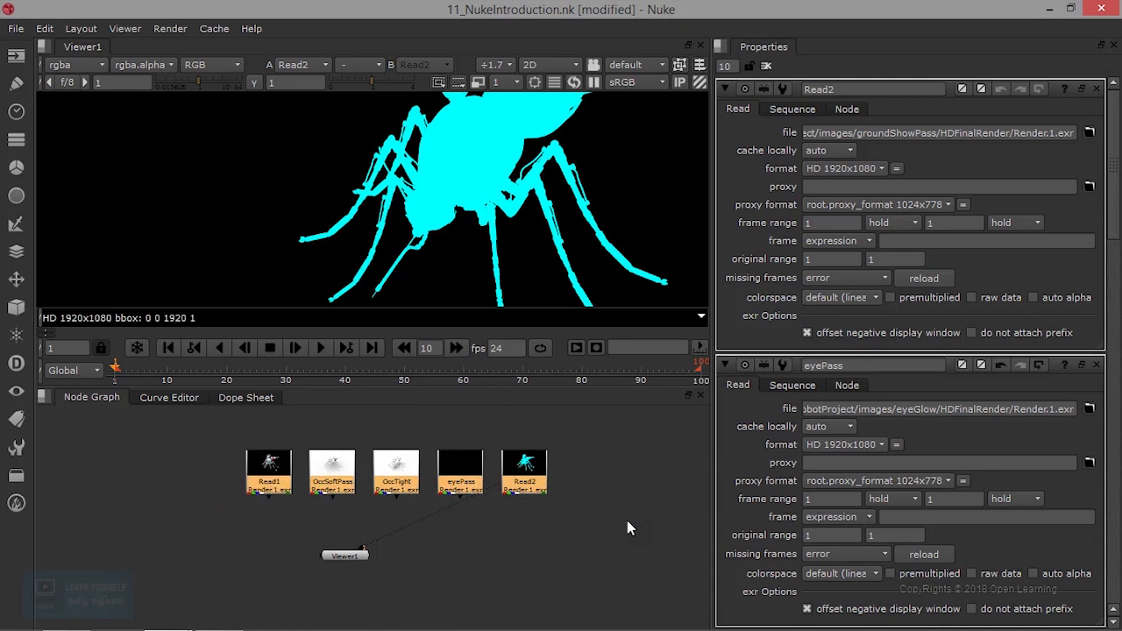
{"action": "left_click", "coordinate": [614, 507]}
{"action": "scroll", "coordinate": [569, 504], "scroll_direction": "up", "scroll_amount": 3}
{"action": "middle_click_drag", "start_coordinate": [569, 504], "coordinate": [345, 530]}
{"action": "scroll", "coordinate": [352, 536], "scroll_direction": "down", "scroll_amount": 4}
{"action": "scroll", "coordinate": [398, 608], "scroll_direction": "up", "scroll_amount": 4}
{"action": "scroll", "coordinate": [573, 518], "scroll_direction": "down", "scroll_amount": 2}
{"action": "scroll", "coordinate": [491, 518], "scroll_direction": "up", "scroll_amount": 3}
{"action": "middle_click_drag", "start_coordinate": [482, 527], "coordinate": [681, 571]}
{"action": "left_click", "coordinate": [162, 474]}
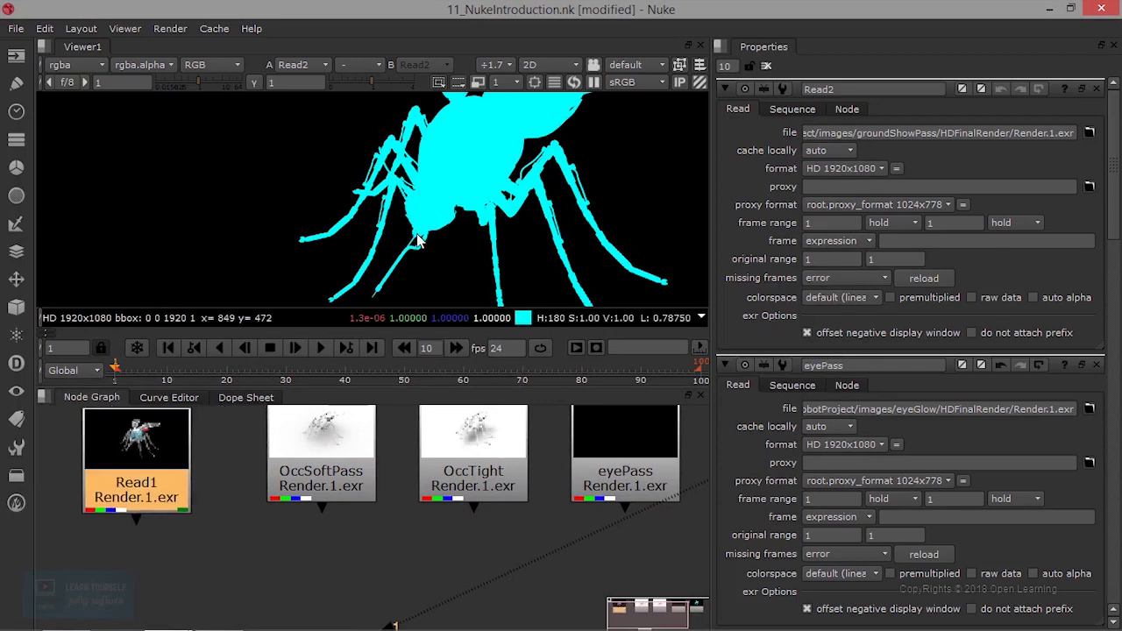
{"action": "scroll", "coordinate": [316, 372], "scroll_direction": "down", "scroll_amount": 2}
{"action": "scroll", "coordinate": [382, 373], "scroll_direction": "up", "scroll_amount": 3}
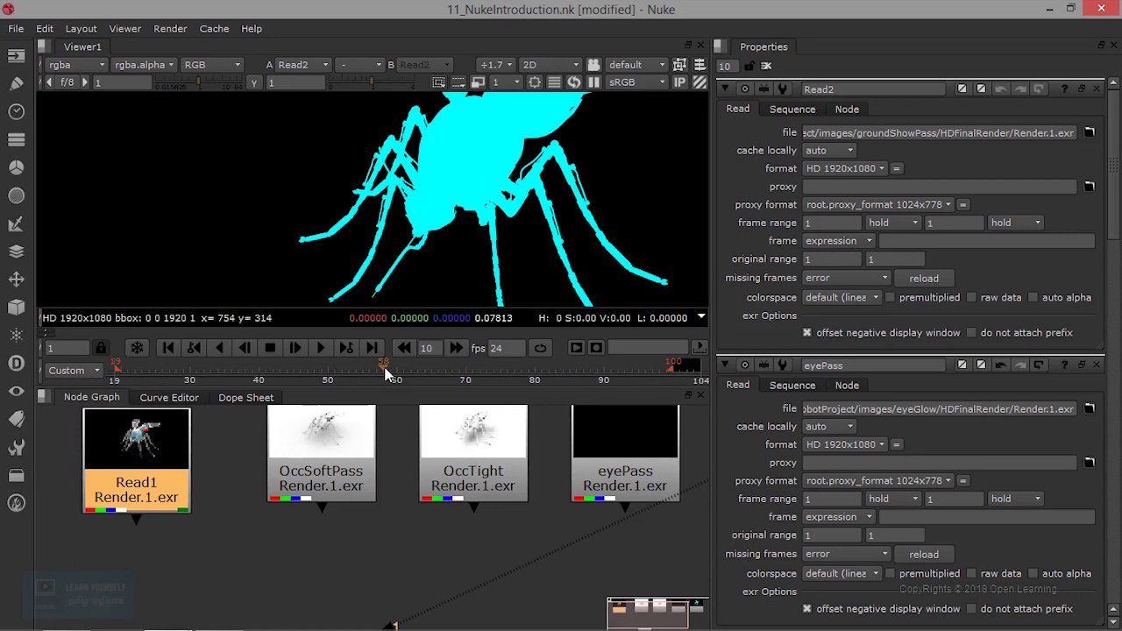
Move OccSoftPass, OccTight, eyePass and Read2 together away from Read1, and nudge Read1 slightly down
{"action": "scroll", "coordinate": [238, 501], "scroll_direction": "down", "scroll_amount": 3}
{"action": "left_click_drag", "start_coordinate": [247, 437], "coordinate": [594, 484]}
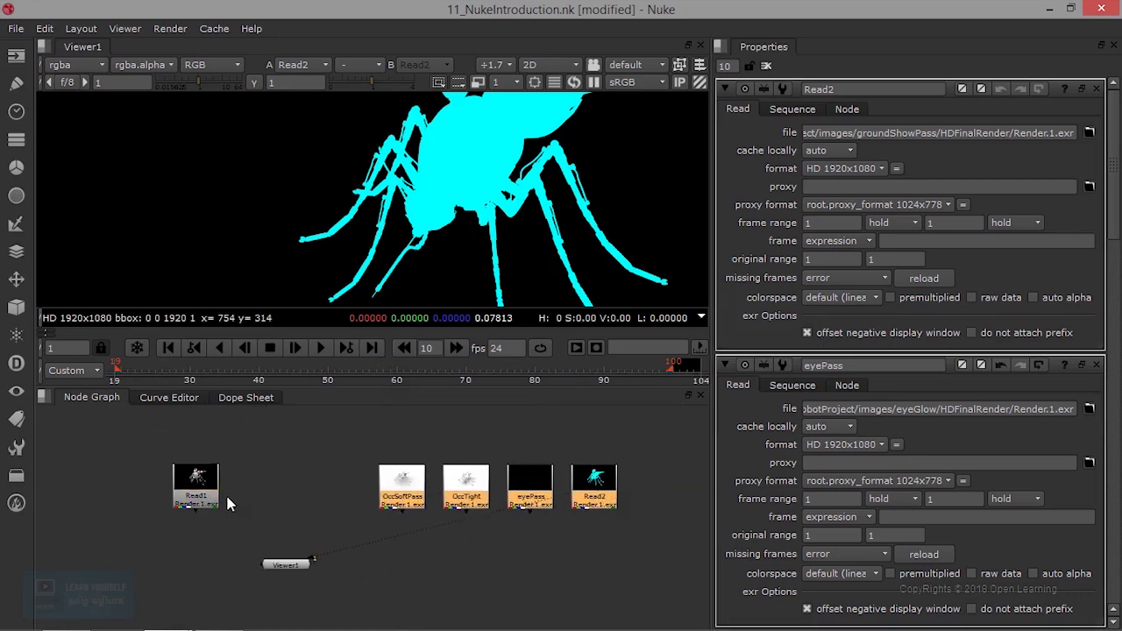
{"action": "left_click", "coordinate": [188, 489]}
{"action": "left_click_drag", "start_coordinate": [187, 489], "coordinate": [182, 500]}
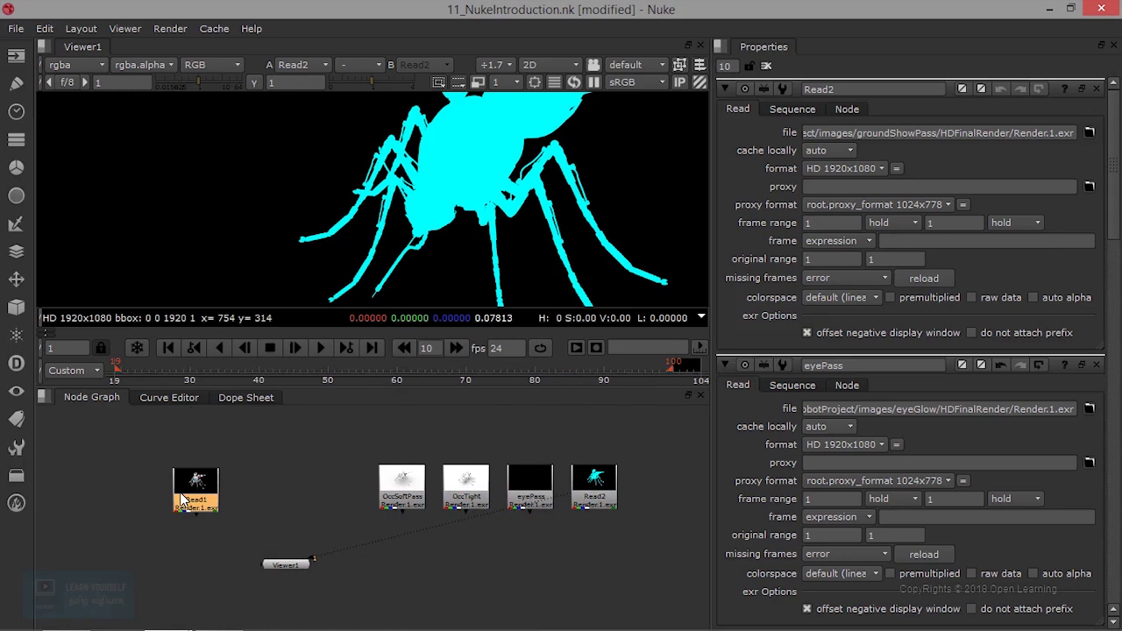
Add a Merge node directly below Read1 with both its A and B inputs fed by Read1
{"action": "key", "text": "m"}
{"action": "left_click_drag", "start_coordinate": [254, 530], "coordinate": [208, 538]}
{"action": "scroll", "coordinate": [209, 538], "scroll_direction": "up", "scroll_amount": 3}
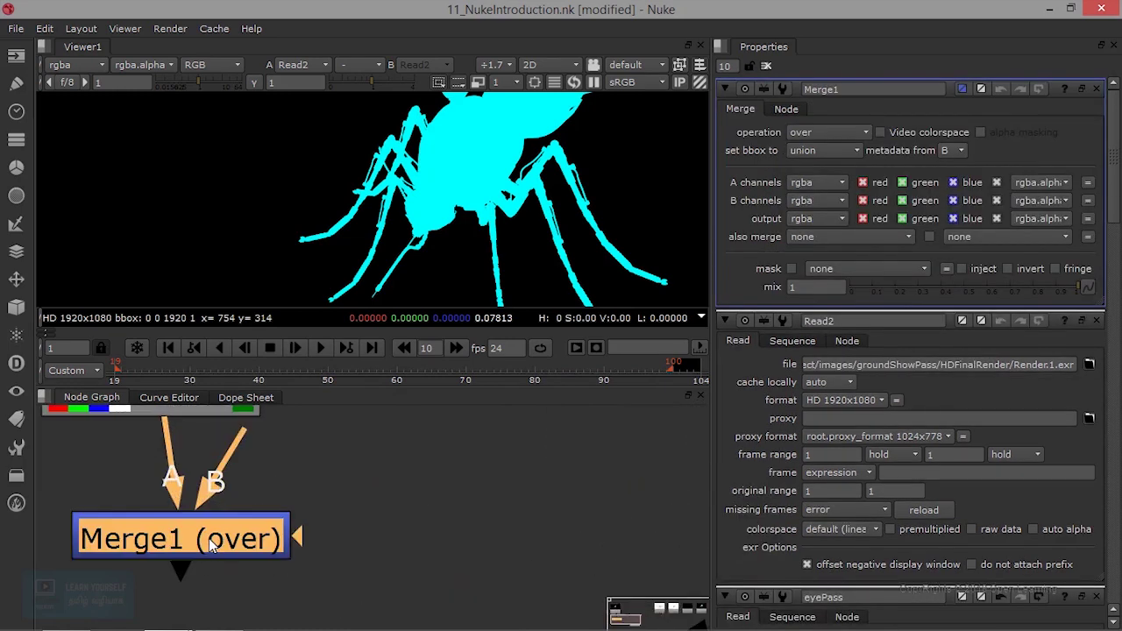
{"action": "middle_click_drag", "start_coordinate": [210, 491], "coordinate": [183, 489]}
{"action": "scroll", "coordinate": [219, 529], "scroll_direction": "down", "scroll_amount": 2}
{"action": "scroll", "coordinate": [218, 529], "scroll_direction": "down", "scroll_amount": 1}
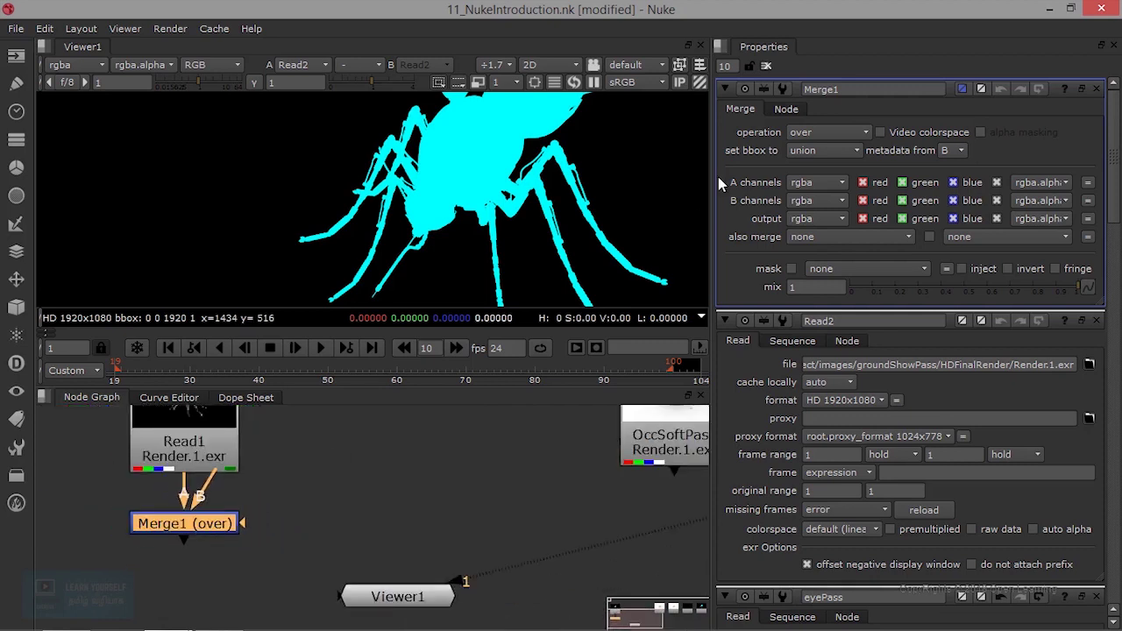
Set Merge1's A channels to DIFF_diffuse_RenderCam01 and show Merge1 in the viewer, with Viewer1 moved closer to it
{"action": "left_click", "coordinate": [823, 183]}
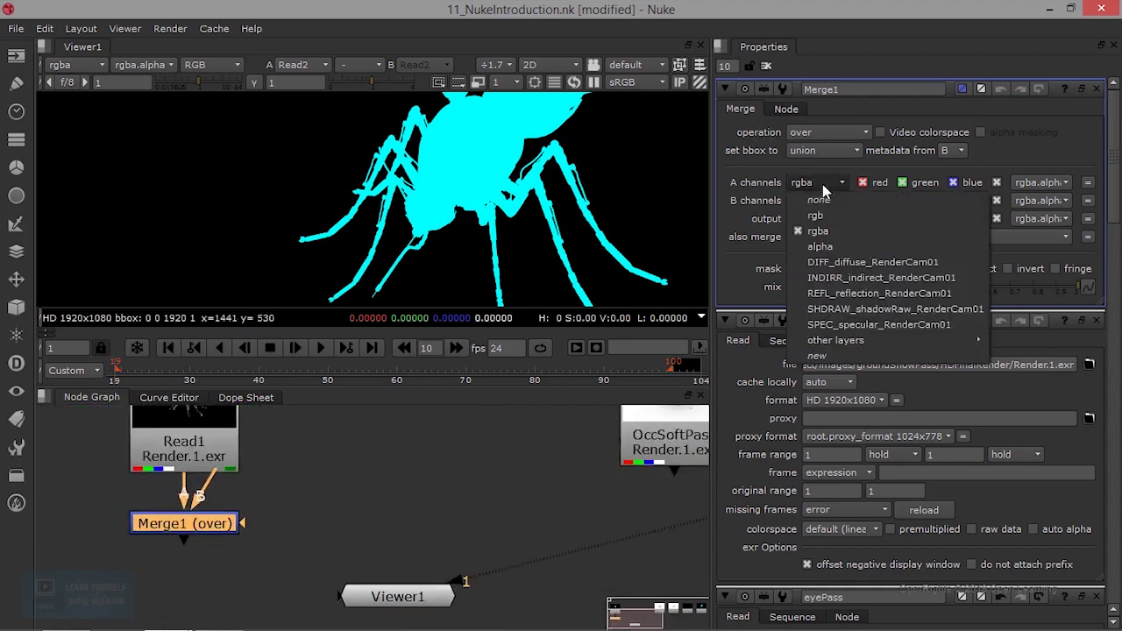
{"action": "left_click", "coordinate": [863, 261]}
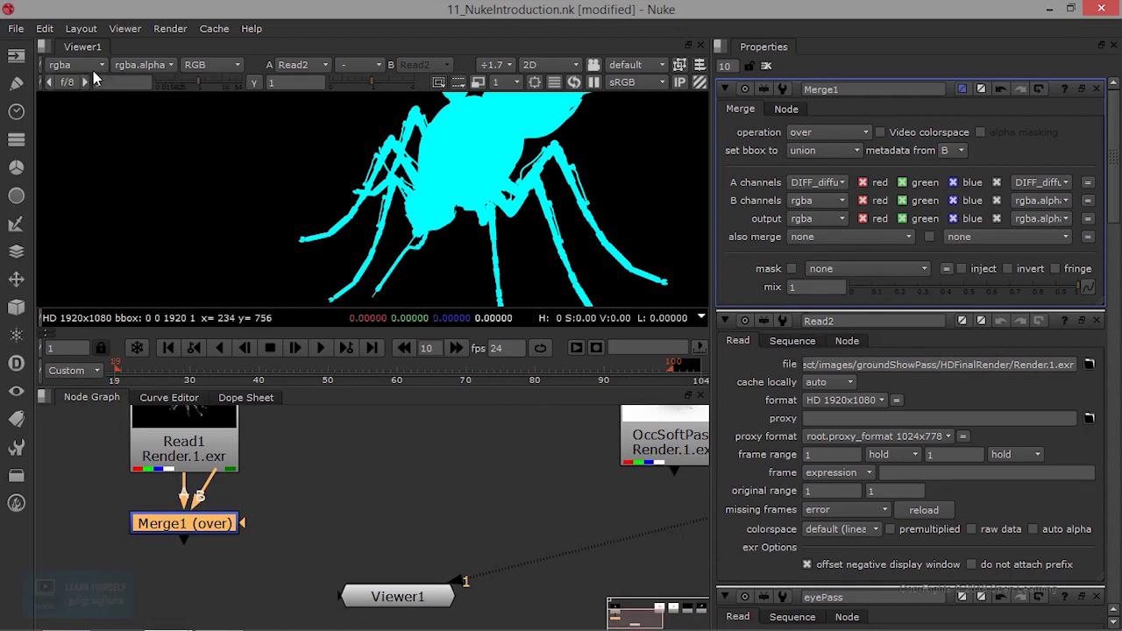
{"action": "left_click", "coordinate": [207, 445]}
{"action": "left_click_drag", "start_coordinate": [217, 527], "coordinate": [350, 579]}
{"action": "scroll", "coordinate": [488, 224], "scroll_direction": "down", "scroll_amount": 3}
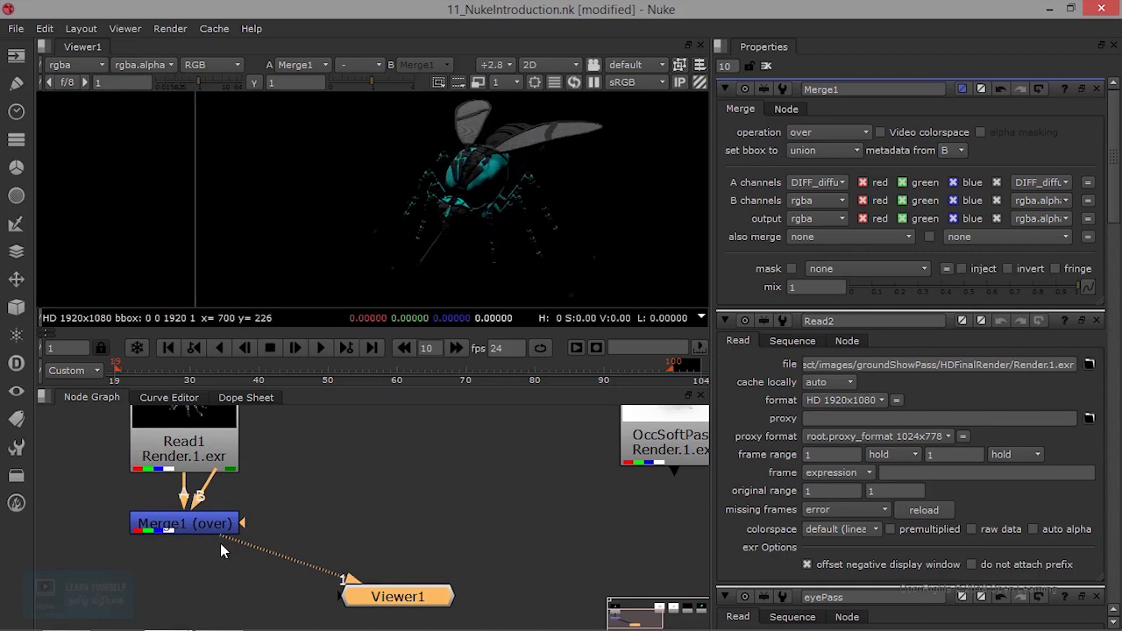
{"action": "left_click_drag", "start_coordinate": [219, 532], "coordinate": [219, 543]}
{"action": "left_click_drag", "start_coordinate": [409, 604], "coordinate": [331, 617]}
Duplicate Read1 beside the original and connect the copy to Merge1's B input, centring Merge1 between the two
{"action": "left_click", "coordinate": [235, 453]}
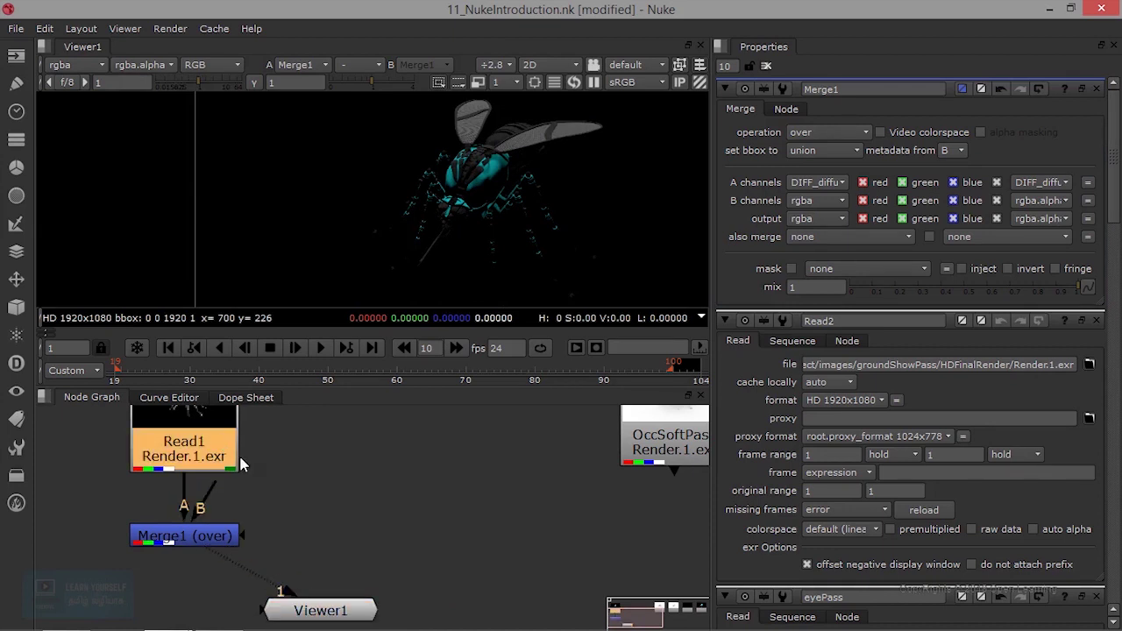
{"action": "left_click", "coordinate": [333, 454]}
{"action": "key", "text": "ctrl+v"}
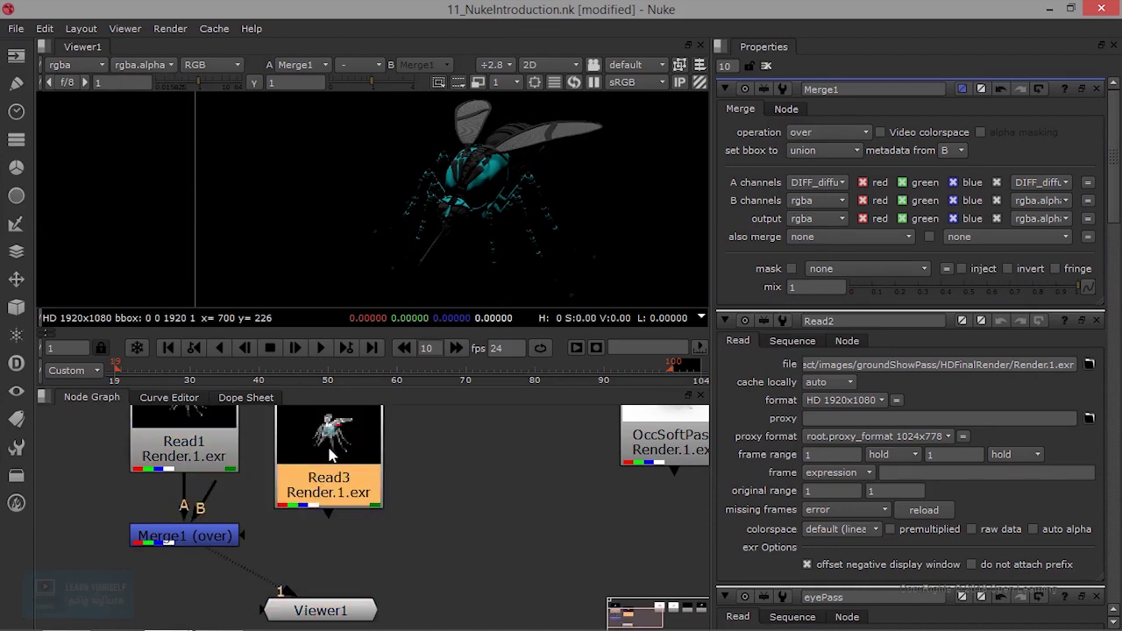
{"action": "left_click_drag", "start_coordinate": [216, 491], "coordinate": [386, 478]}
{"action": "left_click_drag", "start_coordinate": [189, 536], "coordinate": [230, 541]}
{"action": "left_click", "coordinate": [396, 458]}
{"action": "left_click_drag", "start_coordinate": [397, 458], "coordinate": [361, 440]}
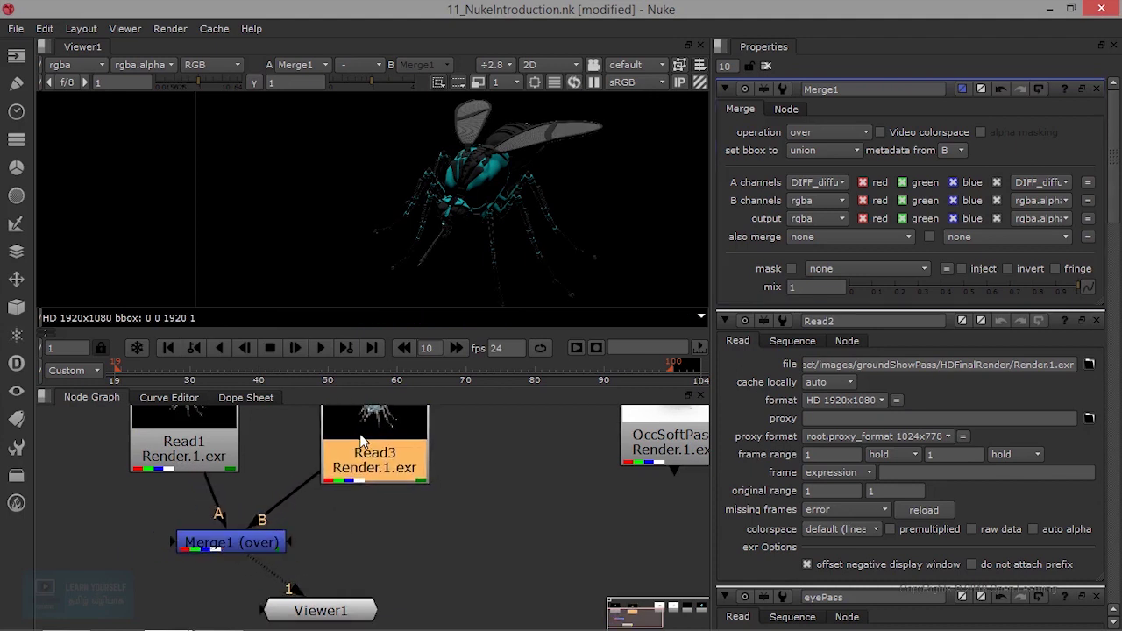
Set Merge1's A channels to REFL_reflection_RenderCam01 and its operation to screen
{"action": "left_click", "coordinate": [831, 182]}
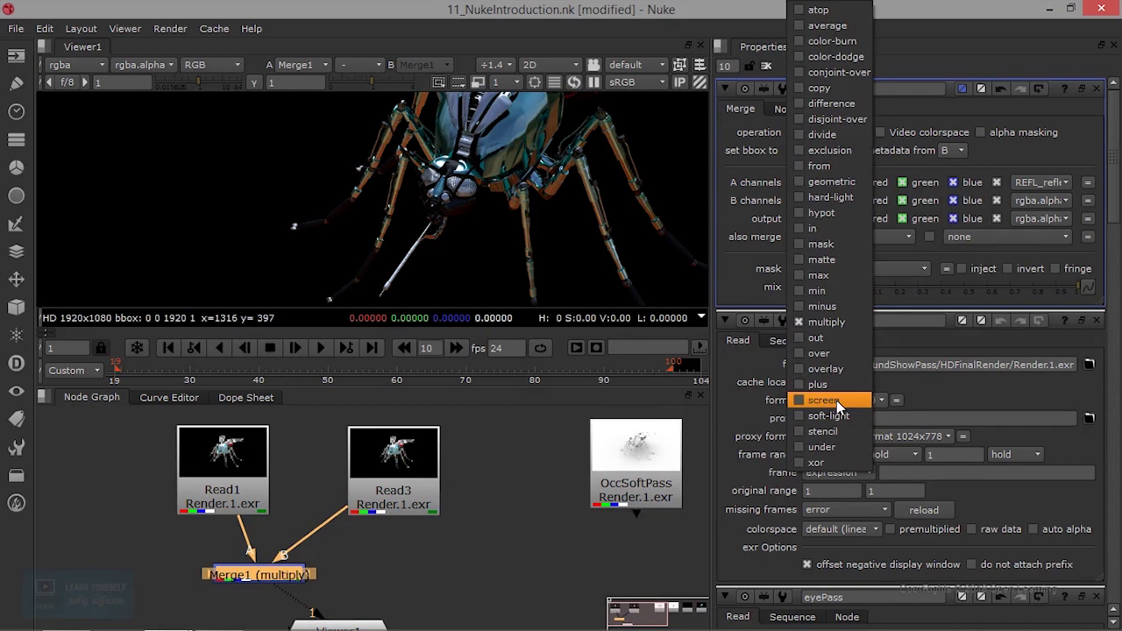
{"action": "left_click", "coordinate": [836, 401]}
{"action": "scroll", "coordinate": [487, 212], "scroll_direction": "down", "scroll_amount": 2}
{"action": "scroll", "coordinate": [487, 213], "scroll_direction": "up", "scroll_amount": 1}
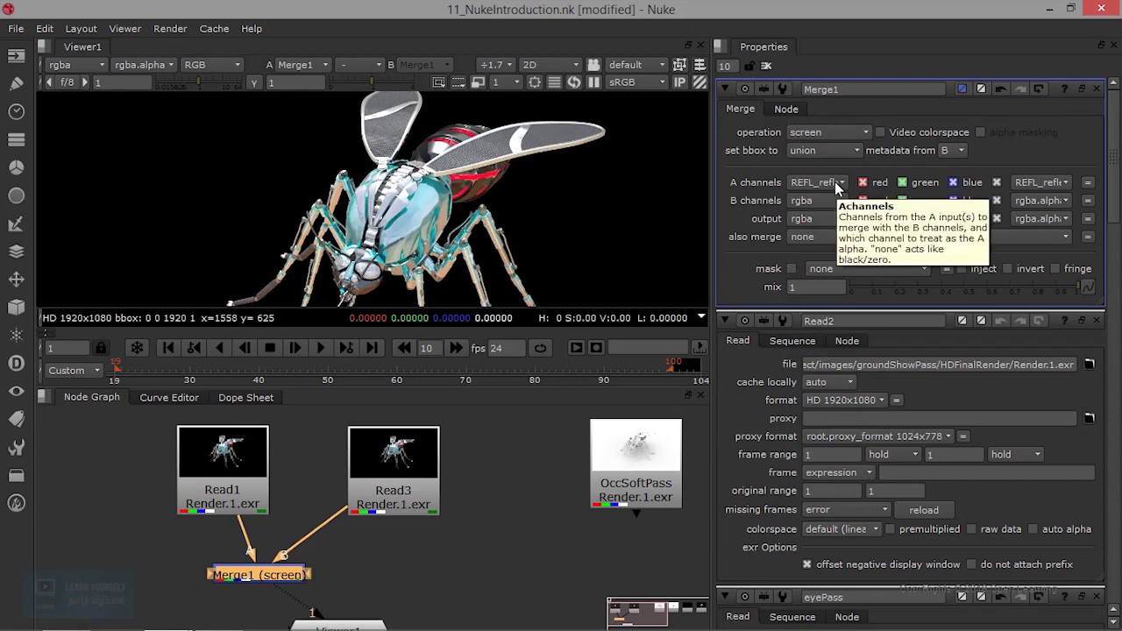
Adjust the placement of Read3, Read1 and Merge1 slightly, and open the properties of both Read nodes to compare their sources
{"action": "left_click_drag", "start_coordinate": [386, 495], "coordinate": [386, 487]}
{"action": "left_click_drag", "start_coordinate": [221, 491], "coordinate": [213, 483]}
{"action": "double_click", "coordinate": [213, 482]}
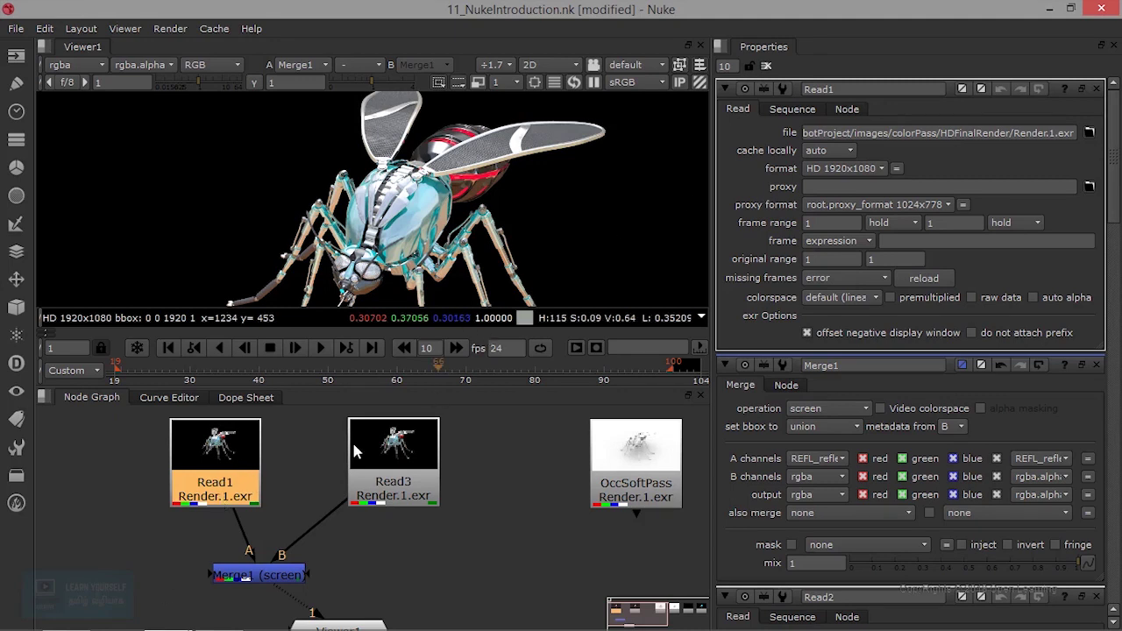
{"action": "left_click_drag", "start_coordinate": [273, 586], "coordinate": [290, 592]}
{"action": "left_click", "coordinate": [241, 480]}
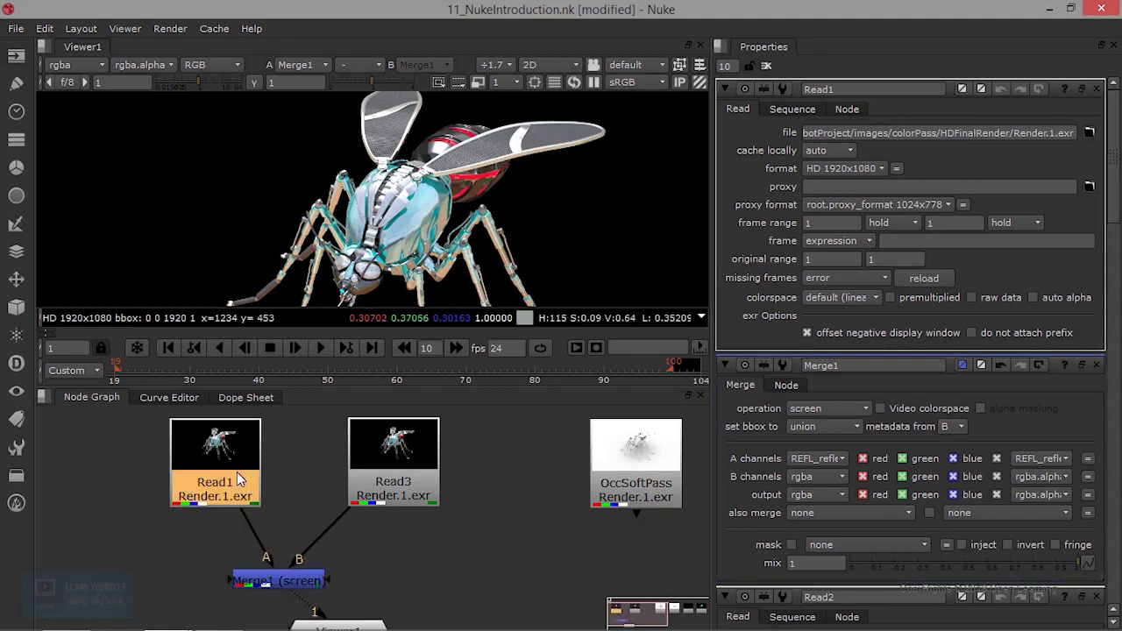
{"action": "left_click", "coordinate": [402, 471]}
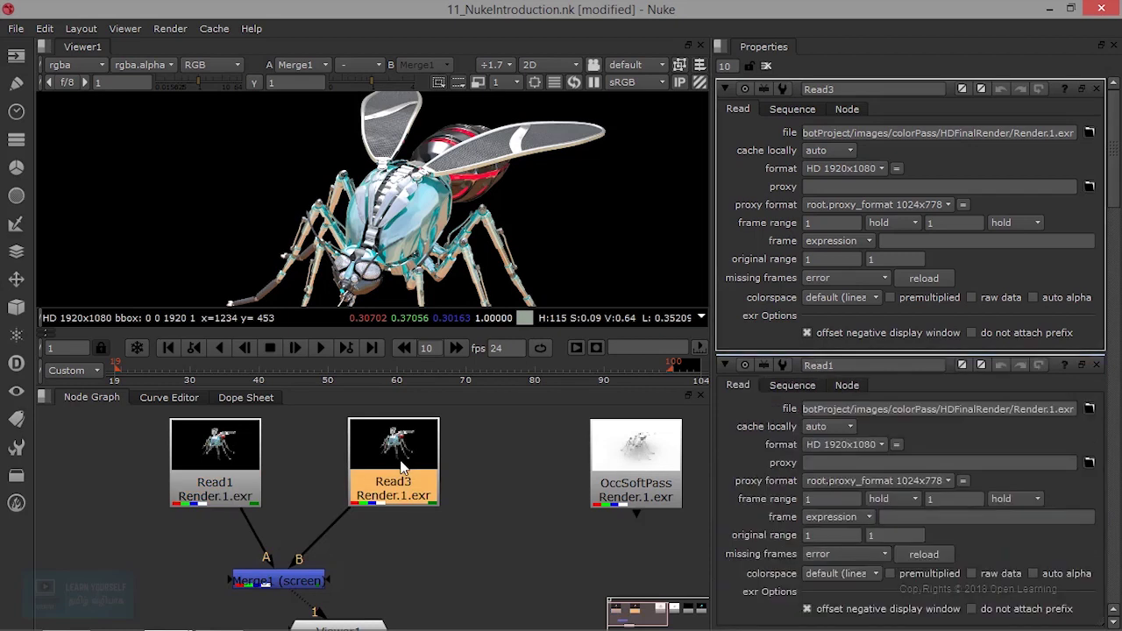
{"action": "left_click_drag", "start_coordinate": [216, 485], "coordinate": [220, 497]}
{"action": "left_click", "coordinate": [263, 582]}
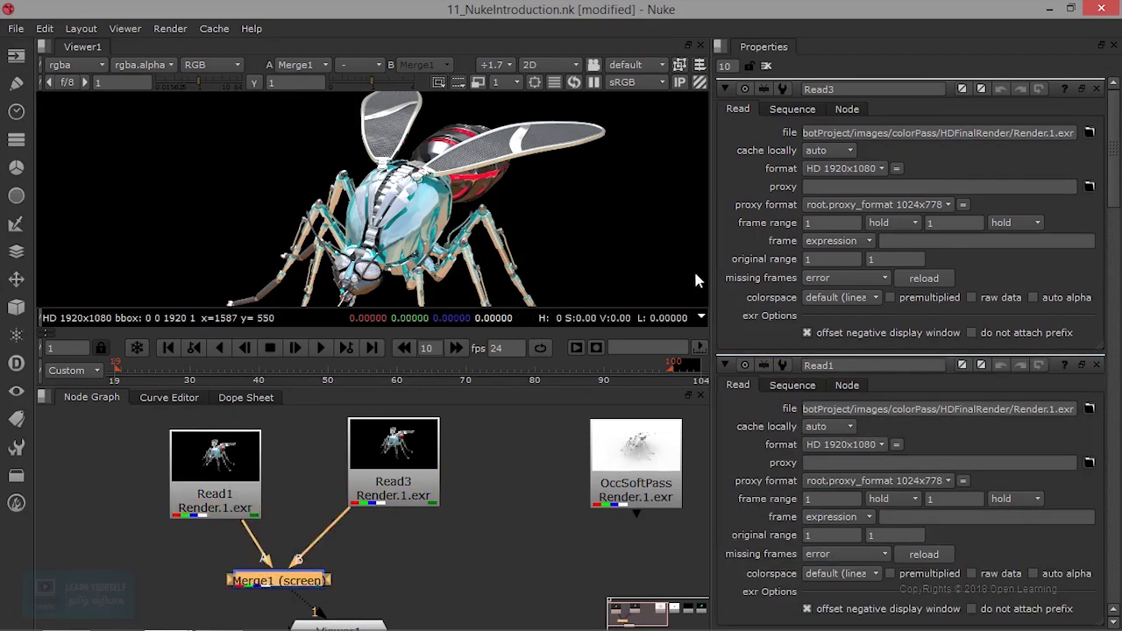
Set Merge1's A channels to DIFF_diffuse_RenderCam01 and its B channels to REFL_reflection_RenderCam01
{"action": "double_click", "coordinate": [308, 581]}
{"action": "left_click", "coordinate": [828, 187]}
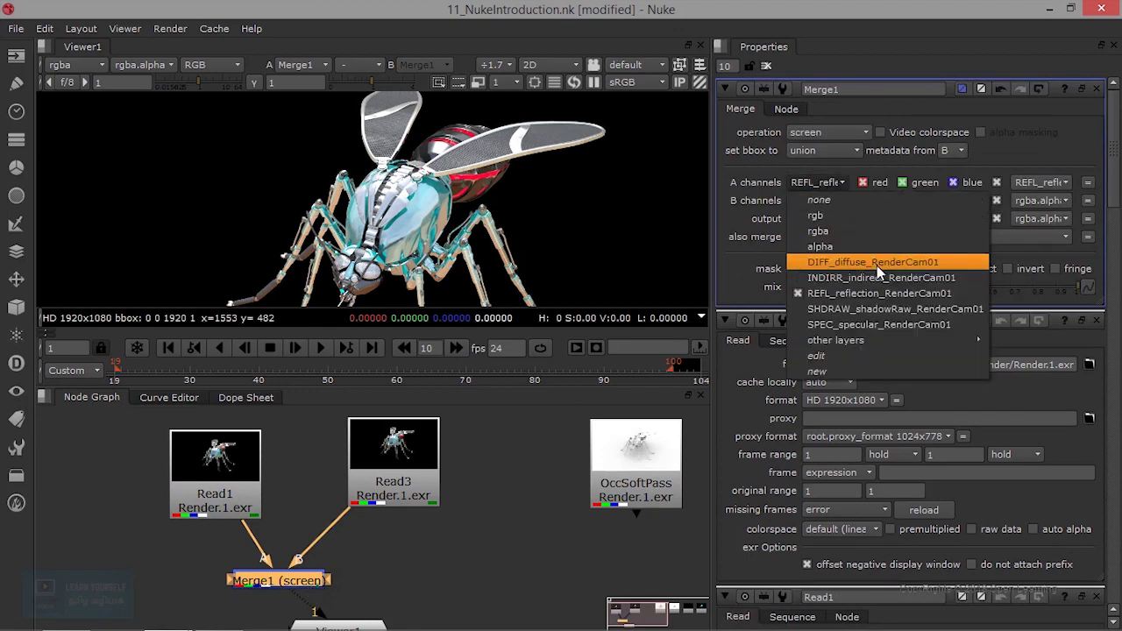
{"action": "left_click", "coordinate": [876, 262]}
{"action": "left_click", "coordinate": [416, 478]}
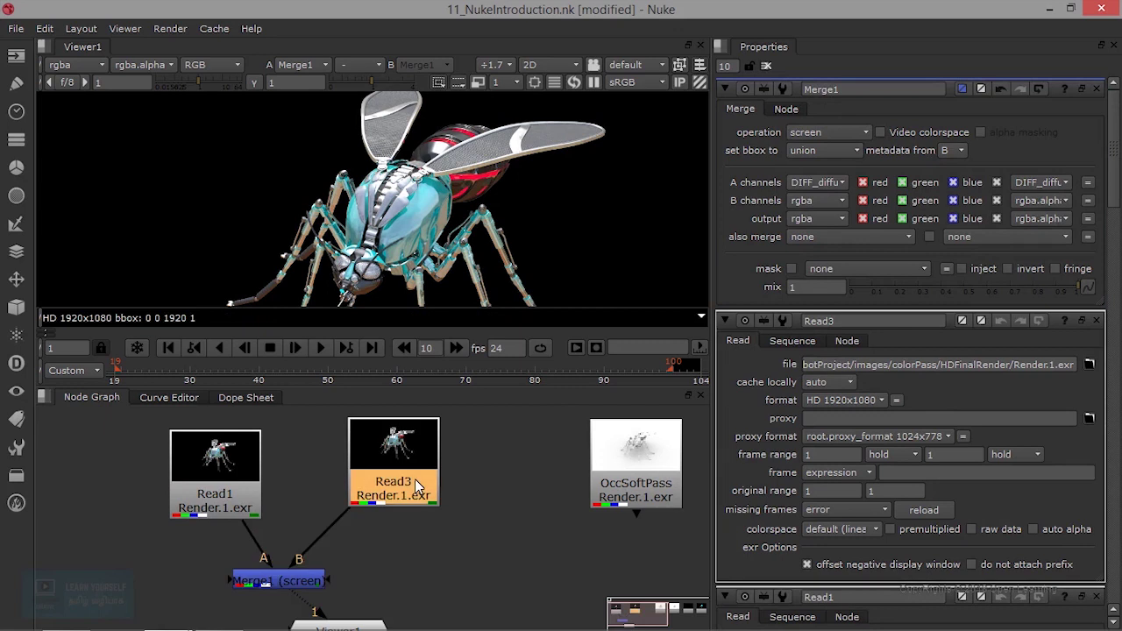
{"action": "left_click", "coordinate": [820, 200]}
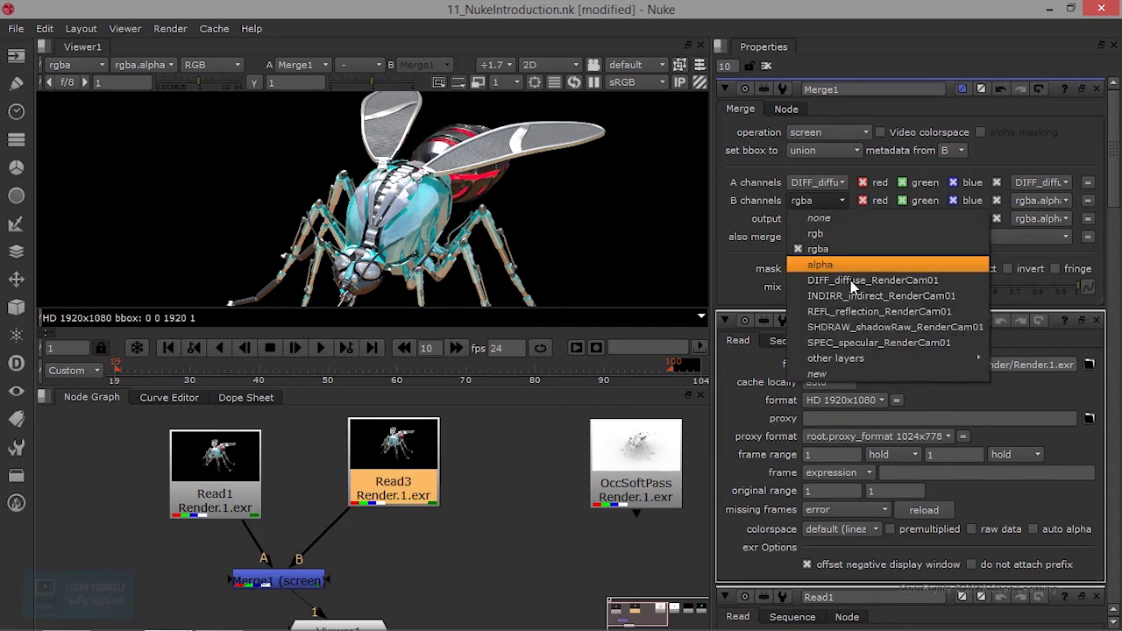
{"action": "left_click", "coordinate": [908, 317]}
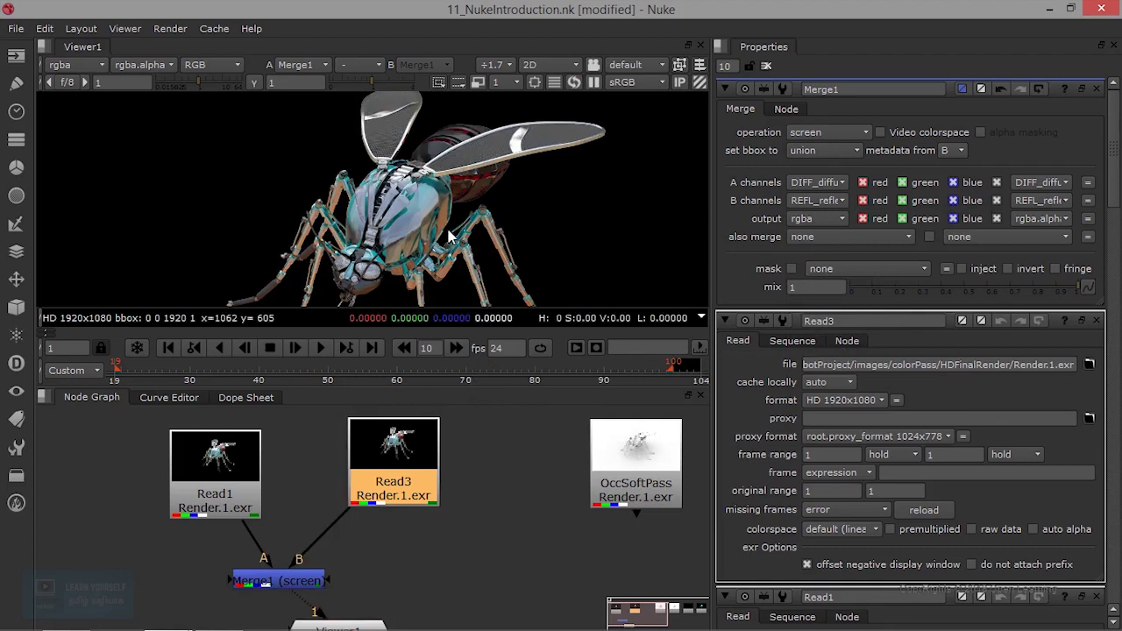
Examine the merged diffuse and reflection image up close, and shift Read1 and Read3 slightly above Merge1
{"action": "scroll", "coordinate": [390, 259], "scroll_direction": "up", "scroll_amount": 3}
{"action": "scroll", "coordinate": [391, 259], "scroll_direction": "down", "scroll_amount": 2}
{"action": "left_click_drag", "start_coordinate": [214, 489], "coordinate": [194, 481]}
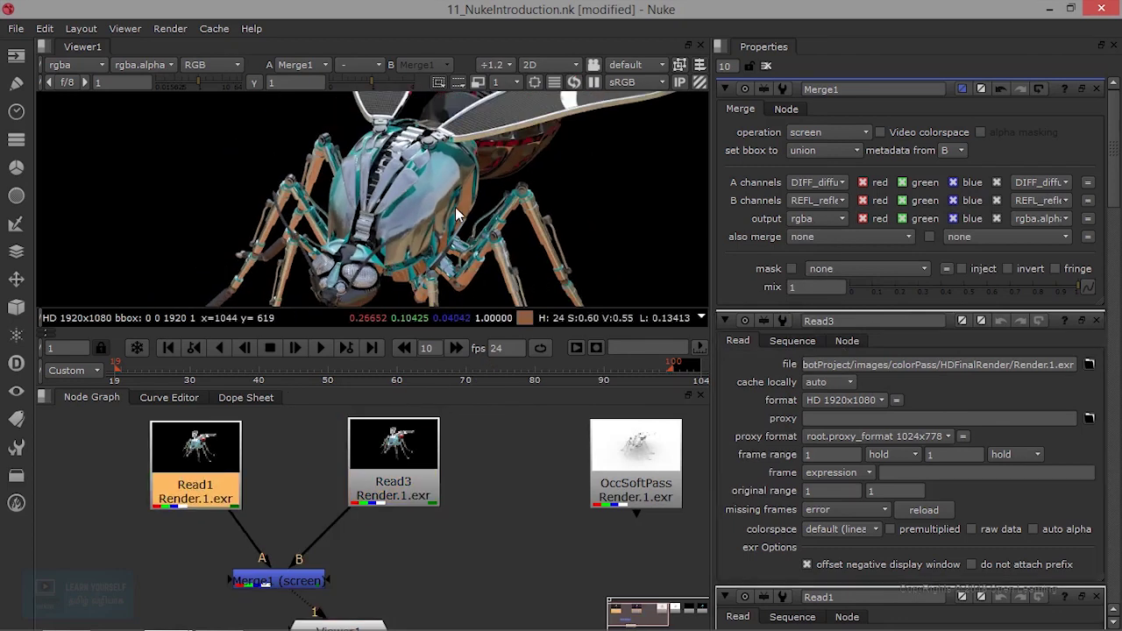
{"action": "scroll", "coordinate": [432, 285], "scroll_direction": "down", "scroll_amount": 2}
{"action": "left_click_drag", "start_coordinate": [416, 465], "coordinate": [384, 465]}
{"action": "scroll", "coordinate": [438, 526], "scroll_direction": "up", "scroll_amount": 3}
{"action": "scroll", "coordinate": [429, 504], "scroll_direction": "down", "scroll_amount": 4}
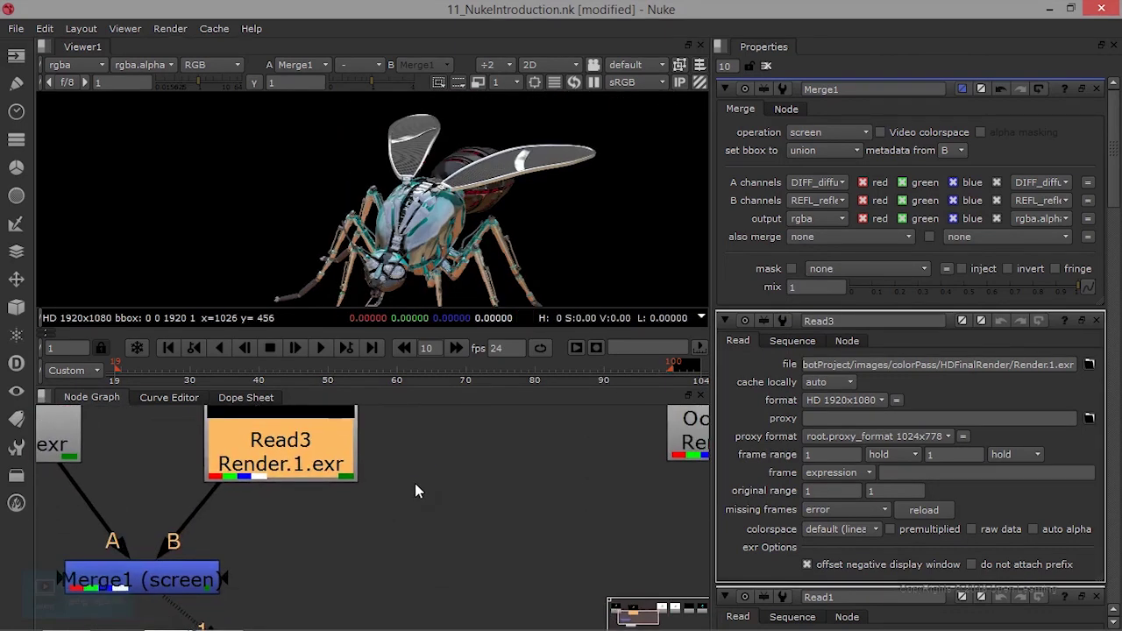
Paste another copy of the color render Read node as Merge1's B input, and move Read3 aside so the copy takes its place
{"action": "key", "text": "ctrl+v"}
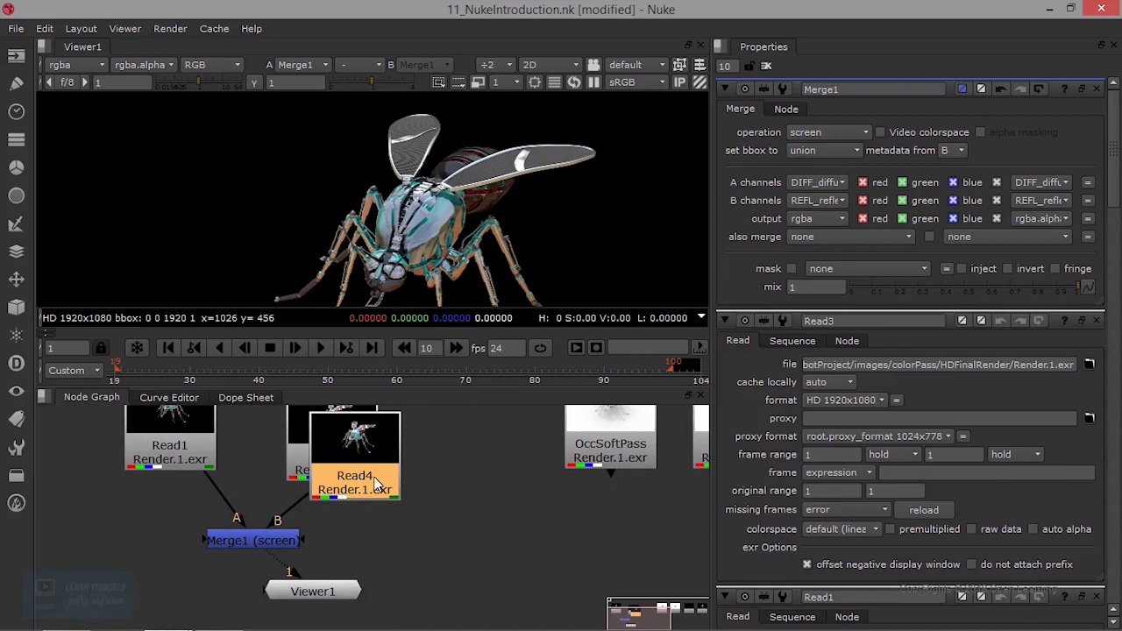
{"action": "left_click_drag", "start_coordinate": [369, 476], "coordinate": [483, 500]}
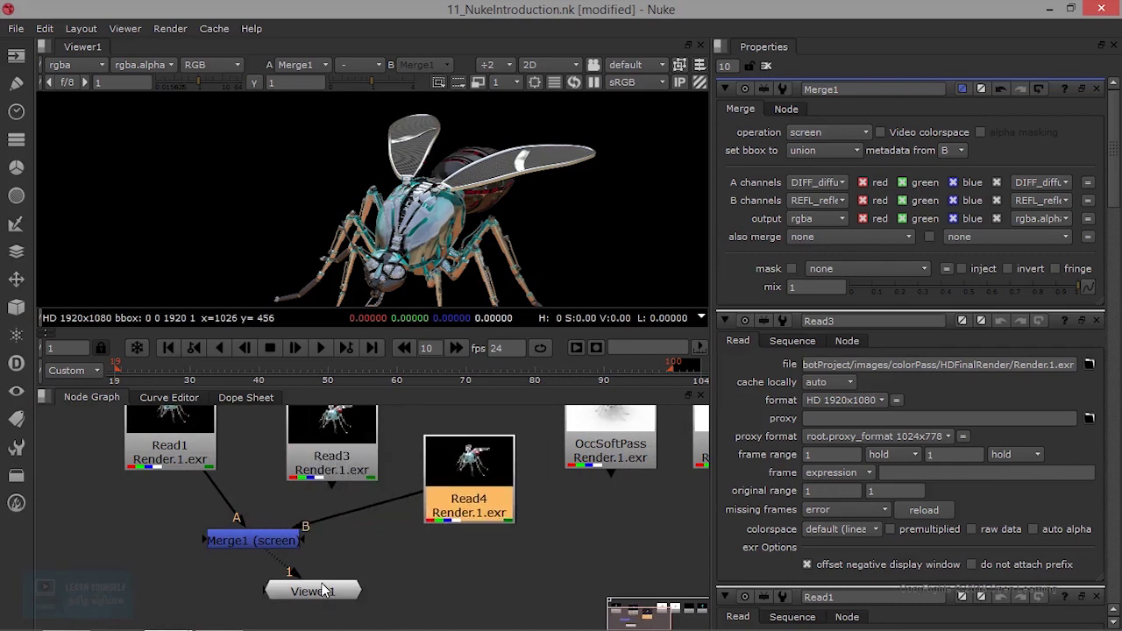
{"action": "left_click_drag", "start_coordinate": [358, 461], "coordinate": [559, 566]}
{"action": "left_click_drag", "start_coordinate": [420, 447], "coordinate": [281, 396]}
Rename Read1 as Diffuse
{"action": "left_click", "coordinate": [167, 449]}
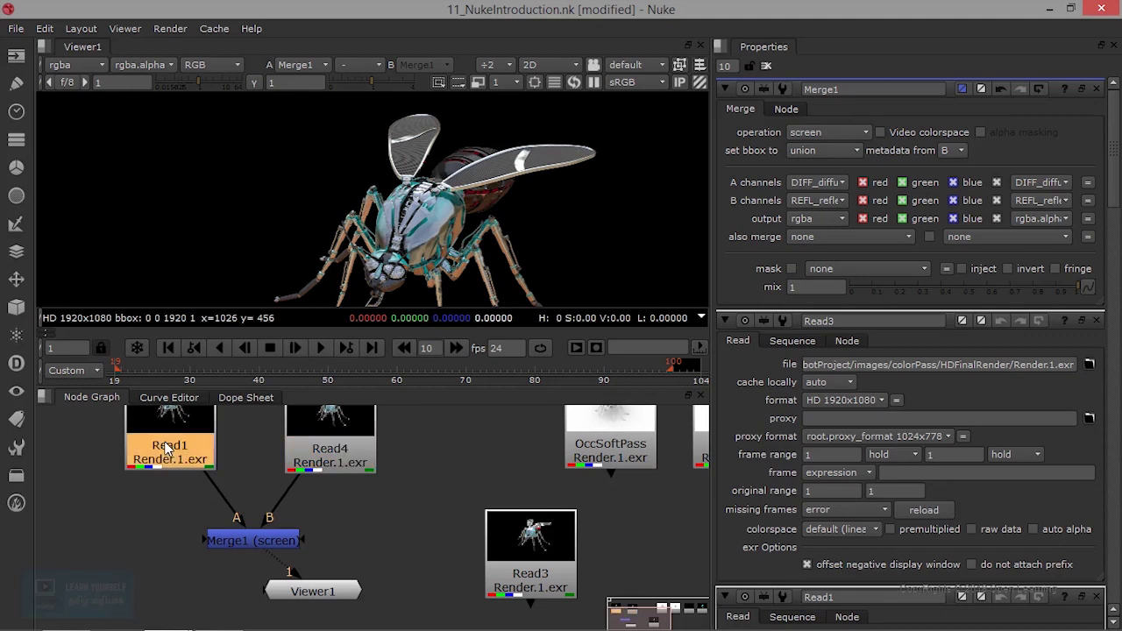
{"action": "double_click", "coordinate": [166, 449]}
{"action": "left_click", "coordinate": [863, 91]}
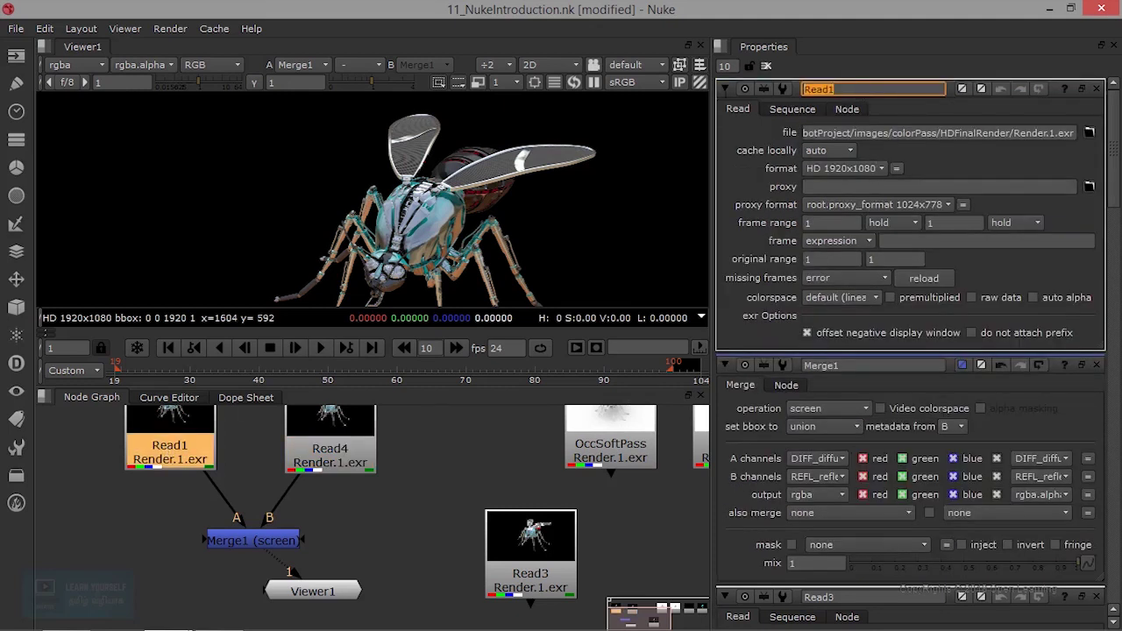
{"action": "type", "text": "Diffuse"}
{"action": "key", "text": "Return"}
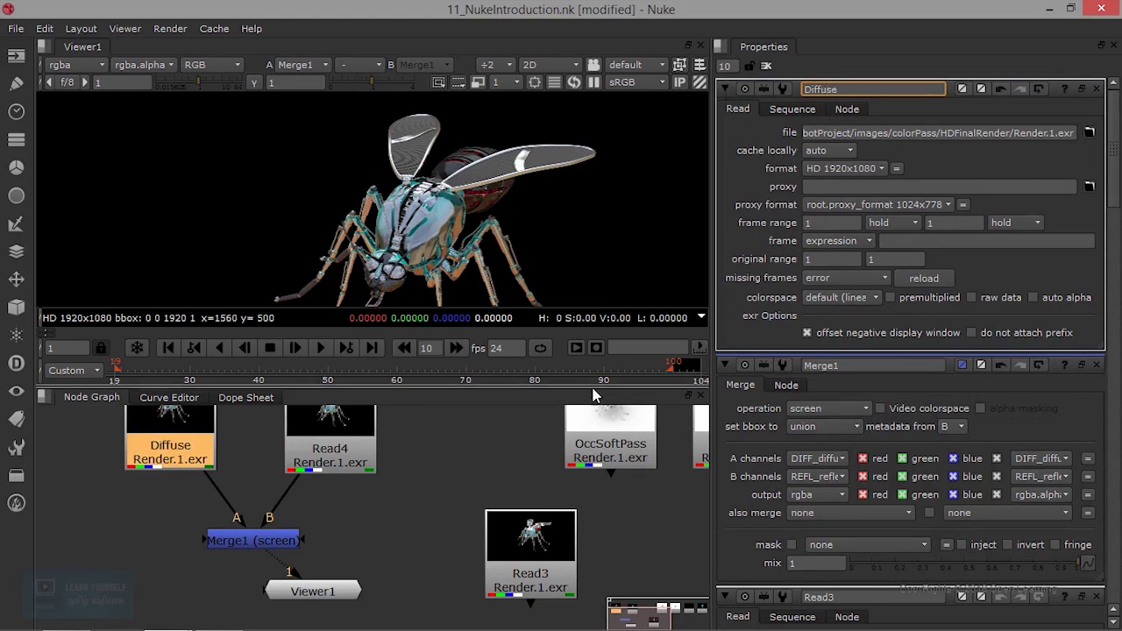
Rename Read4, the Read node feeding Merge1's B input, as Reflection
{"action": "double_click", "coordinate": [349, 450]}
{"action": "left_click", "coordinate": [867, 88]}
{"action": "type", "text": "eflection"}
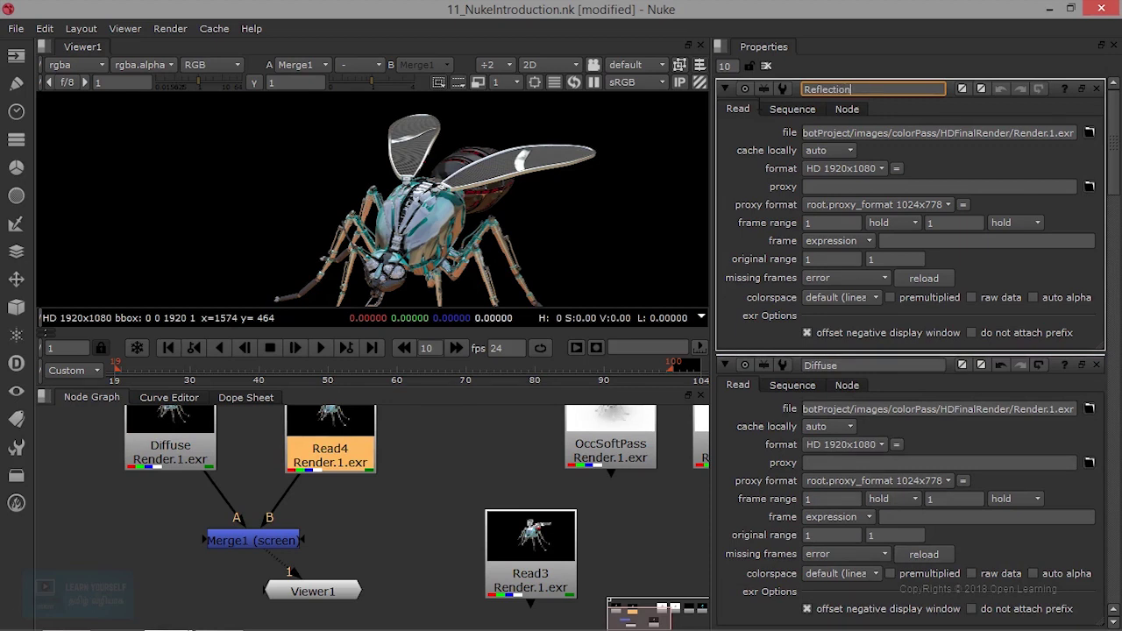
{"action": "key", "text": "Return"}
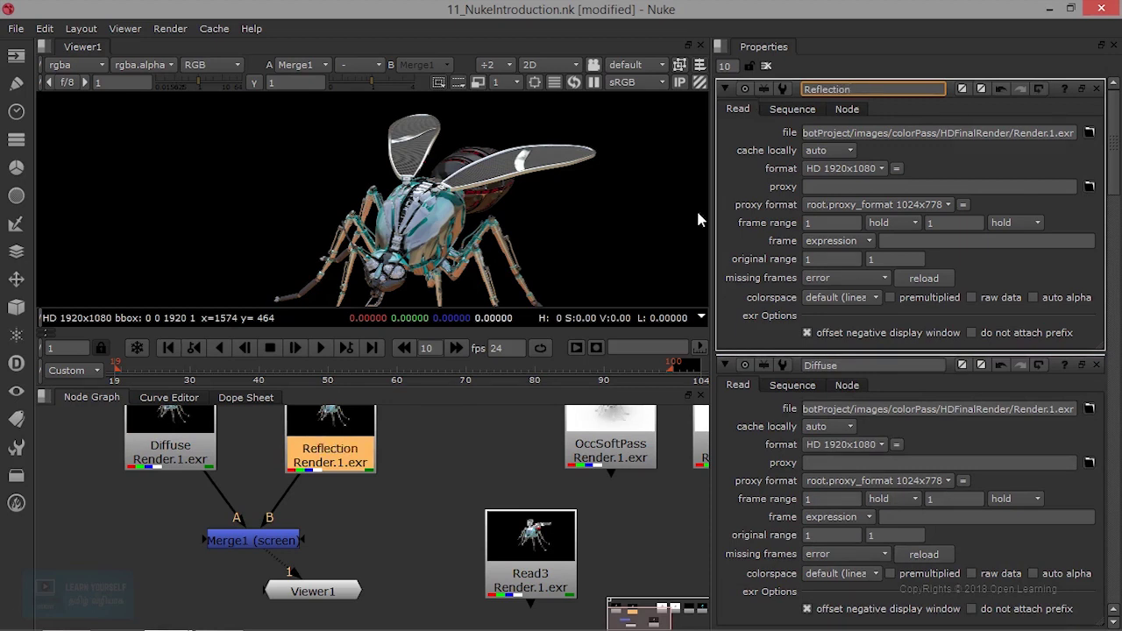
Make room around Read3 and Viewer1, and add a second Merge node with Merge1 as its A input and Read3 as its B input
{"action": "left_click_drag", "start_coordinate": [541, 572], "coordinate": [481, 537]}
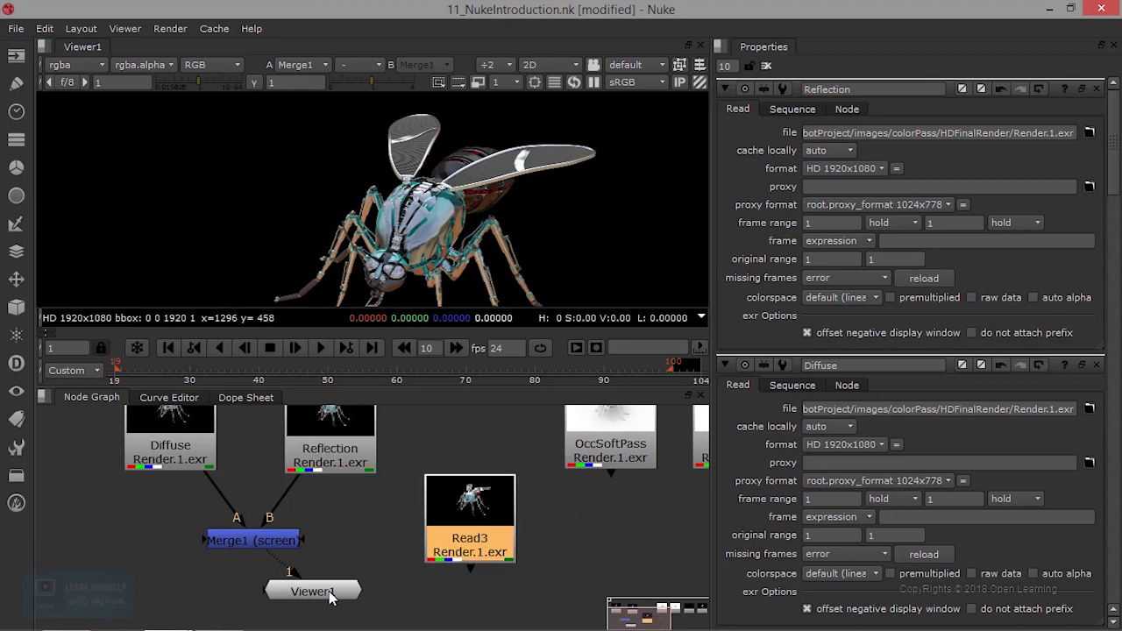
{"action": "left_click_drag", "start_coordinate": [330, 597], "coordinate": [391, 630]}
{"action": "left_click_drag", "start_coordinate": [473, 526], "coordinate": [455, 511]}
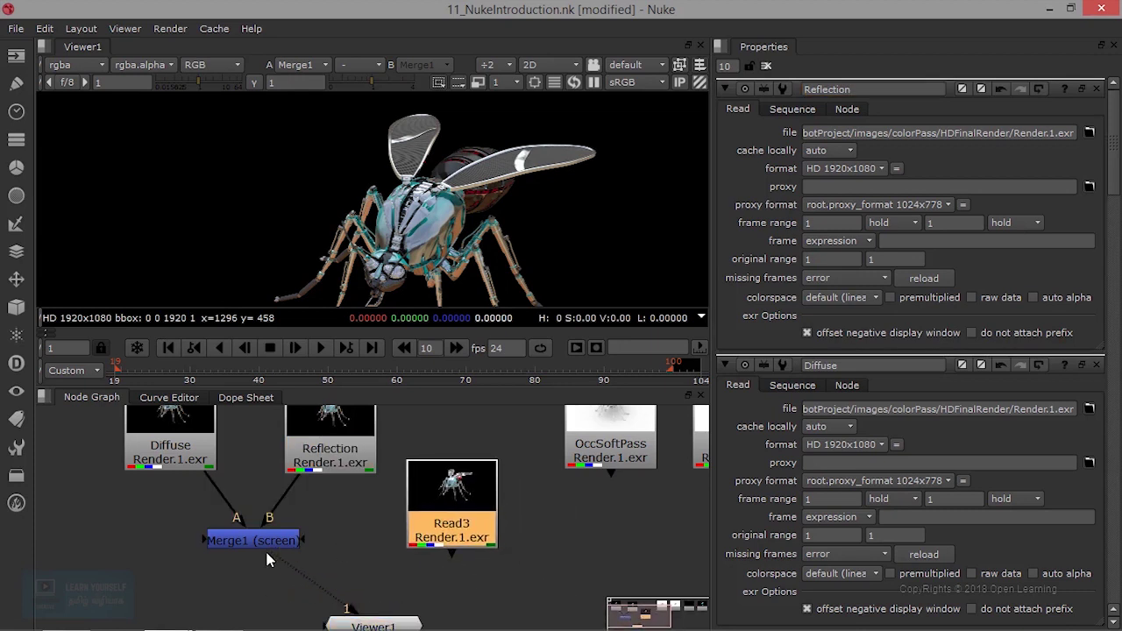
{"action": "left_click", "coordinate": [262, 544]}
{"action": "key", "text": "m"}
{"action": "left_click_drag", "start_coordinate": [374, 539], "coordinate": [456, 517]}
{"action": "left_click", "coordinate": [366, 585]}
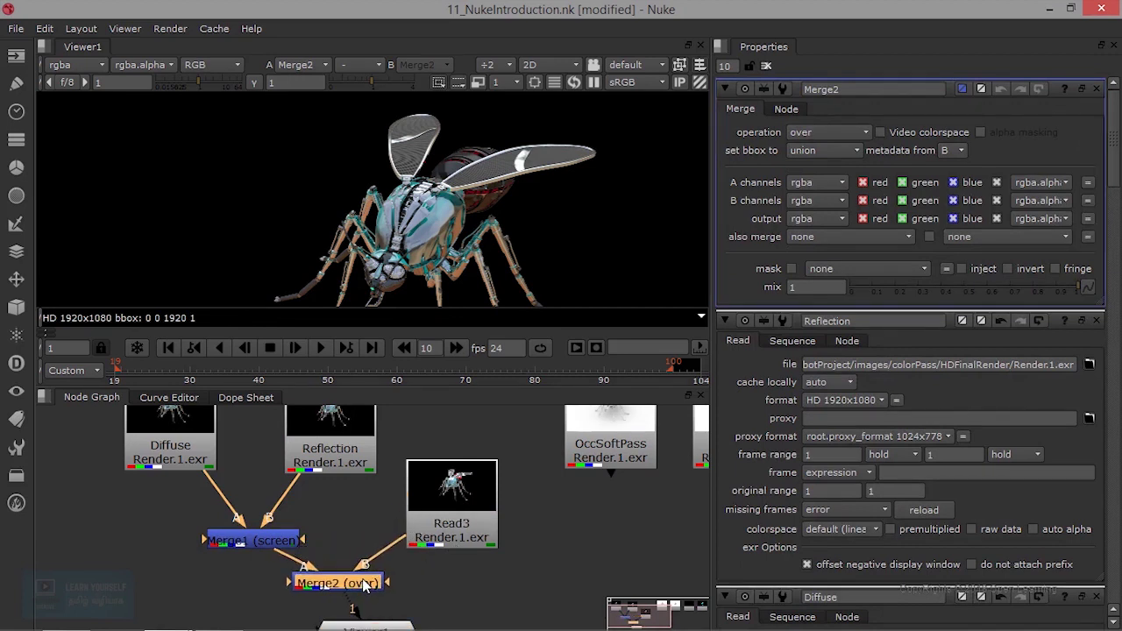
Set Merge2's B channels to SPEC_specular_RenderCam01 and its operation to screen
{"action": "left_click", "coordinate": [271, 542]}
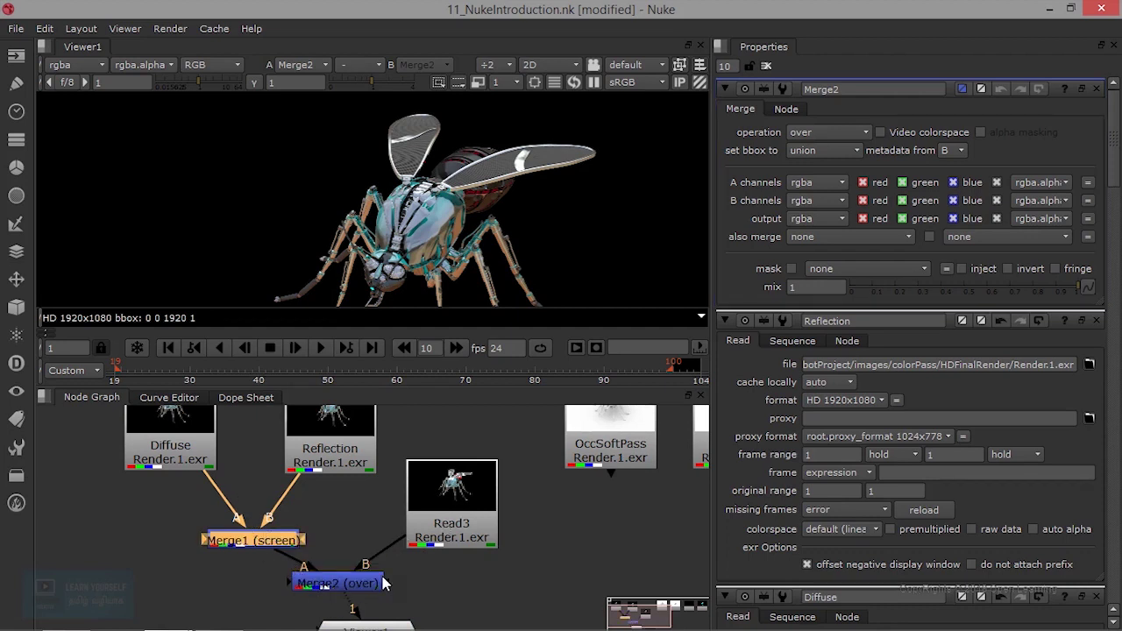
{"action": "left_click", "coordinate": [822, 200]}
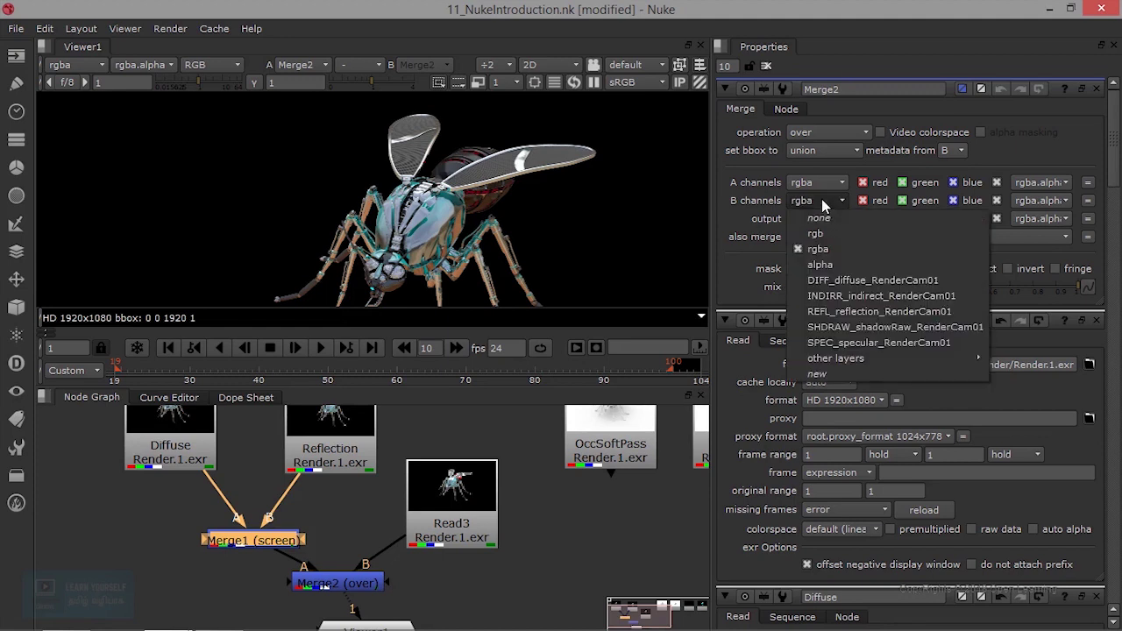
{"action": "left_click", "coordinate": [886, 341]}
{"action": "left_click_drag", "start_coordinate": [451, 503], "coordinate": [454, 509]}
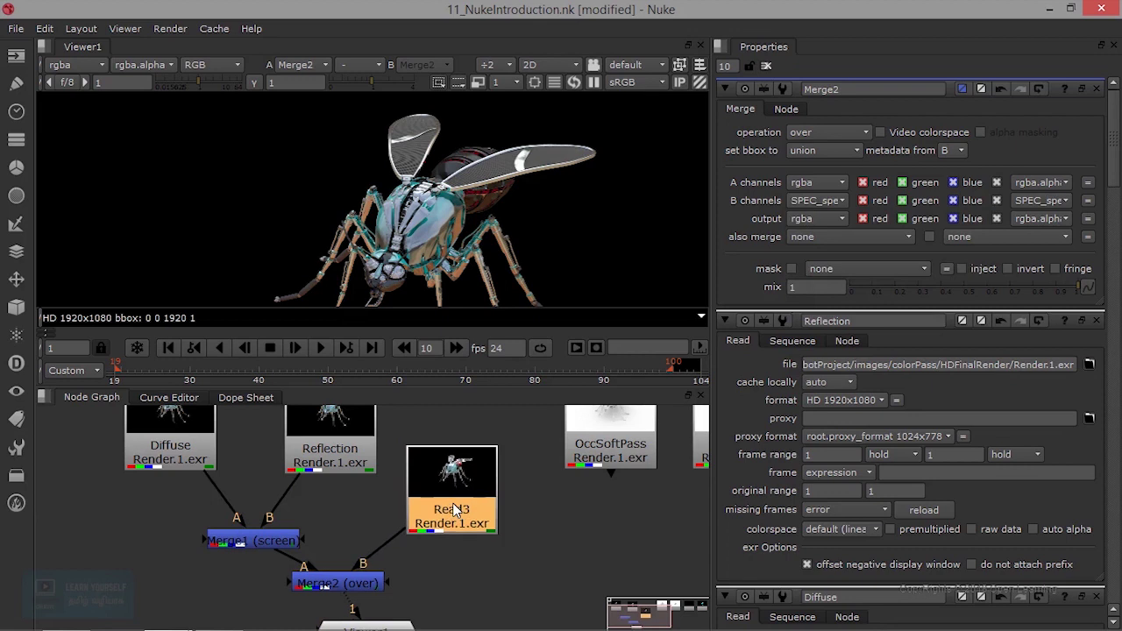
{"action": "left_click", "coordinate": [867, 136]}
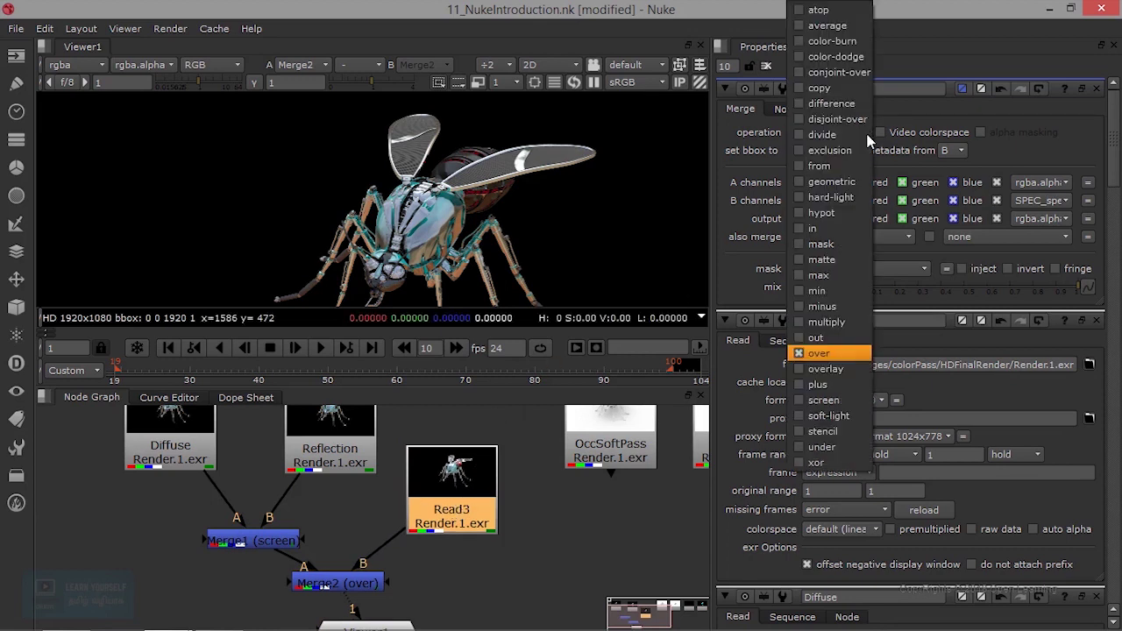
{"action": "left_click", "coordinate": [851, 406]}
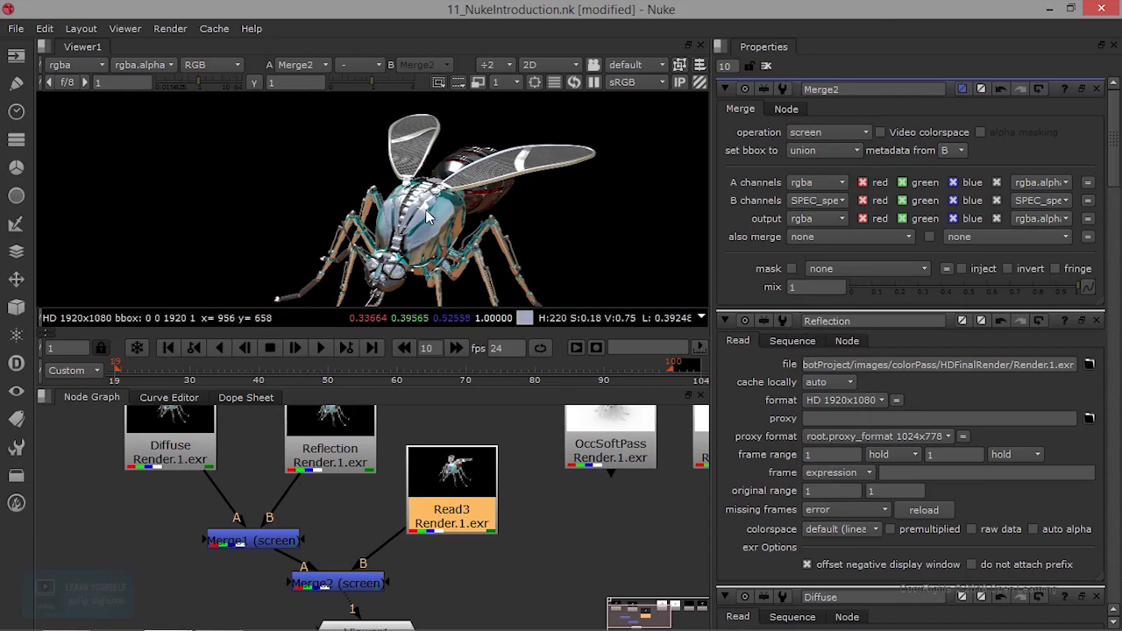
{"action": "scroll", "coordinate": [428, 217], "scroll_direction": "up", "scroll_amount": 3}
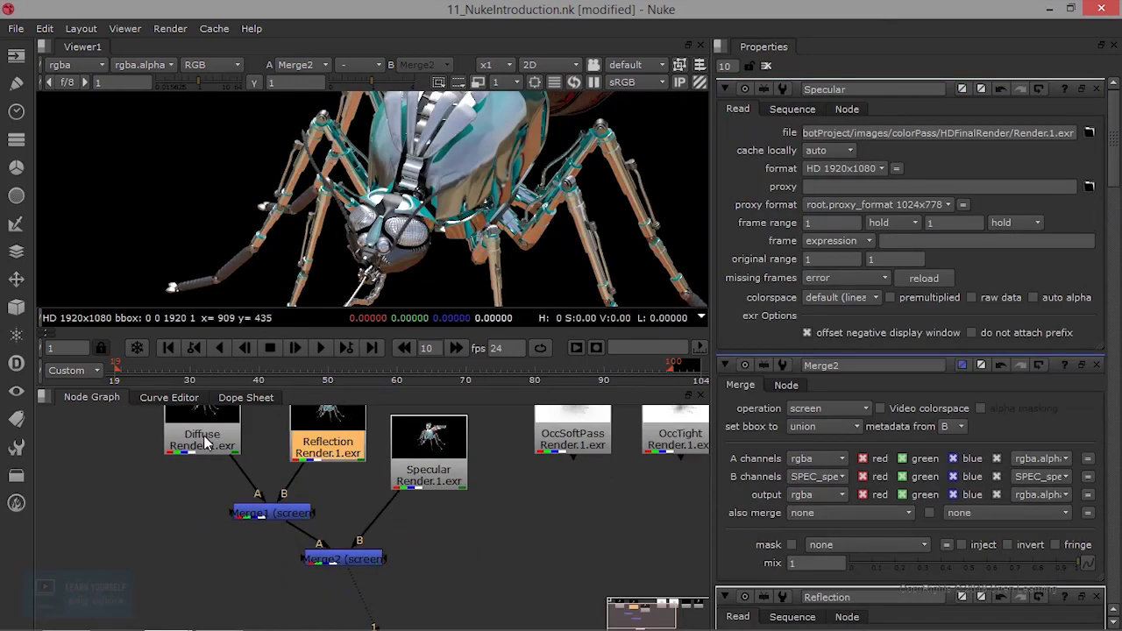
Nudge the Diffuse and Merge1 nodes, and set Merge1's A channels to INDIRR_indirect_RenderCam01
{"action": "left_click_drag", "start_coordinate": [254, 449], "coordinate": [203, 449]}
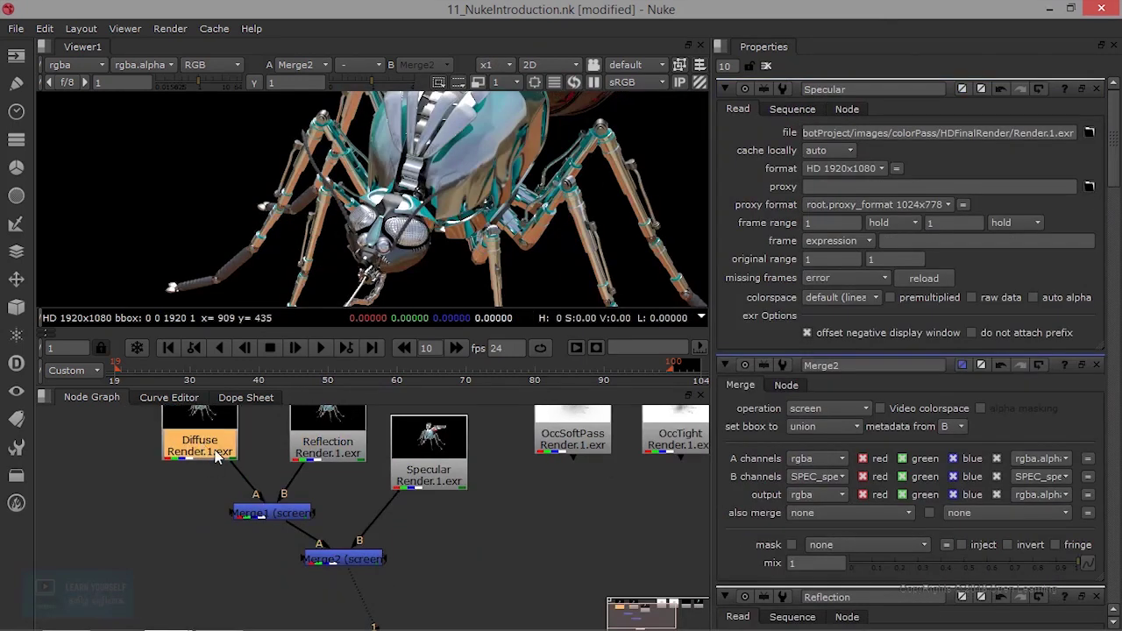
{"action": "left_click_drag", "start_coordinate": [259, 514], "coordinate": [250, 522]}
{"action": "double_click", "coordinate": [203, 445]}
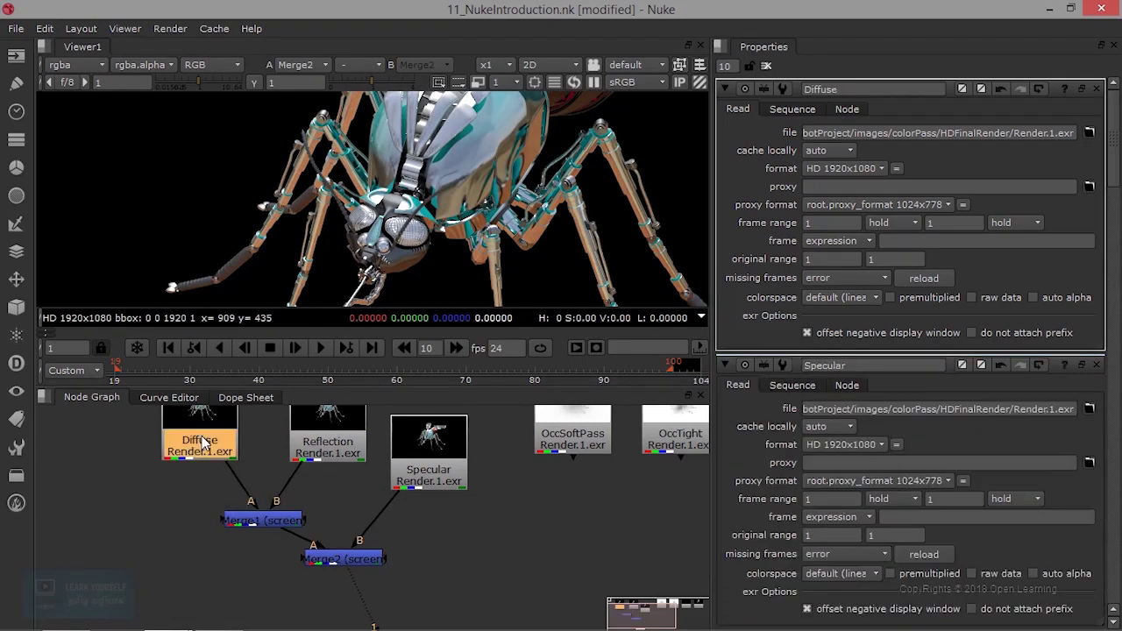
{"action": "double_click", "coordinate": [264, 521]}
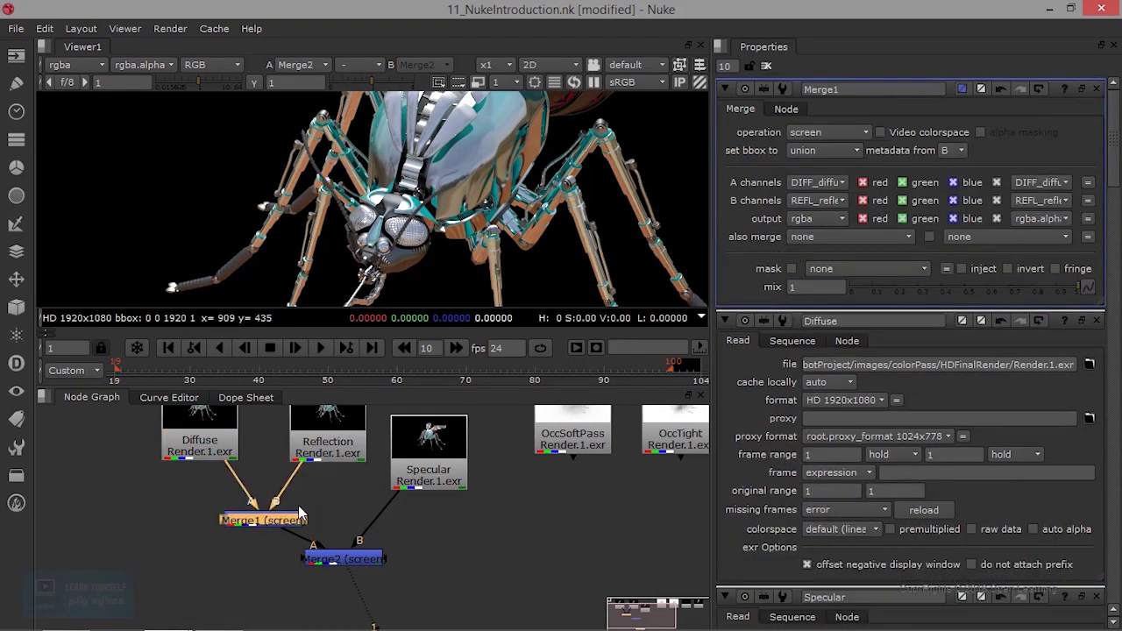
{"action": "left_click", "coordinate": [818, 180]}
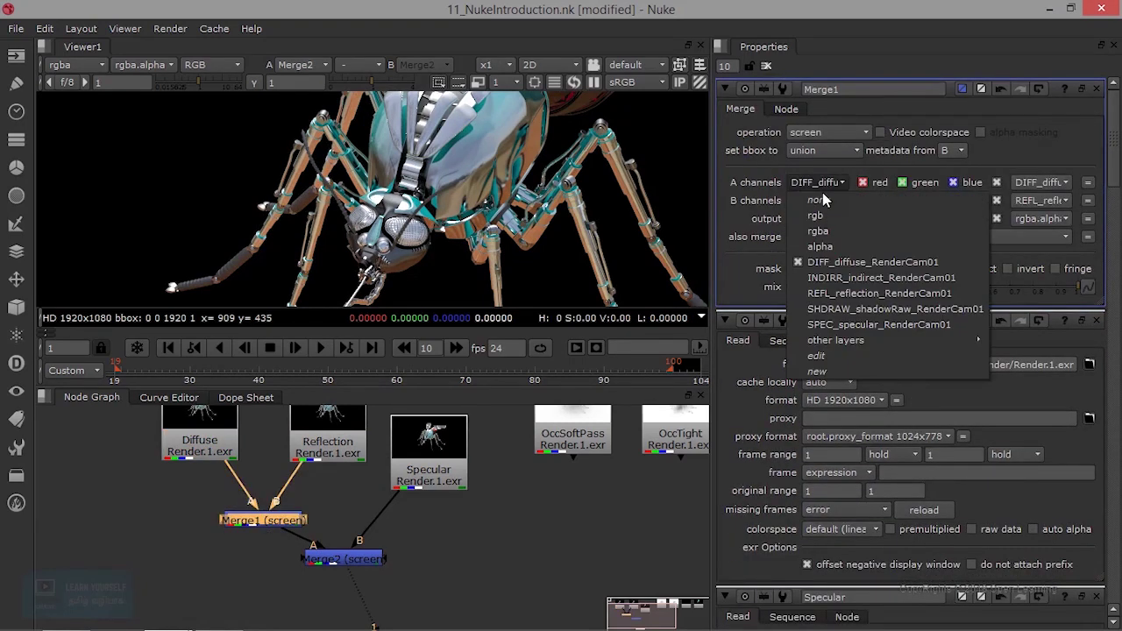
{"action": "left_click", "coordinate": [863, 277]}
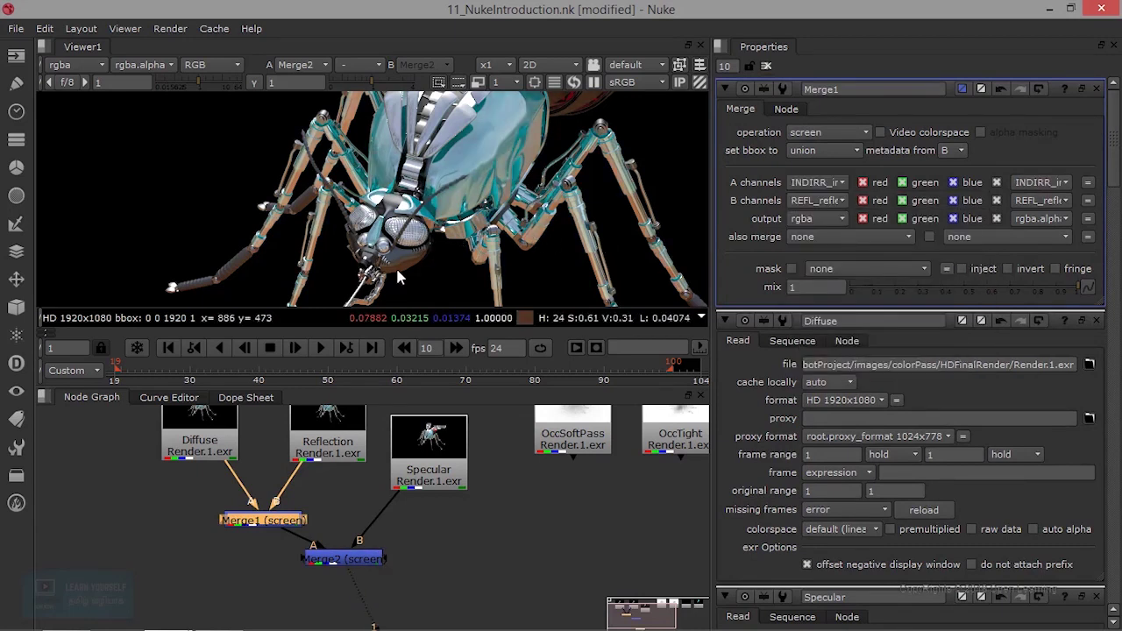
{"action": "scroll", "coordinate": [462, 235], "scroll_direction": "up", "scroll_amount": 1}
{"action": "scroll", "coordinate": [462, 235], "scroll_direction": "down", "scroll_amount": 4}
{"action": "scroll", "coordinate": [462, 235], "scroll_direction": "up", "scroll_amount": 1}
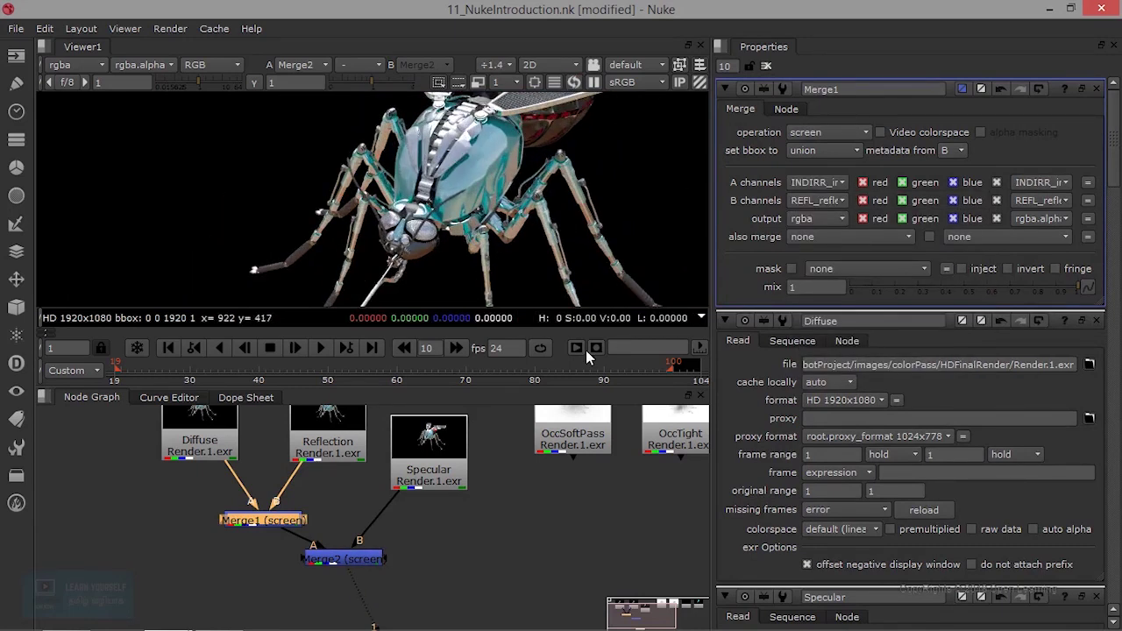
Unplug the Reflection node from Merge1's B input and reconnect it, shifting the Reflection and Specular nodes slightly upward
{"action": "left_click_drag", "start_coordinate": [320, 456], "coordinate": [289, 487]}
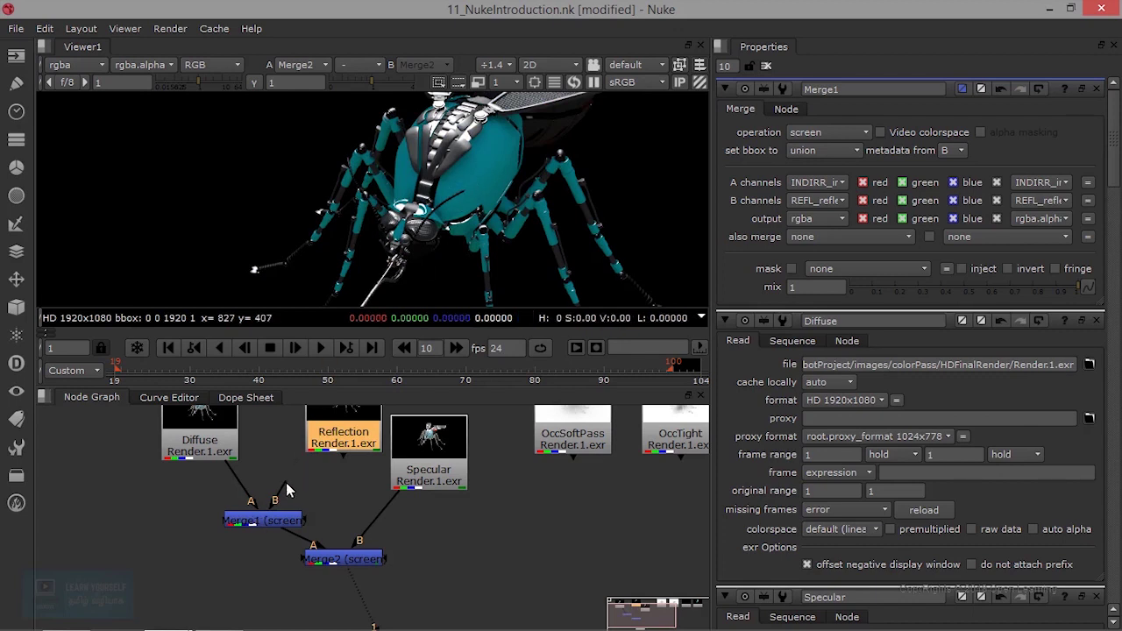
{"action": "left_click_drag", "start_coordinate": [285, 481], "coordinate": [333, 434]}
{"action": "scroll", "coordinate": [469, 241], "scroll_direction": "up", "scroll_amount": 3}
{"action": "scroll", "coordinate": [474, 235], "scroll_direction": "down", "scroll_amount": 3}
{"action": "left_click", "coordinate": [441, 467]}
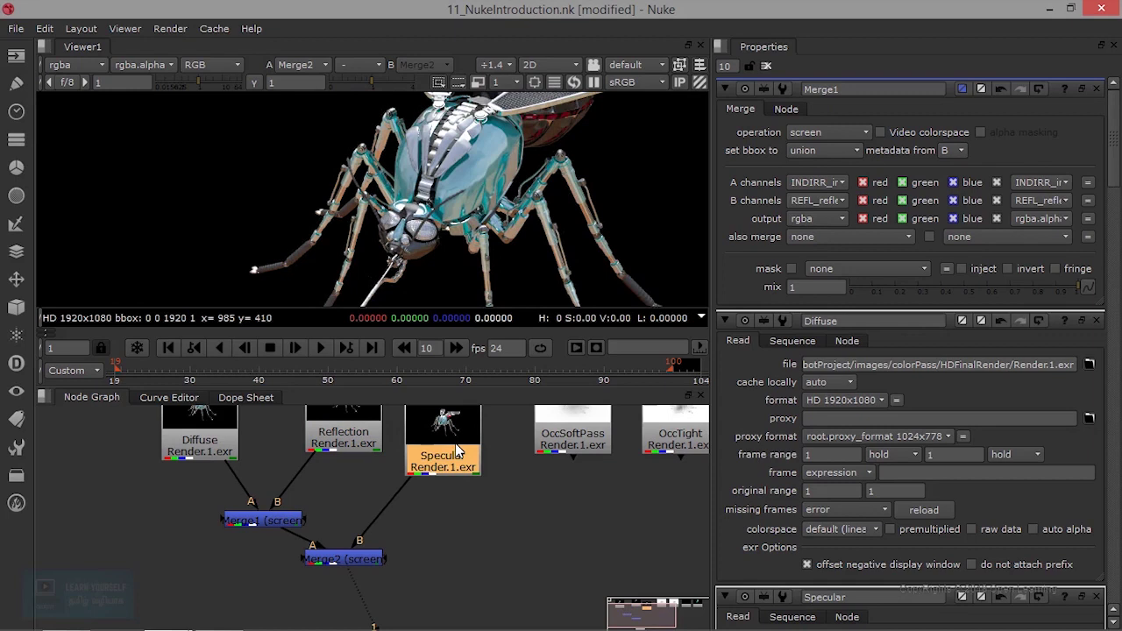
{"action": "scroll", "coordinate": [467, 502], "scroll_direction": "down", "scroll_amount": 3}
{"action": "scroll", "coordinate": [466, 497], "scroll_direction": "up", "scroll_amount": 3}
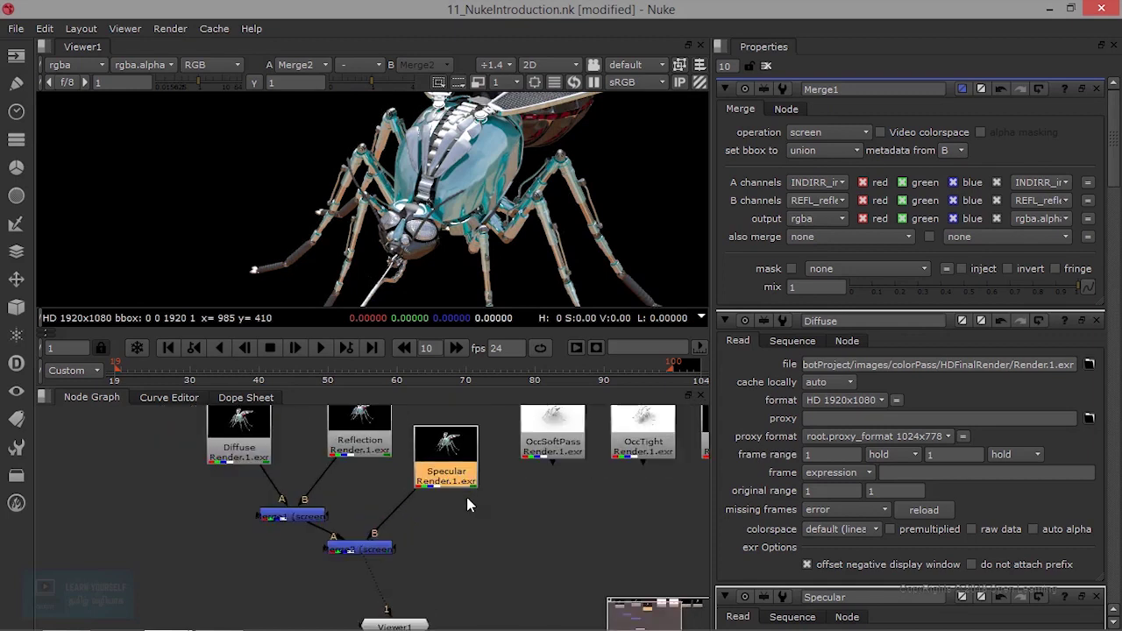
Move the OccSoftPass node down beside Merge2 and place Viewer1 lower to make room
{"action": "left_click_drag", "start_coordinate": [515, 491], "coordinate": [501, 519]}
{"action": "scroll", "coordinate": [501, 518], "scroll_direction": "up", "scroll_amount": 4}
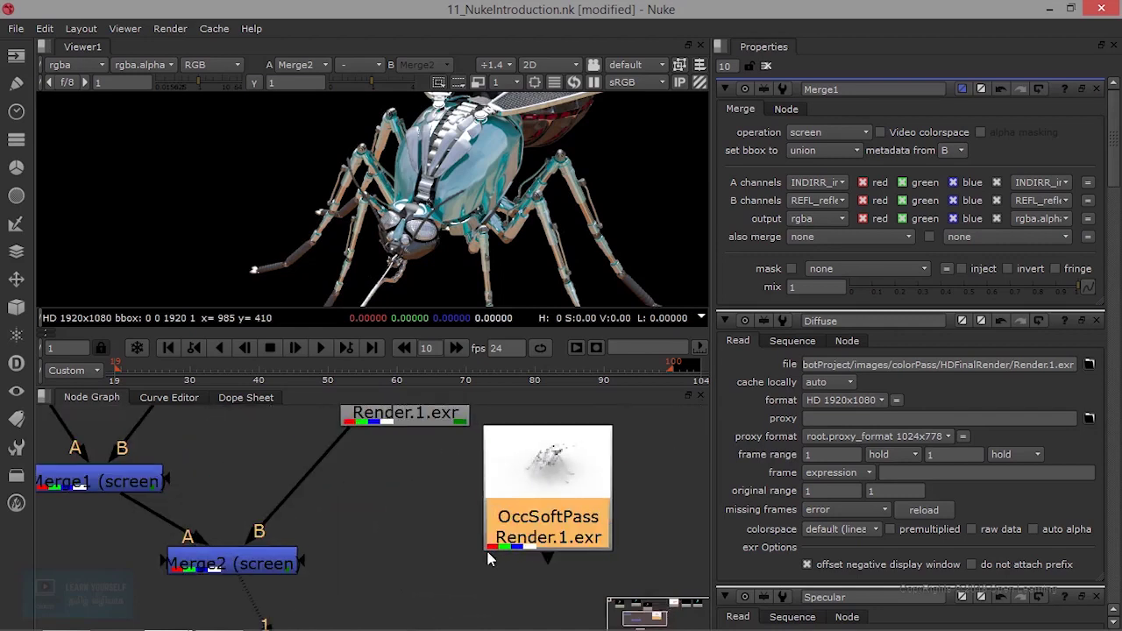
{"action": "scroll", "coordinate": [430, 557], "scroll_direction": "down", "scroll_amount": 2}
{"action": "middle_click_drag", "start_coordinate": [421, 576], "coordinate": [386, 500]}
{"action": "left_click_drag", "start_coordinate": [311, 585], "coordinate": [352, 628]}
Add a third Merge node after Merge2, with Merge2 as its A input and OccSoftPass as its B input
{"action": "left_click", "coordinate": [263, 476]}
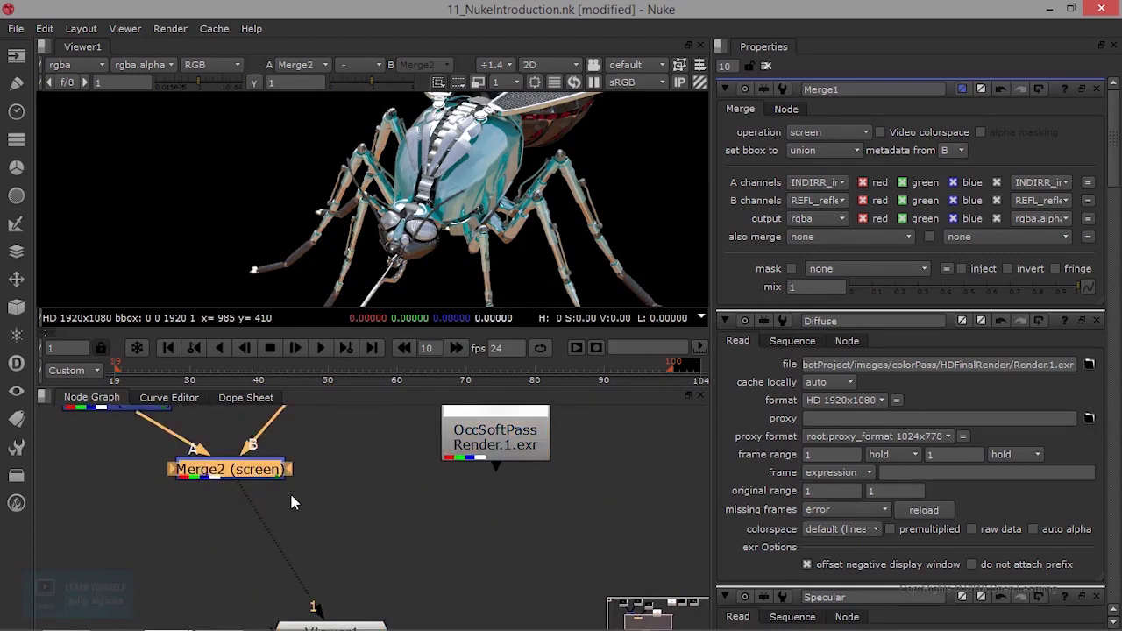
{"action": "key", "text": "m"}
{"action": "left_click_drag", "start_coordinate": [376, 476], "coordinate": [320, 568]}
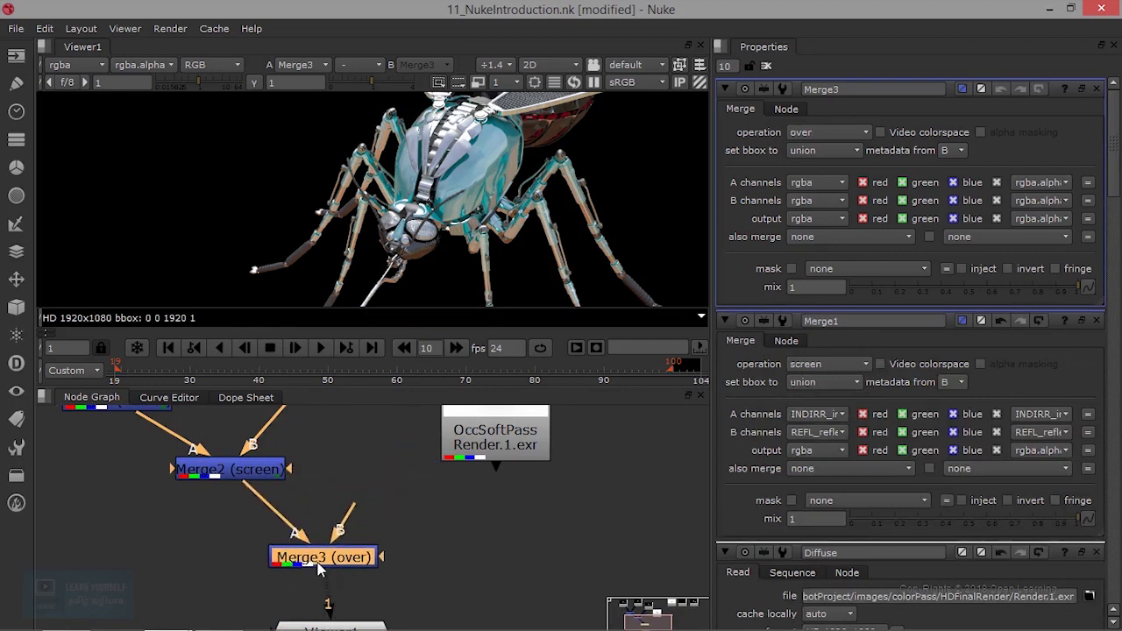
{"action": "left_click_drag", "start_coordinate": [357, 514], "coordinate": [493, 445]}
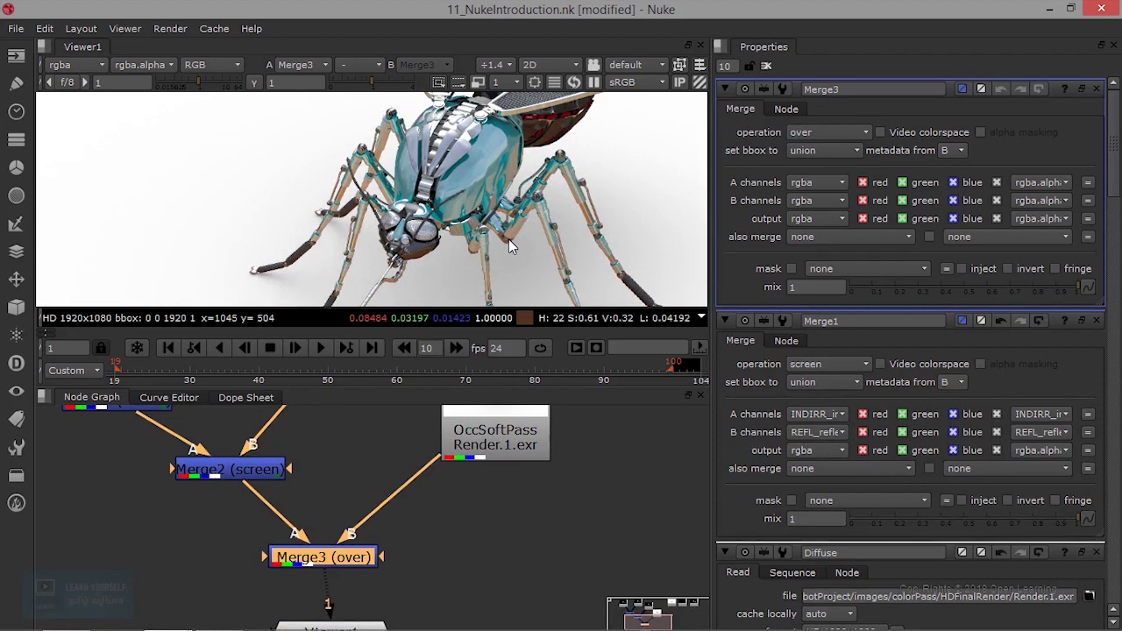
Set Merge3's operation to multiply and inspect the mosquito render up close
{"action": "scroll", "coordinate": [508, 239], "scroll_direction": "down", "scroll_amount": 3}
{"action": "scroll", "coordinate": [468, 235], "scroll_direction": "up", "scroll_amount": 2}
{"action": "scroll", "coordinate": [469, 235], "scroll_direction": "down", "scroll_amount": 2}
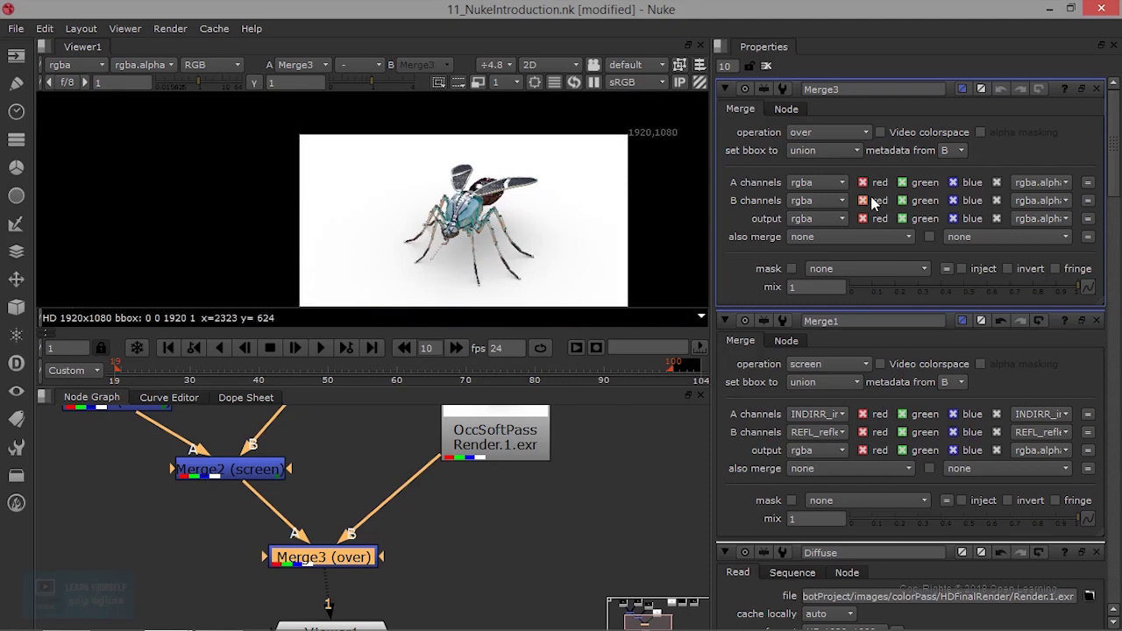
{"action": "left_click", "coordinate": [829, 132]}
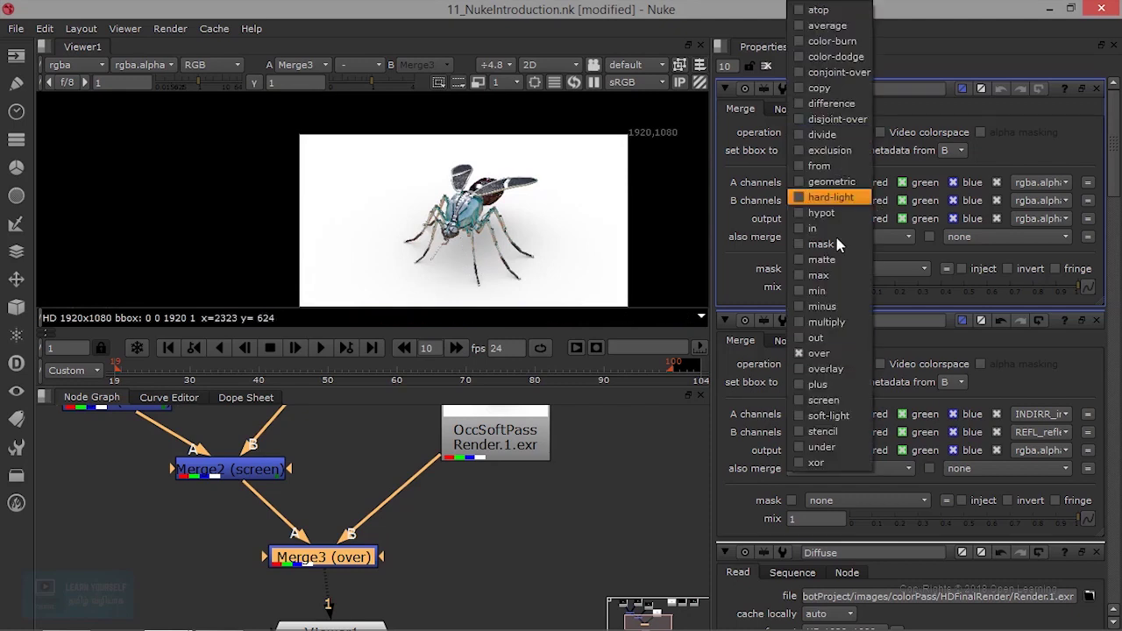
{"action": "left_click", "coordinate": [827, 322]}
{"action": "scroll", "coordinate": [580, 230], "scroll_direction": "up", "scroll_amount": 5}
{"action": "scroll", "coordinate": [395, 225], "scroll_direction": "up", "scroll_amount": 4}
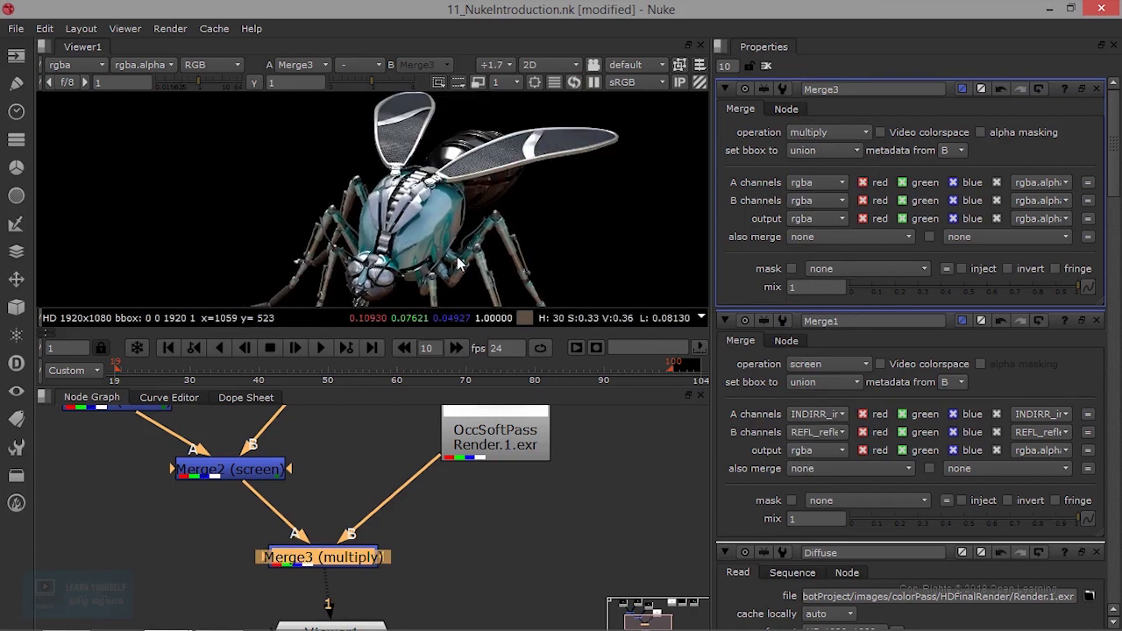
Disconnect OccSoftPass from Merge3's B input, reposition the node, and reconnect it to that input
{"action": "left_click", "coordinate": [464, 425]}
{"action": "left_click_drag", "start_coordinate": [498, 430], "coordinate": [473, 449]}
{"action": "left_click_drag", "start_coordinate": [405, 489], "coordinate": [383, 476]}
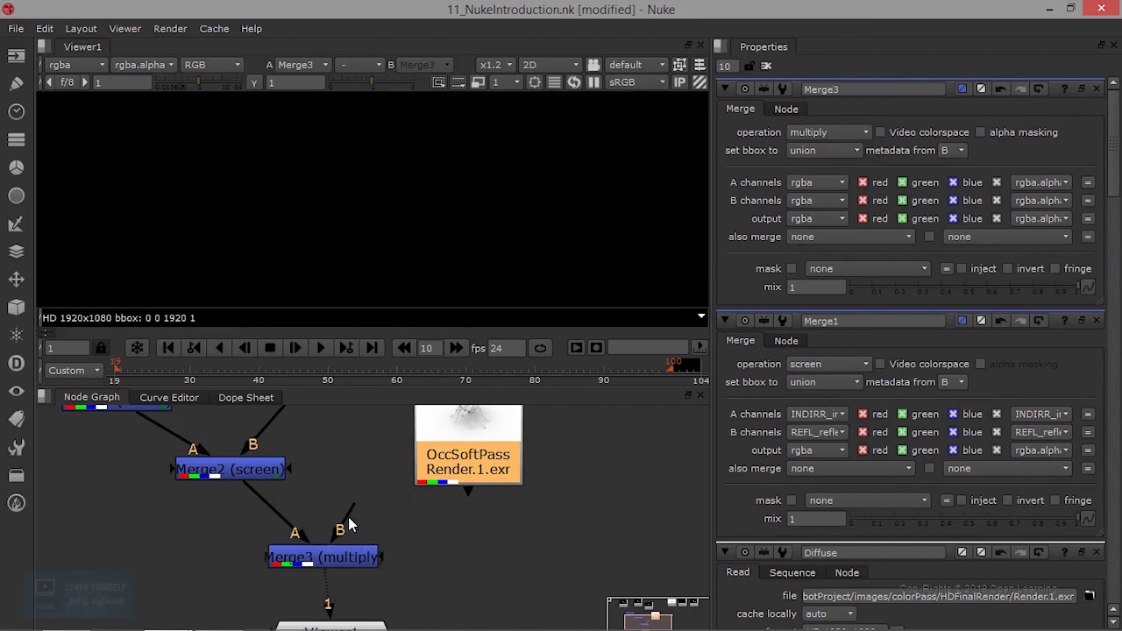
{"action": "left_click", "coordinate": [352, 560]}
{"action": "left_click_drag", "start_coordinate": [354, 508], "coordinate": [464, 448]}
{"action": "scroll", "coordinate": [465, 443], "scroll_direction": "down", "scroll_amount": 5}
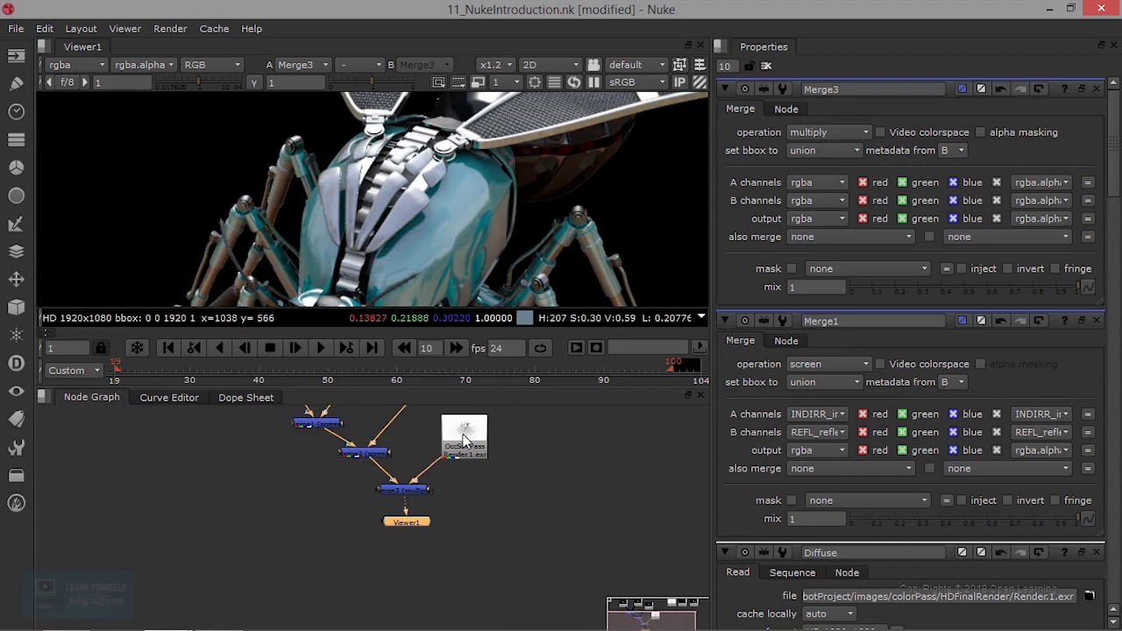
{"action": "scroll", "coordinate": [438, 480], "scroll_direction": "up", "scroll_amount": 4}
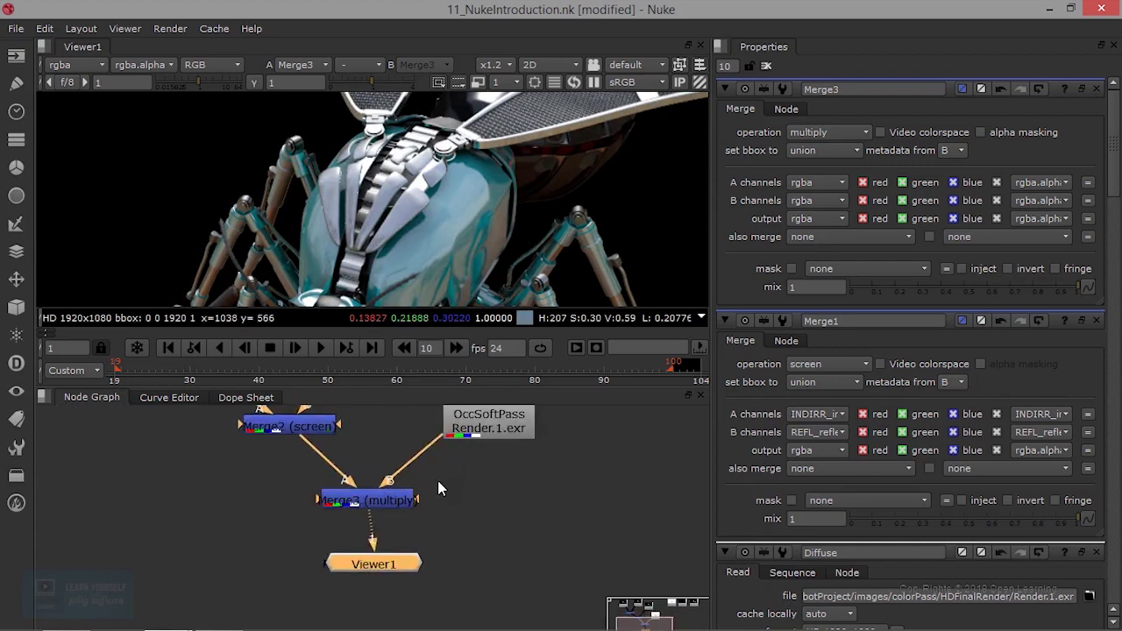
Disable the OccSoftPass node to check its effect on the multiplied result
{"action": "left_click", "coordinate": [511, 425]}
{"action": "key", "text": "d"}
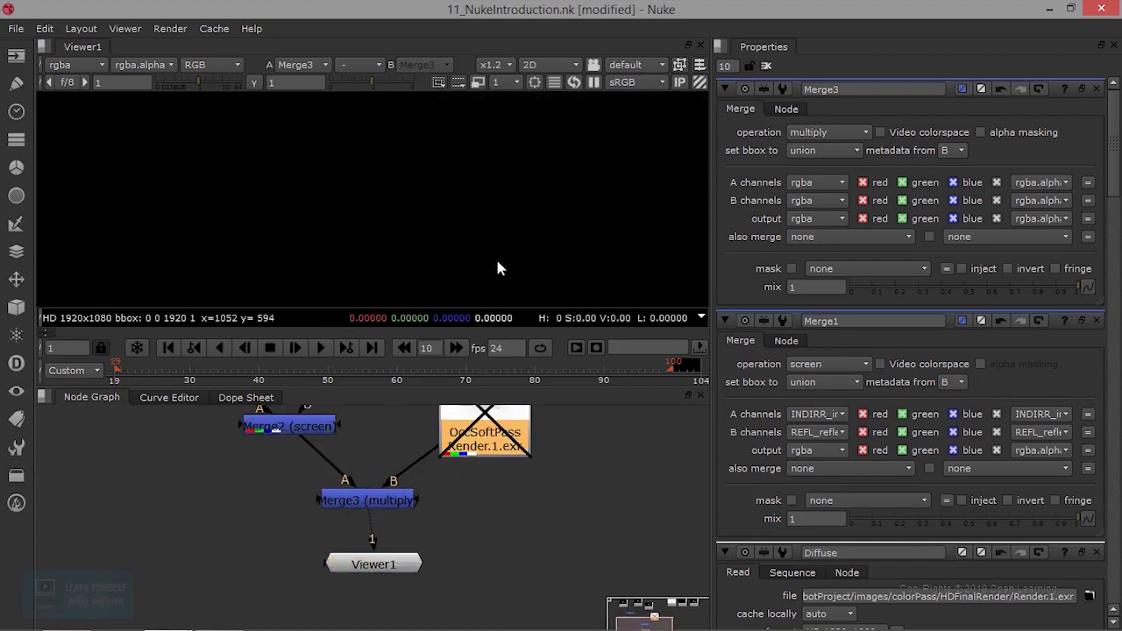
{"action": "scroll", "coordinate": [495, 243], "scroll_direction": "down", "scroll_amount": 5}
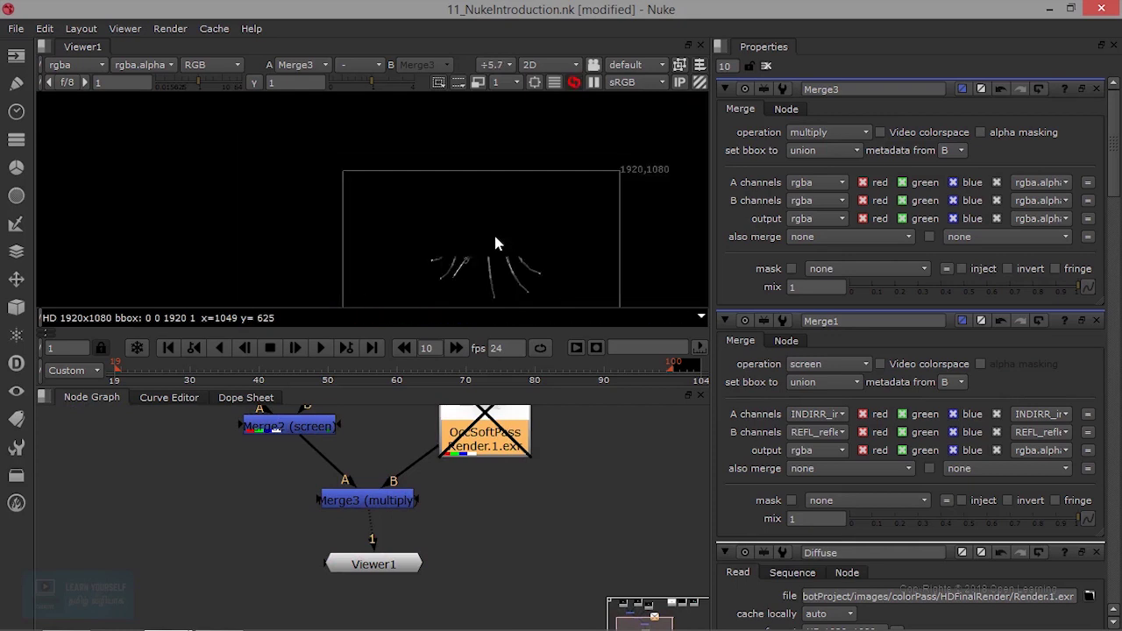
{"action": "scroll", "coordinate": [495, 244], "scroll_direction": "up", "scroll_amount": 4}
Display Merge2's output in Viewer1 and examine the render without the occlusion pass
{"action": "left_click", "coordinate": [364, 505]}
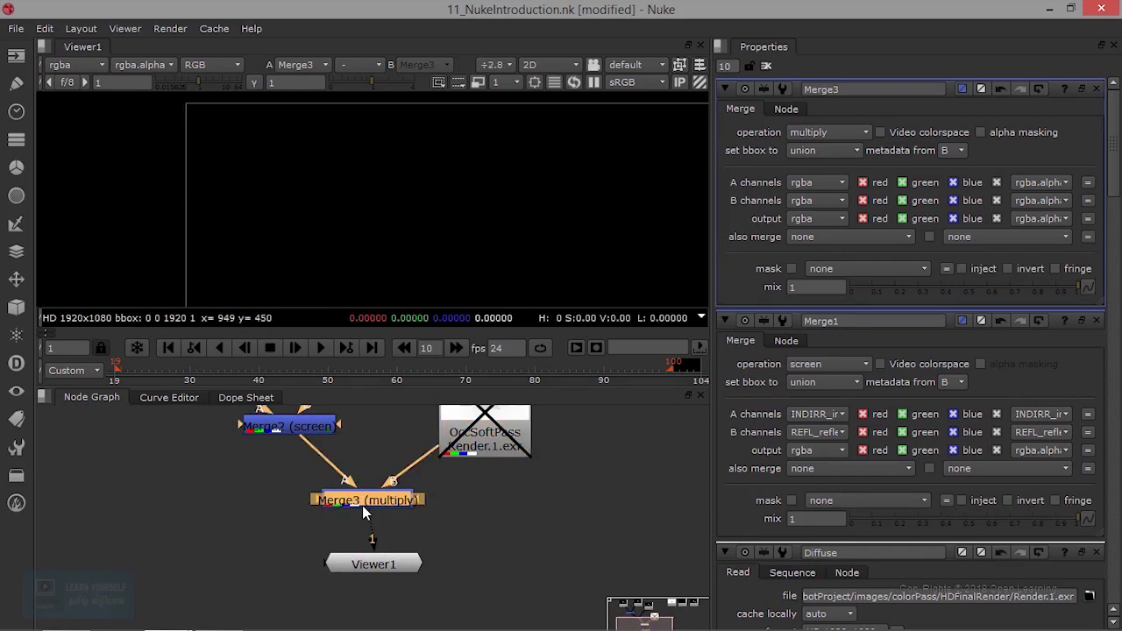
{"action": "left_click", "coordinate": [305, 428]}
{"action": "key", "text": "1"}
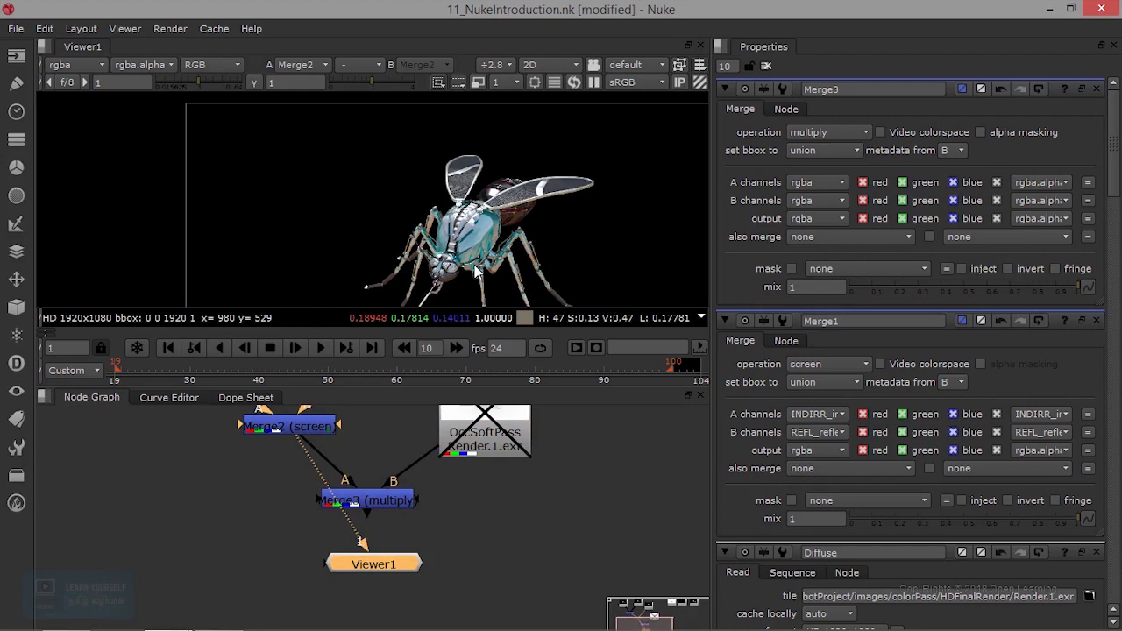
{"action": "scroll", "coordinate": [493, 291], "scroll_direction": "up", "scroll_amount": 2}
Re-enable the OccSoftPass node and display its occlusion image in Viewer1
{"action": "left_click", "coordinate": [502, 448]}
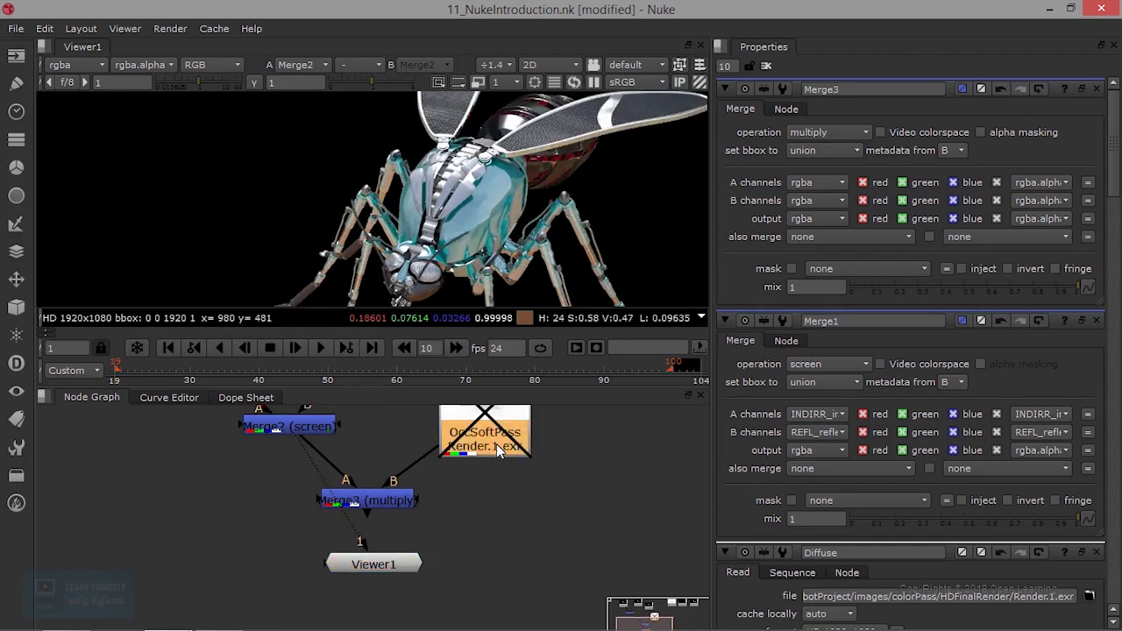
{"action": "key", "text": "1"}
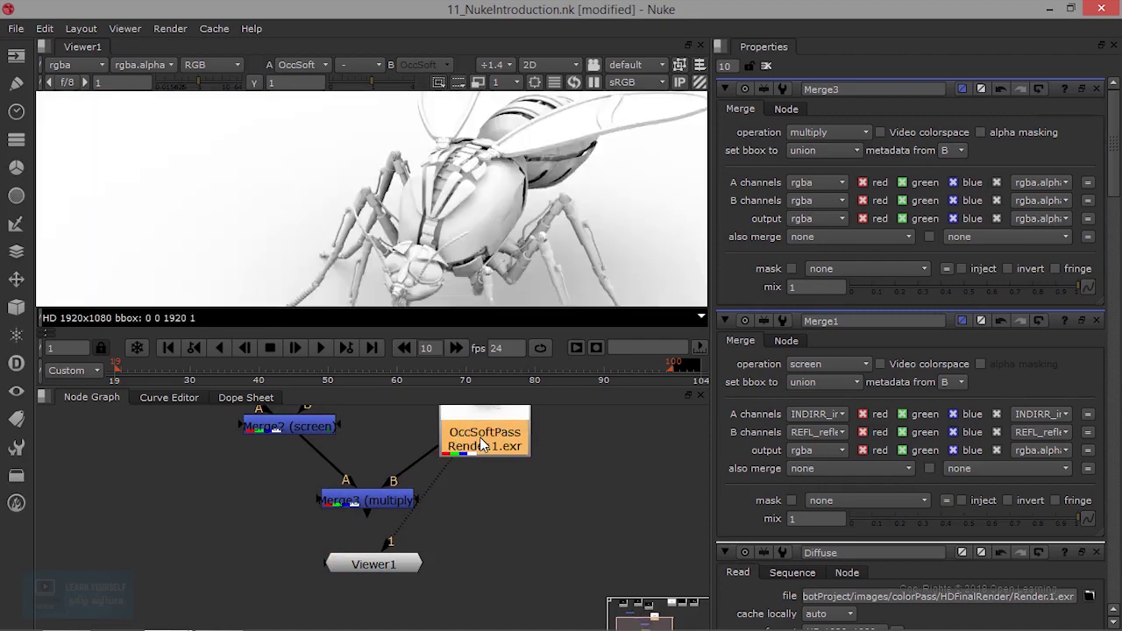
{"action": "scroll", "coordinate": [498, 242], "scroll_direction": "down", "scroll_amount": 2}
{"action": "scroll", "coordinate": [498, 240], "scroll_direction": "down", "scroll_amount": 2}
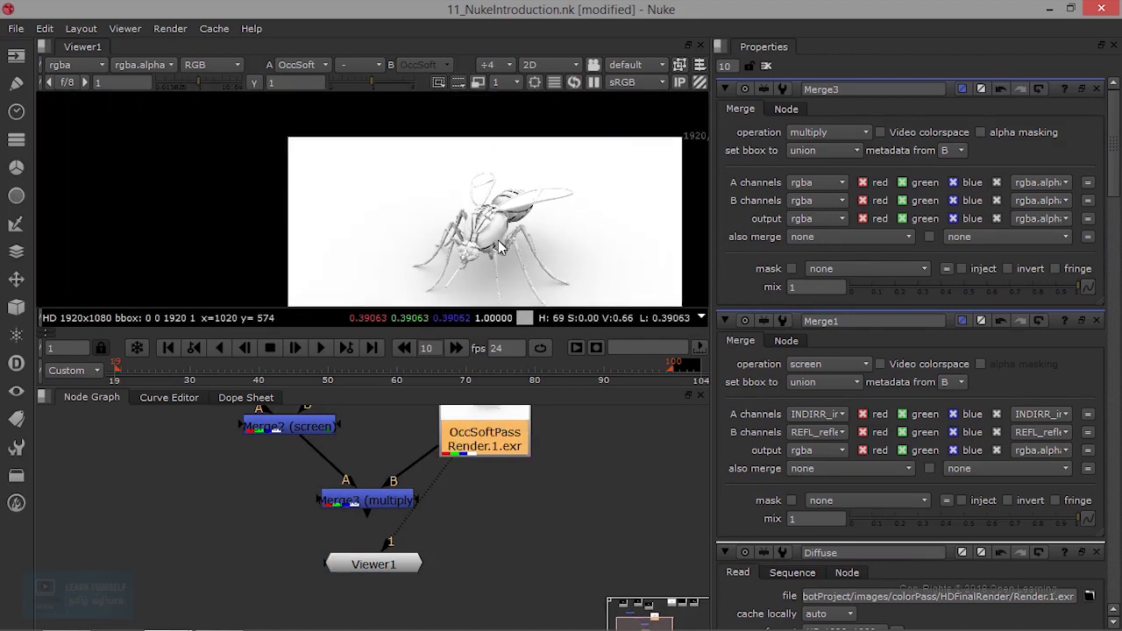
Bring up Merge3's properties and output, and look through its B channels options without changing them
{"action": "double_click", "coordinate": [488, 438]}
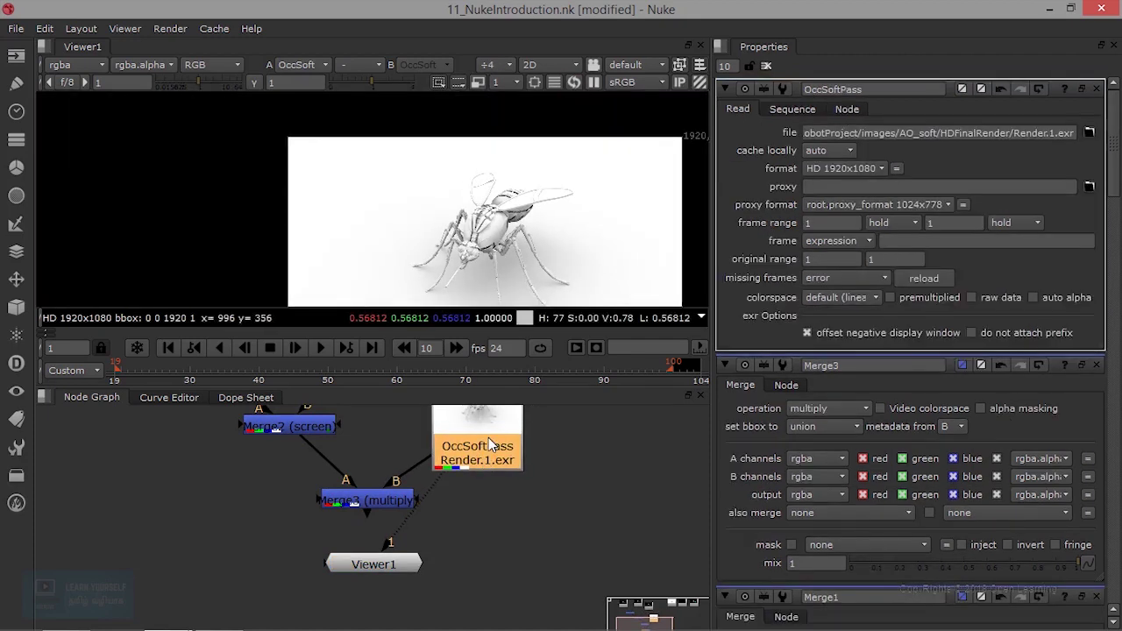
{"action": "double_click", "coordinate": [411, 499]}
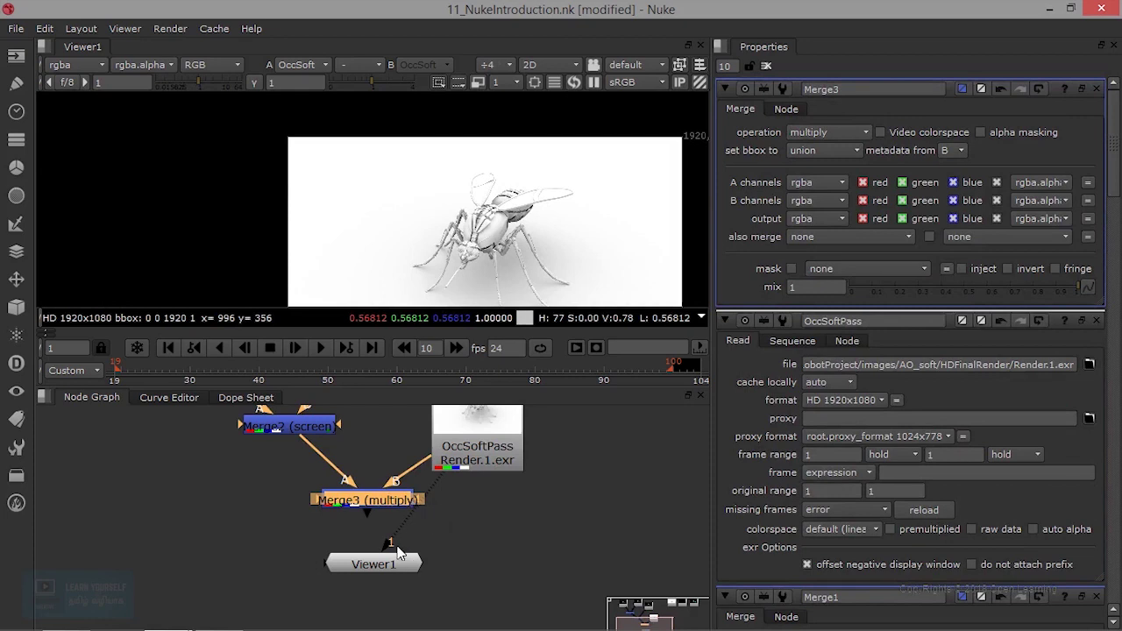
{"action": "scroll", "coordinate": [396, 550], "scroll_direction": "up", "scroll_amount": 3}
{"action": "key", "text": "1"}
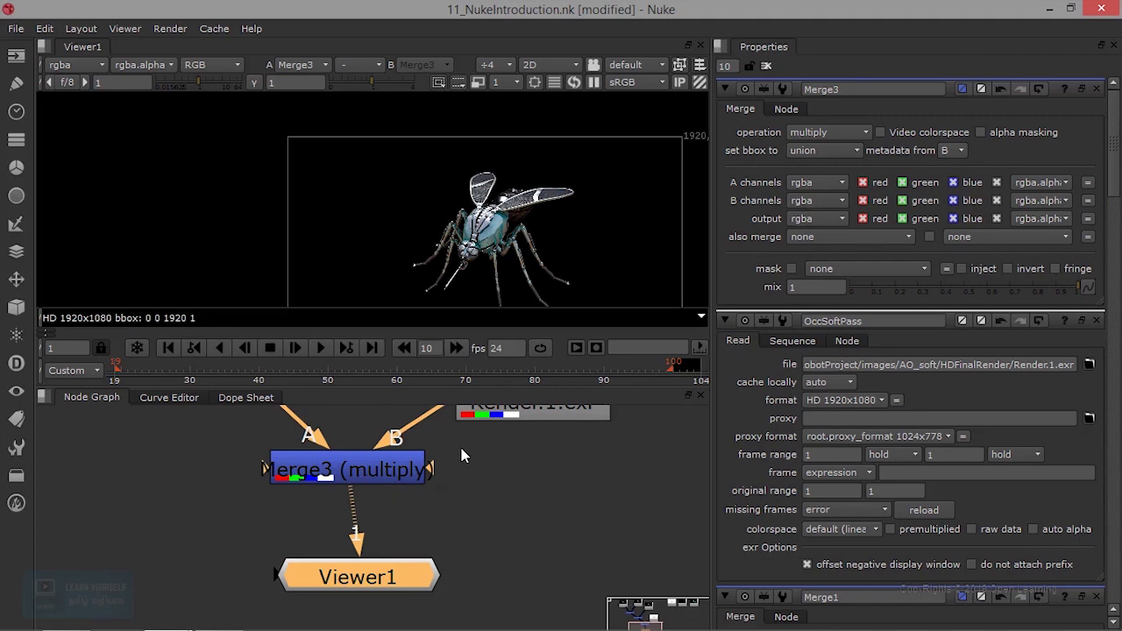
{"action": "left_click", "coordinate": [817, 200]}
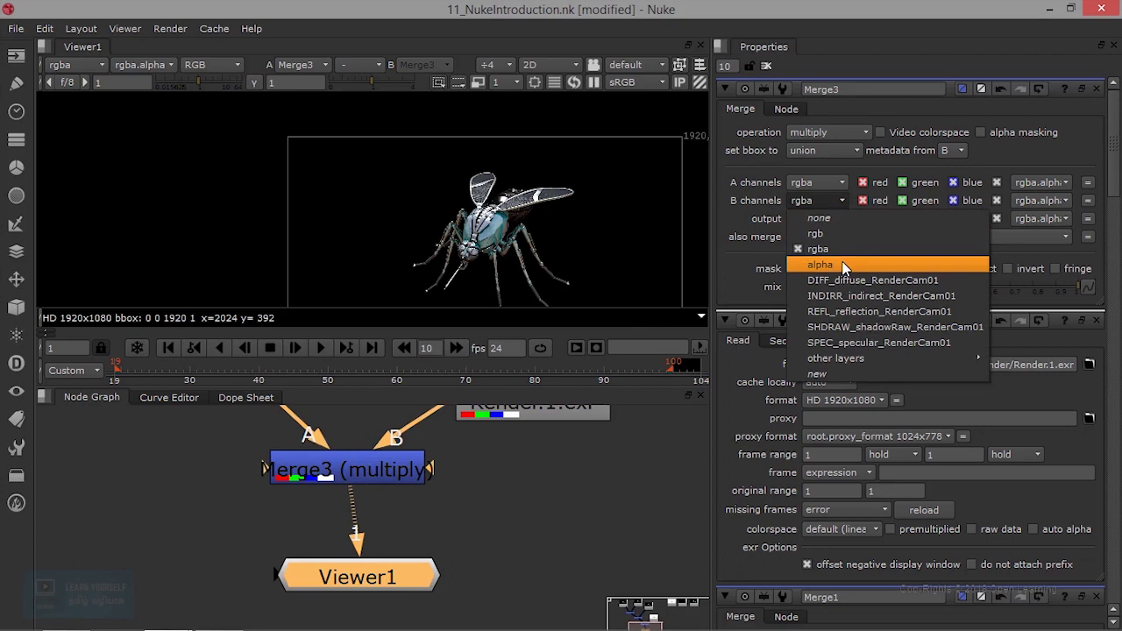
{"action": "left_click", "coordinate": [593, 507]}
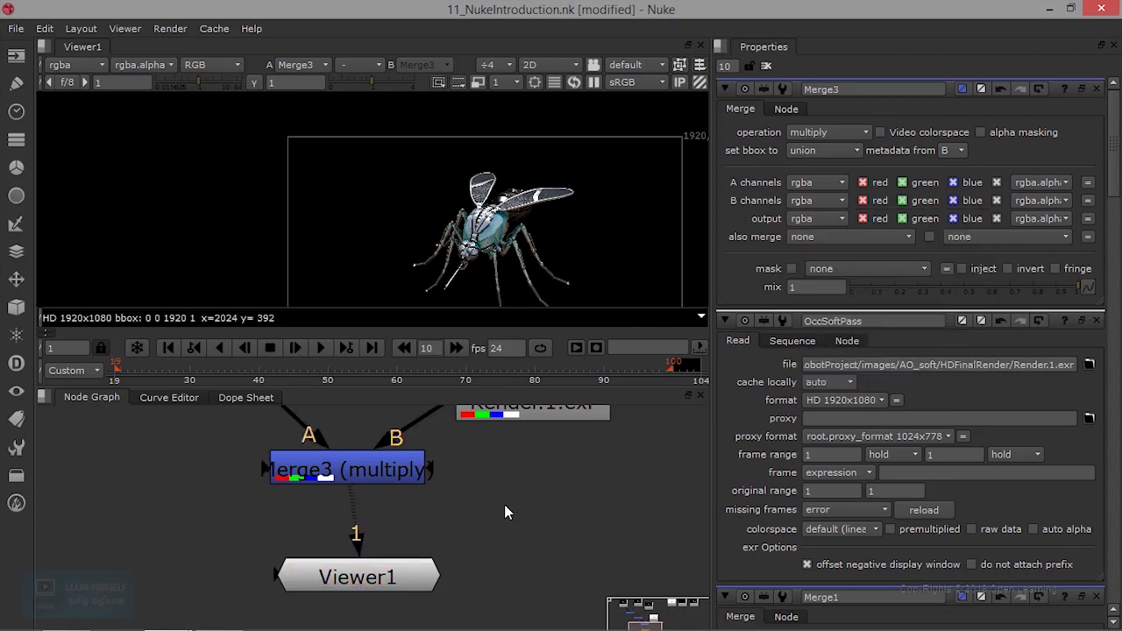
Reposition the OccSoftPass node, recheck Merge3's B channels options, and inspect the multiplied render on the mosquito's body
{"action": "scroll", "coordinate": [505, 513], "scroll_direction": "down", "scroll_amount": 3}
{"action": "middle_click_drag", "start_coordinate": [486, 412], "coordinate": [475, 487]}
{"action": "left_click", "coordinate": [474, 484]}
{"action": "left_click_drag", "start_coordinate": [474, 484], "coordinate": [518, 480]}
{"action": "left_click", "coordinate": [831, 203]}
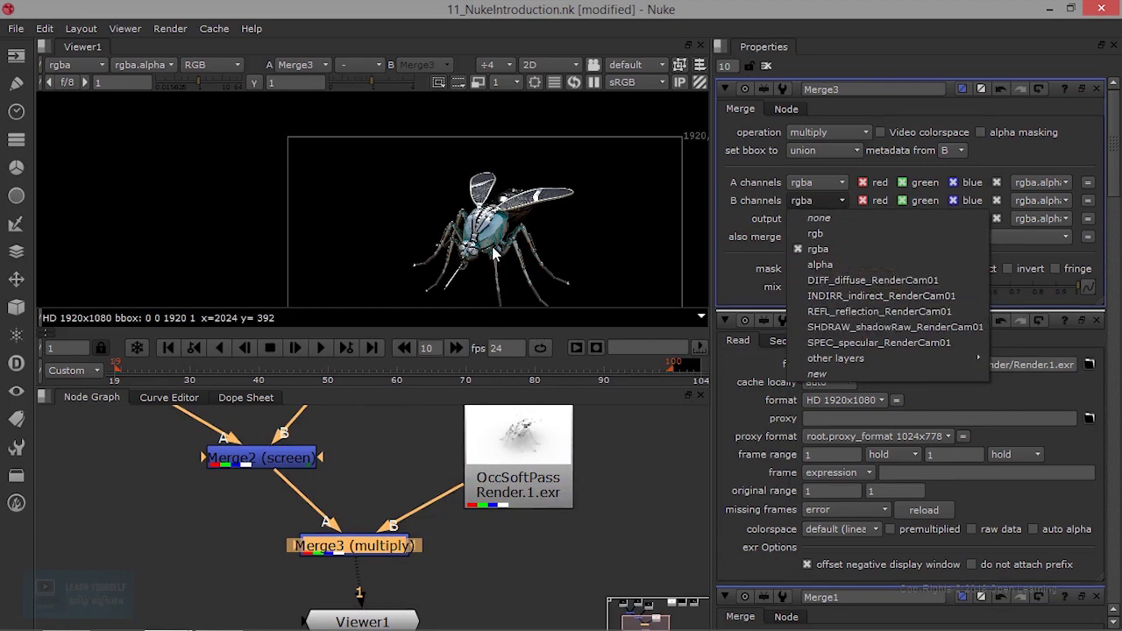
{"action": "scroll", "coordinate": [491, 246], "scroll_direction": "up", "scroll_amount": 10}
{"action": "scroll", "coordinate": [434, 246], "scroll_direction": "down", "scroll_amount": 4}
{"action": "scroll", "coordinate": [253, 167], "scroll_direction": "up", "scroll_amount": 3}
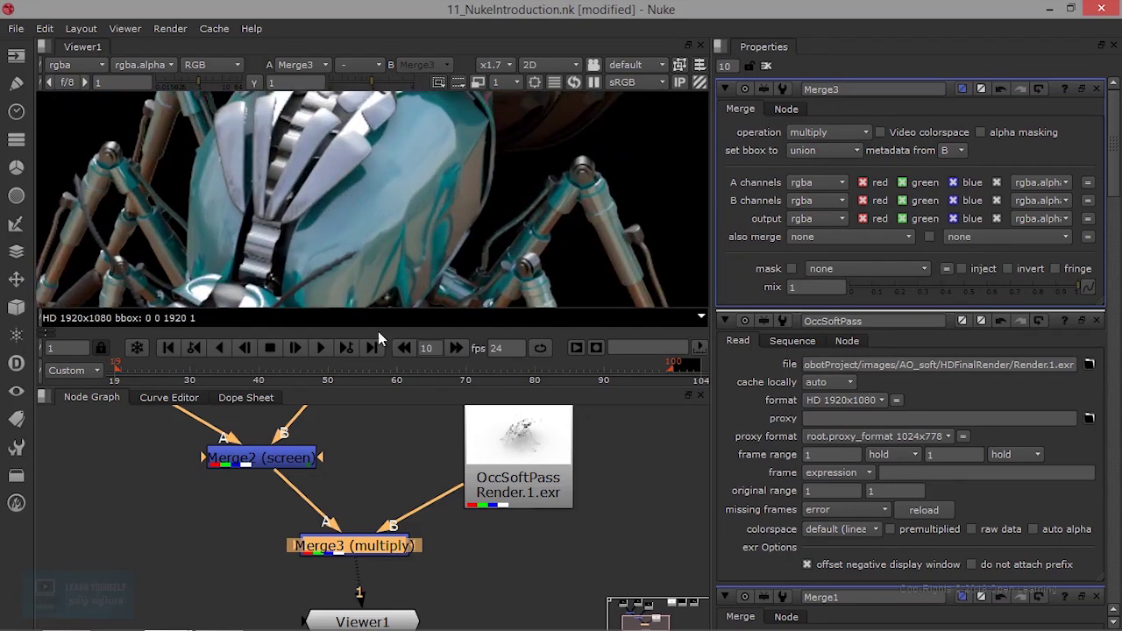
Compare the OccSoftPass image with Merge3's output in Viewer1, nudging both nodes in the graph
{"action": "left_click_drag", "start_coordinate": [538, 454], "coordinate": [517, 464]}
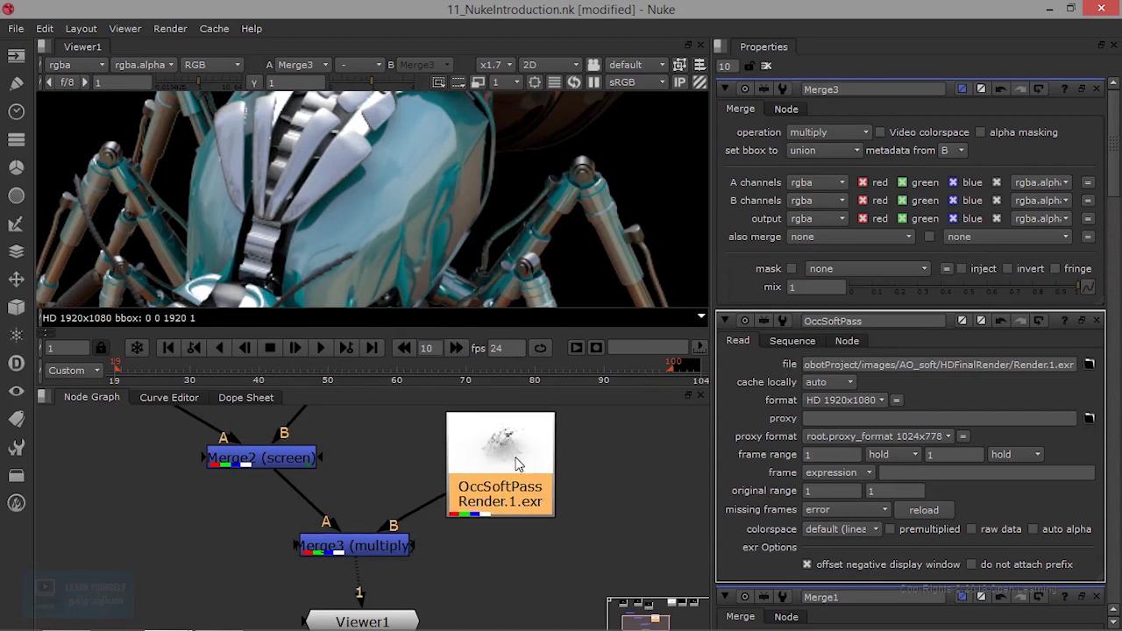
{"action": "key", "text": "1"}
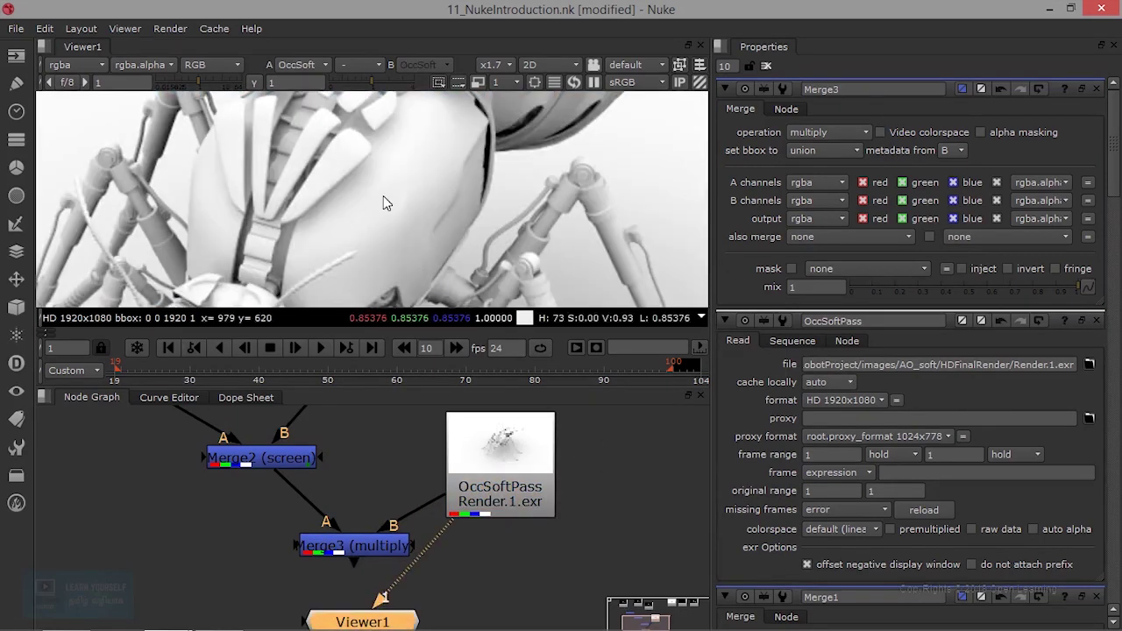
{"action": "left_click_drag", "start_coordinate": [351, 544], "coordinate": [313, 525]}
{"action": "key", "text": "1"}
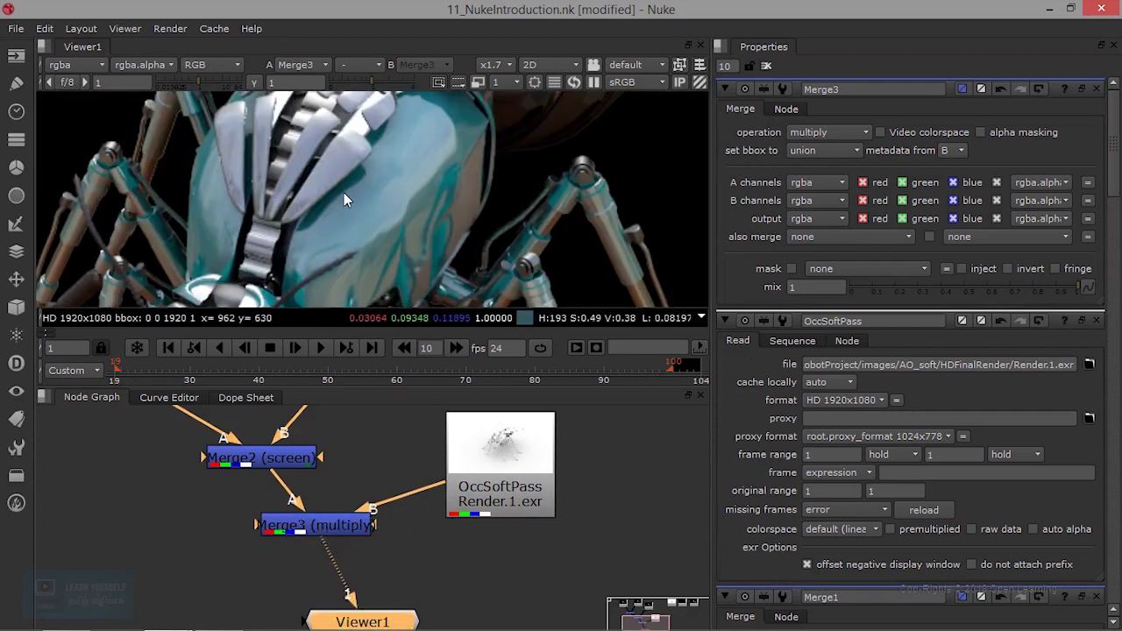
{"action": "scroll", "coordinate": [337, 193], "scroll_direction": "up", "scroll_amount": 1}
Nudge OccSoftPass and compare Merge2's output with Merge3's in Viewer1 to judge the occlusion shading
{"action": "left_click_drag", "start_coordinate": [526, 470], "coordinate": [556, 478]}
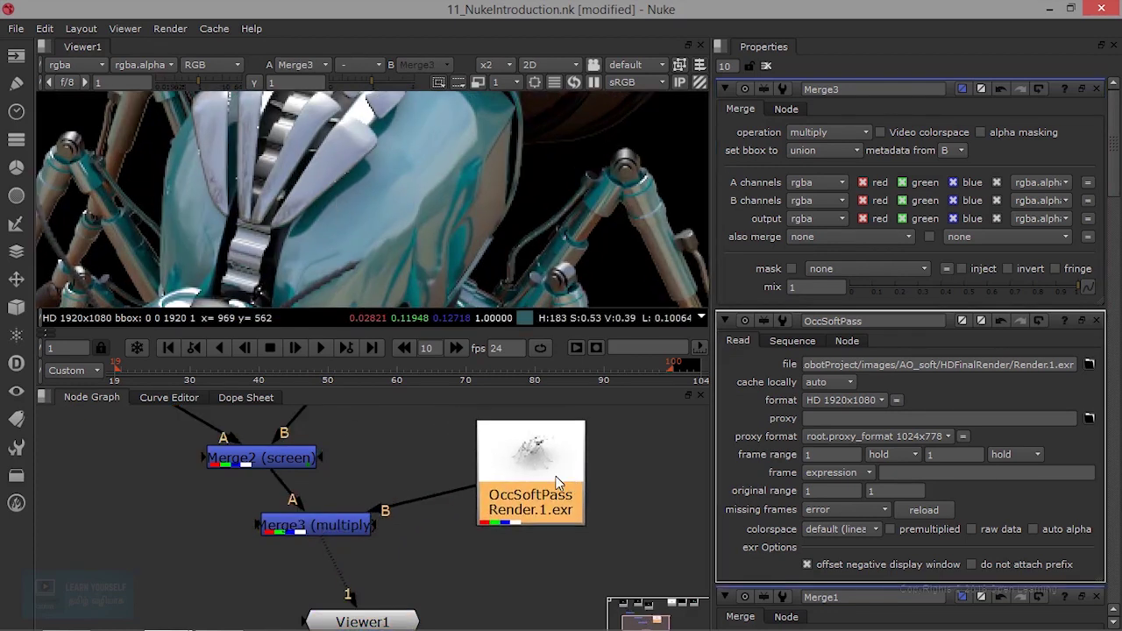
{"action": "left_click", "coordinate": [296, 469]}
{"action": "key", "text": "1"}
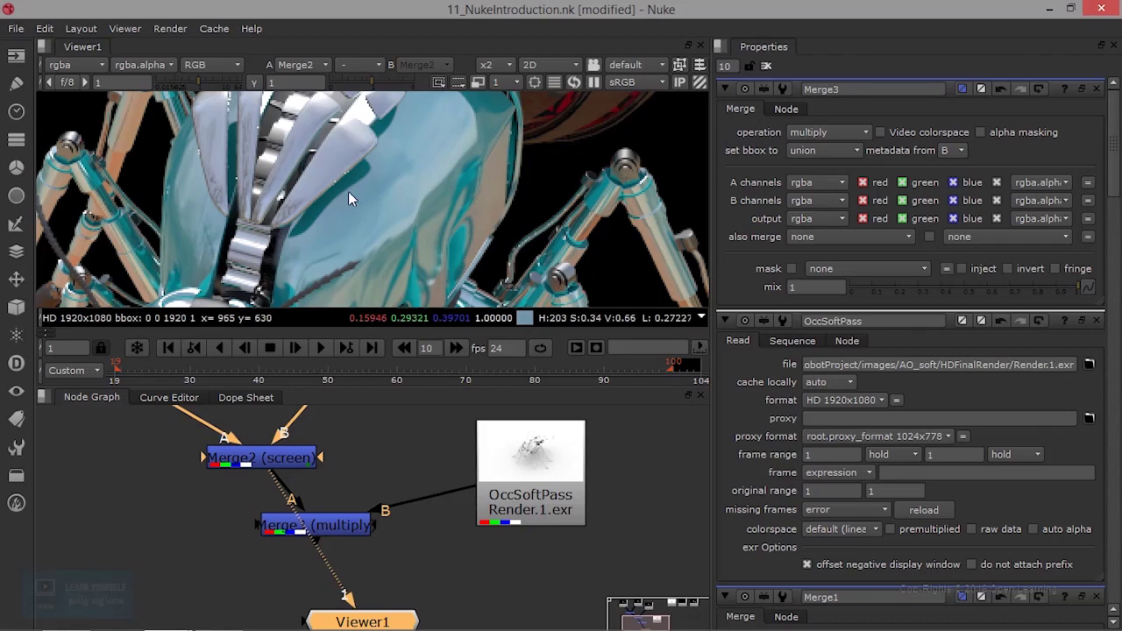
{"action": "left_click", "coordinate": [295, 526]}
{"action": "key", "text": "1"}
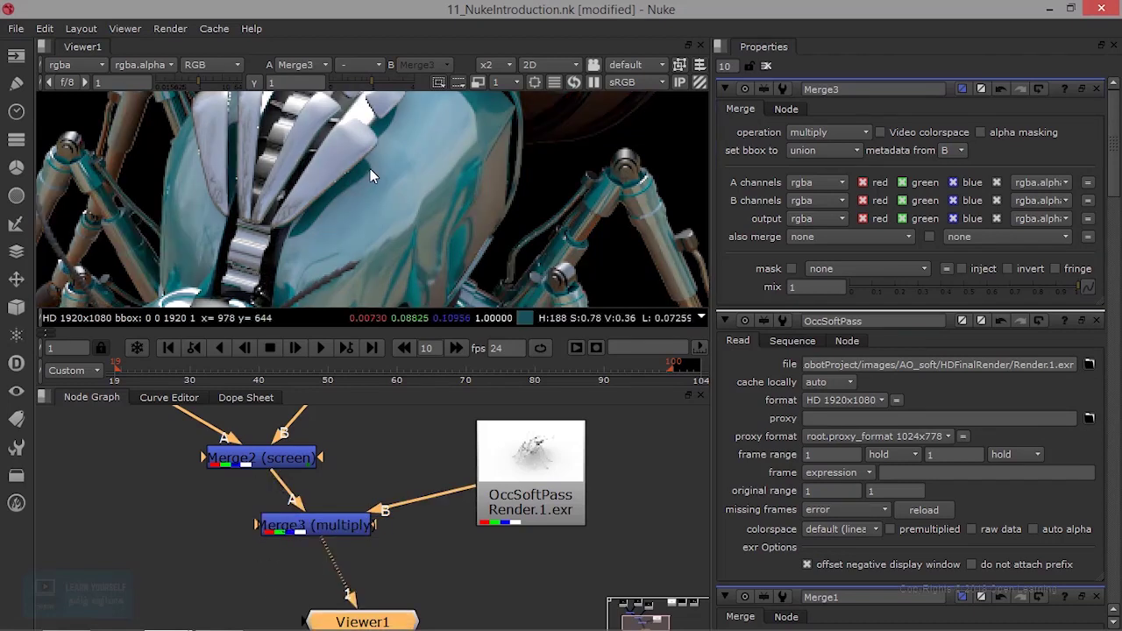
Rearrange OccSoftPass and Merge3, and insert a ColorCorrect node between them, placed directly below OccSoftPass
{"action": "mouse_move", "coordinate": [528, 468]}
{"action": "left_mouse_down"}
{"action": "mouse_move", "coordinate": [538, 439]}
{"action": "mouse_move", "coordinate": [544, 453]}
{"action": "left_mouse_up"}
{"action": "left_click_drag", "start_coordinate": [309, 530], "coordinate": [291, 563]}
{"action": "left_click_drag", "start_coordinate": [530, 458], "coordinate": [469, 445]}
{"action": "key", "text": "c"}
{"action": "left_click_drag", "start_coordinate": [531, 507], "coordinate": [494, 522]}
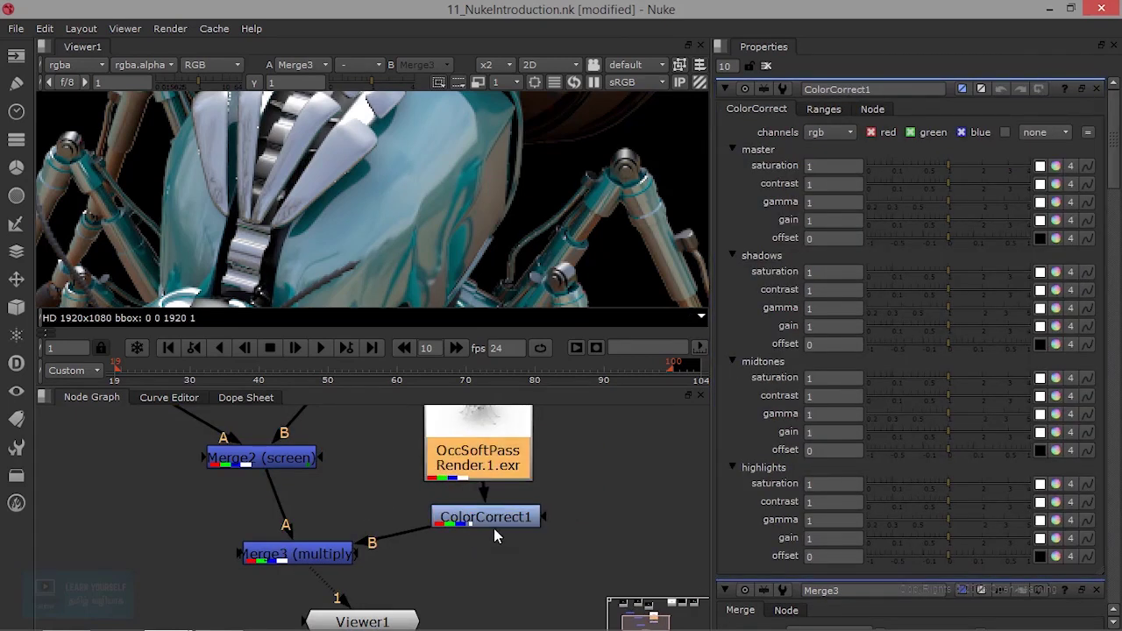
Display ColorCorrect1's output in Viewer1 and examine the occlusion image around the mosquito's body and legs
{"action": "key", "text": "1"}
{"action": "scroll", "coordinate": [332, 211], "scroll_direction": "down", "scroll_amount": 4}
{"action": "scroll", "coordinate": [331, 211], "scroll_direction": "up", "scroll_amount": 2}
{"action": "scroll", "coordinate": [331, 218], "scroll_direction": "up", "scroll_amount": 3}
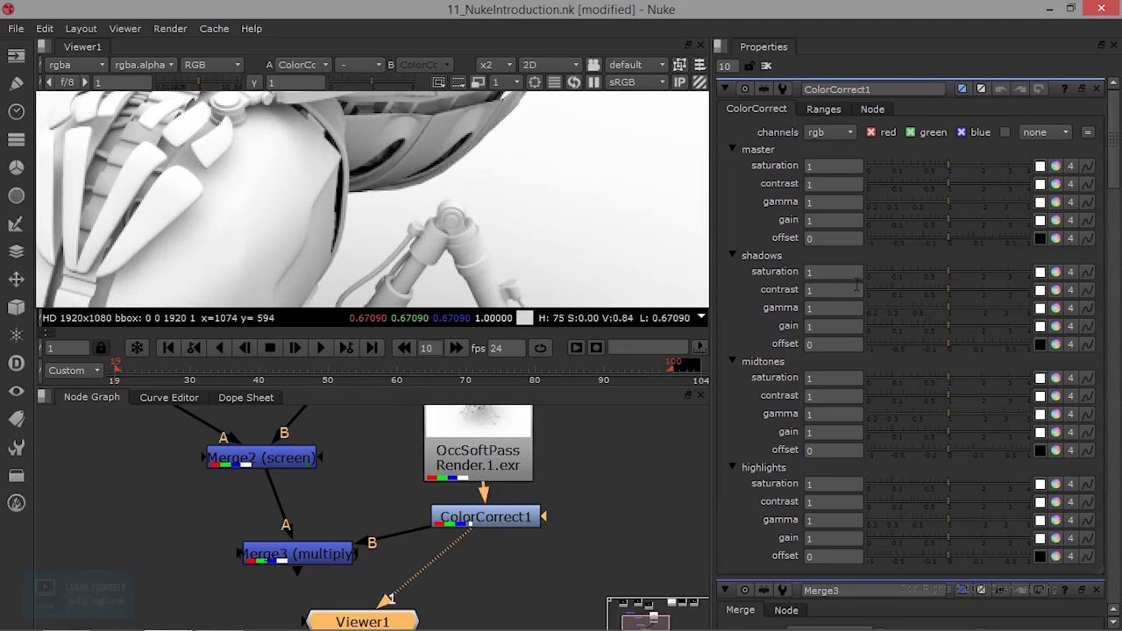
Set ColorCorrect1's master gamma to 2.65 and master contrast to 1.15 to brighten the soft occlusion pass
{"action": "left_click_drag", "start_coordinate": [950, 200], "coordinate": [995, 203]}
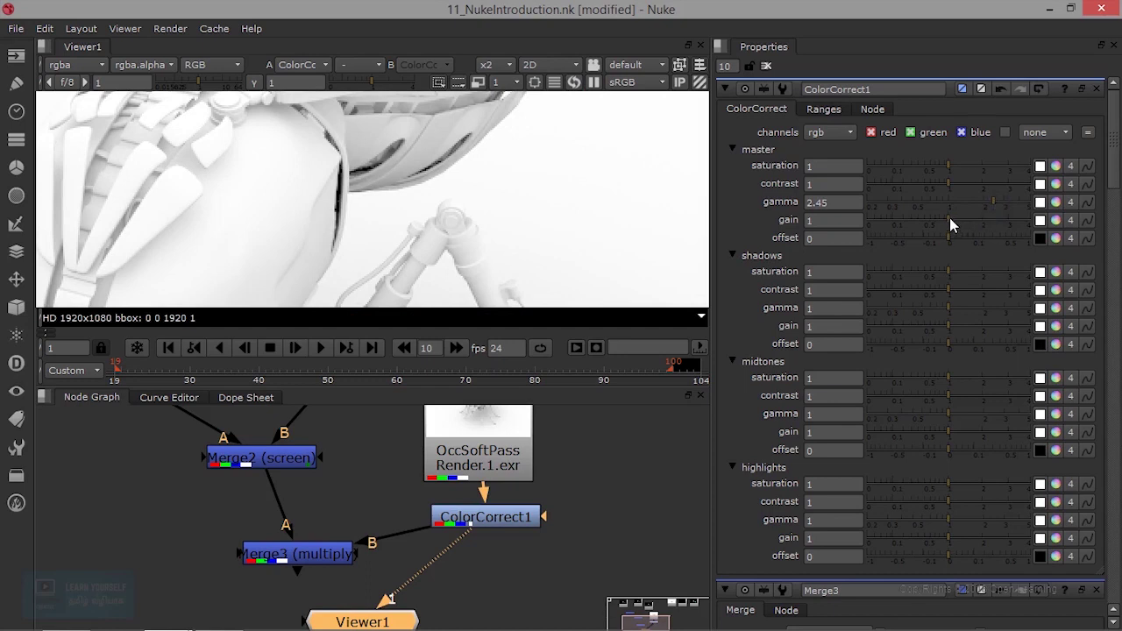
{"action": "left_click_drag", "start_coordinate": [951, 189], "coordinate": [999, 202]}
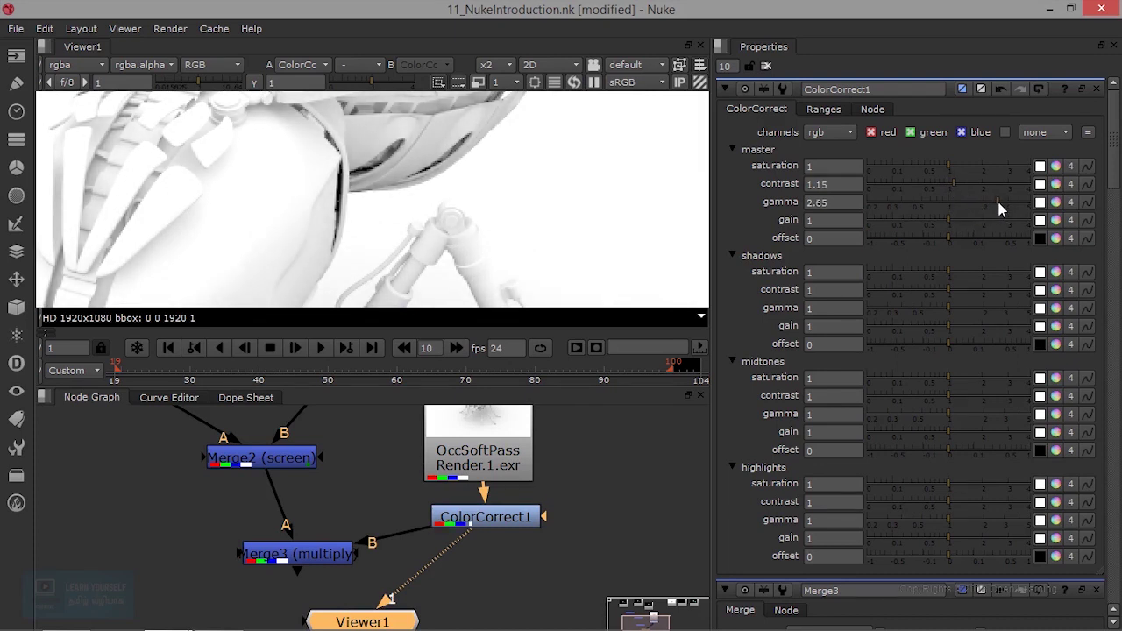
{"action": "scroll", "coordinate": [408, 210], "scroll_direction": "down", "scroll_amount": 5}
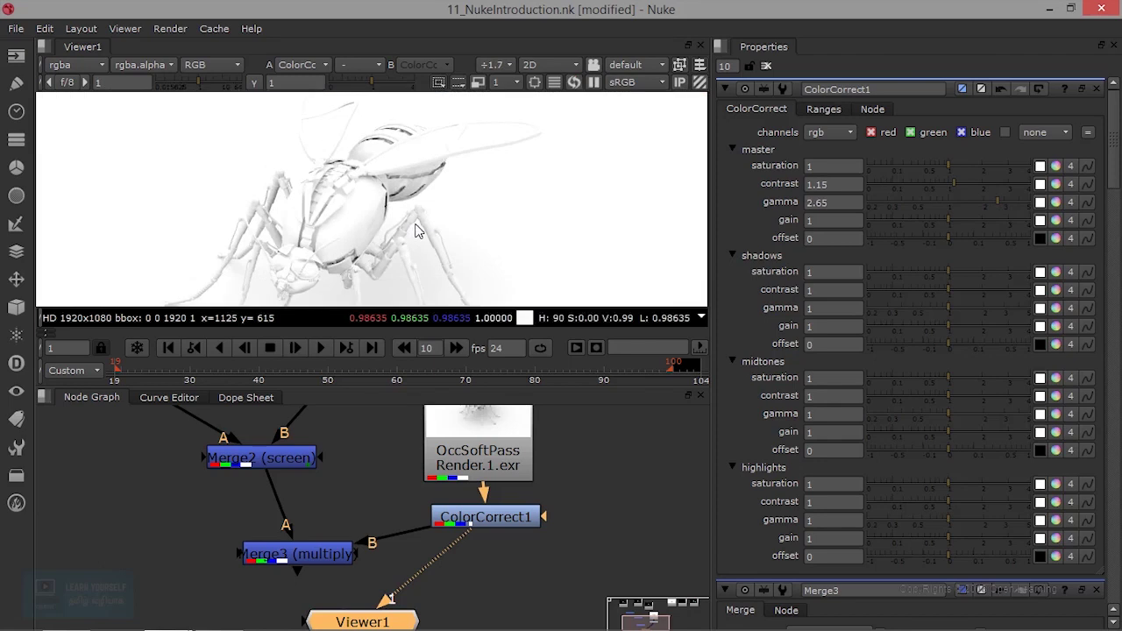
{"action": "scroll", "coordinate": [413, 239], "scroll_direction": "up", "scroll_amount": 3}
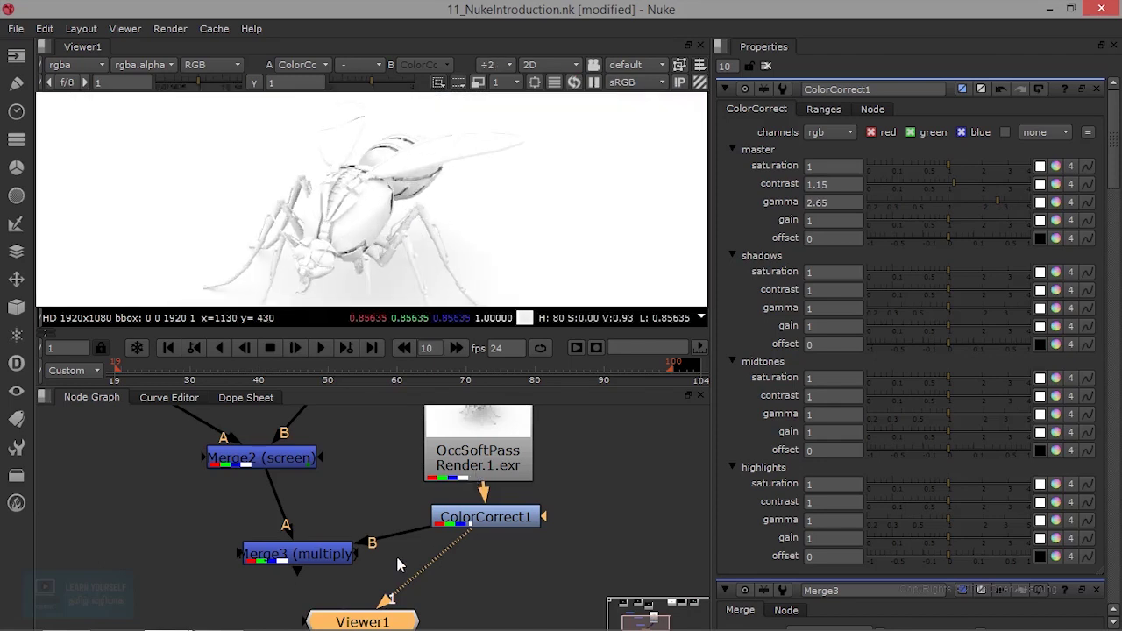
Display Merge3's output in Viewer1 and examine the mosquito's shading with the corrected soft occlusion
{"action": "left_click", "coordinate": [331, 559]}
{"action": "key", "text": "1"}
{"action": "scroll", "coordinate": [289, 201], "scroll_direction": "up", "scroll_amount": 4}
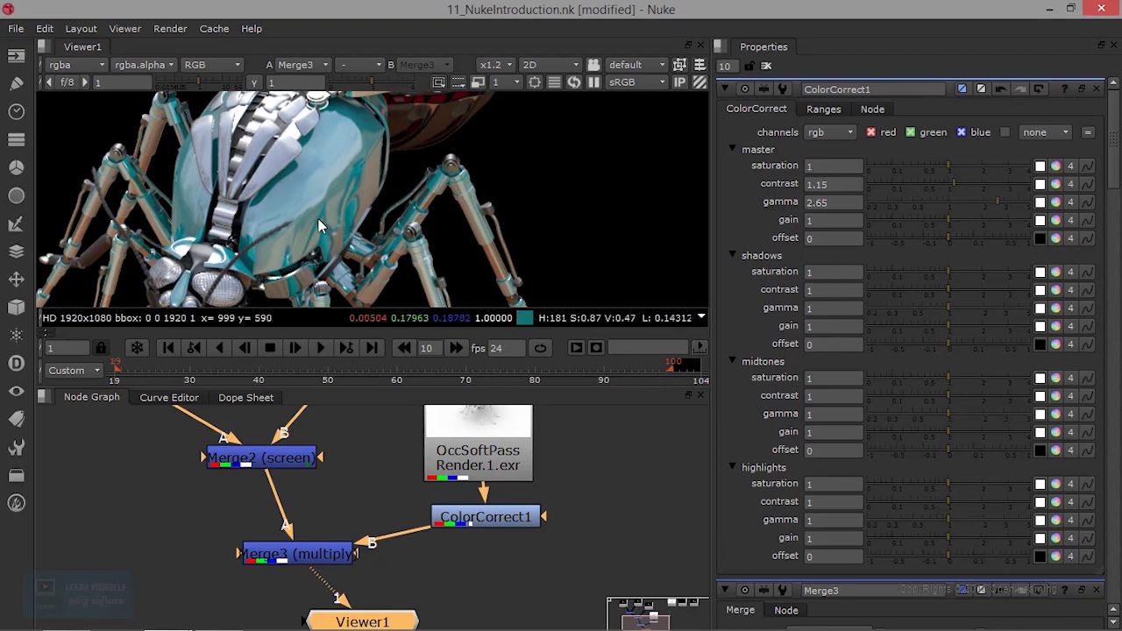
{"action": "scroll", "coordinate": [457, 546], "scroll_direction": "down", "scroll_amount": 3}
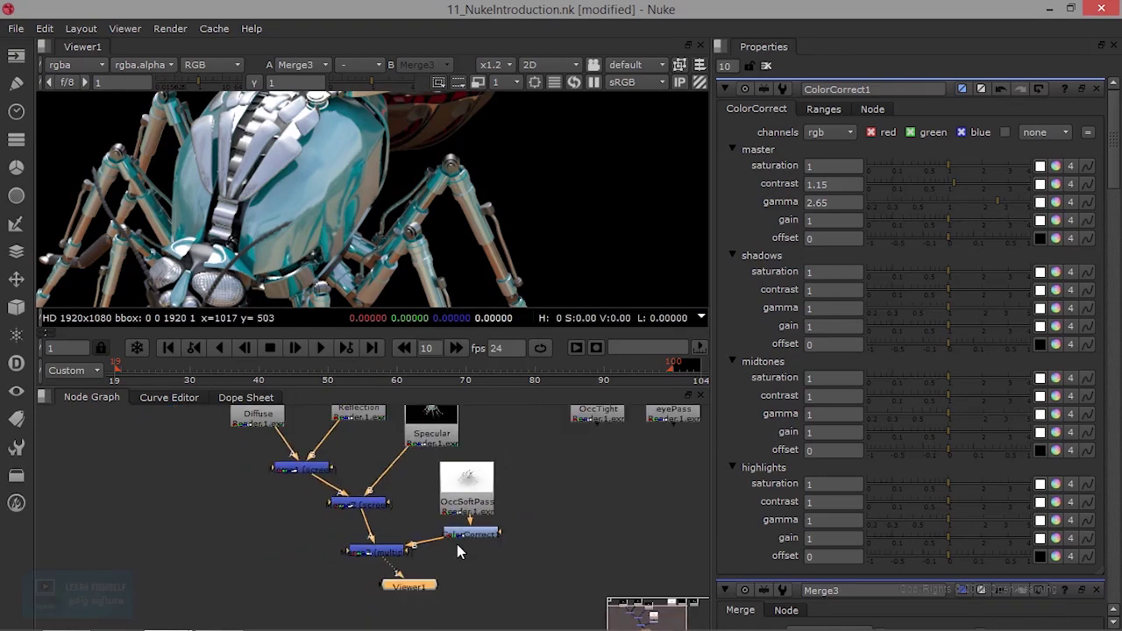
{"action": "scroll", "coordinate": [364, 244], "scroll_direction": "down", "scroll_amount": 5}
Move Viewer1 farther down the node graph and insert a Merge node between Merge3 and Viewer1
{"action": "middle_click_drag", "start_coordinate": [464, 574], "coordinate": [402, 503]}
{"action": "left_click_drag", "start_coordinate": [353, 518], "coordinate": [385, 594]}
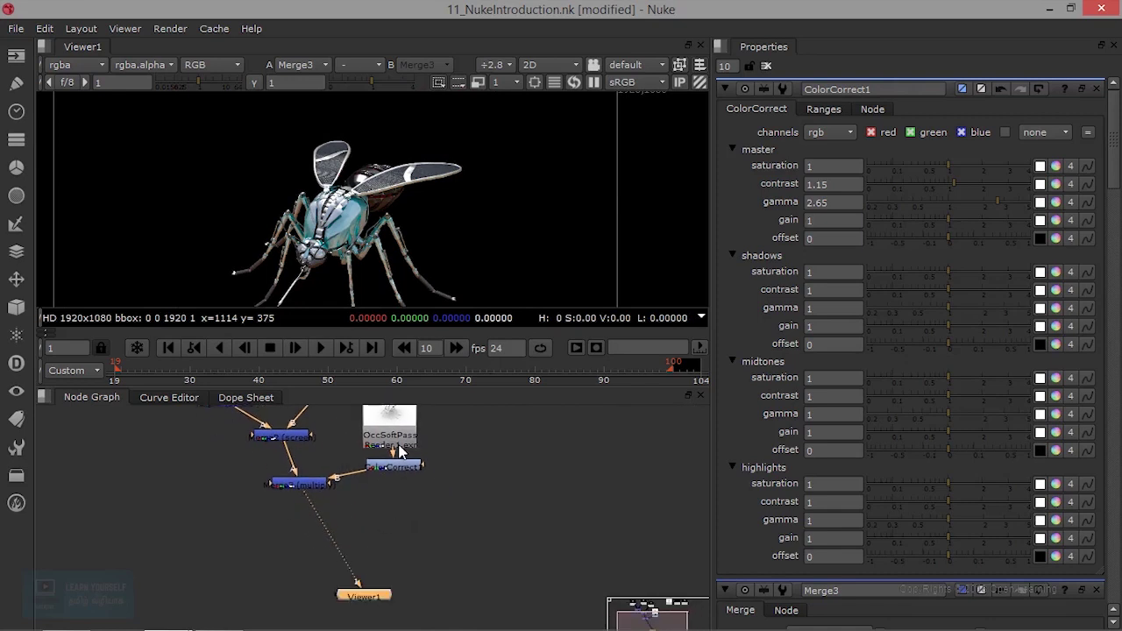
{"action": "left_click", "coordinate": [302, 487]}
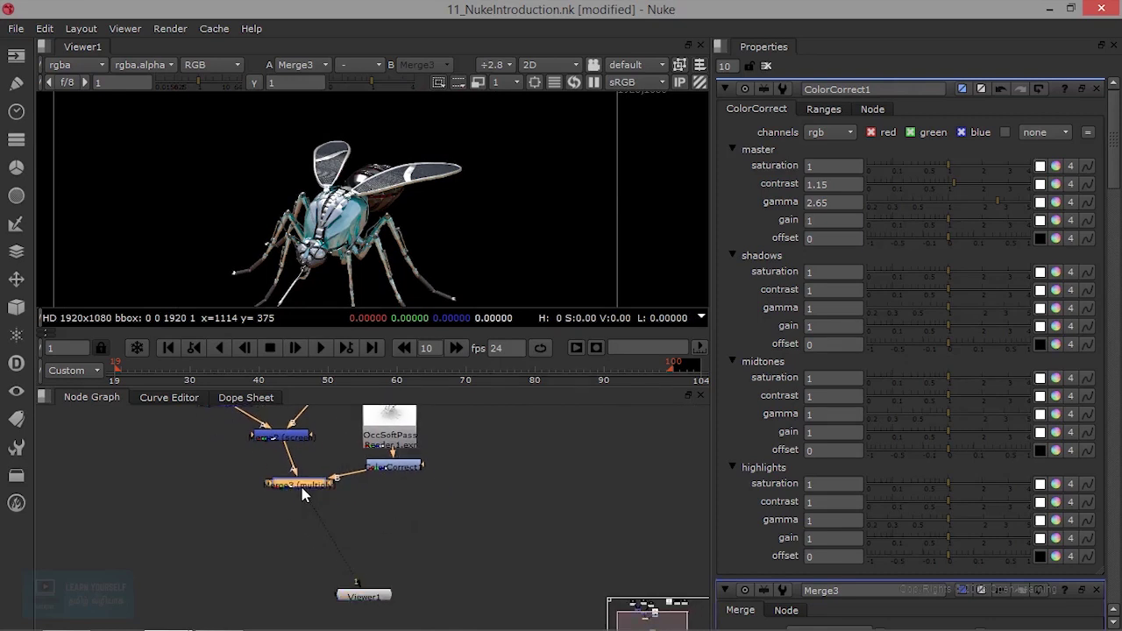
{"action": "key", "text": "m"}
{"action": "left_click_drag", "start_coordinate": [380, 486], "coordinate": [358, 537]}
Connect the OccTight pass to Merge4's B input and place it beside the merge
{"action": "scroll", "coordinate": [451, 492], "scroll_direction": "down", "scroll_amount": 4}
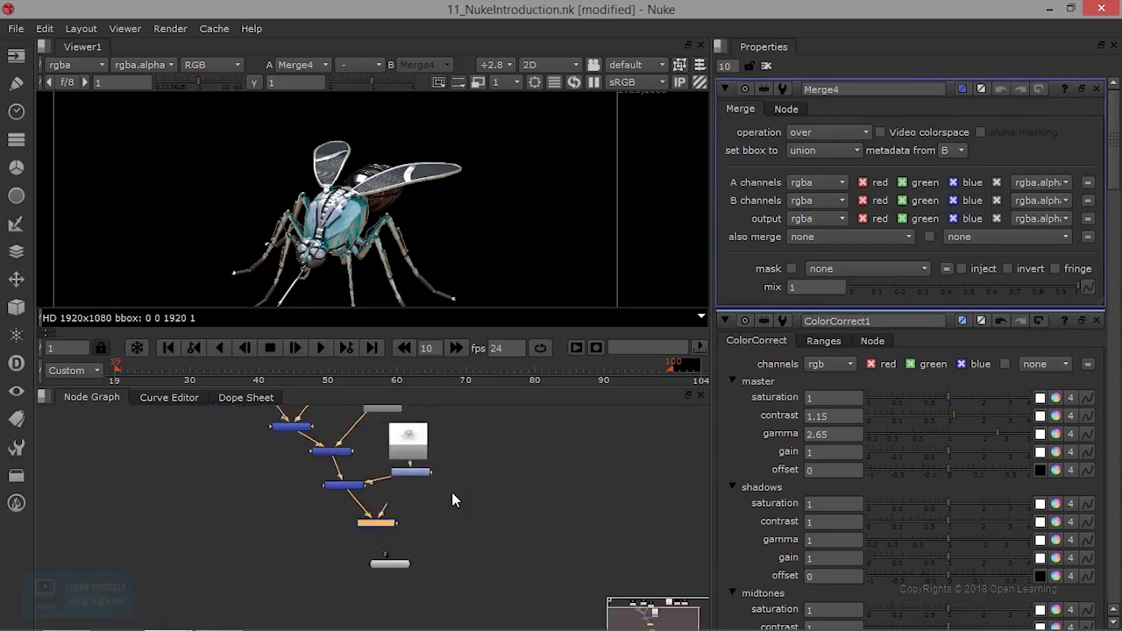
{"action": "left_click", "coordinate": [466, 509]}
{"action": "scroll", "coordinate": [404, 516], "scroll_direction": "up", "scroll_amount": 5}
{"action": "left_click_drag", "start_coordinate": [406, 513], "coordinate": [565, 460]}
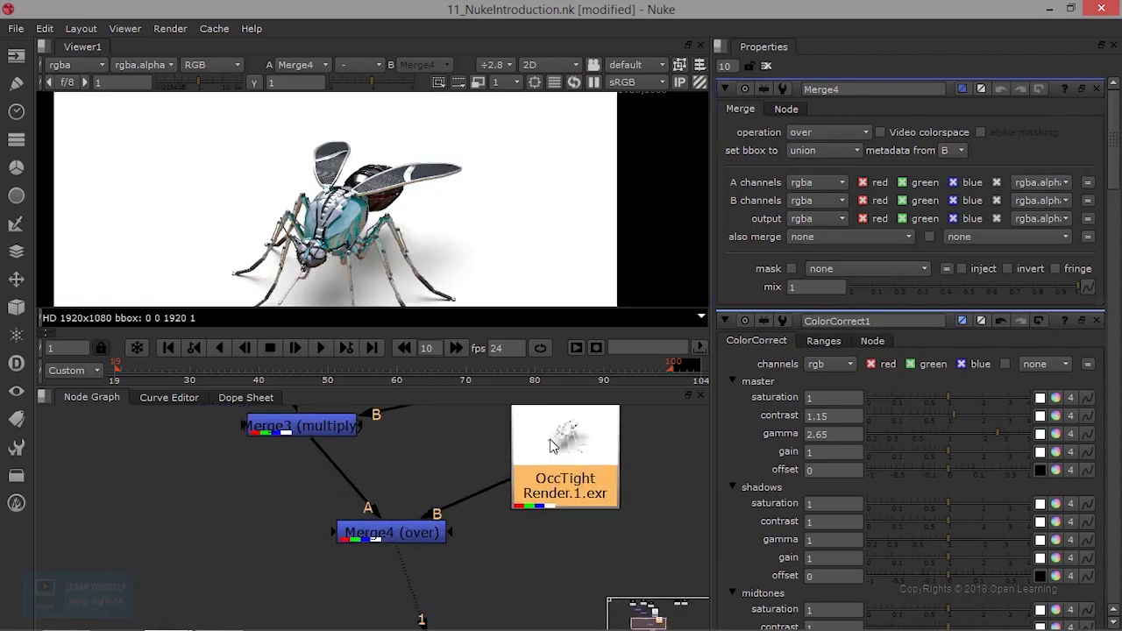
Set Merge4's operation to multiply and inspect the tight occlusion on the mosquito's body
{"action": "scroll", "coordinate": [375, 240], "scroll_direction": "up", "scroll_amount": 3}
{"action": "scroll", "coordinate": [374, 239], "scroll_direction": "up", "scroll_amount": 3}
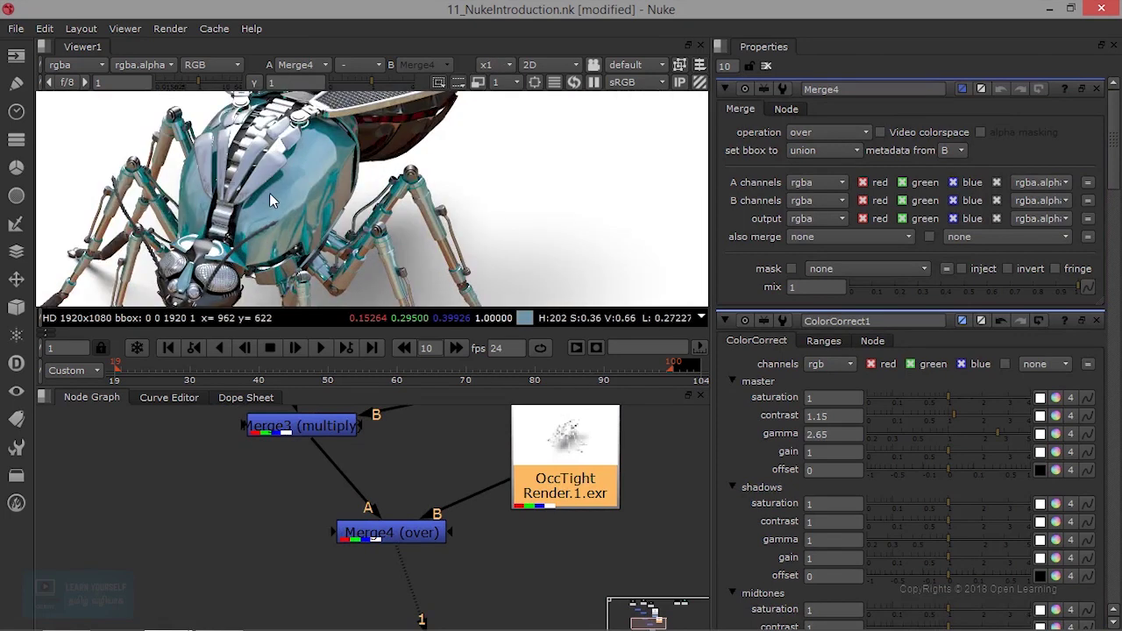
{"action": "left_click", "coordinate": [412, 533]}
{"action": "left_click", "coordinate": [828, 132]}
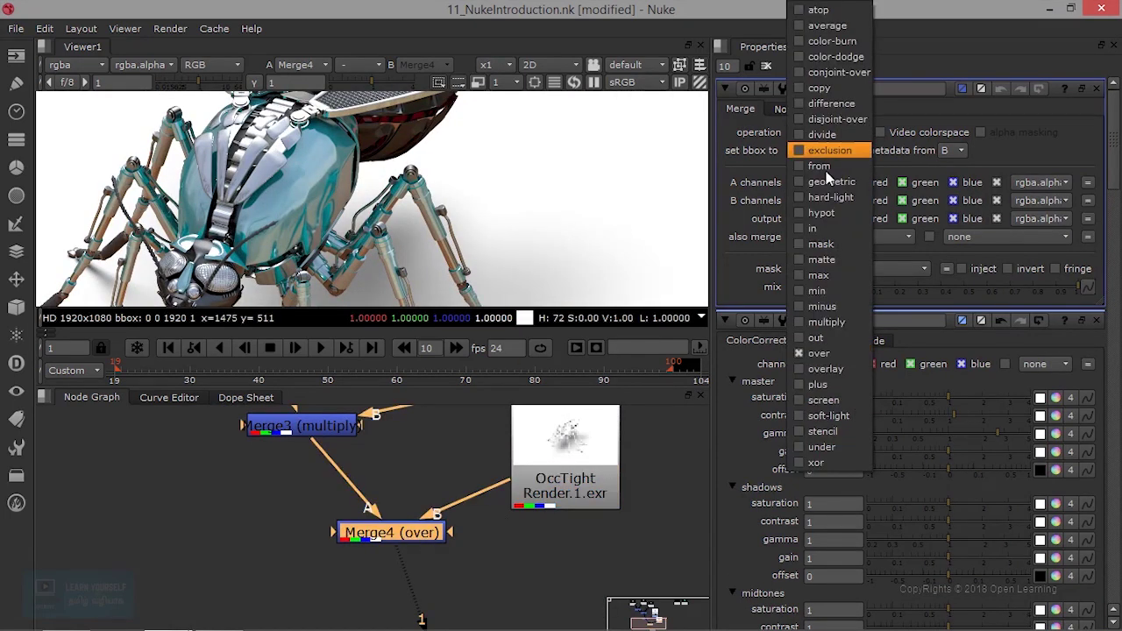
{"action": "left_click", "coordinate": [840, 322]}
{"action": "scroll", "coordinate": [277, 178], "scroll_direction": "up", "scroll_amount": 2}
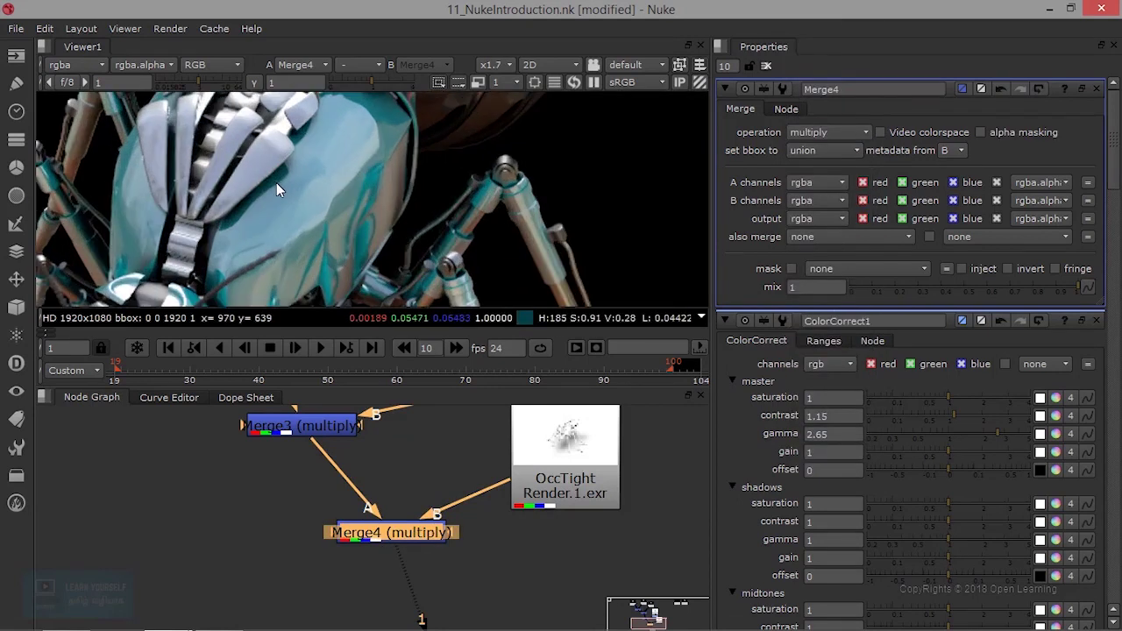
{"action": "scroll", "coordinate": [277, 178], "scroll_direction": "up", "scroll_amount": 2}
Insert a ColorCorrect node between OccTight and Merge4, and space the nodes apart in the graph
{"action": "left_click", "coordinate": [537, 415]}
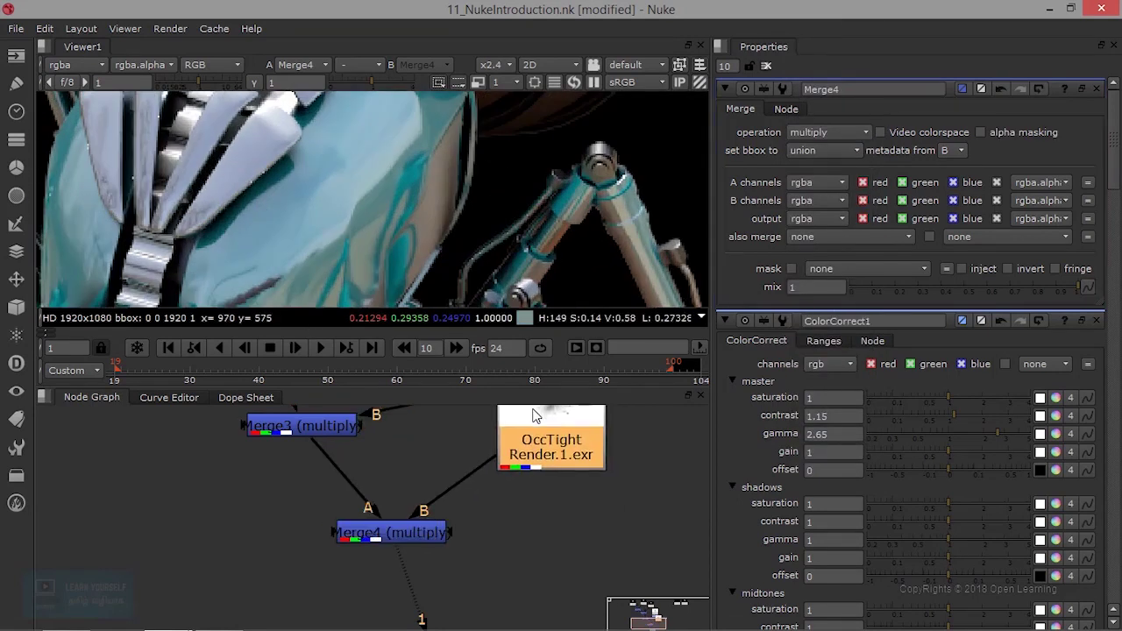
{"action": "key", "text": "c"}
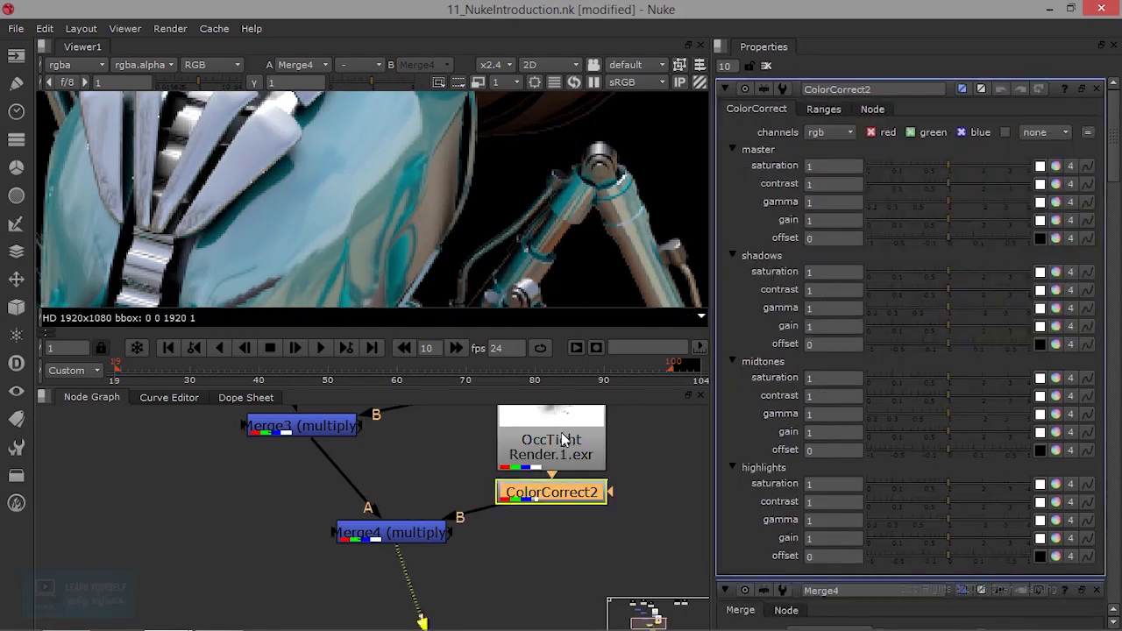
{"action": "left_click_drag", "start_coordinate": [392, 532], "coordinate": [396, 569]}
{"action": "left_click_drag", "start_coordinate": [543, 499], "coordinate": [537, 509]}
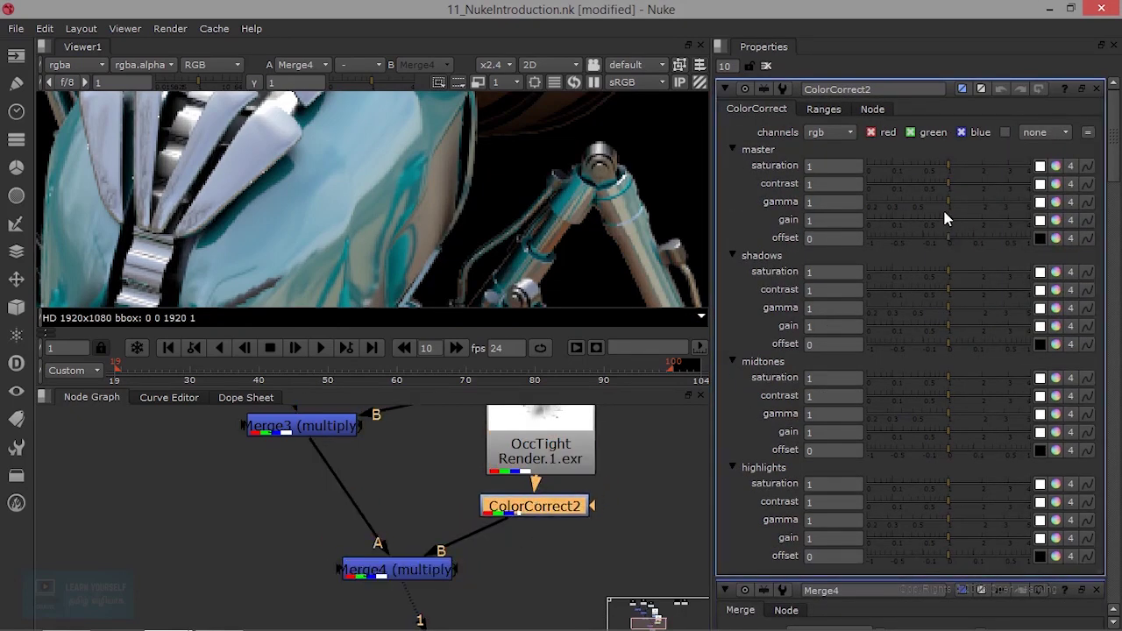
Set ColorCorrect2's master gamma to 1.6 to soften the tight occlusion shading
{"action": "left_click_drag", "start_coordinate": [951, 201], "coordinate": [1005, 205]}
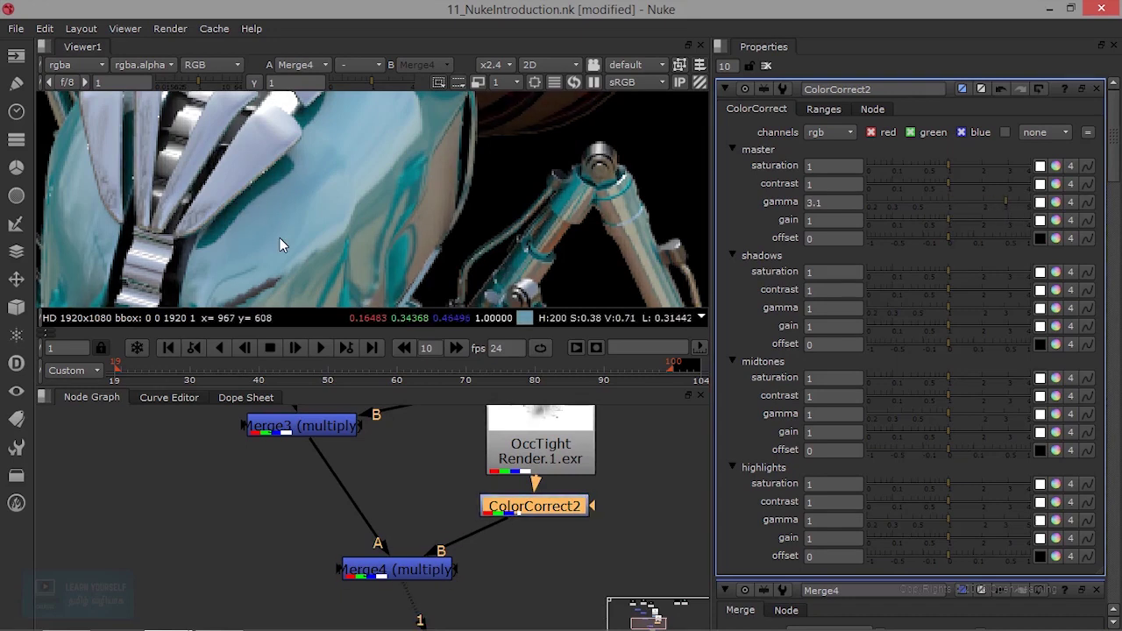
{"action": "middle_click_drag", "start_coordinate": [368, 240], "coordinate": [376, 116]}
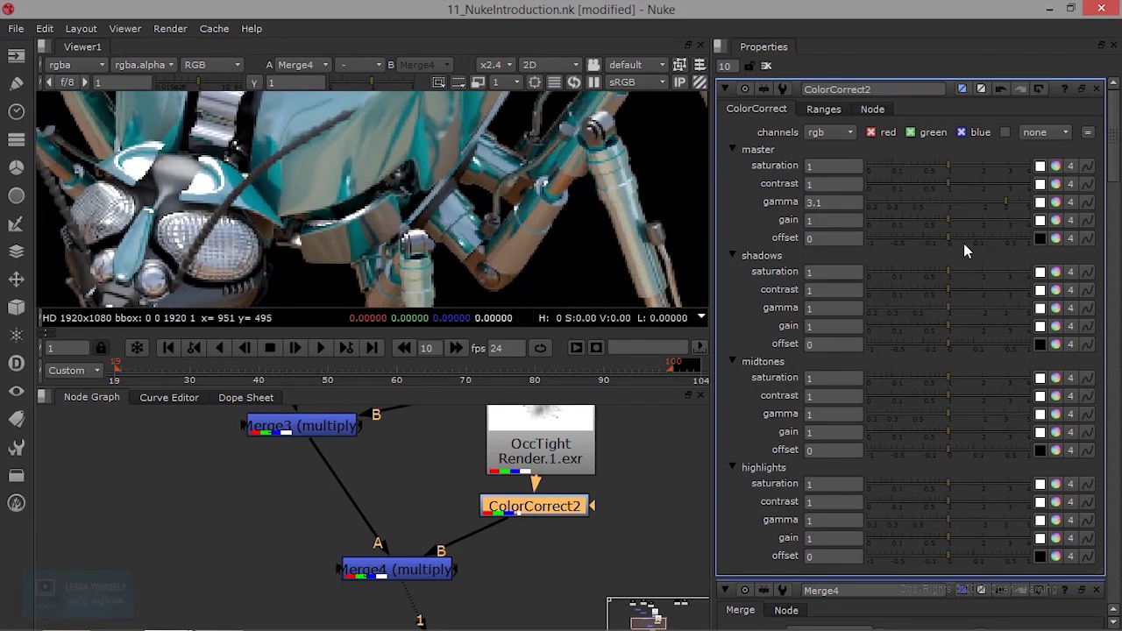
{"action": "left_click_drag", "start_coordinate": [1006, 204], "coordinate": [971, 220]}
{"action": "scroll", "coordinate": [491, 232], "scroll_direction": "down", "scroll_amount": 5}
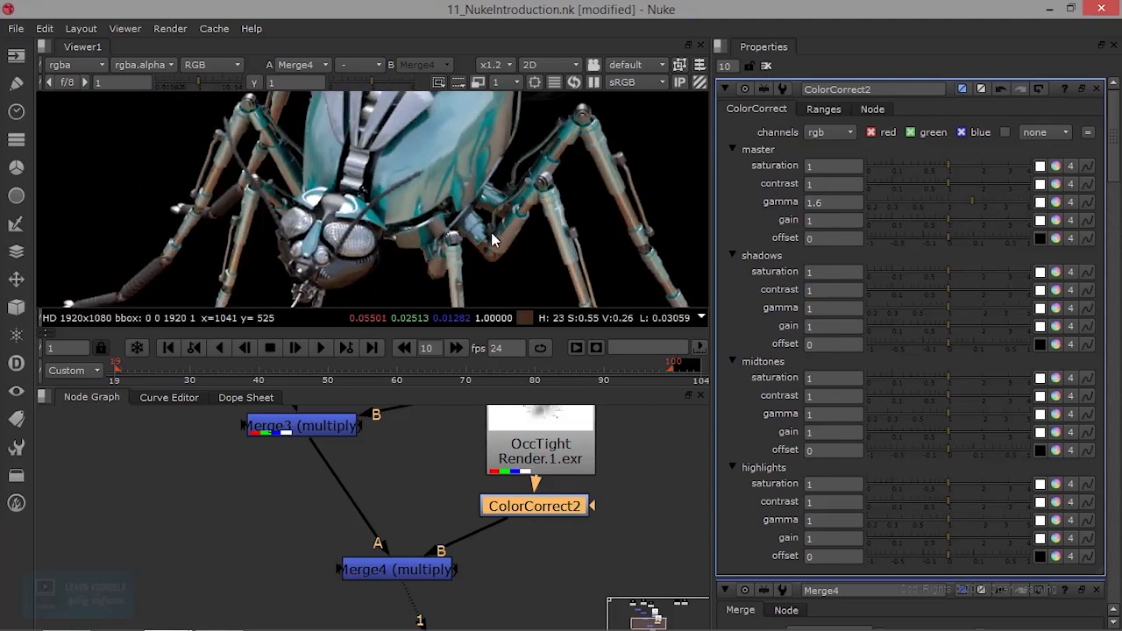
Nudge Merge4, the OccTight branch and Viewer1 to tidy the lower end of the node tree
{"action": "left_click", "coordinate": [412, 572]}
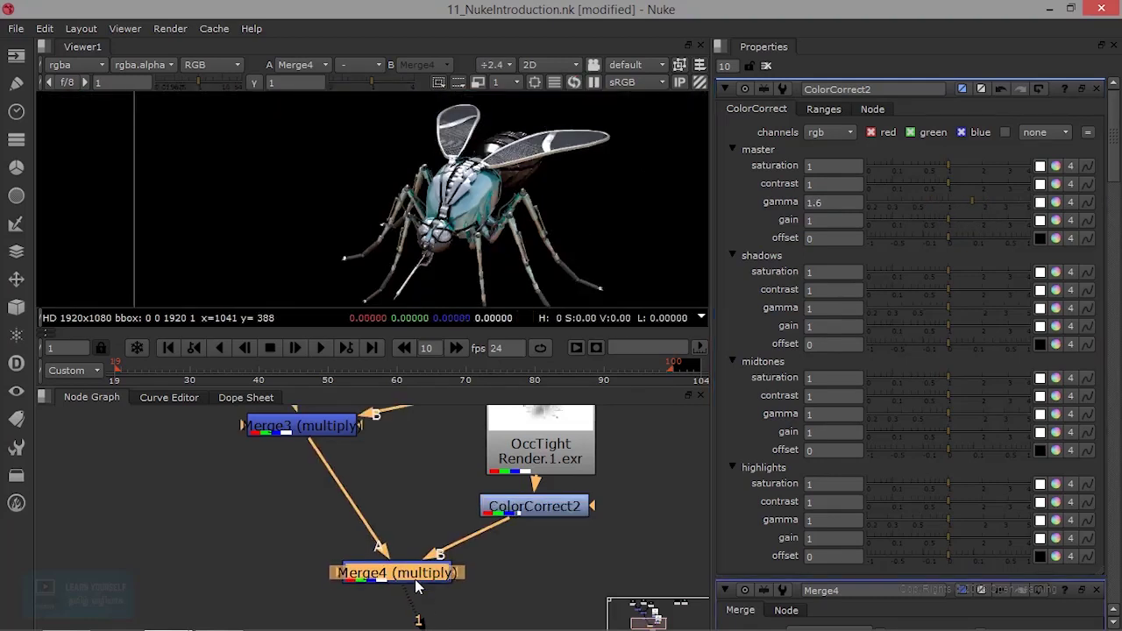
{"action": "scroll", "coordinate": [462, 559], "scroll_direction": "down", "scroll_amount": 2}
{"action": "scroll", "coordinate": [462, 558], "scroll_direction": "down", "scroll_amount": 4}
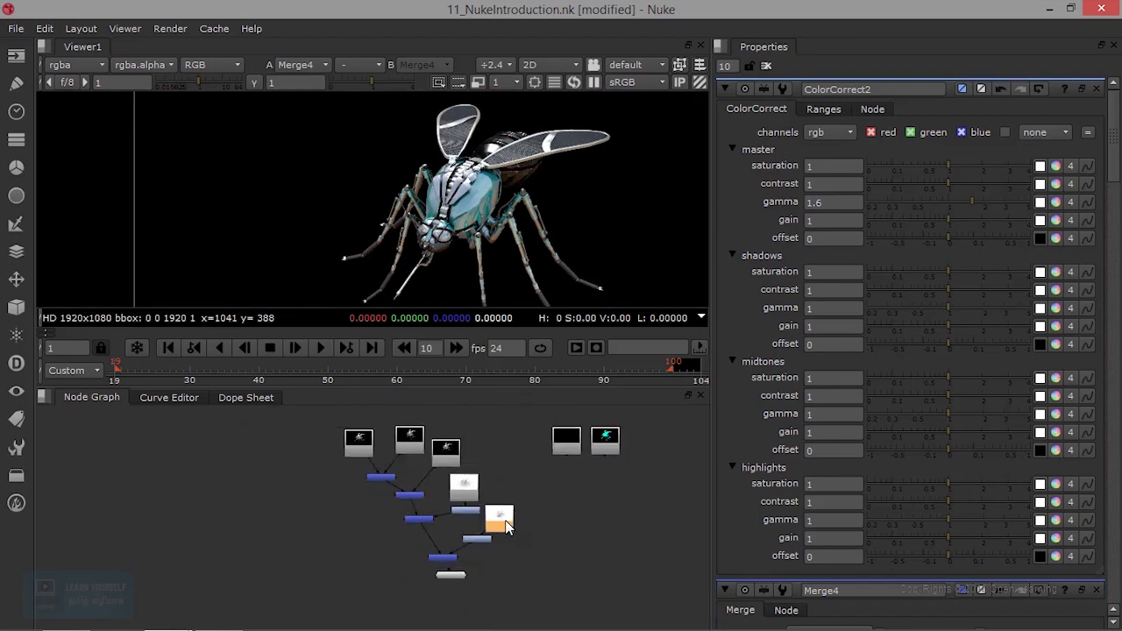
{"action": "left_click", "coordinate": [484, 539]}
{"action": "left_click_drag", "start_coordinate": [448, 581], "coordinate": [451, 588]}
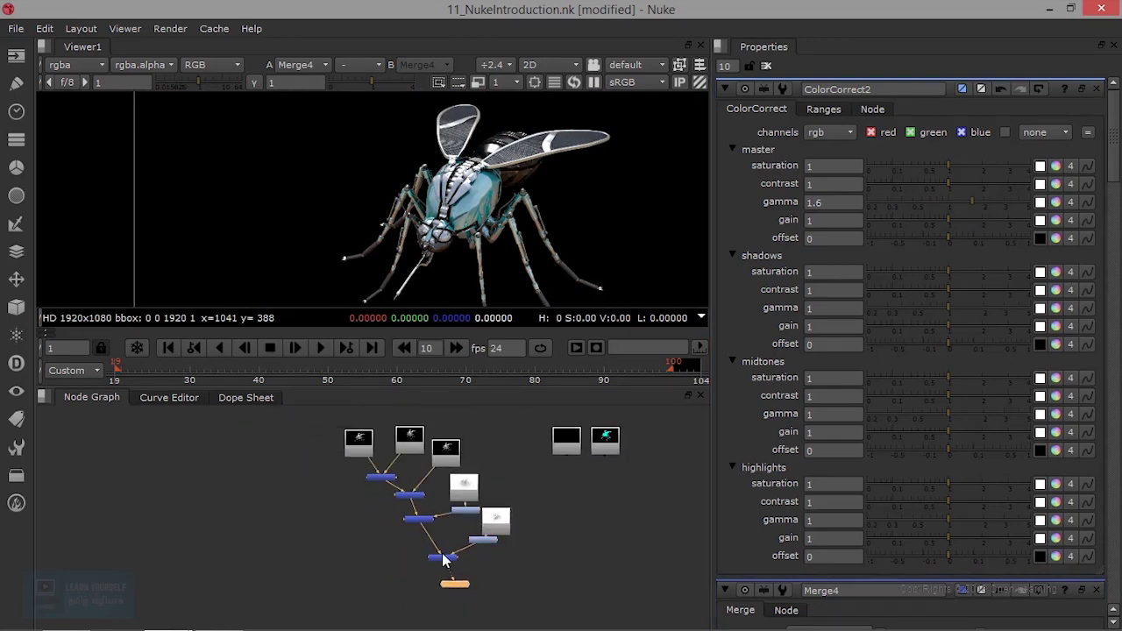
Select the whole connected node tree from the render passes to Viewer1 and auto-arrange its layout
{"action": "left_click_drag", "start_coordinate": [309, 426], "coordinate": [541, 611]}
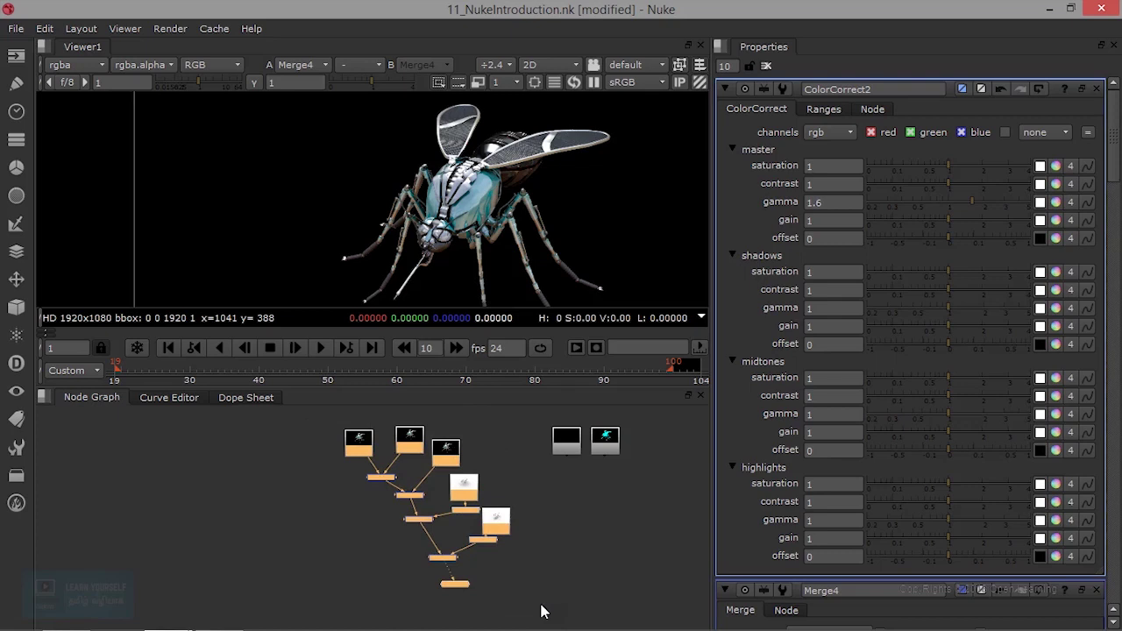
{"action": "key", "text": "l"}
{"action": "scroll", "coordinate": [515, 557], "scroll_direction": "up", "scroll_amount": 6}
{"action": "scroll", "coordinate": [549, 501], "scroll_direction": "down", "scroll_amount": 3}
{"action": "scroll", "coordinate": [527, 591], "scroll_direction": "up", "scroll_amount": 1}
{"action": "left_click", "coordinate": [573, 575]}
{"action": "scroll", "coordinate": [573, 574], "scroll_direction": "down", "scroll_amount": 2}
{"action": "scroll", "coordinate": [574, 575], "scroll_direction": "up", "scroll_amount": 2}
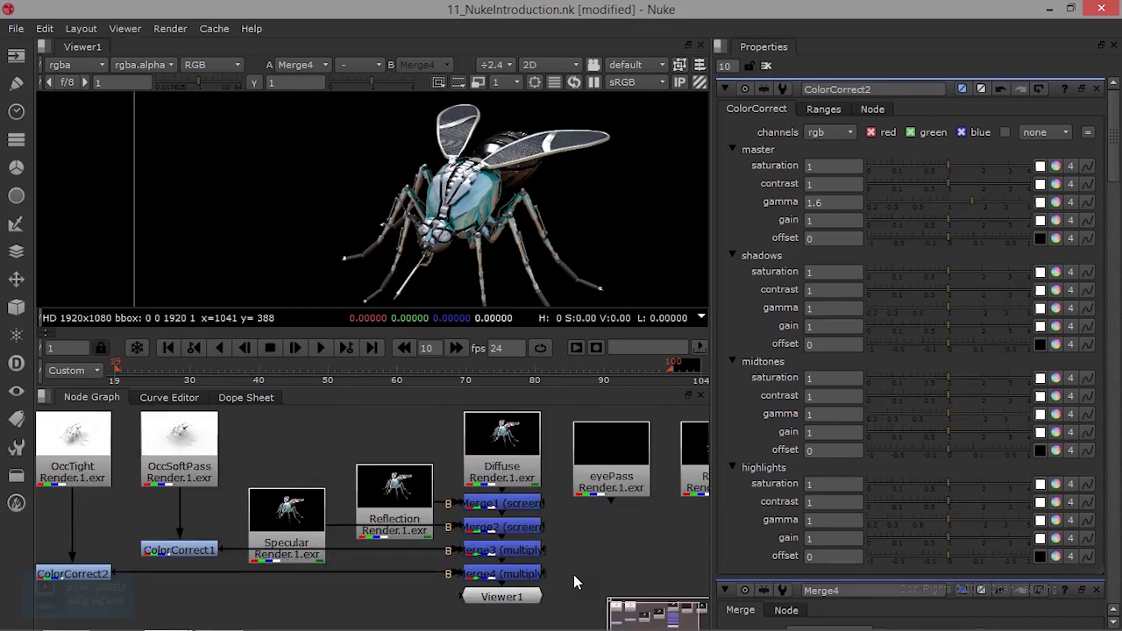
Lower Viewer1 to leave space below Merge4 and place the eyePass node below the Specular pass
{"action": "left_click_drag", "start_coordinate": [488, 538], "coordinate": [495, 610]}
{"action": "scroll", "coordinate": [505, 585], "scroll_direction": "down", "scroll_amount": 1}
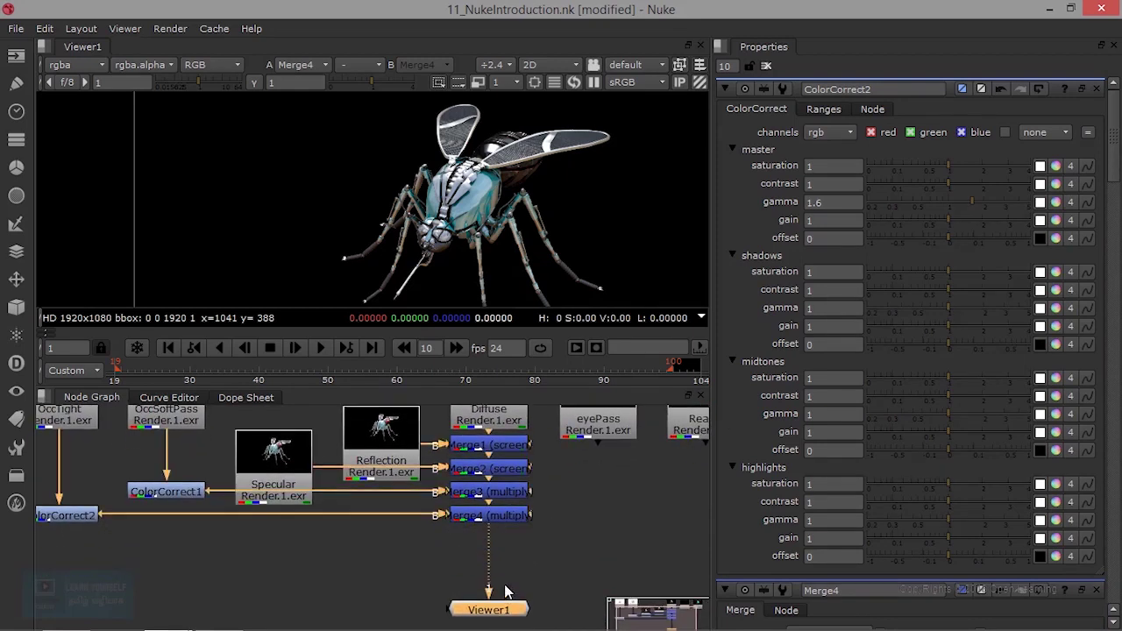
{"action": "left_click_drag", "start_coordinate": [554, 468], "coordinate": [330, 593]}
{"action": "scroll", "coordinate": [326, 579], "scroll_direction": "up", "scroll_amount": 2}
Insert a Merge node in over mode between Merge4 and Viewer1, with eyePass connected to its B input
{"action": "left_click", "coordinate": [563, 526]}
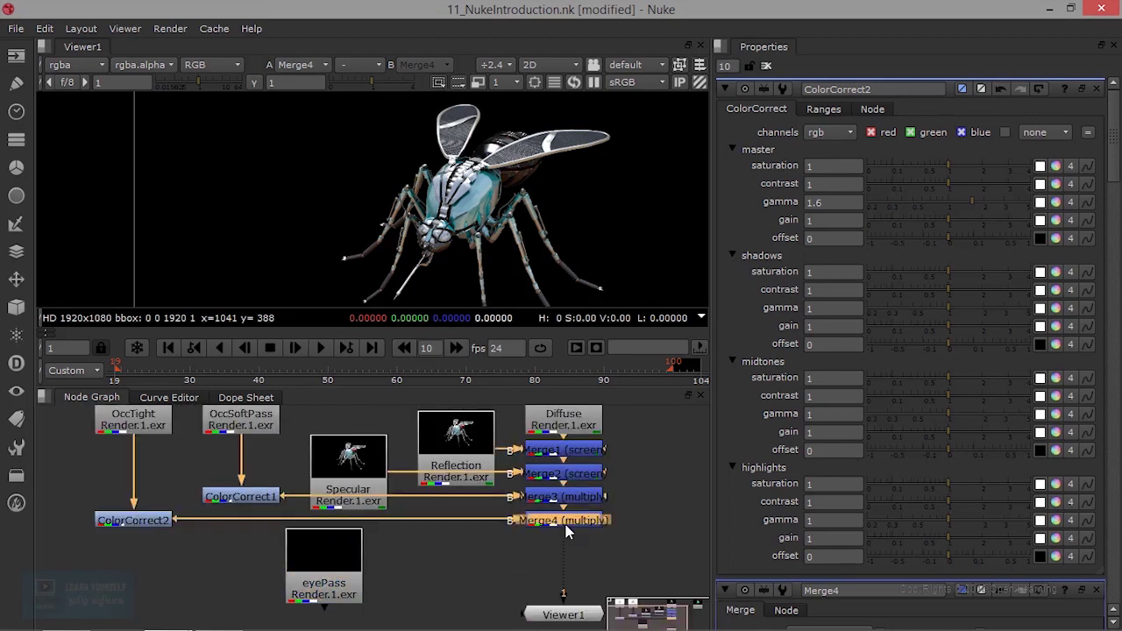
{"action": "key", "text": "m"}
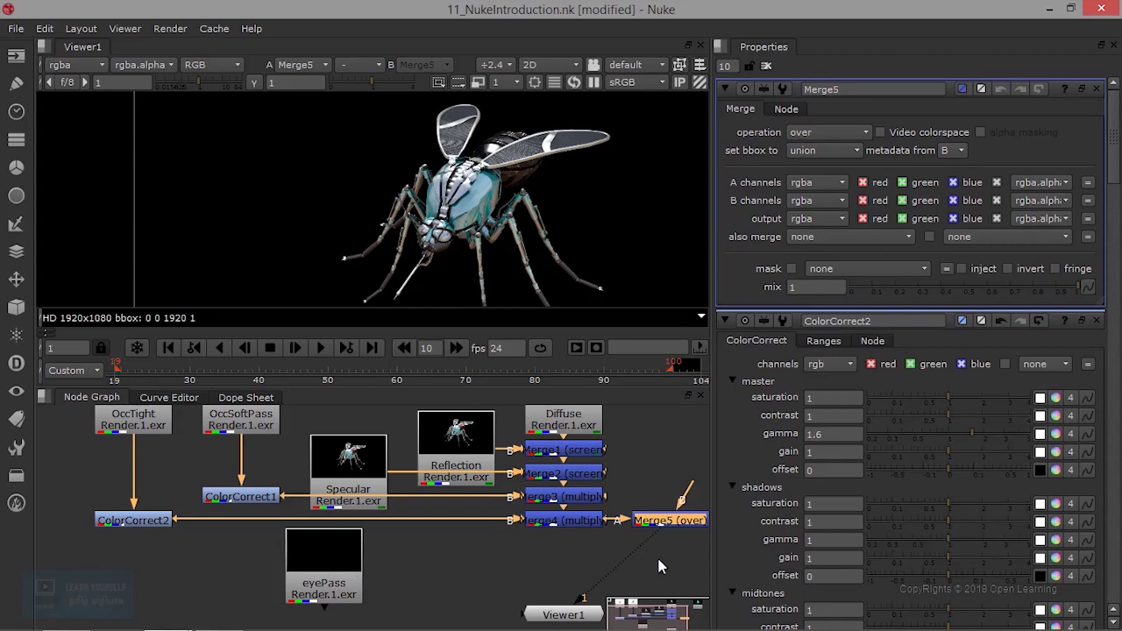
{"action": "left_click_drag", "start_coordinate": [668, 520], "coordinate": [326, 565]}
{"action": "left_click", "coordinate": [570, 615]}
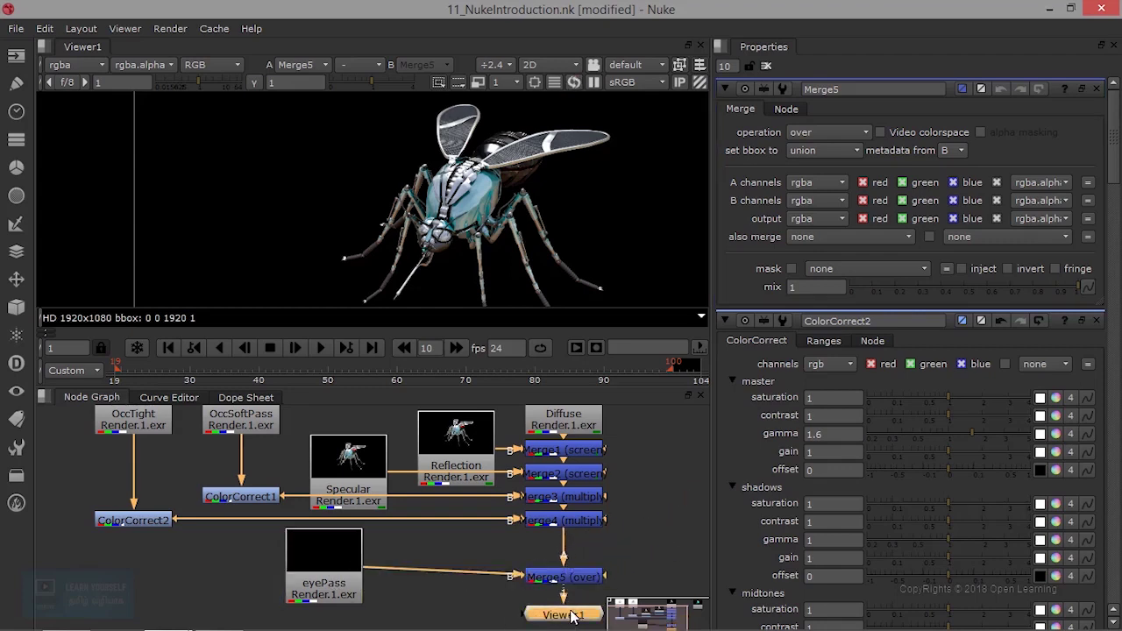
Examine the glow at the mosquito's mouth, disconnecting and reconnecting eyePass at Merge5's B input to compare the result
{"action": "scroll", "coordinate": [412, 237], "scroll_direction": "up", "scroll_amount": 4}
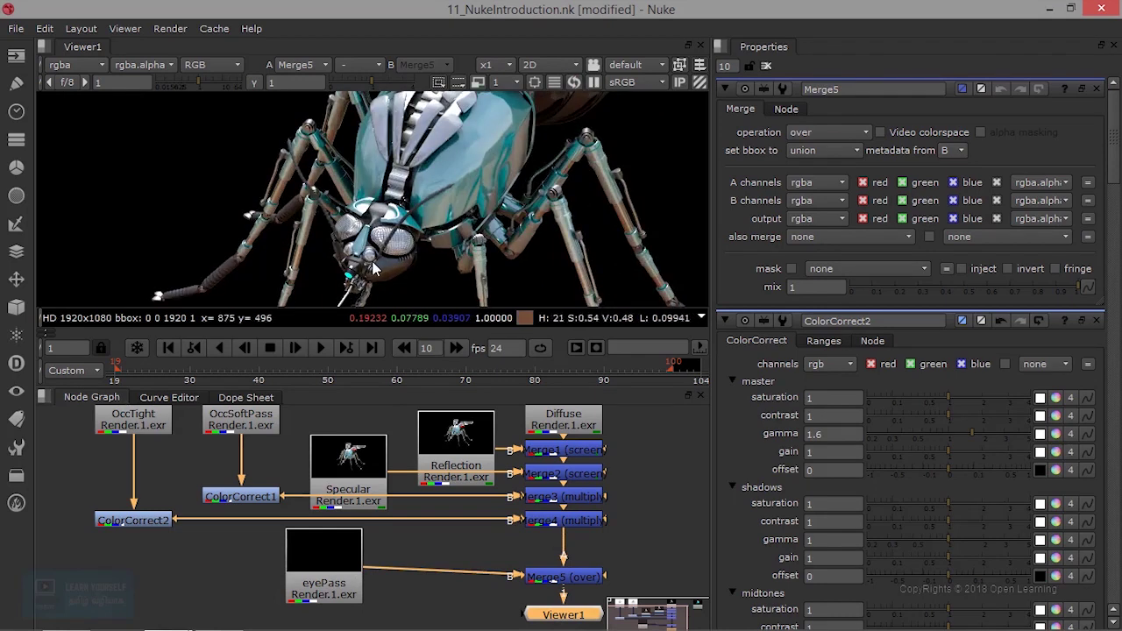
{"action": "middle_click_drag", "start_coordinate": [374, 271], "coordinate": [408, 225]}
{"action": "scroll", "coordinate": [408, 226], "scroll_direction": "up", "scroll_amount": 6}
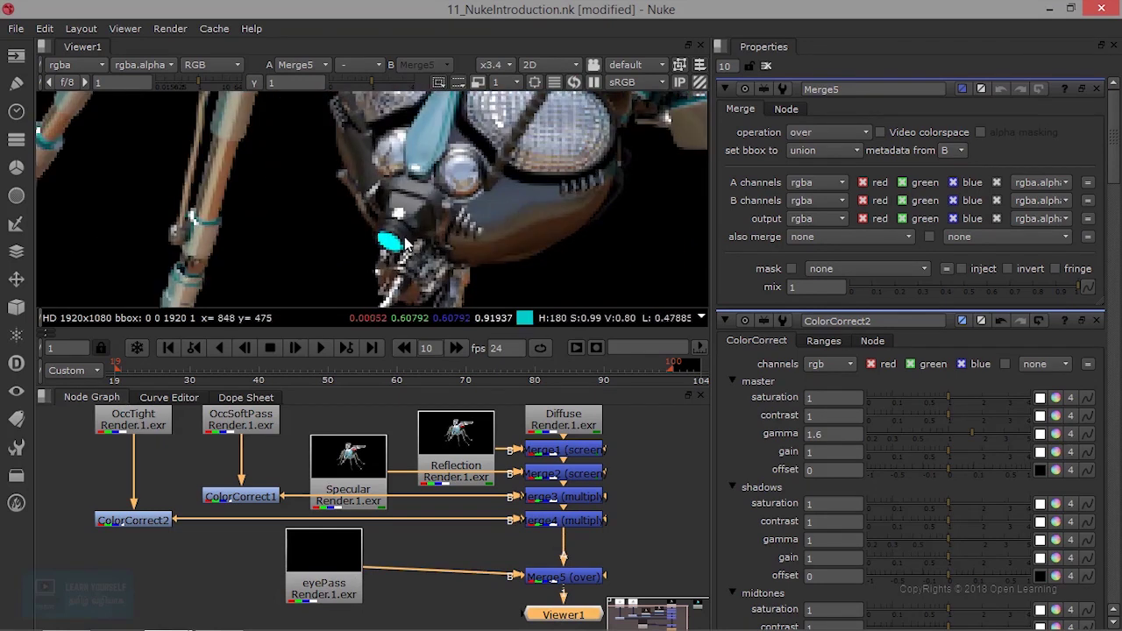
{"action": "left_click", "coordinate": [341, 568]}
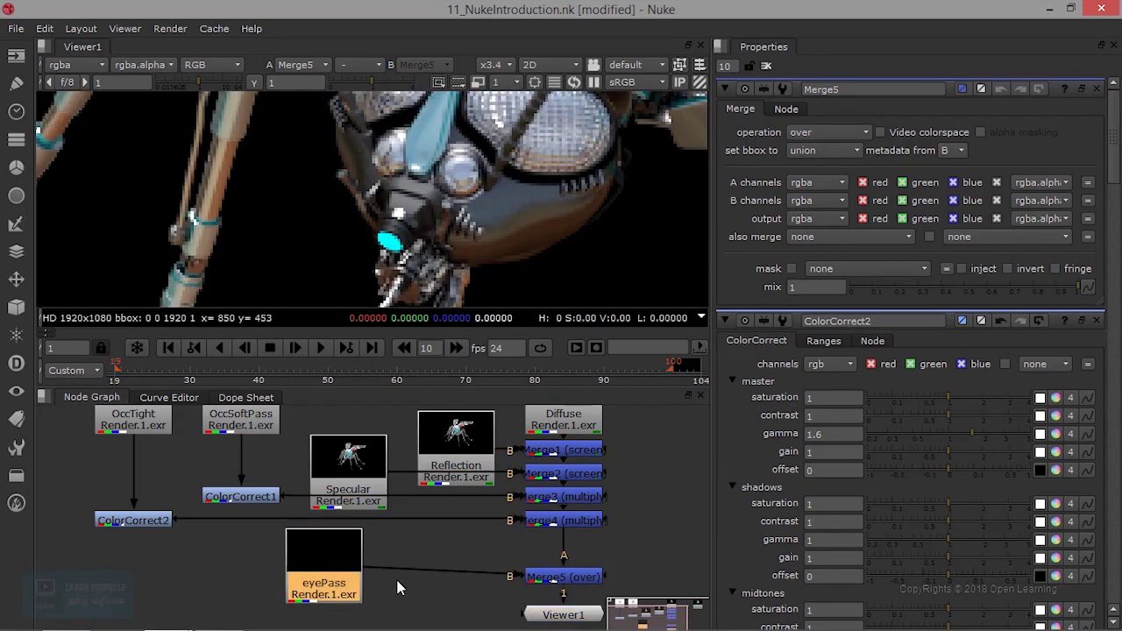
{"action": "left_click_drag", "start_coordinate": [397, 587], "coordinate": [448, 552]}
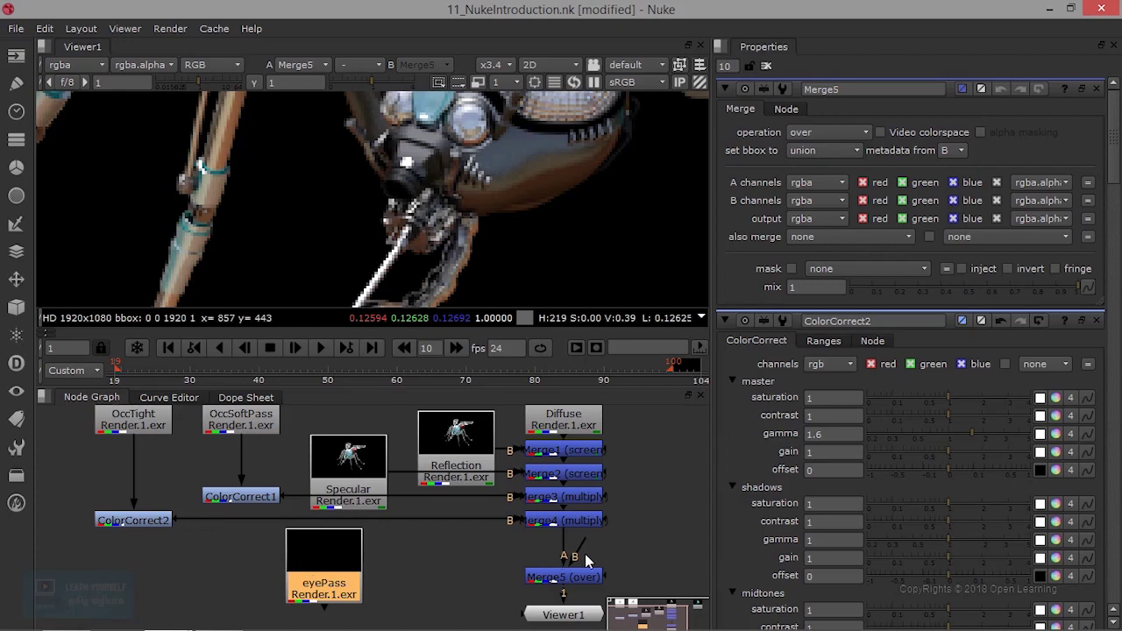
{"action": "left_click_drag", "start_coordinate": [586, 548], "coordinate": [351, 566]}
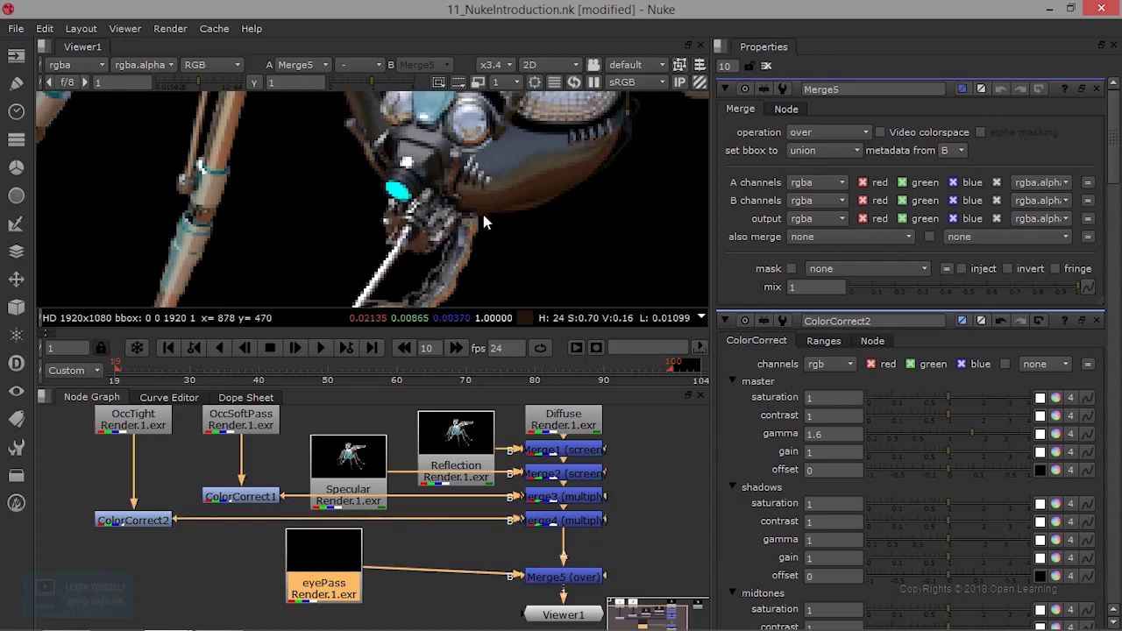
{"action": "scroll", "coordinate": [438, 263], "scroll_direction": "down", "scroll_amount": 6}
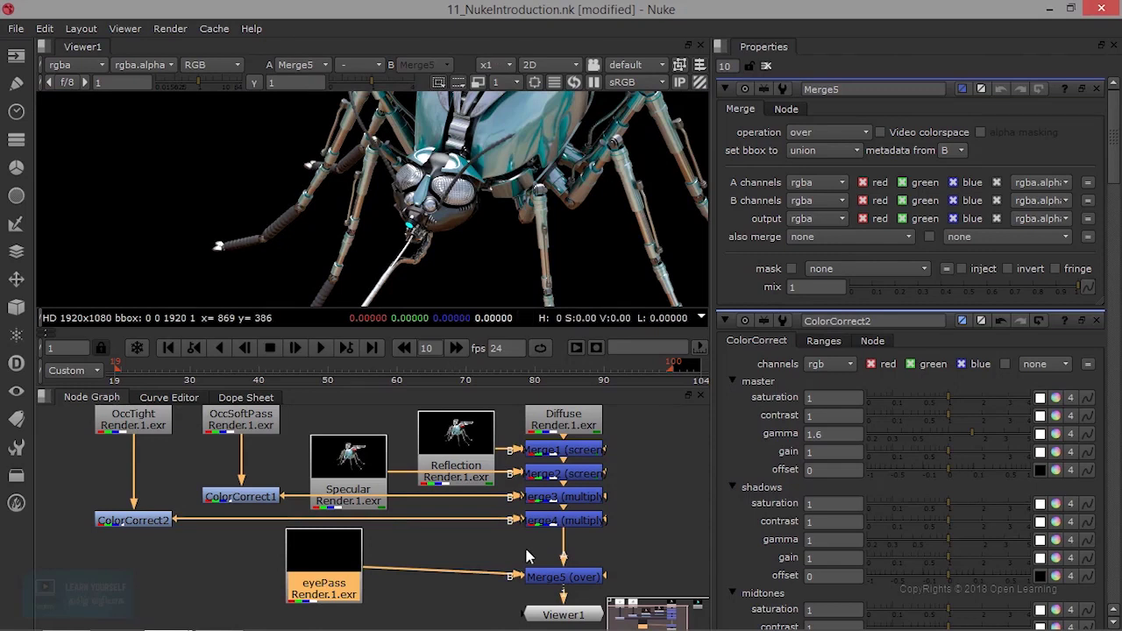
{"action": "left_click", "coordinate": [562, 579]}
{"action": "scroll", "coordinate": [591, 495], "scroll_direction": "down", "scroll_amount": 3}
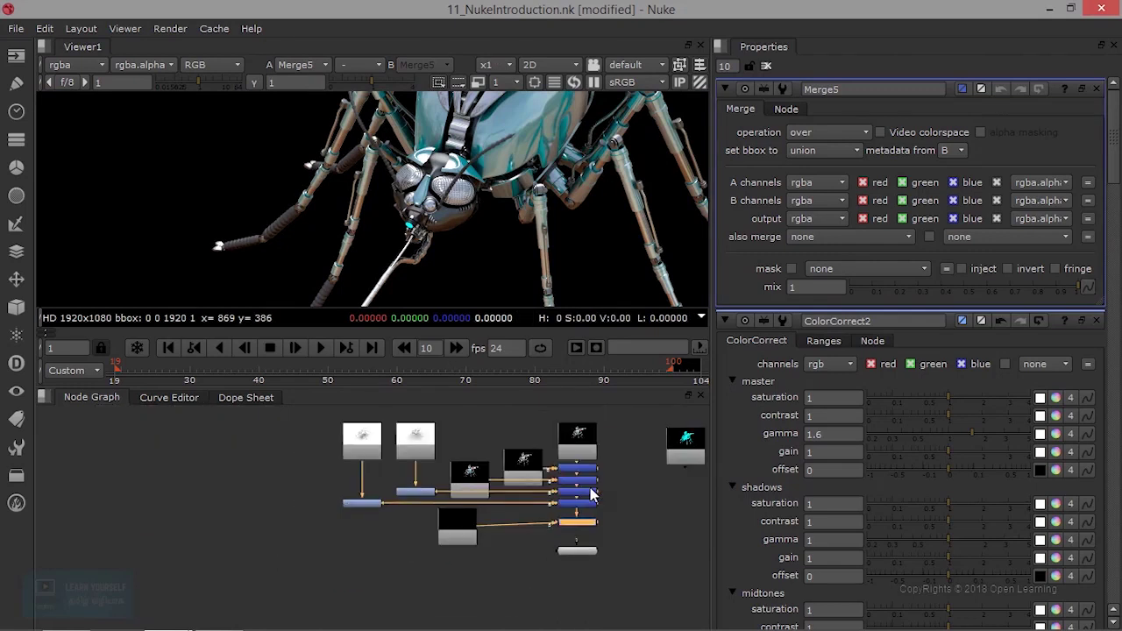
Import Render.1.exr from colorPass/HDFinalRender as a Read node and place it to the right of Merge5
{"action": "left_click", "coordinate": [682, 441]}
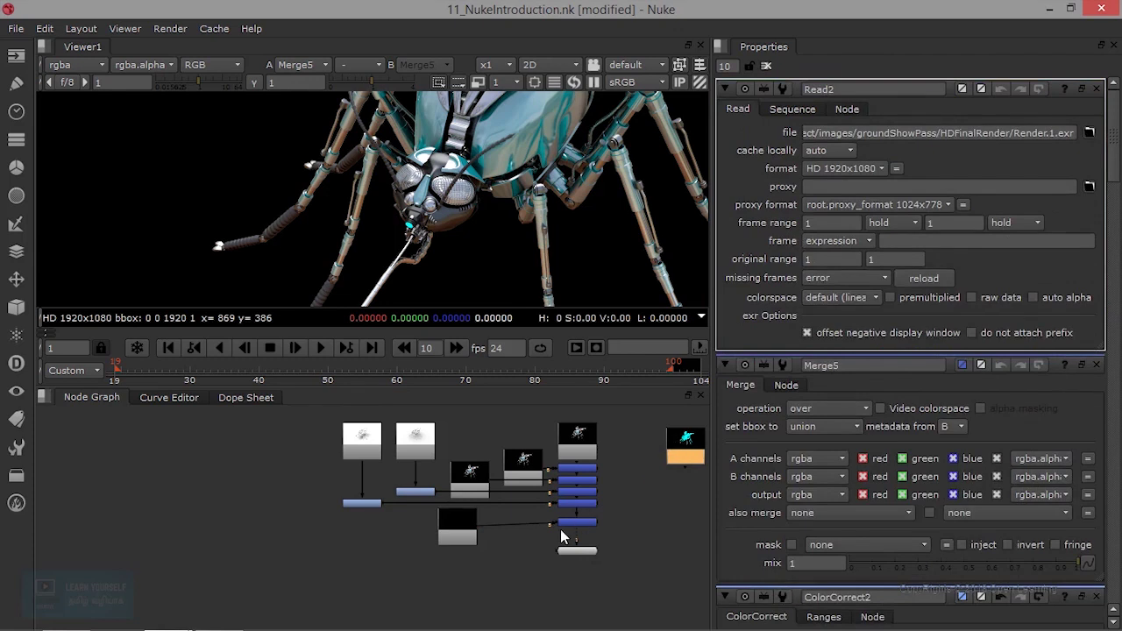
{"action": "scroll", "coordinate": [478, 535], "scroll_direction": "up", "scroll_amount": 5}
{"action": "scroll", "coordinate": [447, 531], "scroll_direction": "down", "scroll_amount": 5}
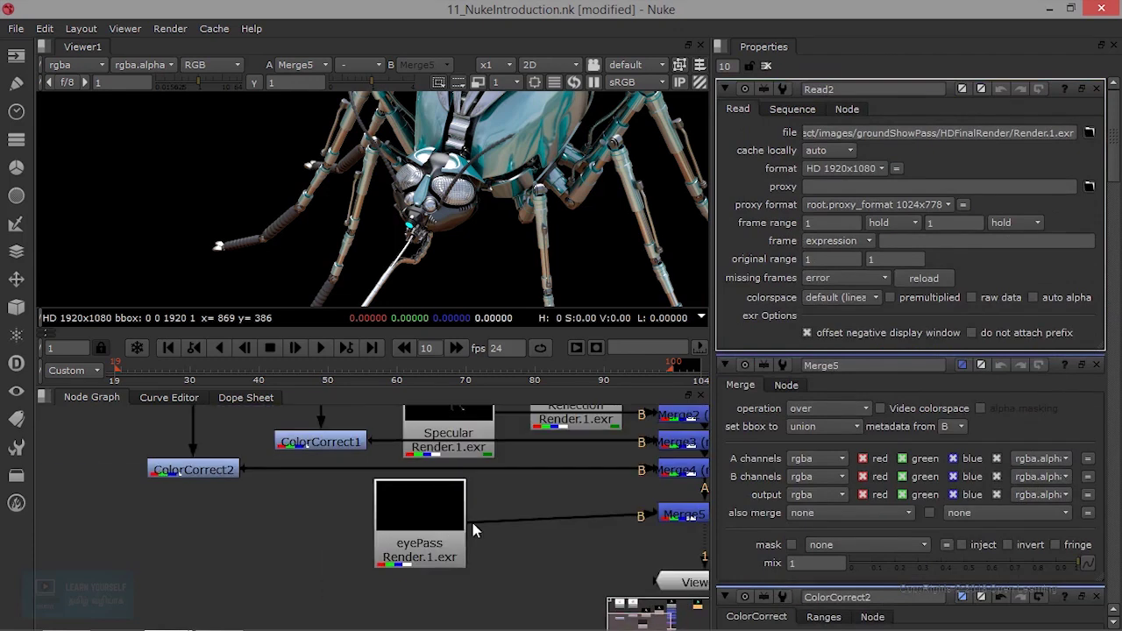
{"action": "middle_click_drag", "start_coordinate": [649, 561], "coordinate": [284, 564]}
{"action": "scroll", "coordinate": [491, 500], "scroll_direction": "up", "scroll_amount": 2}
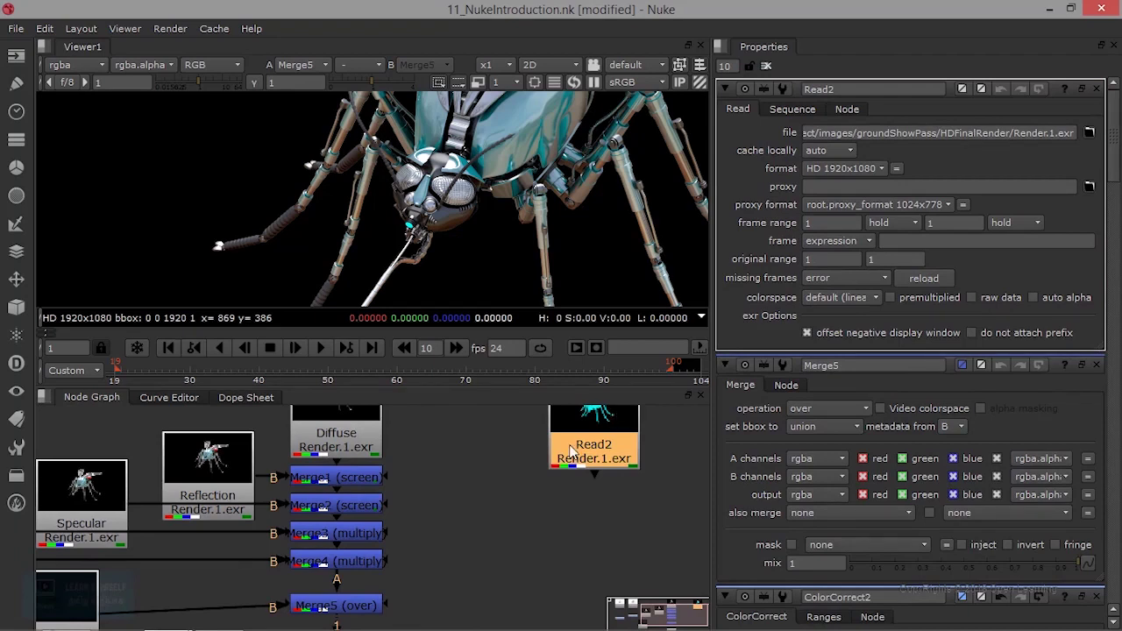
{"action": "key", "text": "r"}
{"action": "left_click", "coordinate": [197, 278]}
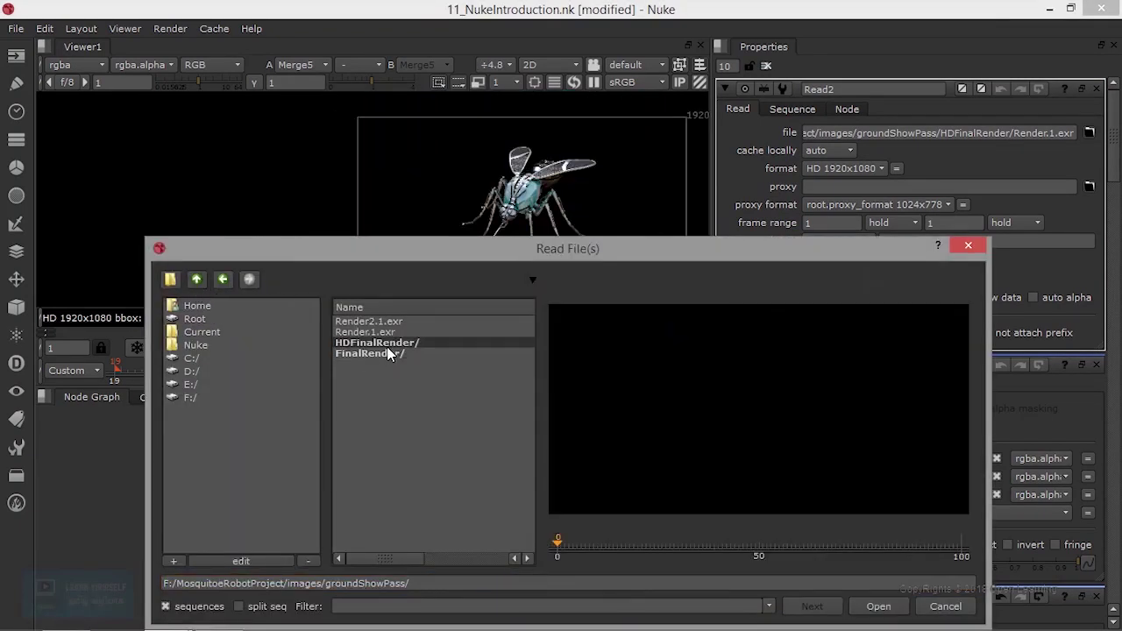
{"action": "left_click", "coordinate": [196, 280]}
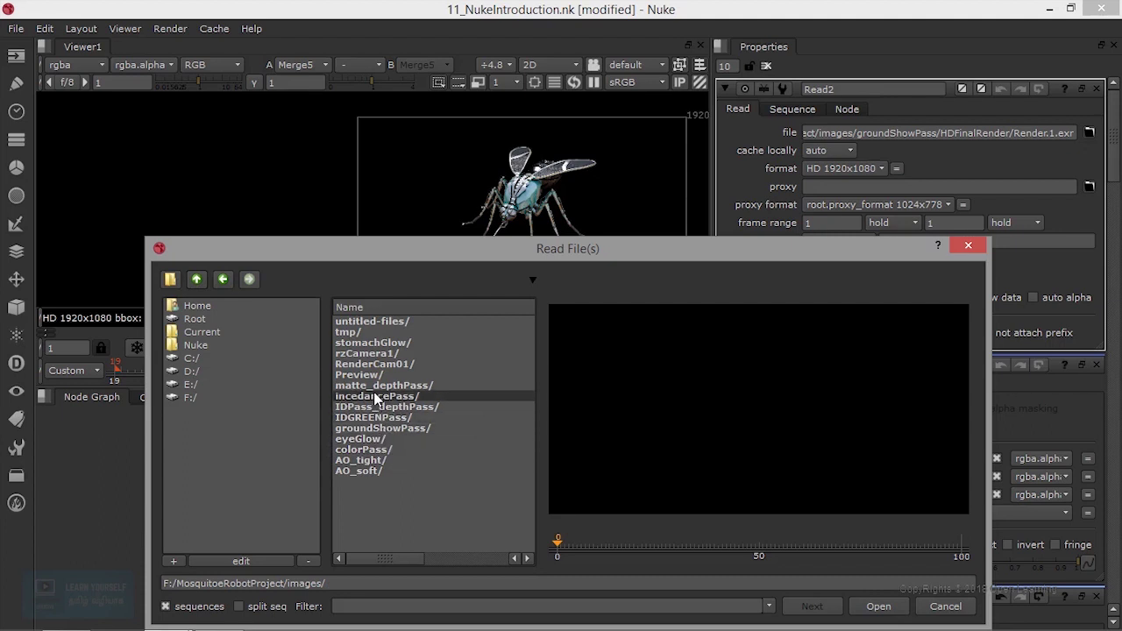
{"action": "double_click", "coordinate": [369, 449]}
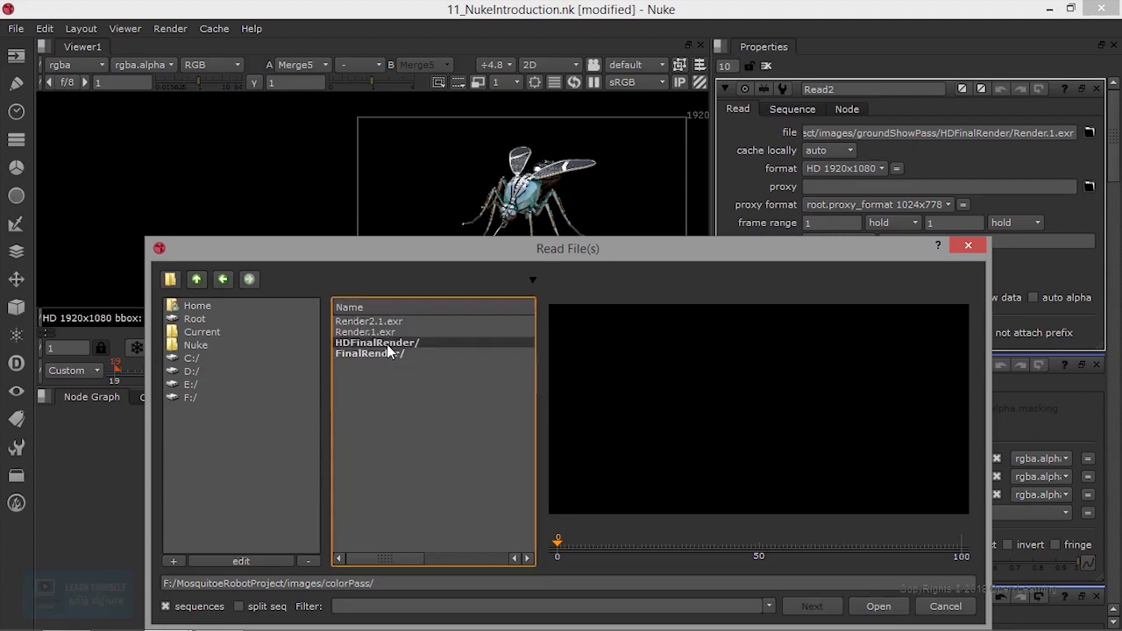
{"action": "double_click", "coordinate": [387, 344]}
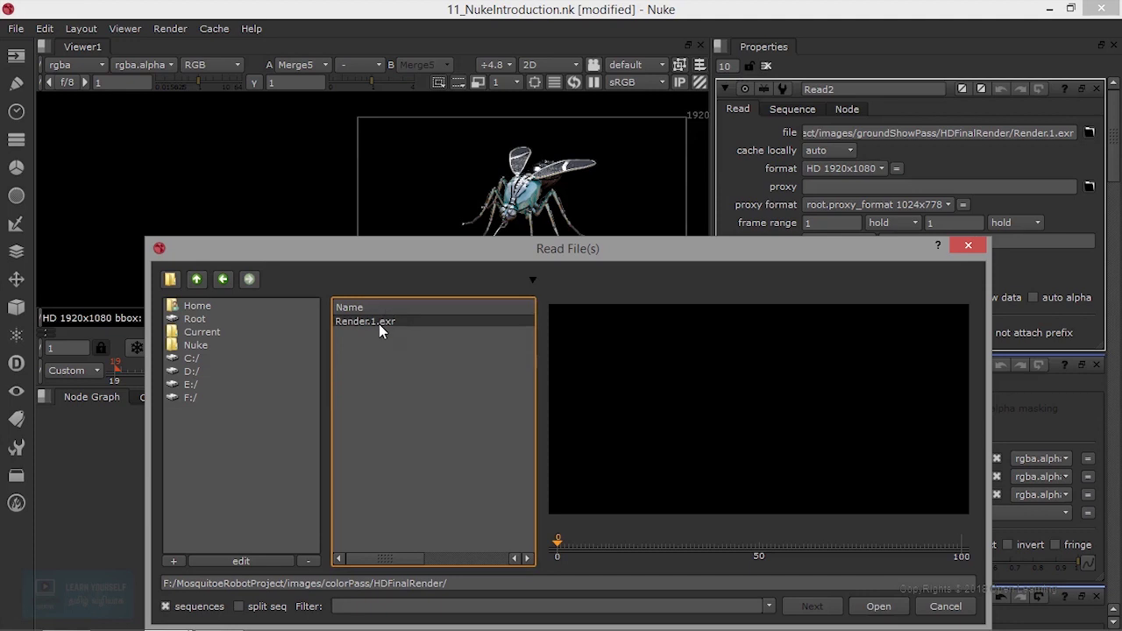
{"action": "left_click", "coordinate": [880, 606]}
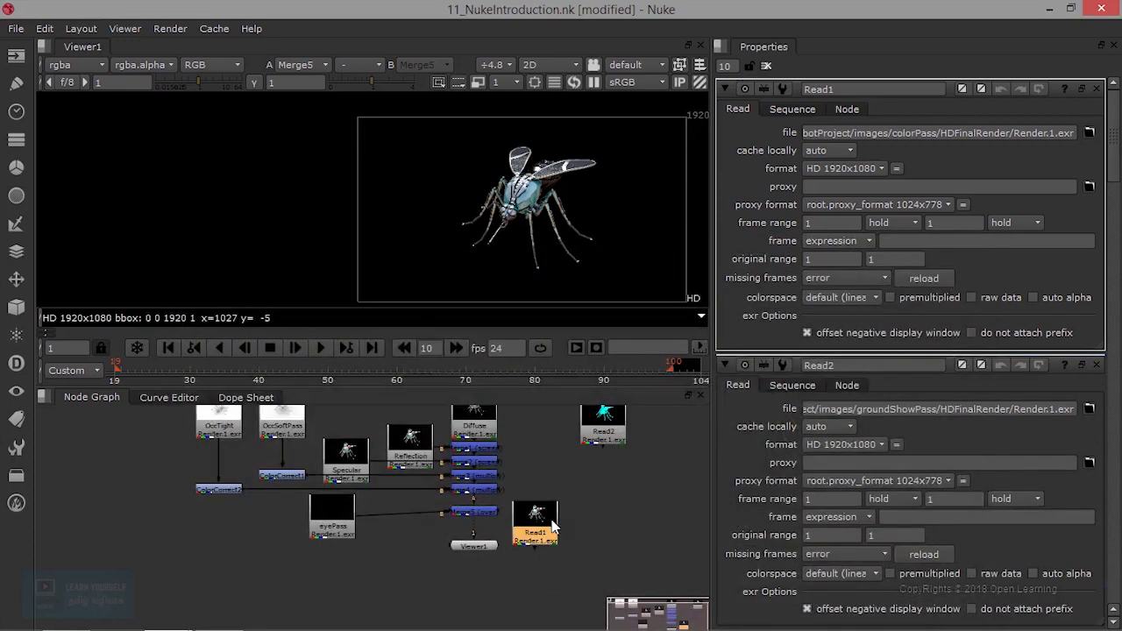
{"action": "left_click_drag", "start_coordinate": [552, 525], "coordinate": [599, 507]}
Compare the mosquito's abdomen in the color pass and in the Merge5 composite by viewing them alternately
{"action": "key", "text": "1"}
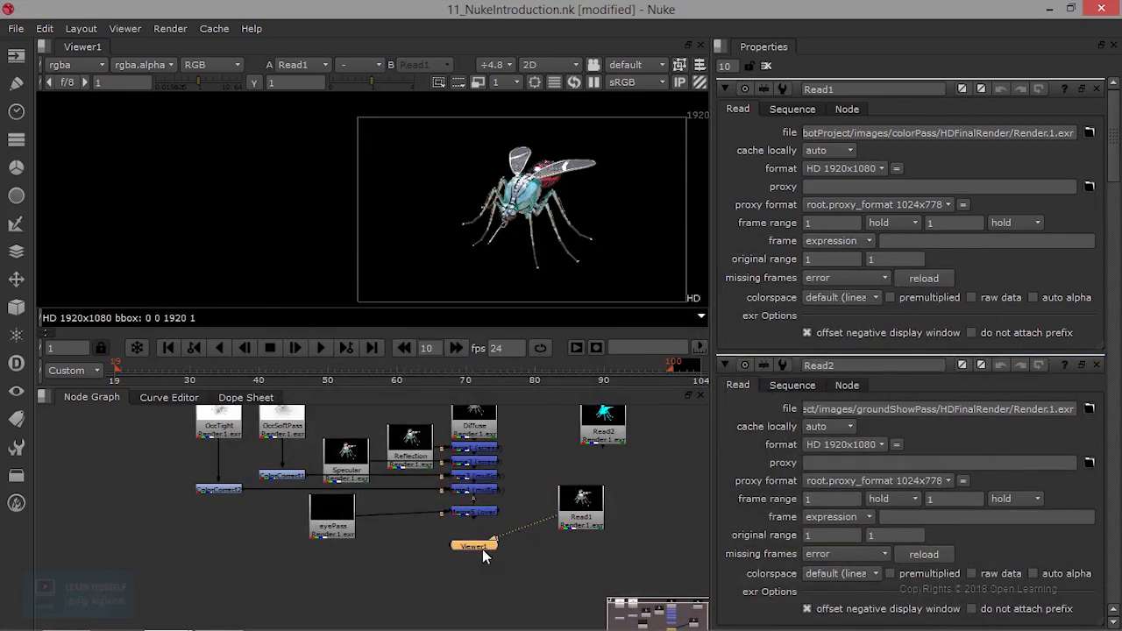
{"action": "left_click", "coordinate": [479, 515]}
{"action": "key", "text": "1"}
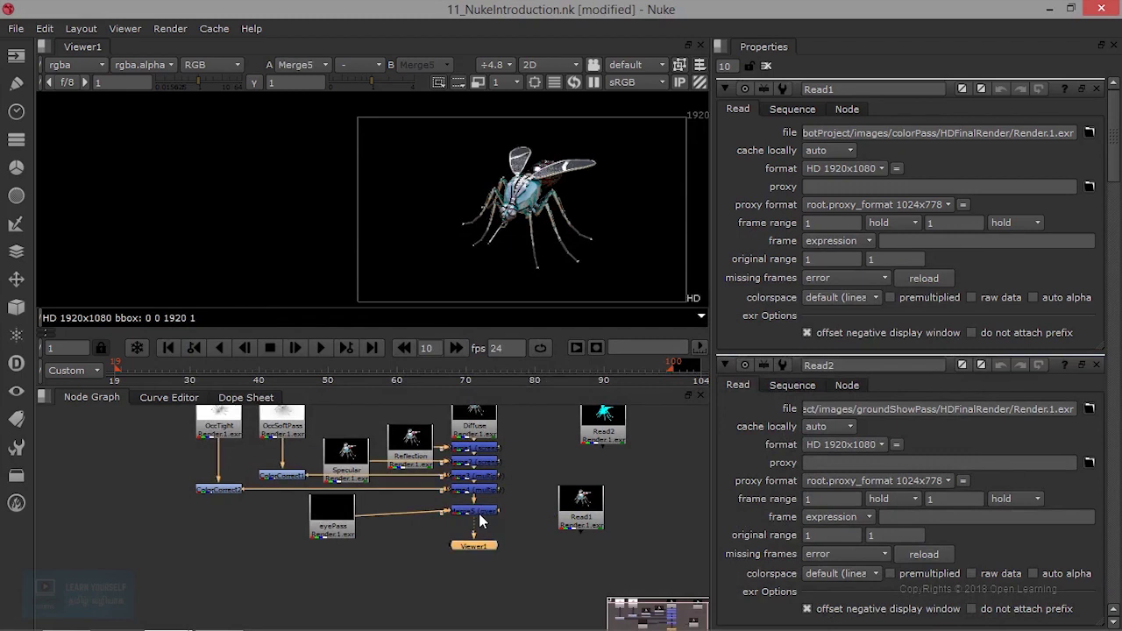
{"action": "scroll", "coordinate": [537, 228], "scroll_direction": "up", "scroll_amount": 2}
{"action": "middle_click_drag", "start_coordinate": [538, 213], "coordinate": [502, 278]}
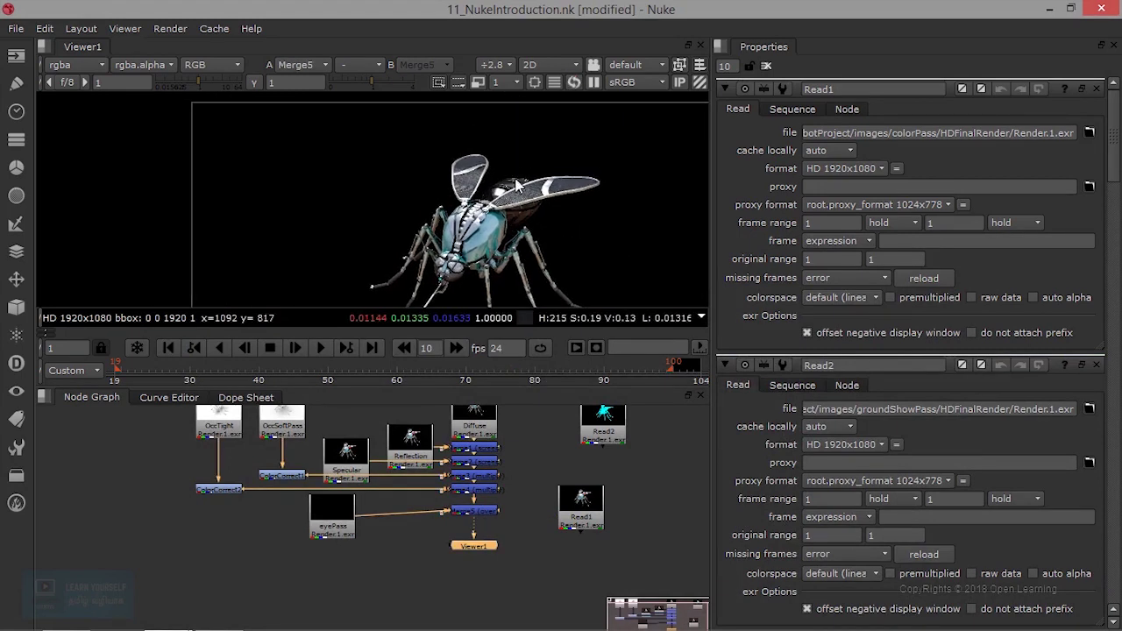
{"action": "left_click", "coordinate": [587, 504]}
{"action": "key", "text": "1"}
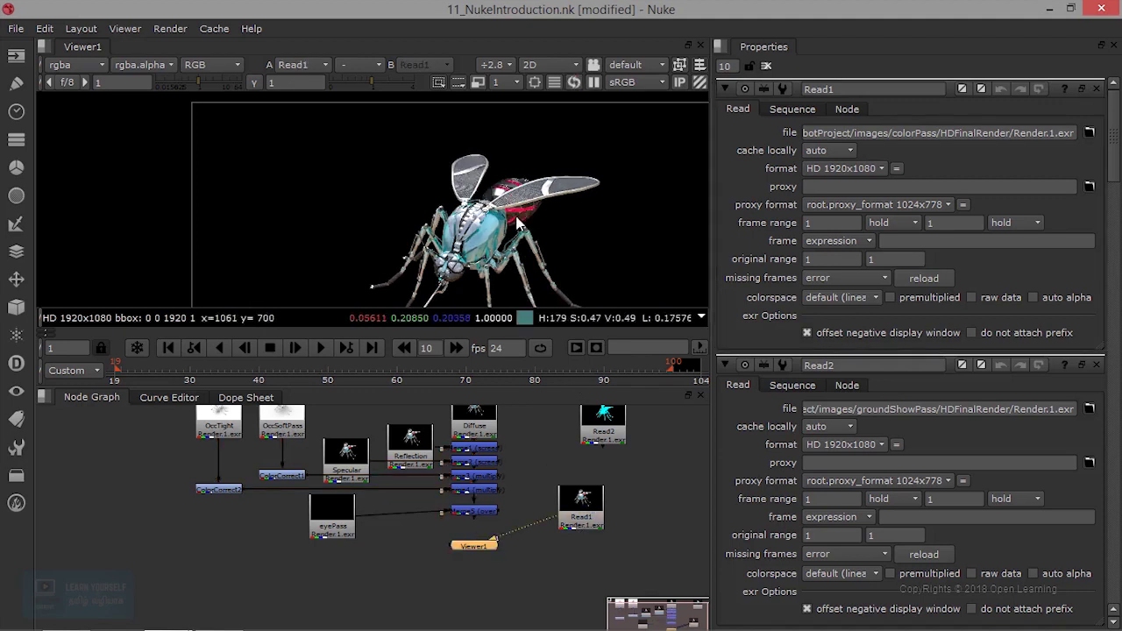
{"action": "left_click", "coordinate": [468, 508]}
{"action": "key", "text": "1"}
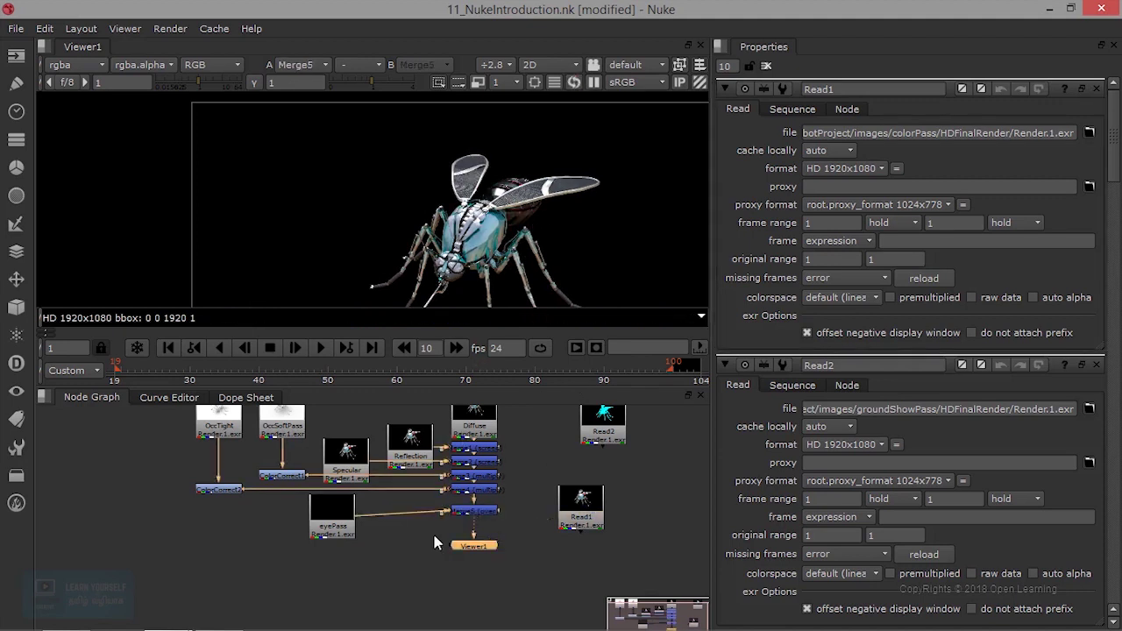
Import Render.1.exr from incedancePass/HDFinalRender as a Read node and display it in the viewer
{"action": "left_click", "coordinate": [420, 539]}
{"action": "key", "text": "r"}
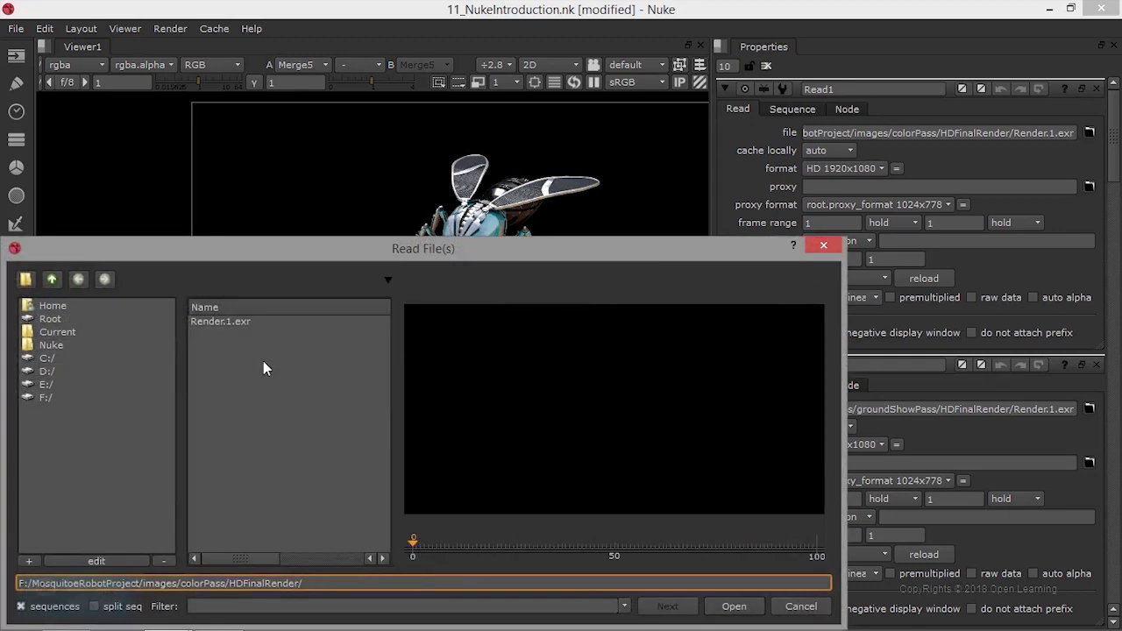
{"action": "left_click", "coordinate": [52, 280]}
{"action": "left_click", "coordinate": [52, 280]}
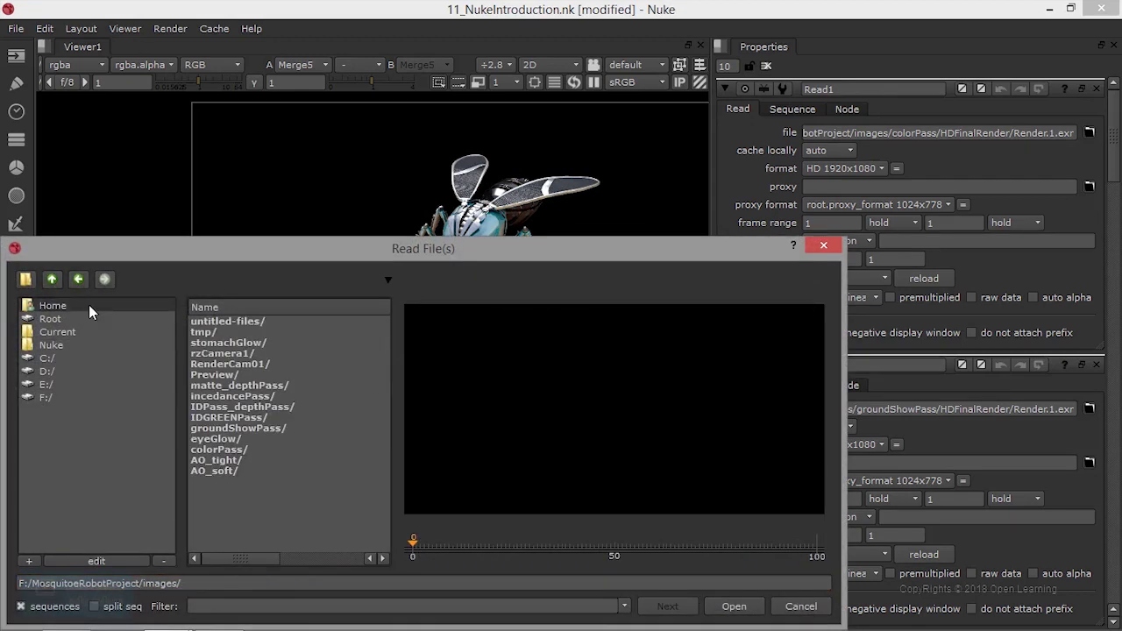
{"action": "left_click", "coordinate": [240, 395]}
{"action": "left_click", "coordinate": [242, 343]}
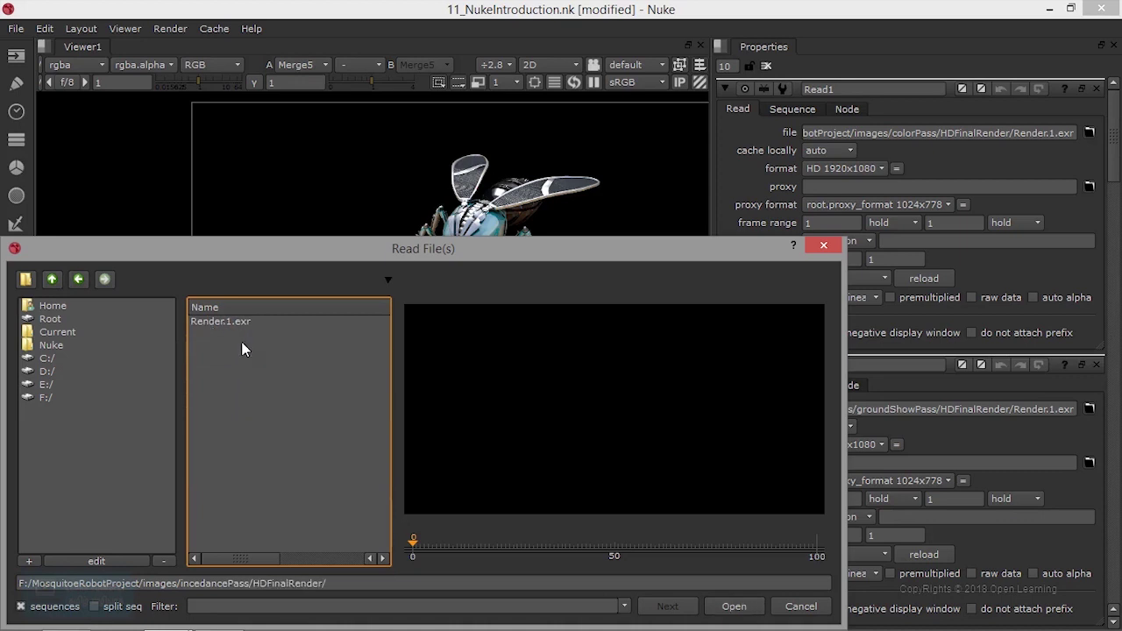
{"action": "left_click", "coordinate": [236, 322]}
{"action": "left_click", "coordinate": [715, 608]}
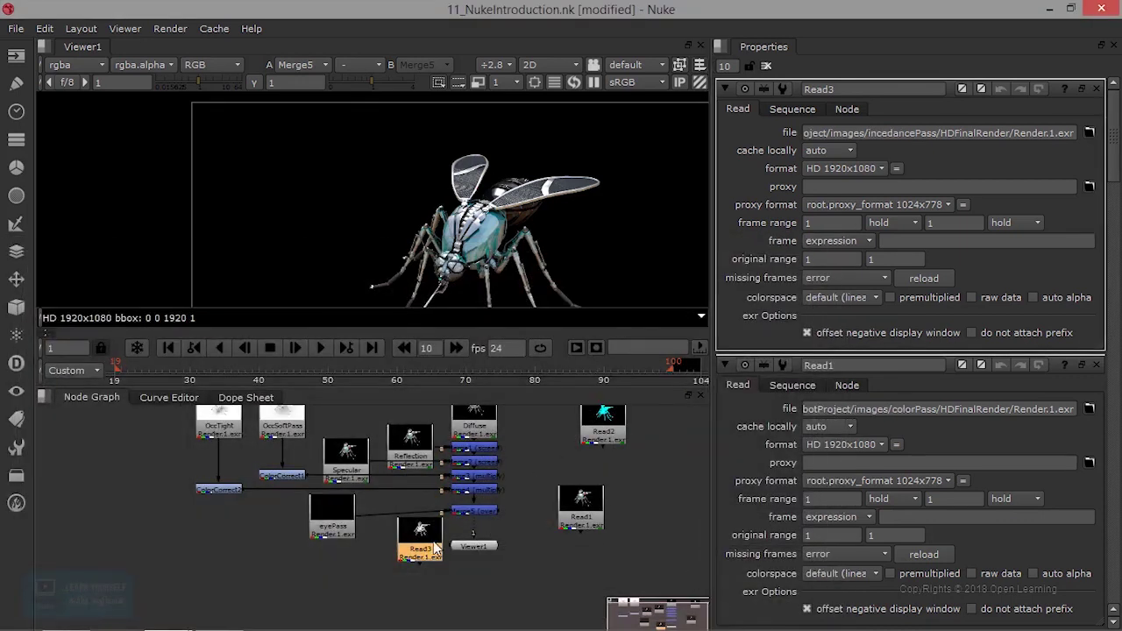
{"action": "left_click_drag", "start_coordinate": [455, 547], "coordinate": [419, 542]}
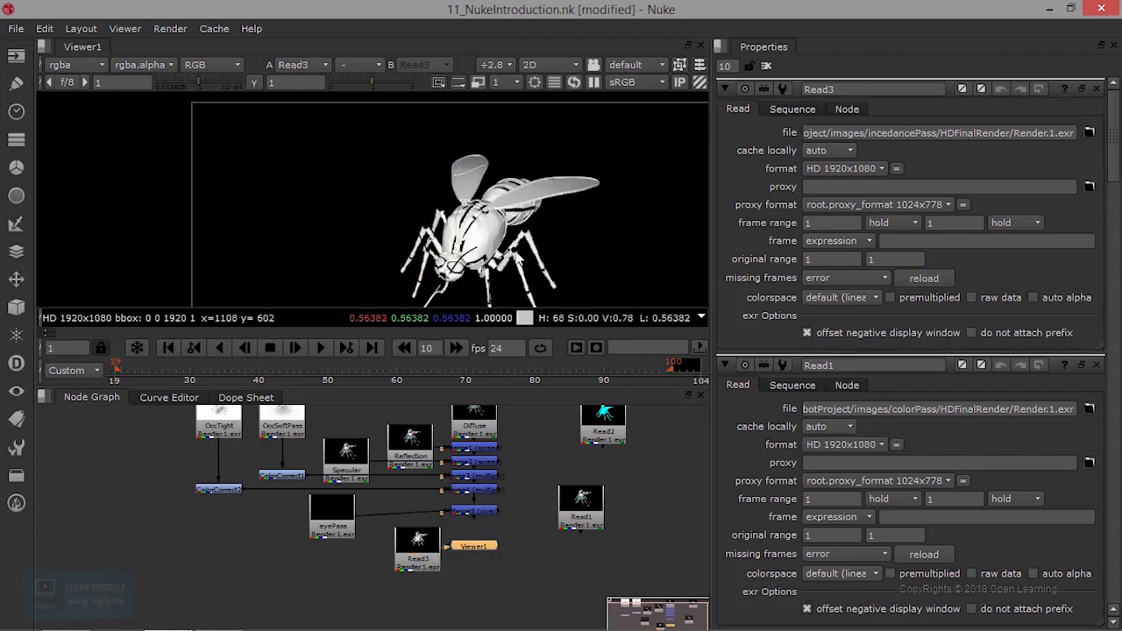
Place the incidence pass node below eyePass and lower Viewer1 to make room under Merge5
{"action": "left_click_drag", "start_coordinate": [412, 568], "coordinate": [383, 579]}
{"action": "left_click_drag", "start_coordinate": [455, 548], "coordinate": [459, 572]}
{"action": "left_click_drag", "start_coordinate": [387, 562], "coordinate": [397, 557]}
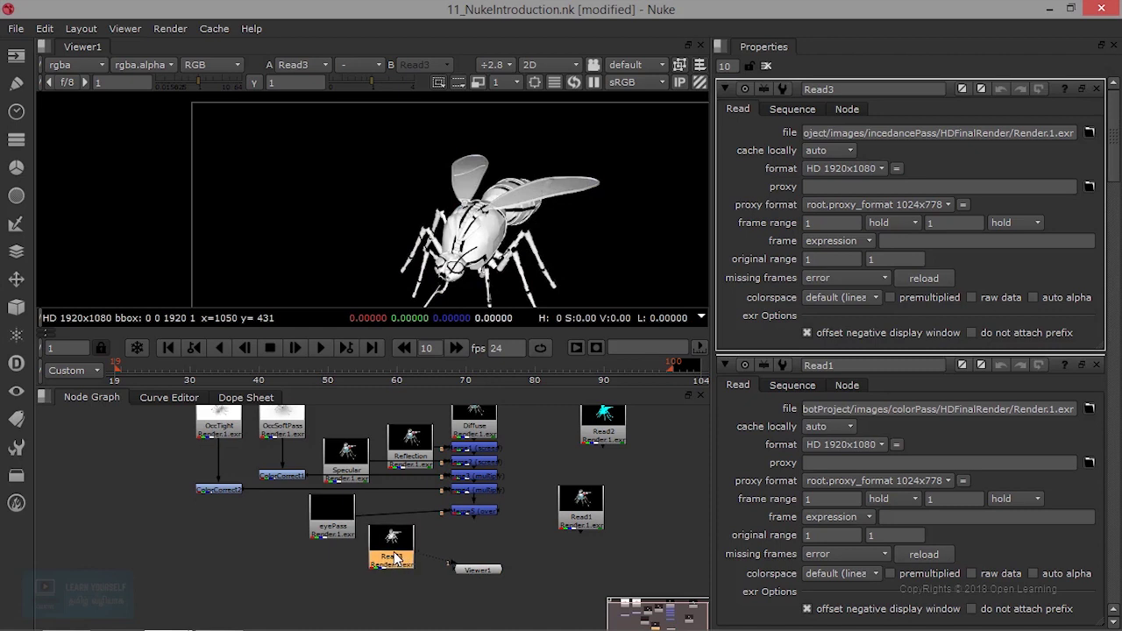
{"action": "left_click", "coordinate": [99, 66]}
{"action": "left_click", "coordinate": [207, 596]}
{"action": "left_click", "coordinate": [405, 558]}
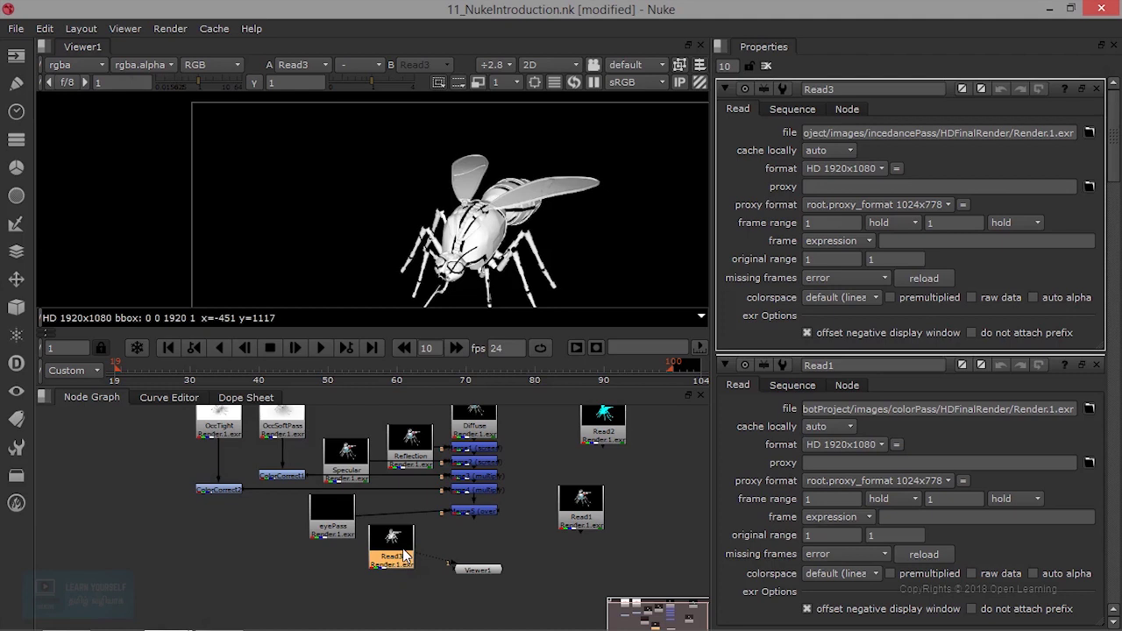
{"action": "left_click_drag", "start_coordinate": [481, 568], "coordinate": [482, 579]}
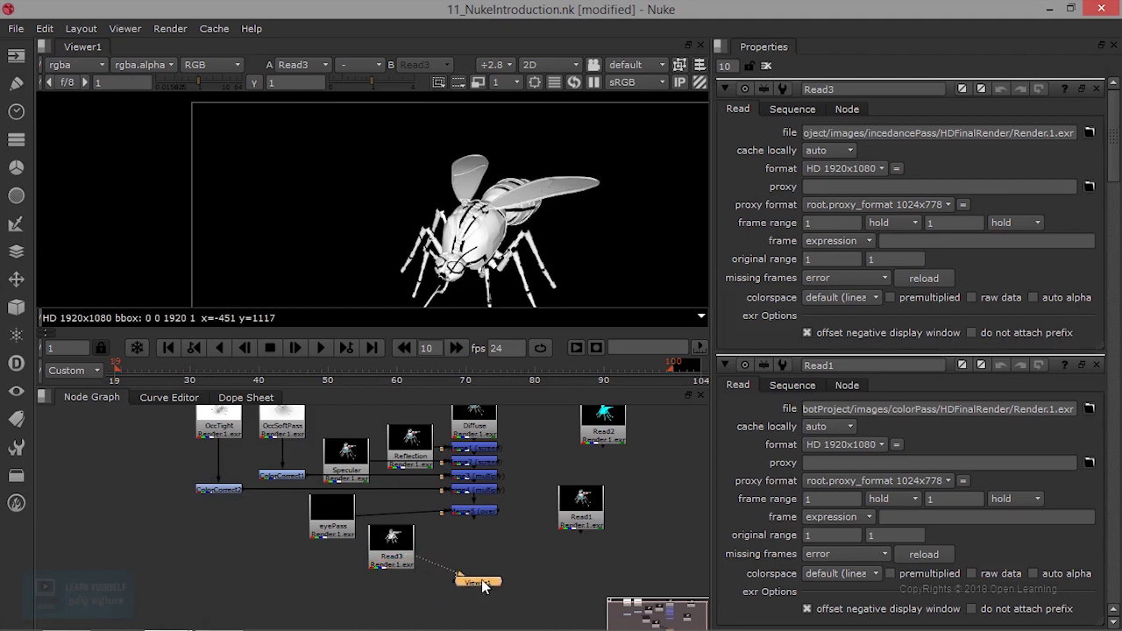
Import Render.1.exr from stomachGlow/HDFinalRender as a Read node
{"action": "key", "text": "r"}
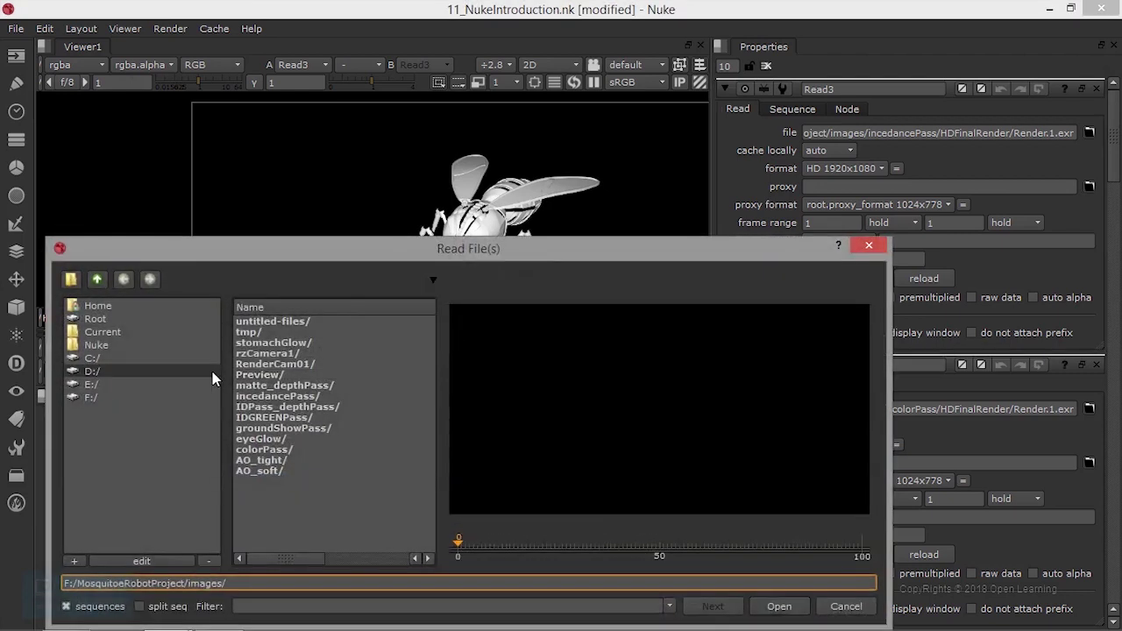
{"action": "double_click", "coordinate": [276, 342]}
{"action": "double_click", "coordinate": [279, 333]}
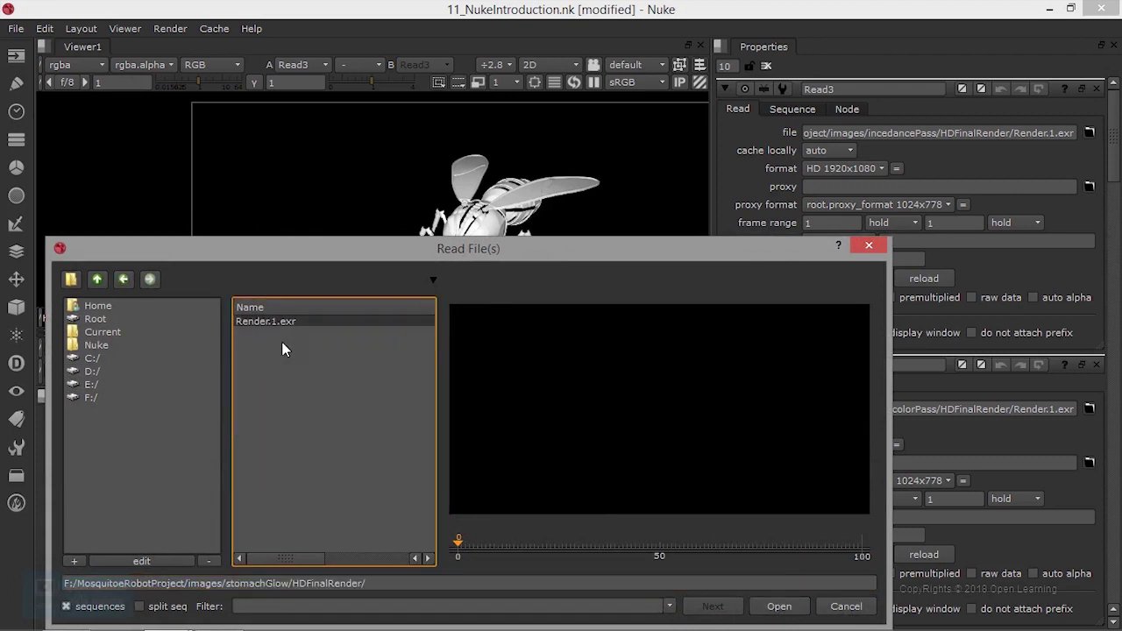
{"action": "left_click", "coordinate": [266, 321]}
{"action": "left_click", "coordinate": [779, 605]}
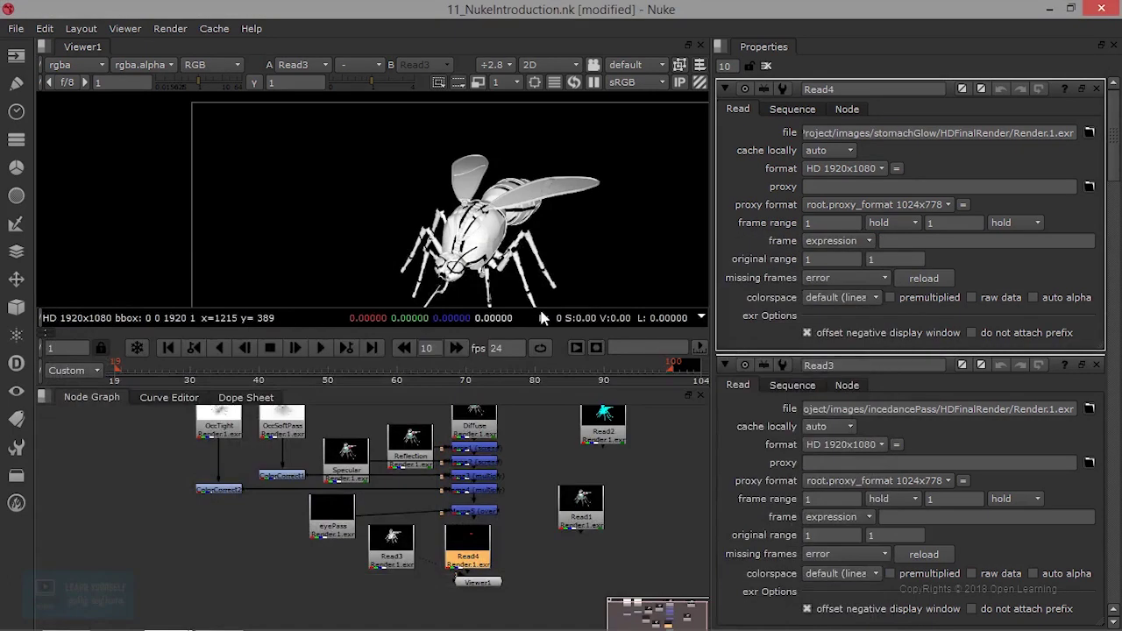
Arrange the incidence and stomach glow nodes side by side below eyePass and display the stomach glow pass in Viewer1
{"action": "left_click_drag", "start_coordinate": [463, 555], "coordinate": [377, 579]}
{"action": "scroll", "coordinate": [416, 561], "scroll_direction": "up", "scroll_amount": 5}
{"action": "scroll", "coordinate": [419, 544], "scroll_direction": "down", "scroll_amount": 5}
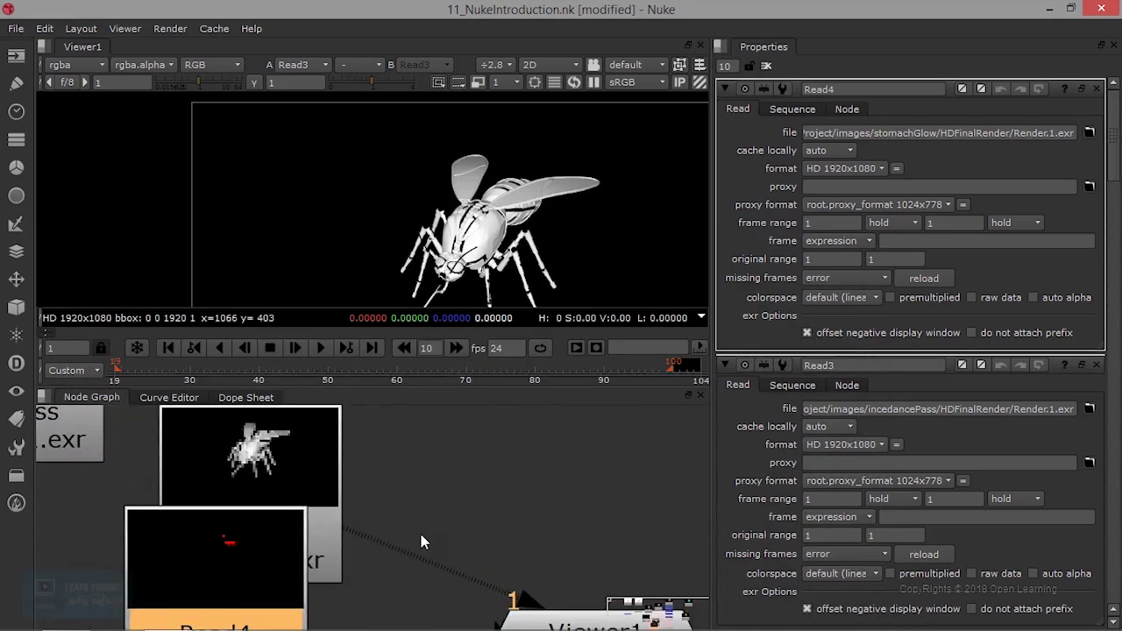
{"action": "left_click_drag", "start_coordinate": [331, 497], "coordinate": [228, 535]}
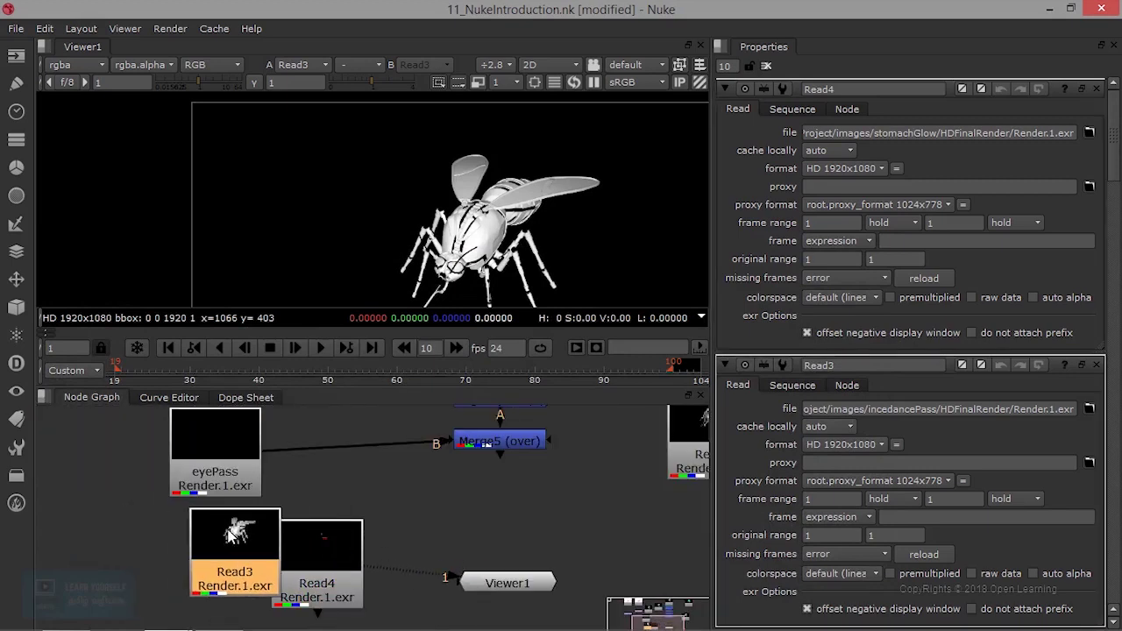
{"action": "left_click", "coordinate": [333, 561]}
{"action": "key", "text": "1"}
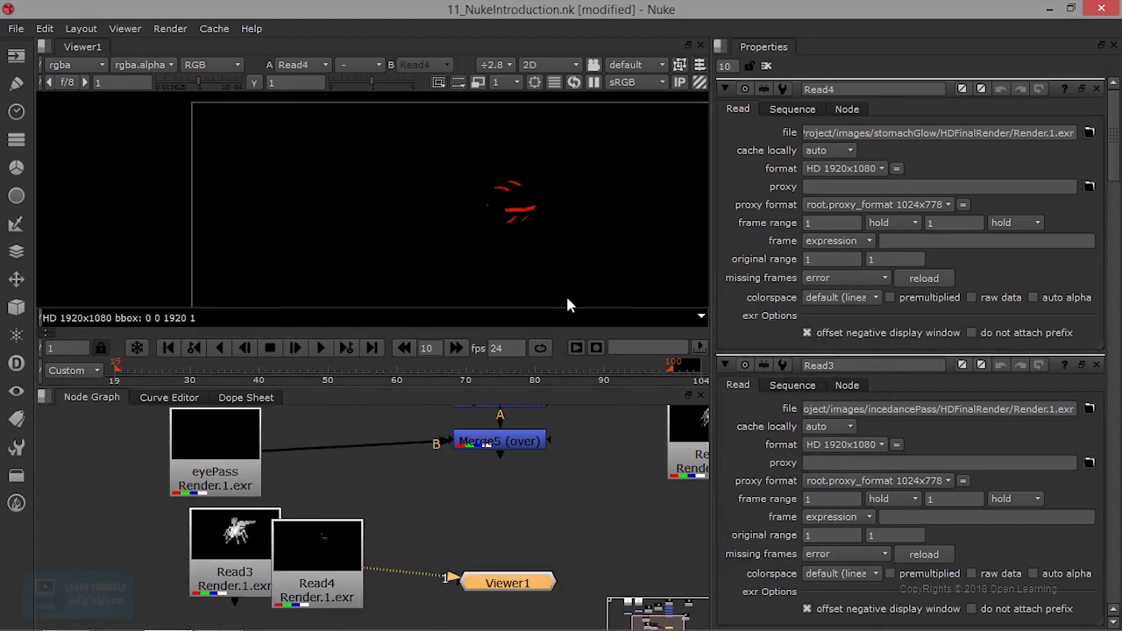
{"action": "left_click_drag", "start_coordinate": [526, 595], "coordinate": [526, 572]}
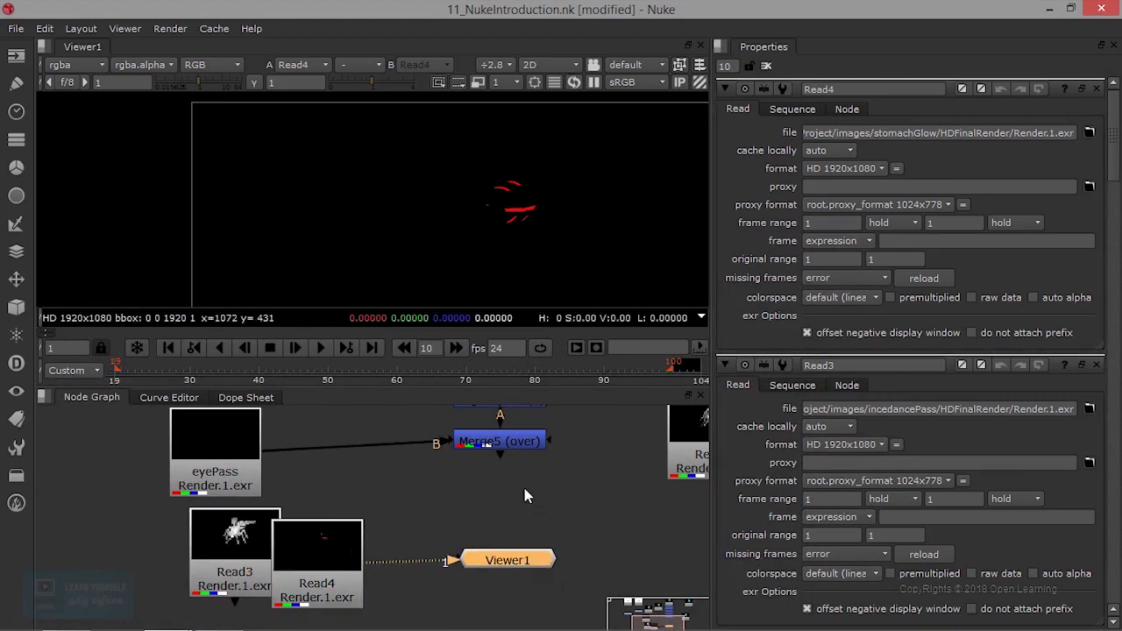
Add a Merge node between Merge5 and Viewer1, connect the stomach glow pass to its B input and view the result
{"action": "left_click", "coordinate": [524, 442]}
{"action": "key", "text": "m"}
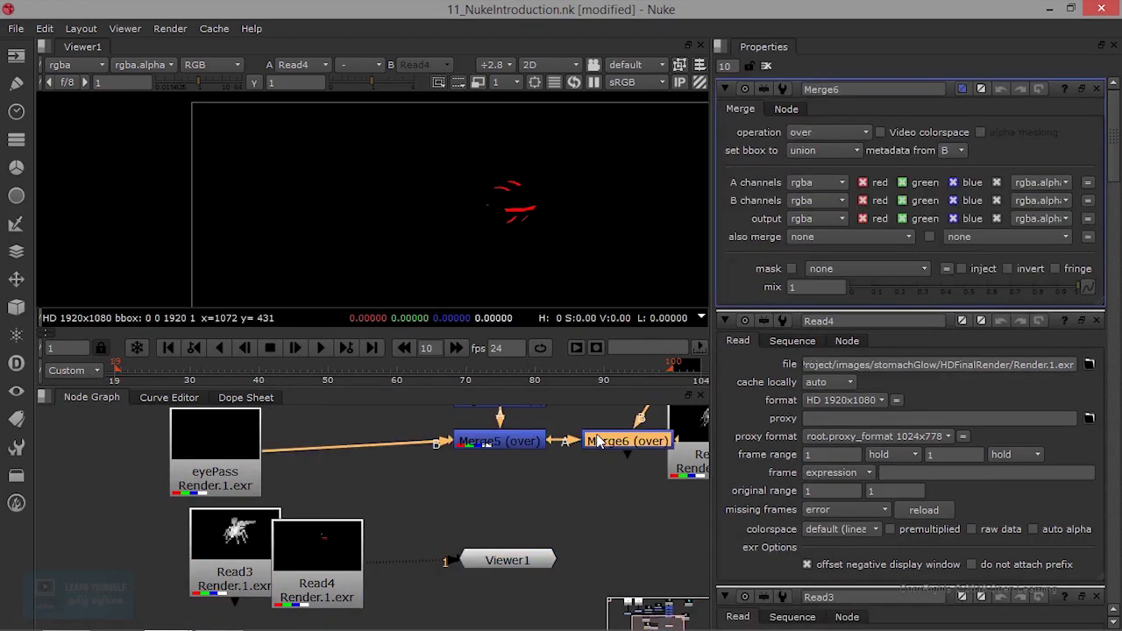
{"action": "left_click_drag", "start_coordinate": [603, 451], "coordinate": [488, 511]}
{"action": "left_click_drag", "start_coordinate": [526, 469], "coordinate": [341, 548]}
{"action": "key", "text": "1"}
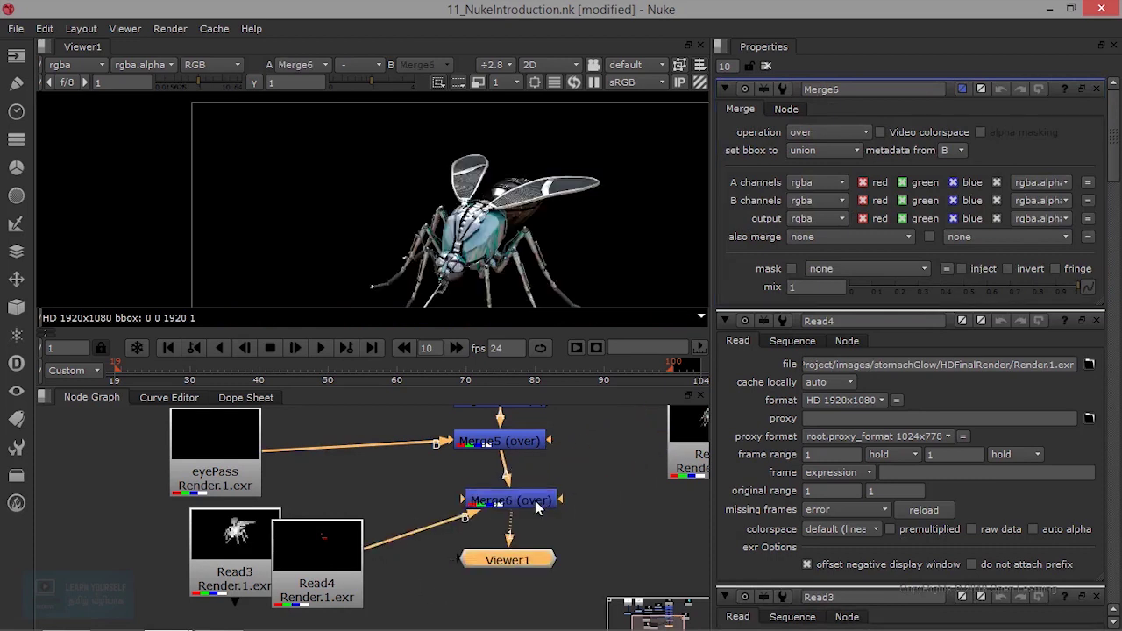
Place the stomach glow node beside Merge6, lower Viewer1 and inspect the mosquito's abdomen in the composite
{"action": "left_click_drag", "start_coordinate": [517, 565], "coordinate": [521, 571]}
{"action": "left_click", "coordinate": [318, 548]}
{"action": "left_click_drag", "start_coordinate": [318, 548], "coordinate": [377, 543]}
{"action": "scroll", "coordinate": [405, 526], "scroll_direction": "down", "scroll_amount": 2}
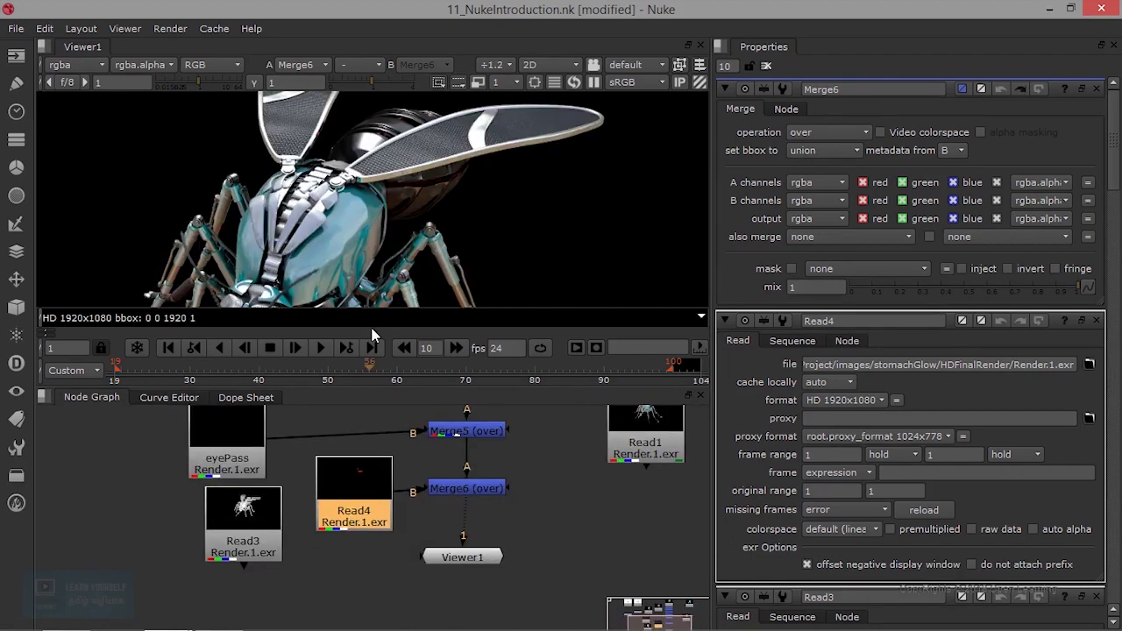
{"action": "scroll", "coordinate": [373, 254], "scroll_direction": "down", "scroll_amount": 1}
{"action": "scroll", "coordinate": [373, 255], "scroll_direction": "up", "scroll_amount": 3}
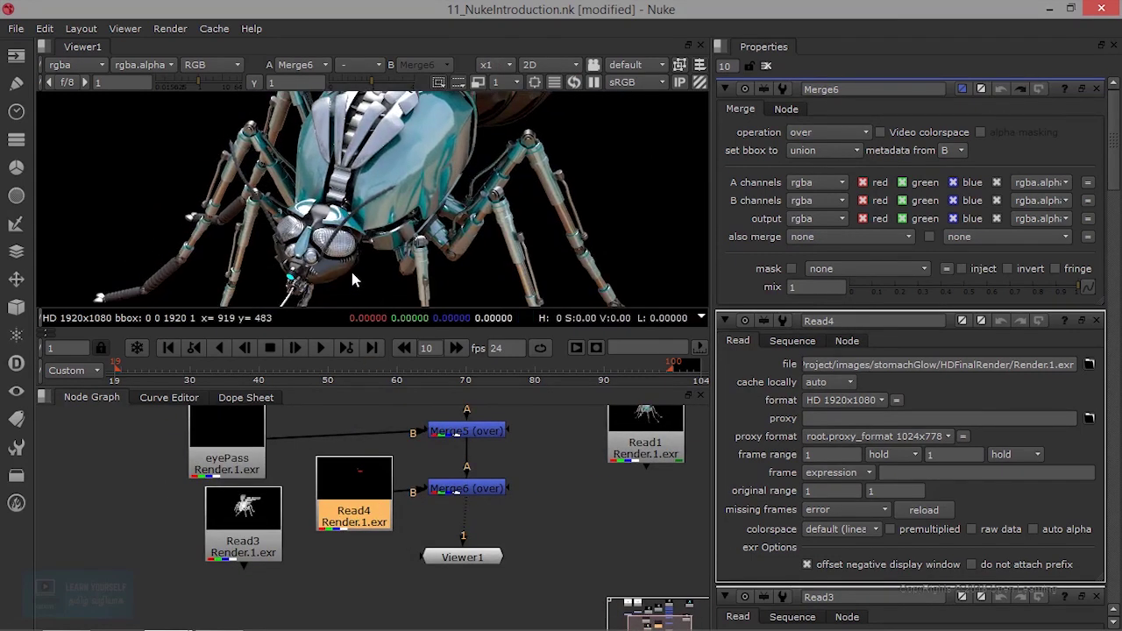
{"action": "middle_click_drag", "start_coordinate": [375, 221], "coordinate": [333, 379]}
{"action": "left_click_drag", "start_coordinate": [482, 557], "coordinate": [482, 571]}
{"action": "left_click_drag", "start_coordinate": [487, 493], "coordinate": [481, 500]}
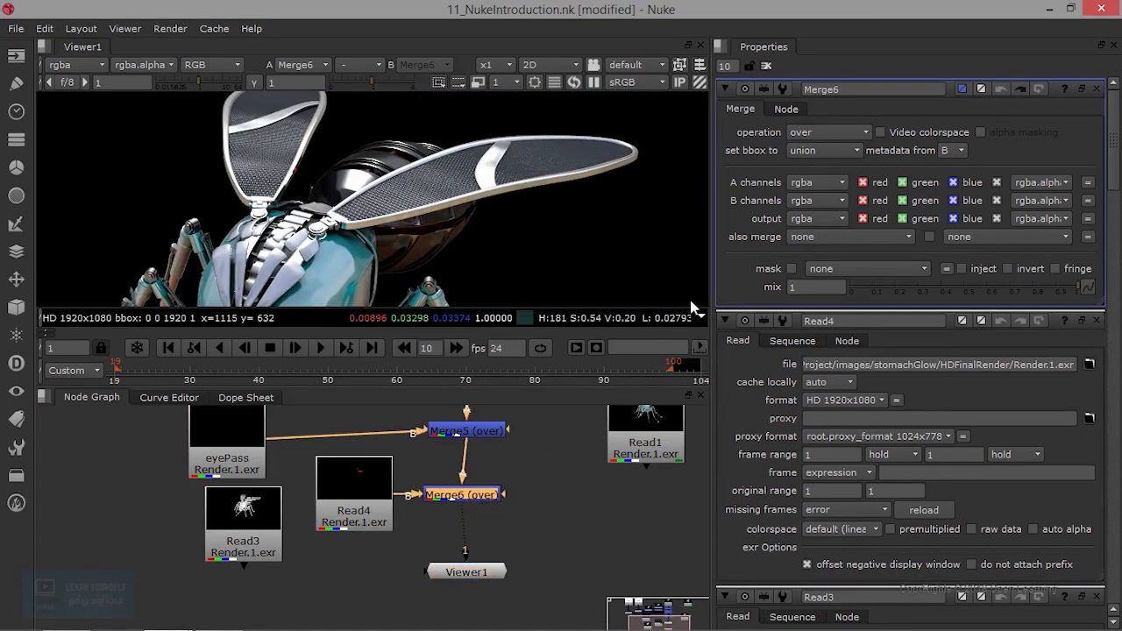
Set Merge6's operation to plus and check the stomach glow on the whole mosquito
{"action": "left_click", "coordinate": [829, 133]}
{"action": "left_click", "coordinate": [824, 384]}
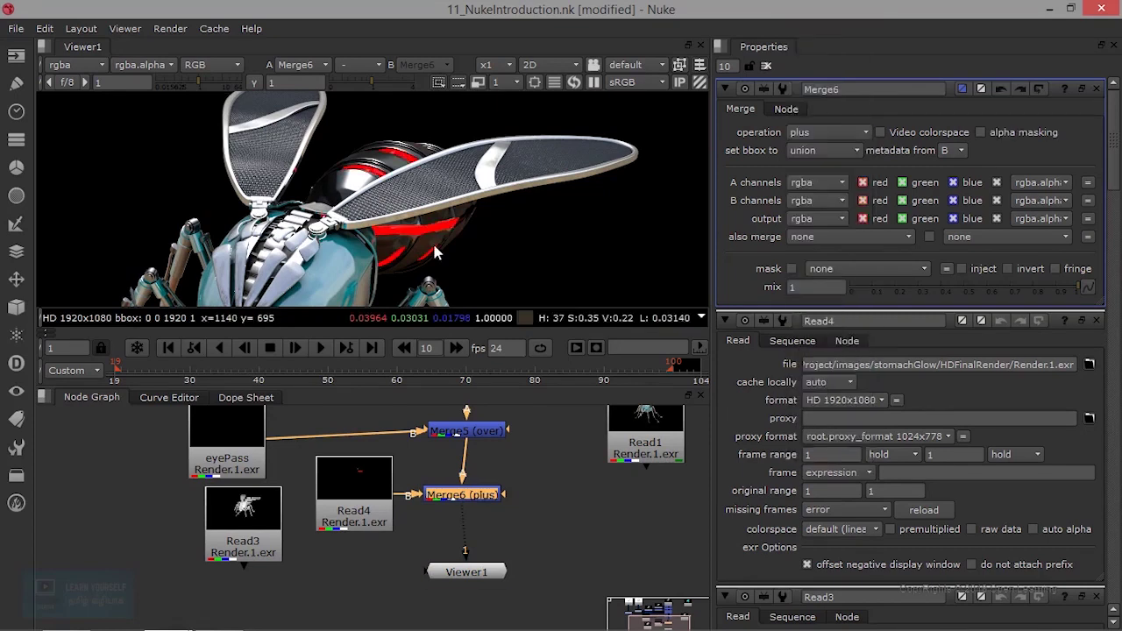
{"action": "scroll", "coordinate": [432, 250], "scroll_direction": "down", "scroll_amount": 5}
{"action": "scroll", "coordinate": [432, 255], "scroll_direction": "up", "scroll_amount": 2}
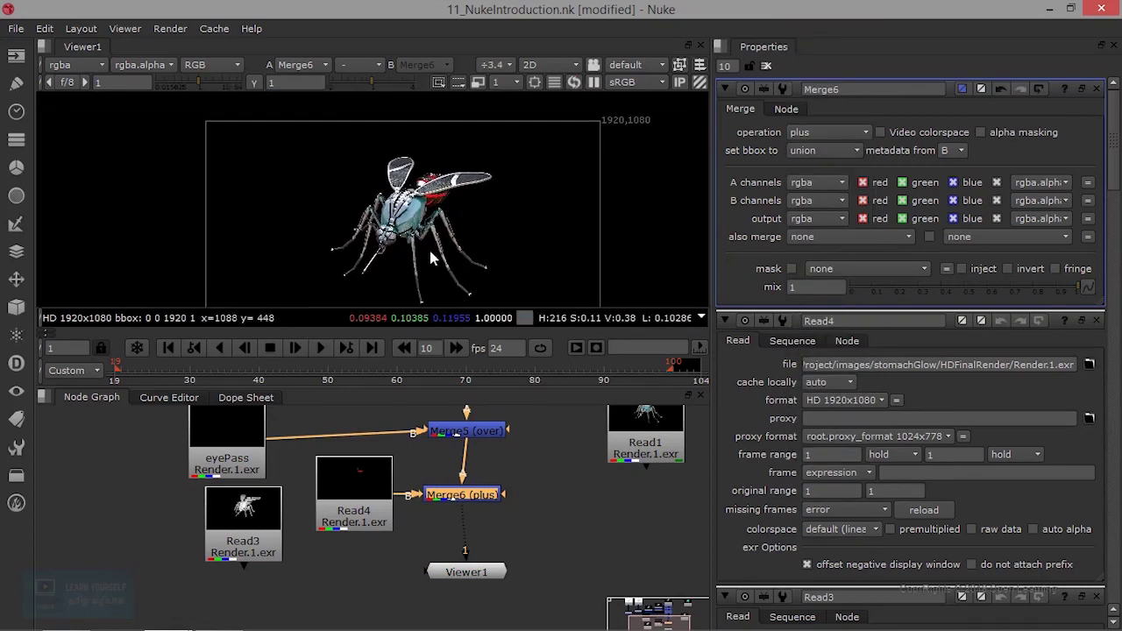
Move Read1 closer to the merge tree and compare its render with the Merge6 composite in Viewer1
{"action": "left_click_drag", "start_coordinate": [640, 434], "coordinate": [624, 460]}
{"action": "key", "text": "1"}
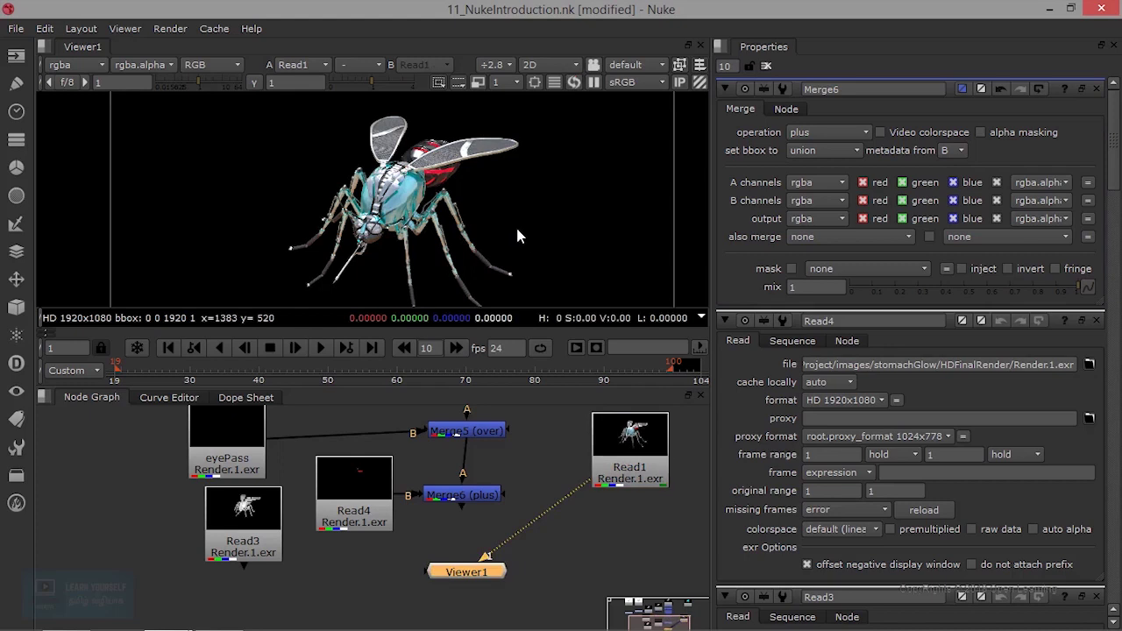
{"action": "left_click", "coordinate": [470, 495]}
{"action": "key", "text": "1"}
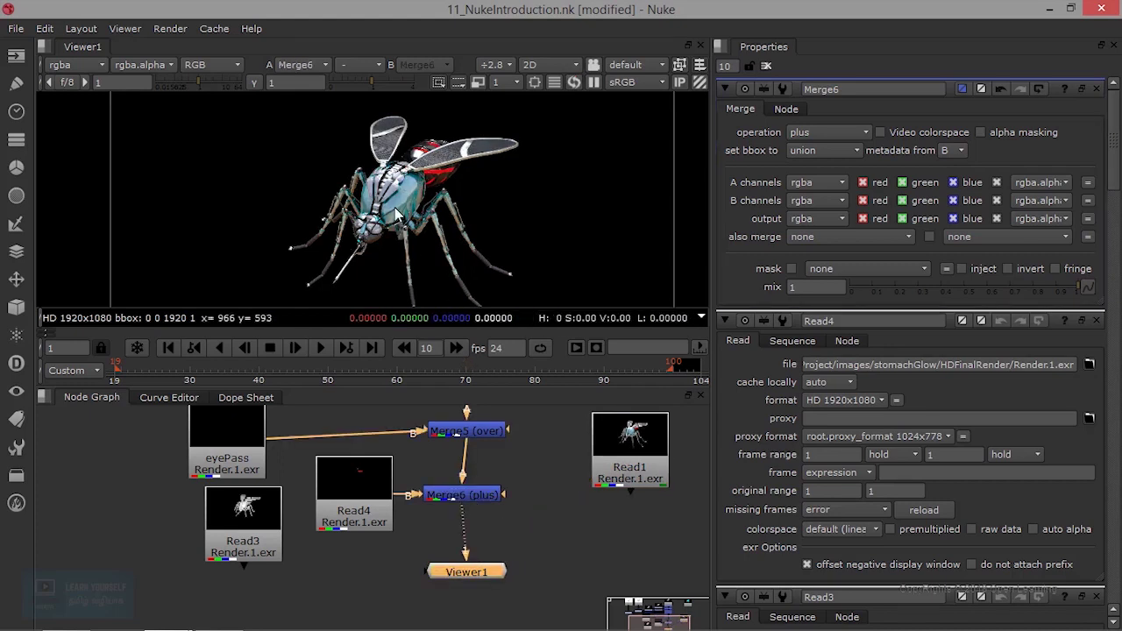
Delete the unused Read3 incidence pass and auto-arrange the nodes of the merge tree
{"action": "scroll", "coordinate": [327, 474], "scroll_direction": "down", "scroll_amount": 4}
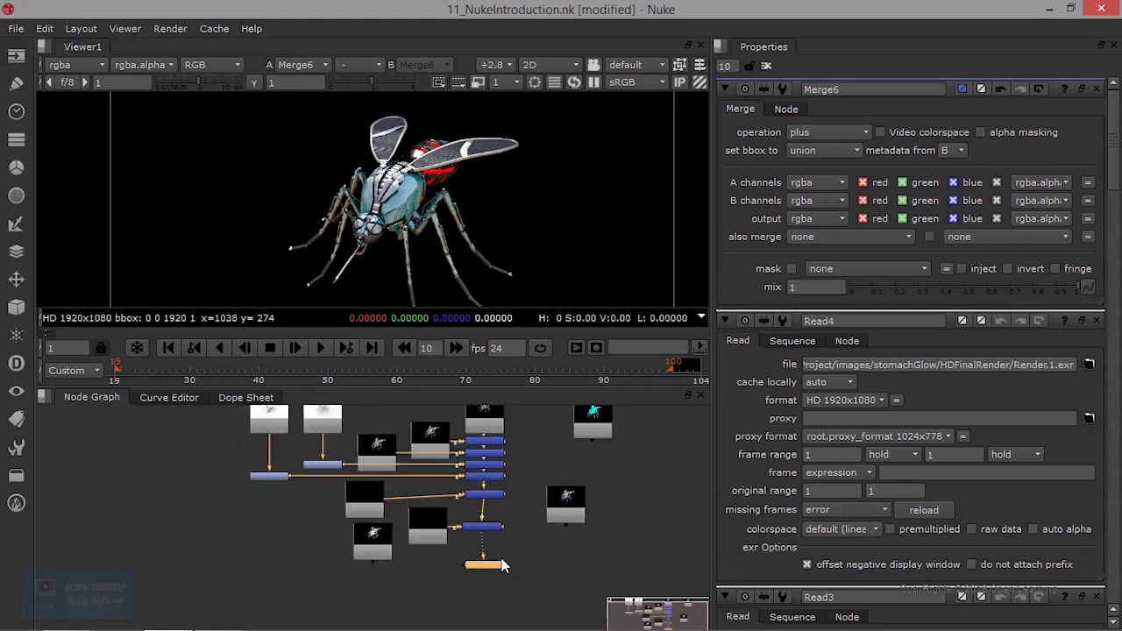
{"action": "left_click_drag", "start_coordinate": [422, 554], "coordinate": [158, 509]}
{"action": "key", "text": "Delete"}
{"action": "left_click_drag", "start_coordinate": [288, 415], "coordinate": [516, 614]}
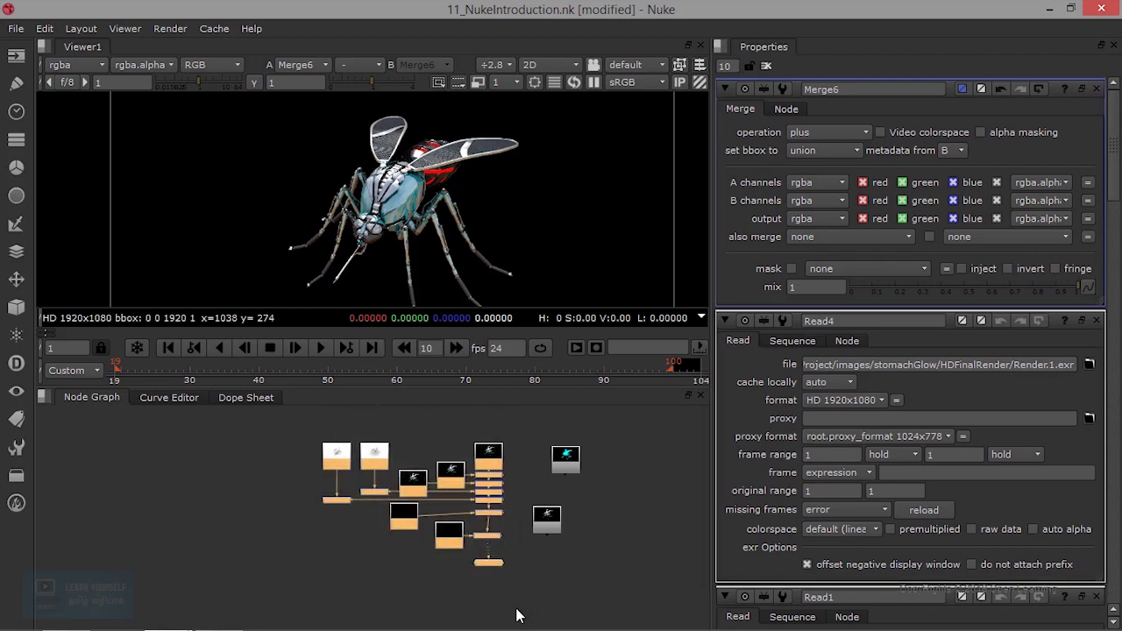
{"action": "key", "text": "l"}
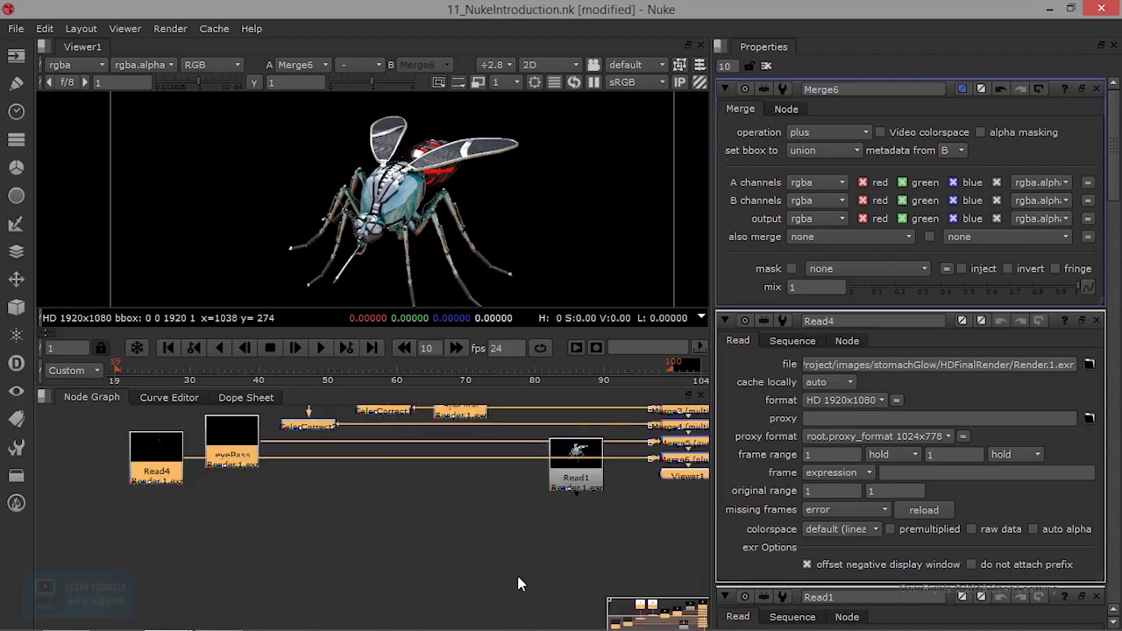
Place Read2 to the left of the arranged tree and Read1 just right of the merge column
{"action": "left_click_drag", "start_coordinate": [576, 433], "coordinate": [304, 449]}
{"action": "left_click_drag", "start_coordinate": [546, 526], "coordinate": [674, 488]}
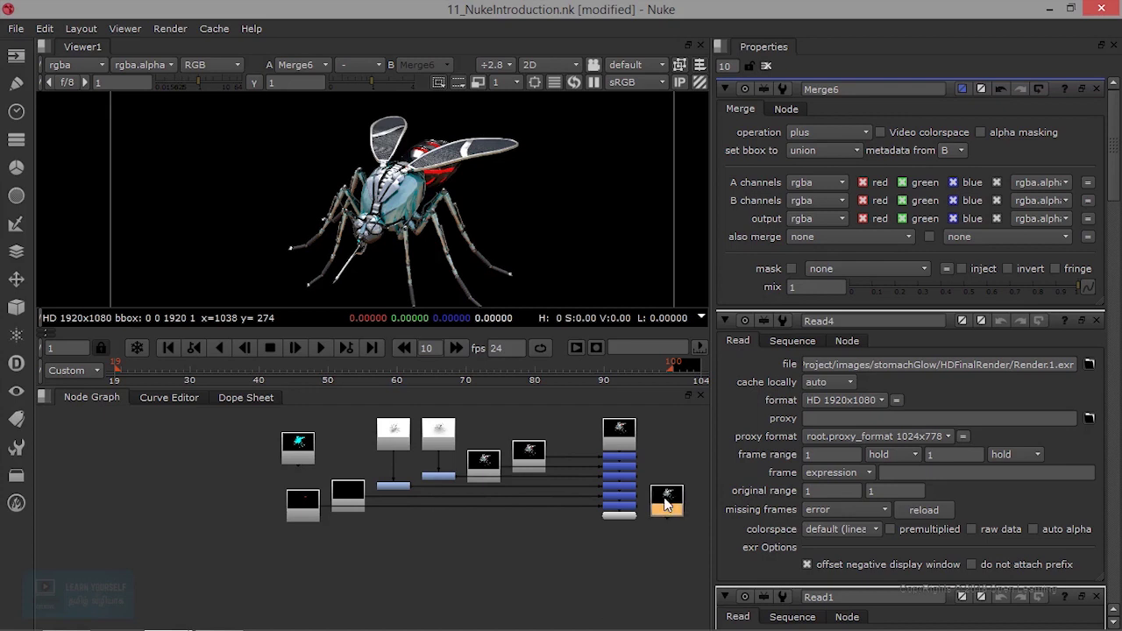
{"action": "scroll", "coordinate": [494, 524], "scroll_direction": "up", "scroll_amount": 3}
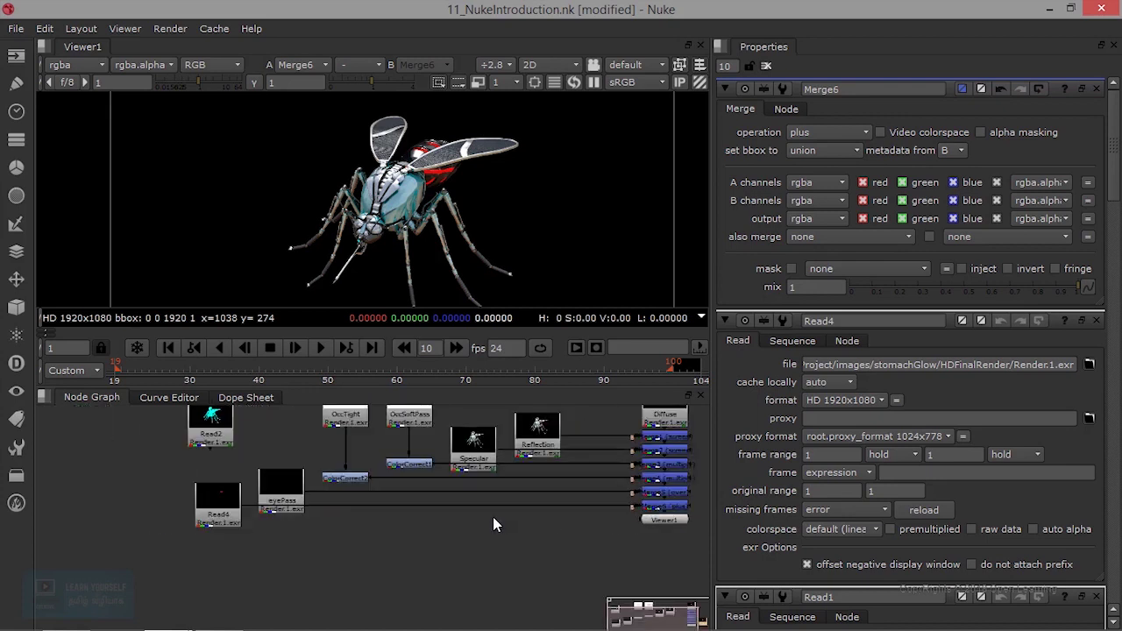
Lower Viewer1, Merge6 and Merge5, and bring Read4 and eyePass in beside their merges
{"action": "left_click_drag", "start_coordinate": [285, 542], "coordinate": [488, 554]}
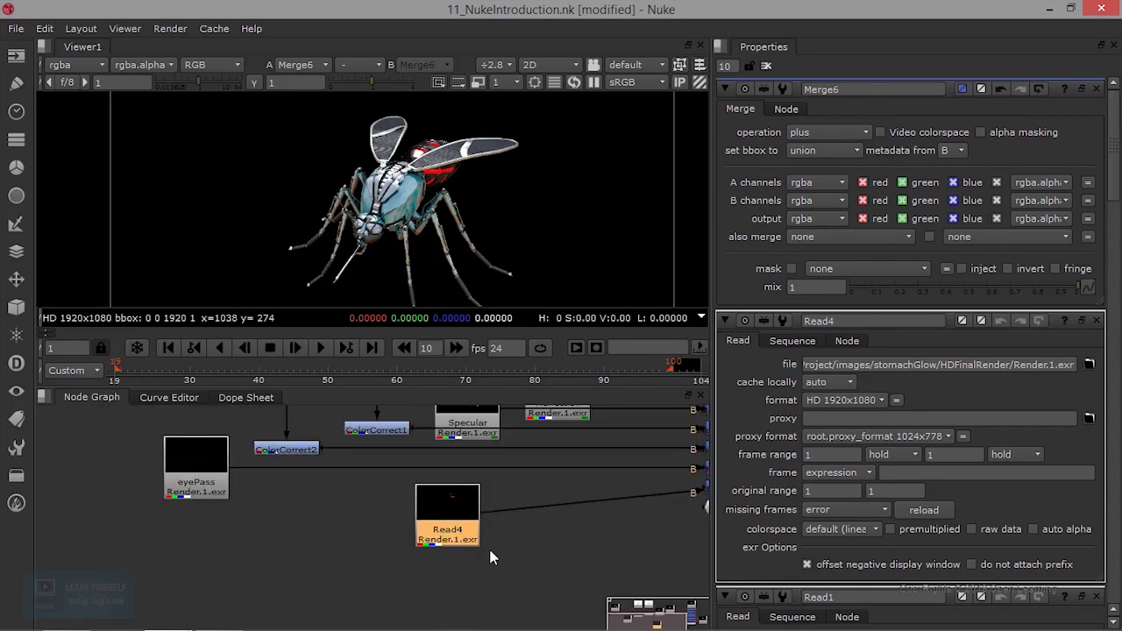
{"action": "middle_click_drag", "start_coordinate": [532, 555], "coordinate": [439, 543]}
{"action": "left_click_drag", "start_coordinate": [482, 507], "coordinate": [484, 565]}
{"action": "left_click_drag", "start_coordinate": [484, 497], "coordinate": [489, 543]}
{"action": "left_click_drag", "start_coordinate": [312, 515], "coordinate": [409, 536]}
{"action": "left_click_drag", "start_coordinate": [480, 484], "coordinate": [482, 509]}
{"action": "left_click_drag", "start_coordinate": [171, 490], "coordinate": [415, 514]}
{"action": "scroll", "coordinate": [514, 539], "scroll_direction": "up", "scroll_amount": 4}
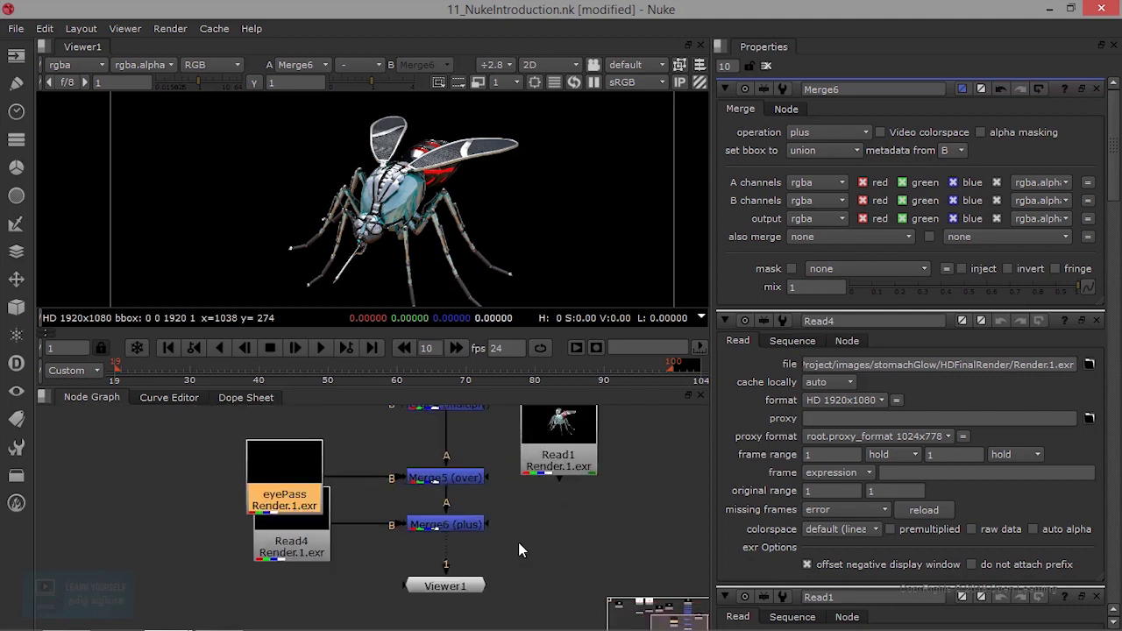
Space out Viewer1, Merge6 and Merge4 vertically and stack eyePass directly above Read4
{"action": "scroll", "coordinate": [518, 542], "scroll_direction": "down", "scroll_amount": 3}
{"action": "left_click_drag", "start_coordinate": [488, 575], "coordinate": [485, 596]}
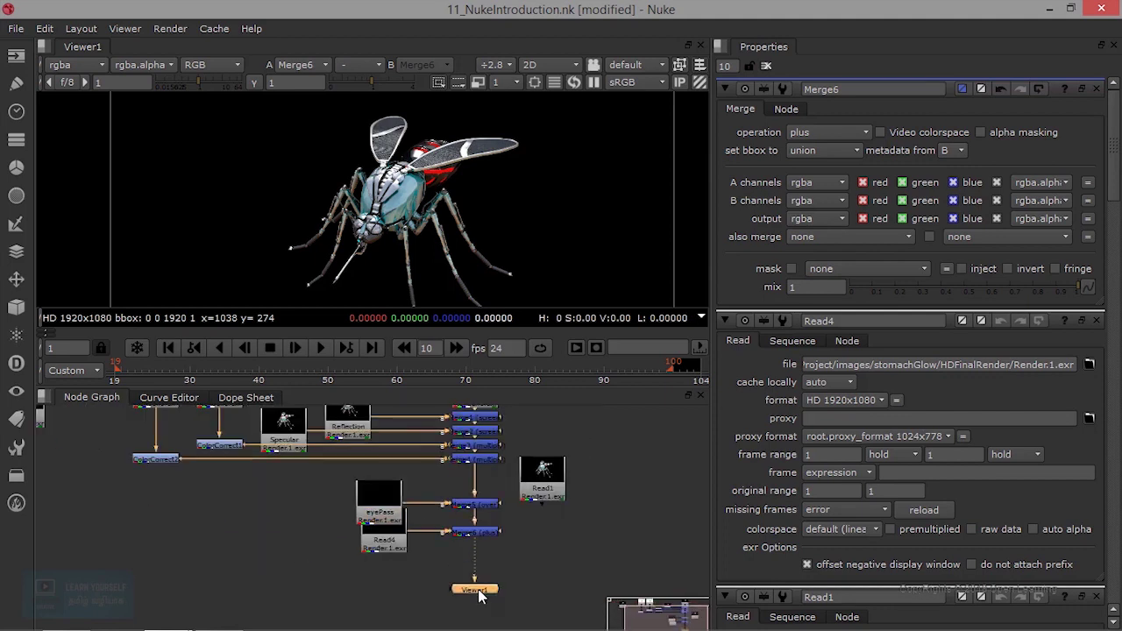
{"action": "left_click_drag", "start_coordinate": [485, 538], "coordinate": [484, 559]}
{"action": "left_click", "coordinate": [393, 548]}
{"action": "left_click_drag", "start_coordinate": [392, 548], "coordinate": [396, 565]}
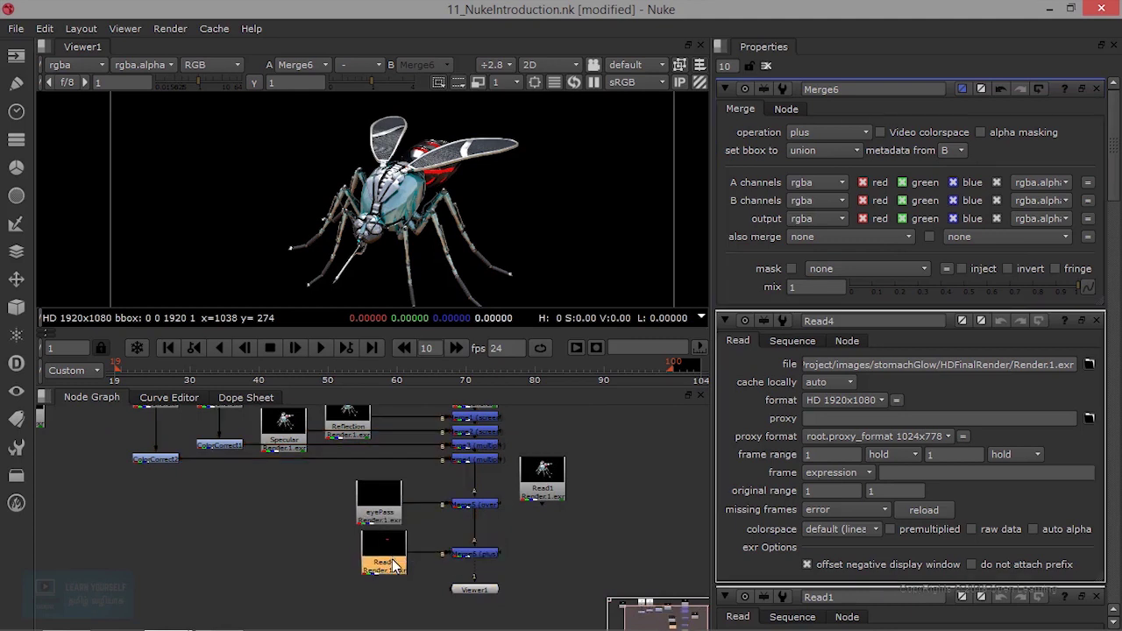
{"action": "left_click_drag", "start_coordinate": [390, 511], "coordinate": [394, 511]}
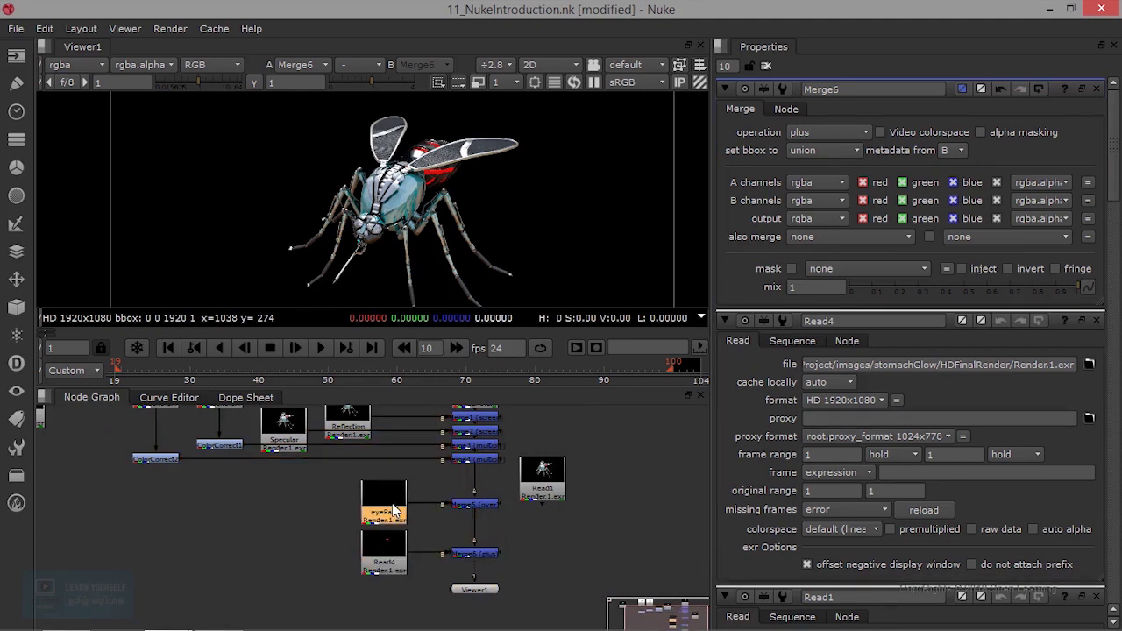
{"action": "left_click_drag", "start_coordinate": [476, 468], "coordinate": [478, 472]}
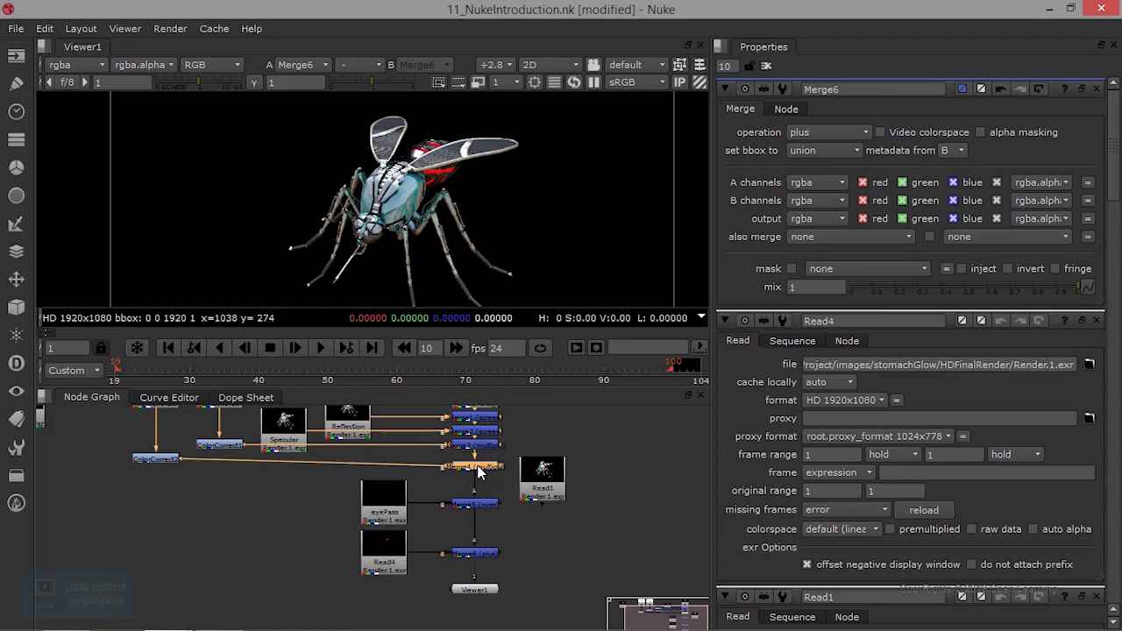
Maximize the Node Graph and move Viewer1, Merge6 and Read4 further down the tree
{"action": "scroll", "coordinate": [462, 535], "scroll_direction": "down", "scroll_amount": 2}
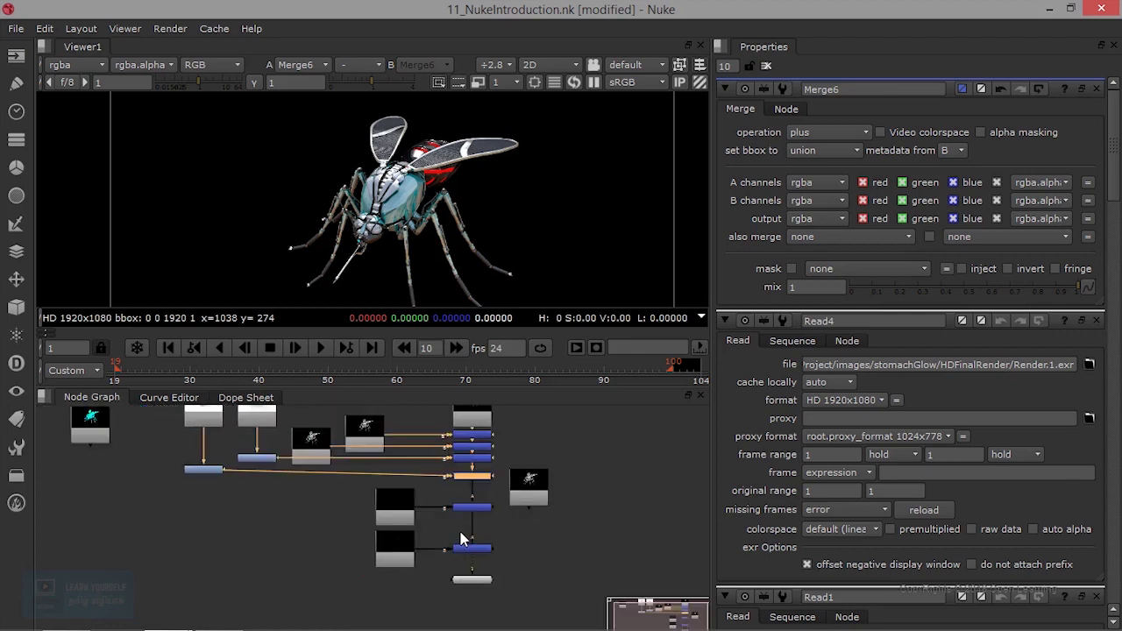
{"action": "key", "text": "space"}
{"action": "scroll", "coordinate": [489, 520], "scroll_direction": "up", "scroll_amount": 5}
{"action": "scroll", "coordinate": [587, 407], "scroll_direction": "up", "scroll_amount": 3}
{"action": "scroll", "coordinate": [587, 407], "scroll_direction": "down", "scroll_amount": 2}
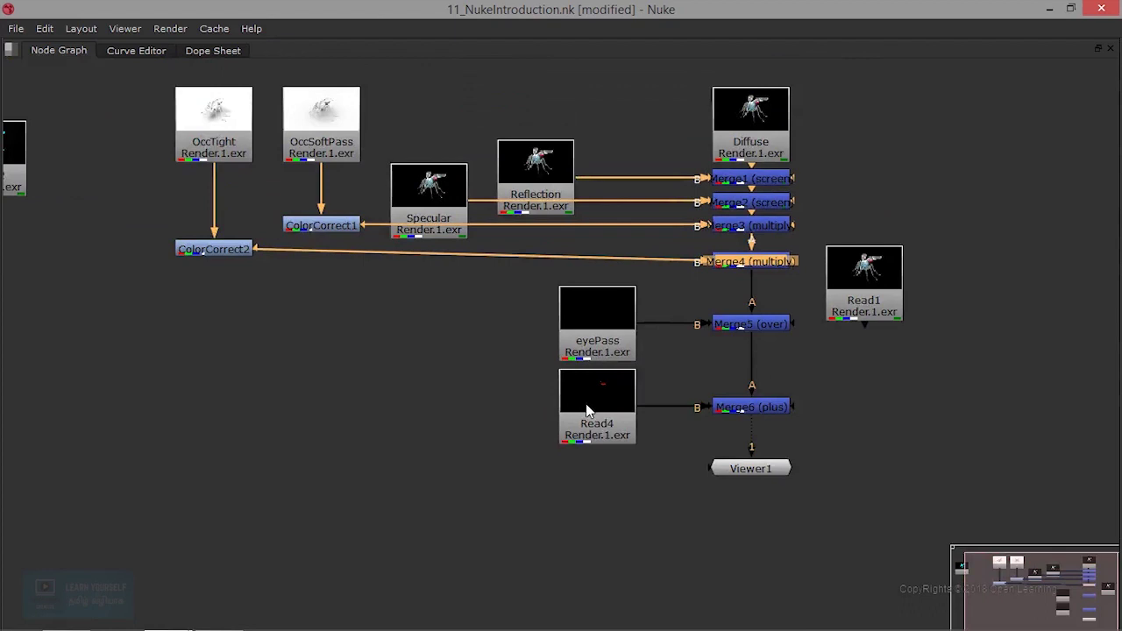
{"action": "right_click", "coordinate": [747, 381]}
{"action": "left_click", "coordinate": [699, 392]}
{"action": "middle_click_drag", "start_coordinate": [724, 383], "coordinate": [620, 424]}
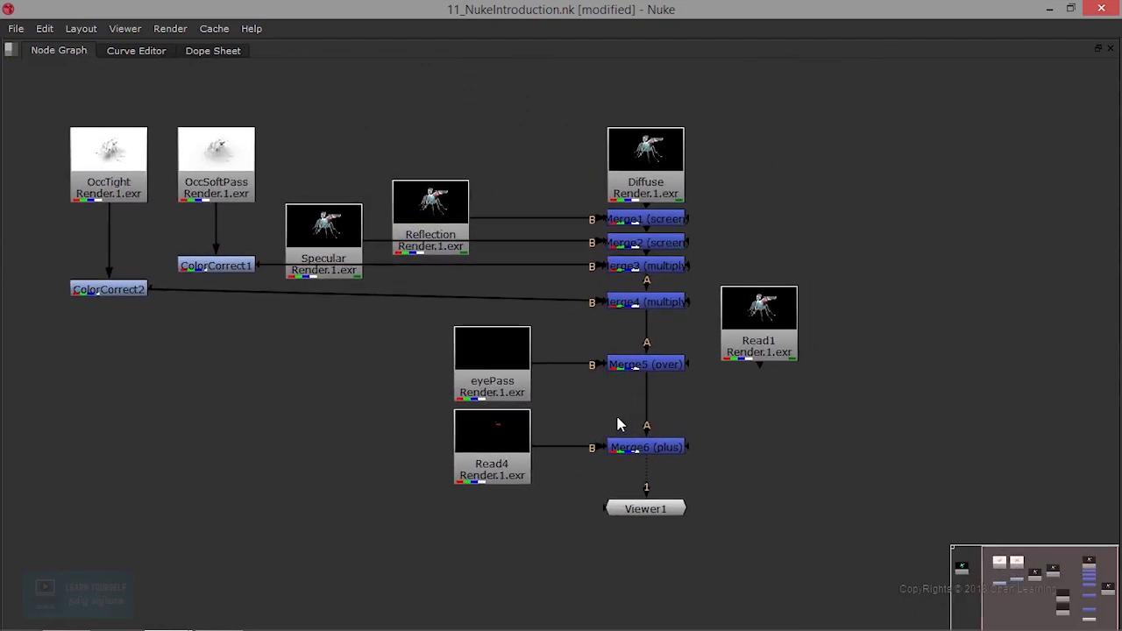
{"action": "left_click", "coordinate": [649, 509]}
{"action": "key", "text": "ctrl+d"}
{"action": "left_click_drag", "start_coordinate": [656, 516], "coordinate": [655, 574]}
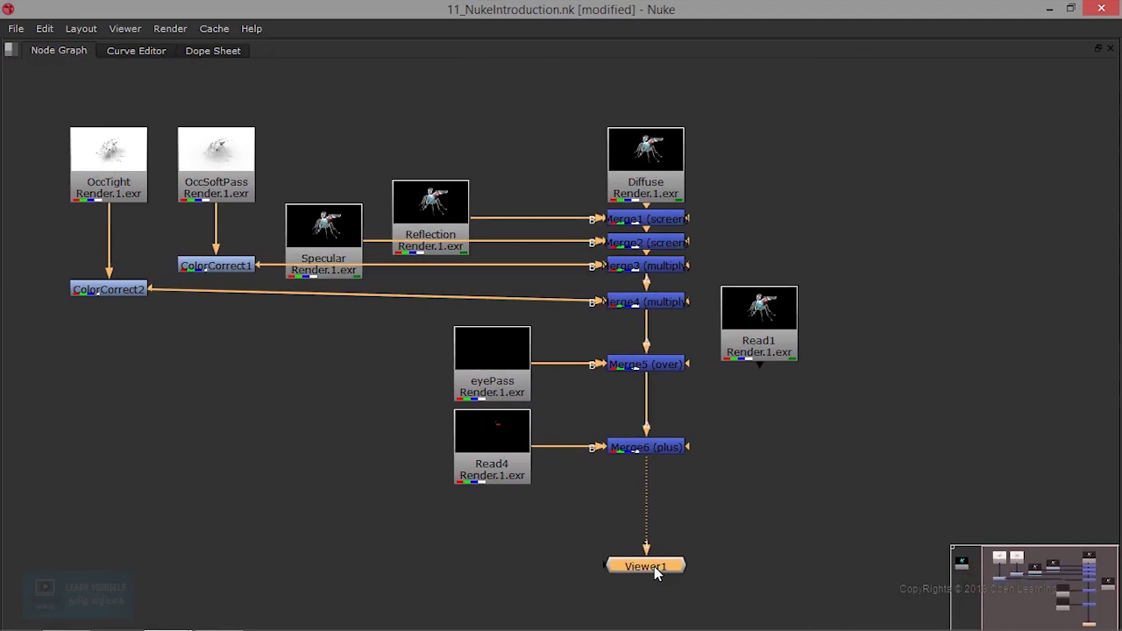
{"action": "left_click_drag", "start_coordinate": [652, 451], "coordinate": [651, 526]}
{"action": "left_click_drag", "start_coordinate": [477, 433], "coordinate": [491, 506]}
Lower Merge5 together with eyePass so they line up above Merge6, and lower Merge4 away from Merge3
{"action": "left_click_drag", "start_coordinate": [617, 372], "coordinate": [619, 478]}
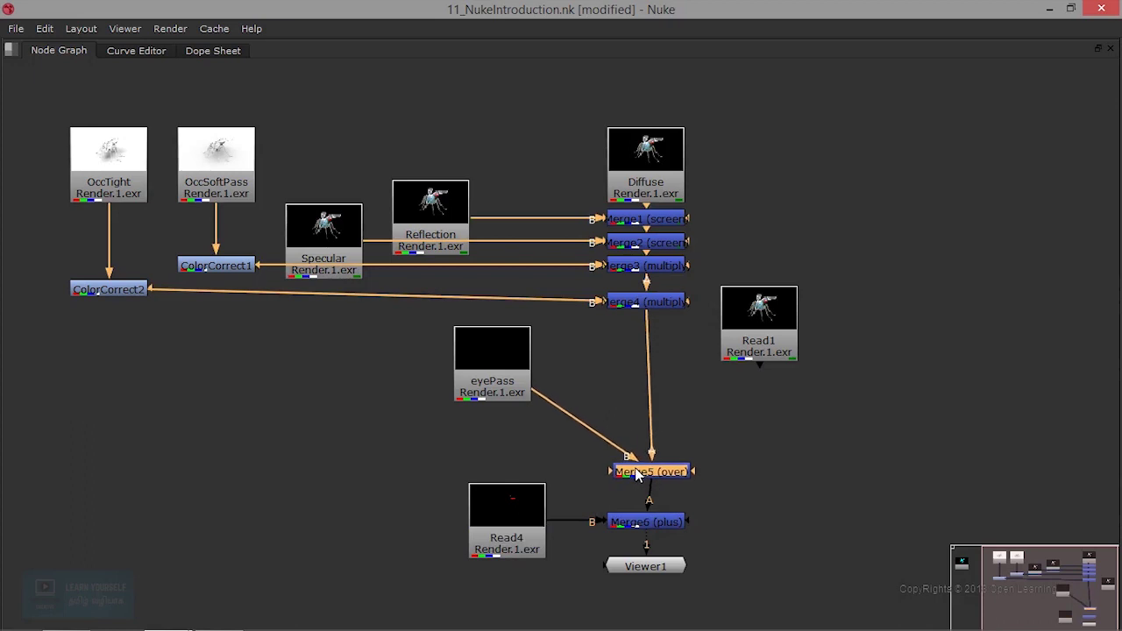
{"action": "left_click_drag", "start_coordinate": [520, 399], "coordinate": [532, 441]}
{"action": "left_click_drag", "start_coordinate": [628, 472], "coordinate": [640, 442]}
{"action": "left_click_drag", "start_coordinate": [649, 303], "coordinate": [649, 341]}
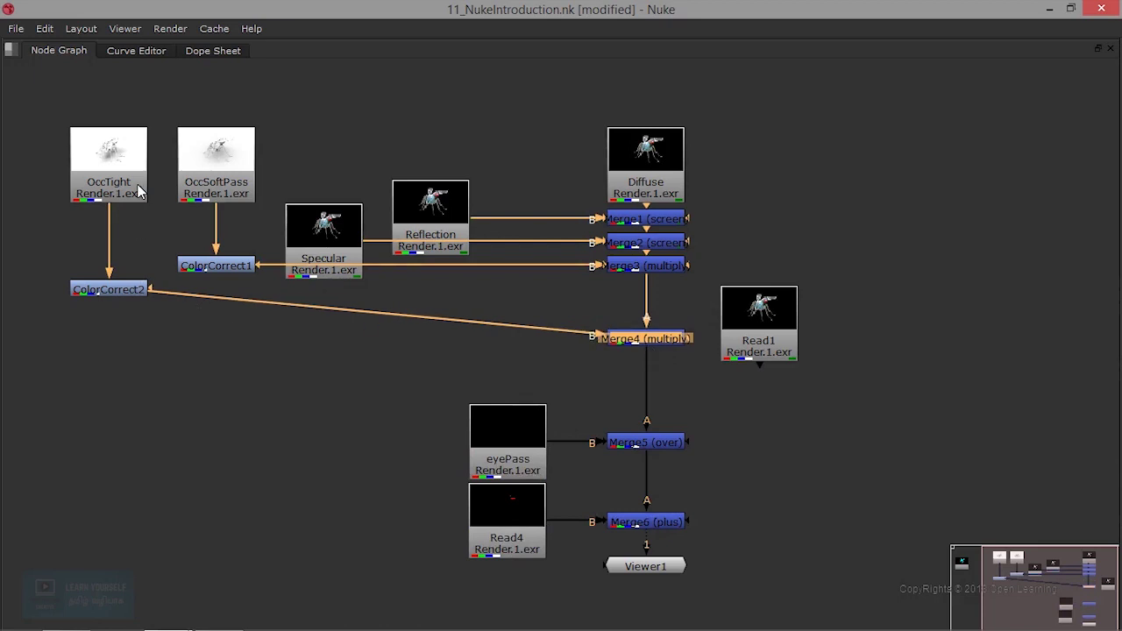
Line up OccTight and ColorCorrect2 horizontally beside Merge4
{"action": "left_click_drag", "start_coordinate": [113, 294], "coordinate": [530, 345]}
{"action": "left_click_drag", "start_coordinate": [123, 171], "coordinate": [408, 344]}
{"action": "mouse_move", "coordinate": [512, 342]}
{"action": "left_mouse_down"}
{"action": "mouse_move", "coordinate": [492, 348]}
{"action": "mouse_move", "coordinate": [507, 340]}
{"action": "left_mouse_up"}
{"action": "left_click_drag", "start_coordinate": [417, 340], "coordinate": [401, 340]}
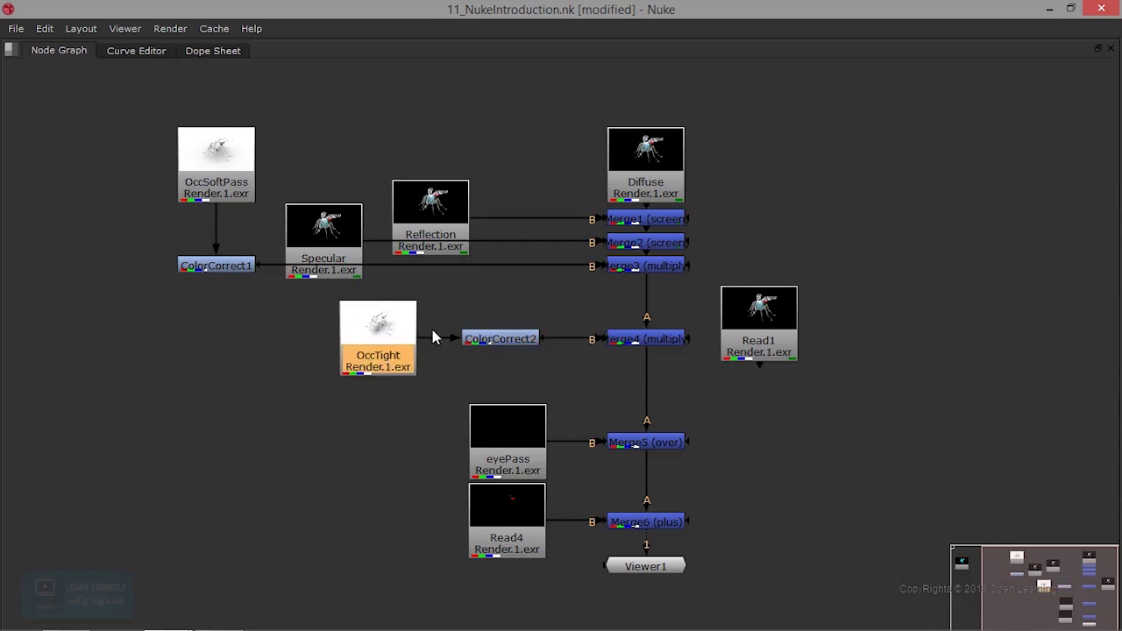
Line up OccSoftPass and ColorCorrect1 beside Merge3, clearing Reflection and Specular upward and stacking OccSoftPass above OccTight
{"action": "left_click_drag", "start_coordinate": [227, 272], "coordinate": [517, 287]}
{"action": "mouse_move", "coordinate": [635, 275]}
{"action": "left_mouse_down"}
{"action": "mouse_move", "coordinate": [649, 291]}
{"action": "mouse_move", "coordinate": [649, 279]}
{"action": "left_mouse_up"}
{"action": "left_click_drag", "start_coordinate": [441, 230], "coordinate": [435, 115]}
{"action": "left_click_drag", "start_coordinate": [346, 233], "coordinate": [376, 148]}
{"action": "left_click", "coordinate": [222, 175]}
{"action": "left_click_drag", "start_coordinate": [222, 176], "coordinate": [377, 256]}
{"action": "left_click_drag", "start_coordinate": [382, 327], "coordinate": [383, 344]}
{"action": "left_click_drag", "start_coordinate": [383, 286], "coordinate": [380, 301]}
{"action": "left_click_drag", "start_coordinate": [388, 350], "coordinate": [387, 343]}
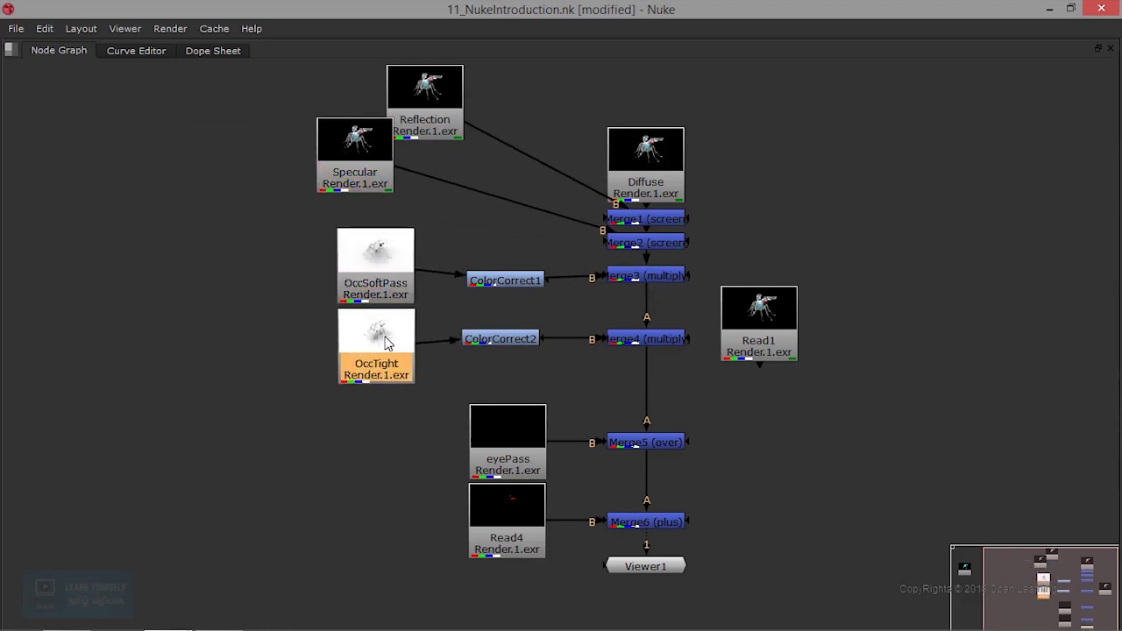
Raise Diffuse, Merge1 and Merge2 with even gaps, and place Reflection and Specular beside their merges
{"action": "left_click_drag", "start_coordinate": [647, 179], "coordinate": [656, 81]}
{"action": "left_click_drag", "start_coordinate": [666, 219], "coordinate": [666, 155]}
{"action": "left_click_drag", "start_coordinate": [660, 239], "coordinate": [659, 198]}
{"action": "left_click_drag", "start_coordinate": [352, 157], "coordinate": [497, 206]}
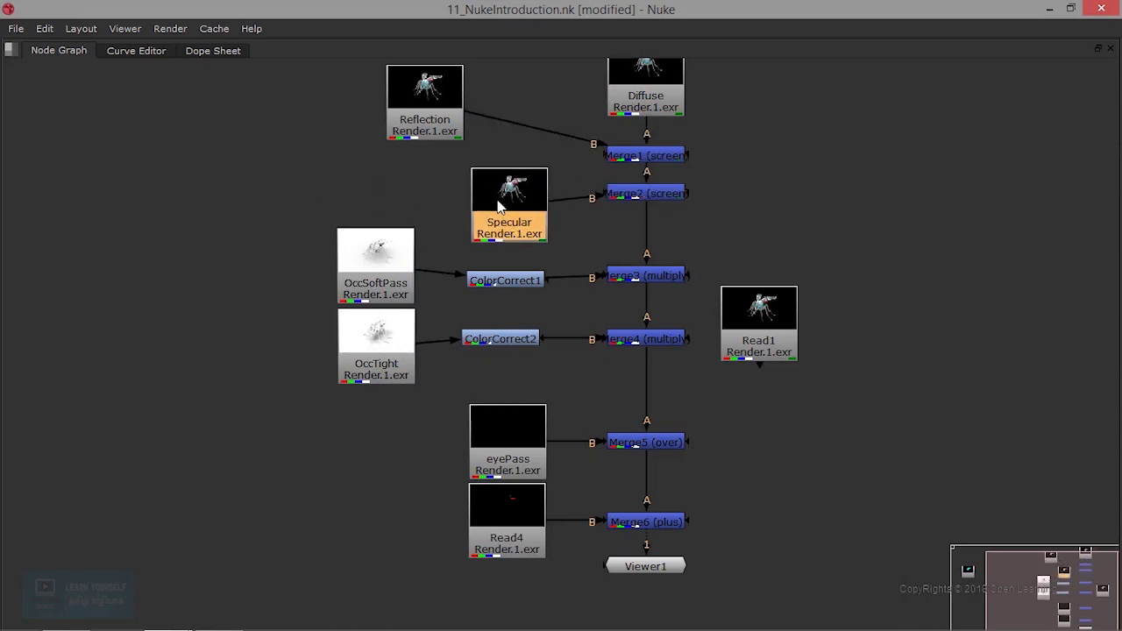
{"action": "scroll", "coordinate": [673, 210], "scroll_direction": "down", "scroll_amount": 2}
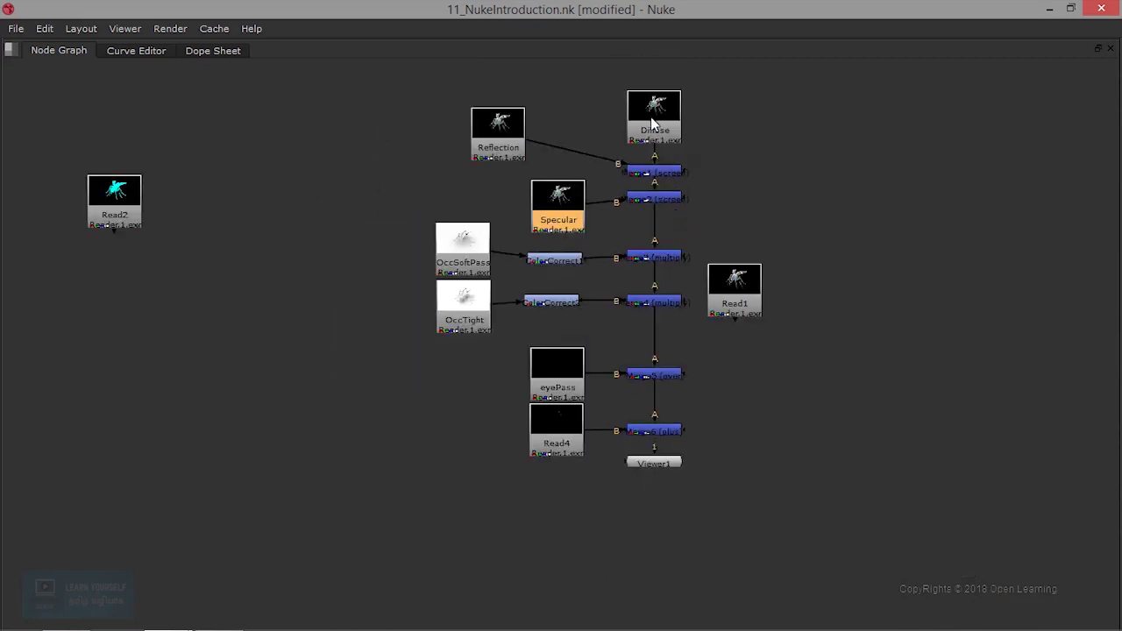
{"action": "left_click_drag", "start_coordinate": [654, 124], "coordinate": [656, 98]}
{"action": "left_click_drag", "start_coordinate": [653, 175], "coordinate": [655, 146]}
{"action": "left_click_drag", "start_coordinate": [507, 127], "coordinate": [571, 142]}
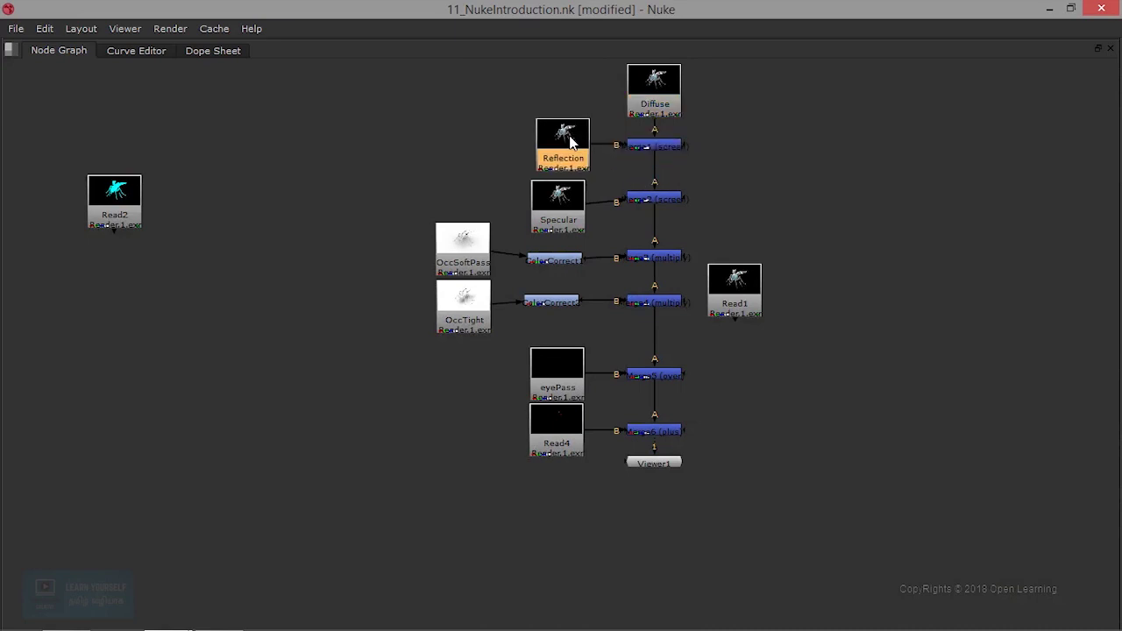
Move Read1 down beside Merge6 and display it in Viewer1
{"action": "scroll", "coordinate": [769, 346], "scroll_direction": "up", "scroll_amount": 3}
{"action": "left_click_drag", "start_coordinate": [720, 274], "coordinate": [764, 447]}
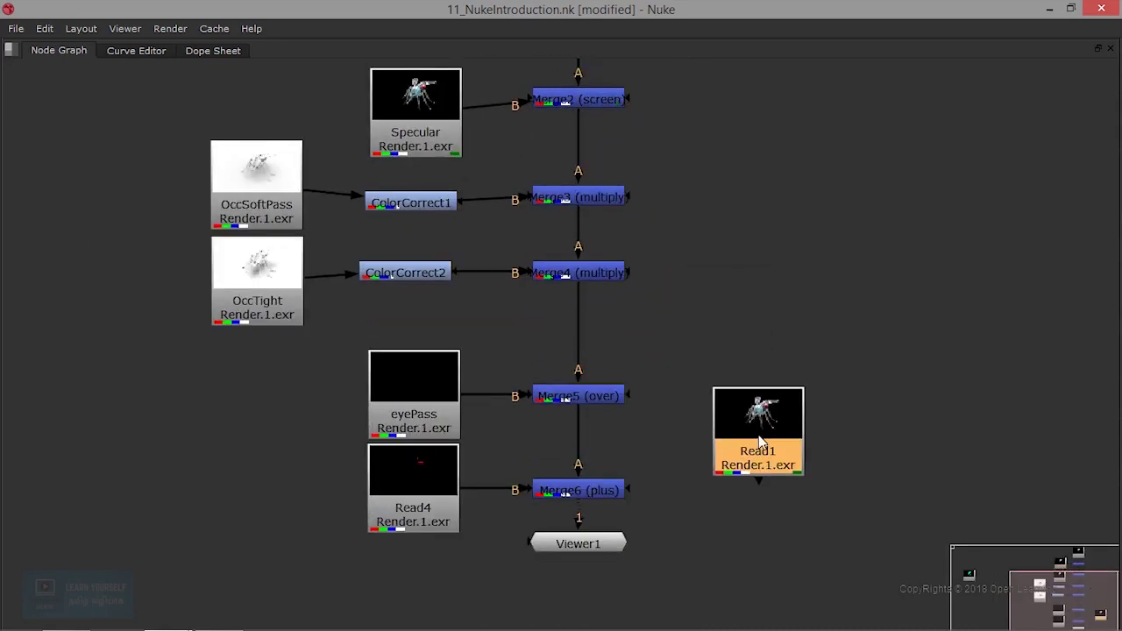
{"action": "scroll", "coordinate": [724, 481], "scroll_direction": "up", "scroll_amount": 2}
{"action": "scroll", "coordinate": [724, 480], "scroll_direction": "up", "scroll_amount": 1}
{"action": "left_click_drag", "start_coordinate": [725, 481], "coordinate": [704, 493]}
{"action": "key", "text": "1"}
{"action": "scroll", "coordinate": [700, 513], "scroll_direction": "down", "scroll_amount": 3}
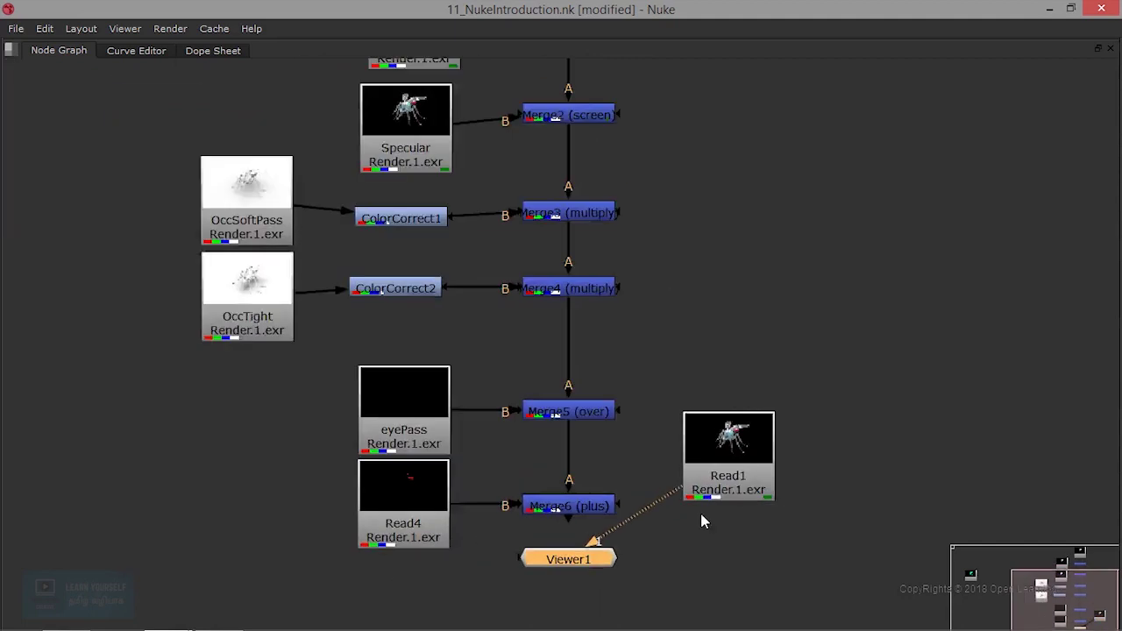
{"action": "scroll", "coordinate": [701, 513], "scroll_direction": "up", "scroll_amount": 2}
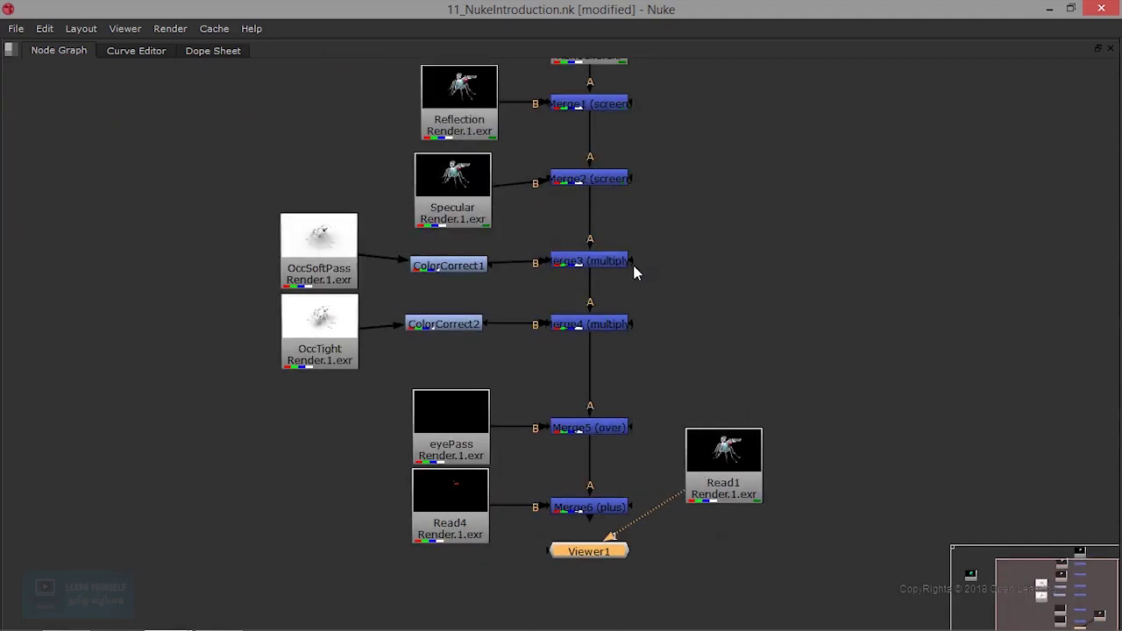
Restore the multi-panel layout and inspect the mosquito's head, legs and thorax close up in Read1
{"action": "key", "text": "space"}
{"action": "scroll", "coordinate": [386, 229], "scroll_direction": "up", "scroll_amount": 4}
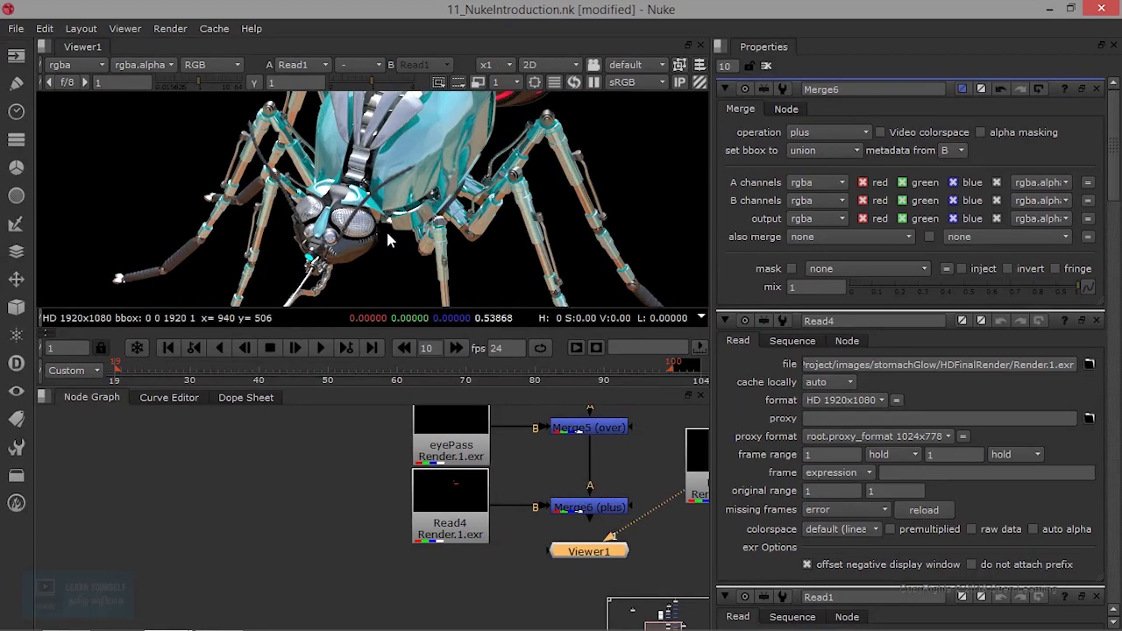
{"action": "middle_click_drag", "start_coordinate": [423, 166], "coordinate": [405, 245]}
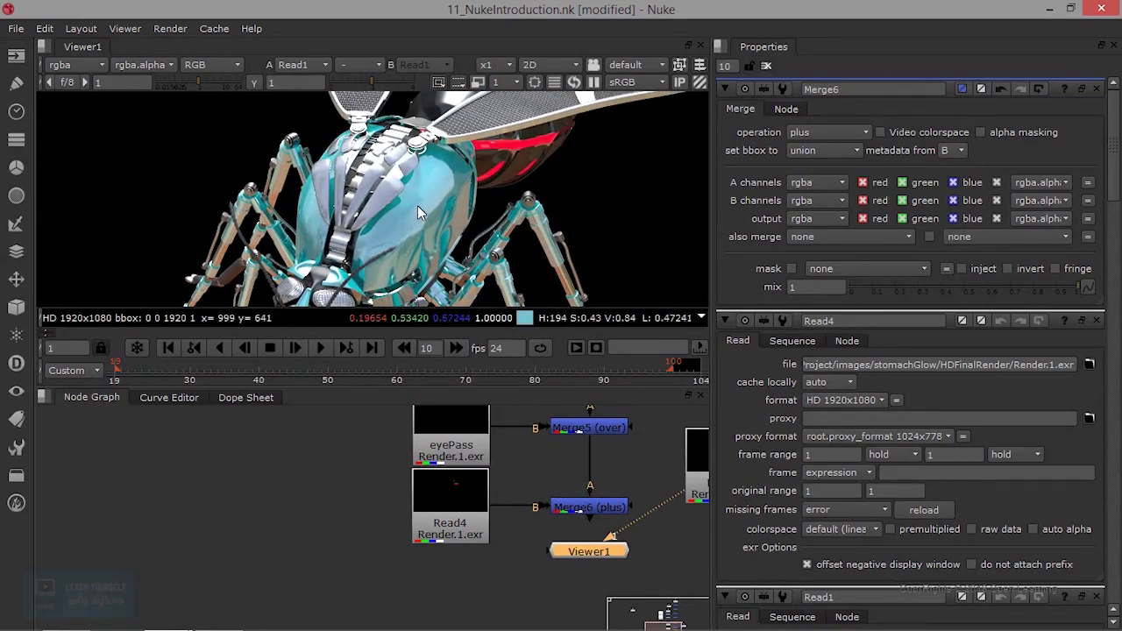
{"action": "scroll", "coordinate": [533, 455], "scroll_direction": "down", "scroll_amount": 1}
{"action": "scroll", "coordinate": [534, 456], "scroll_direction": "up", "scroll_amount": 2}
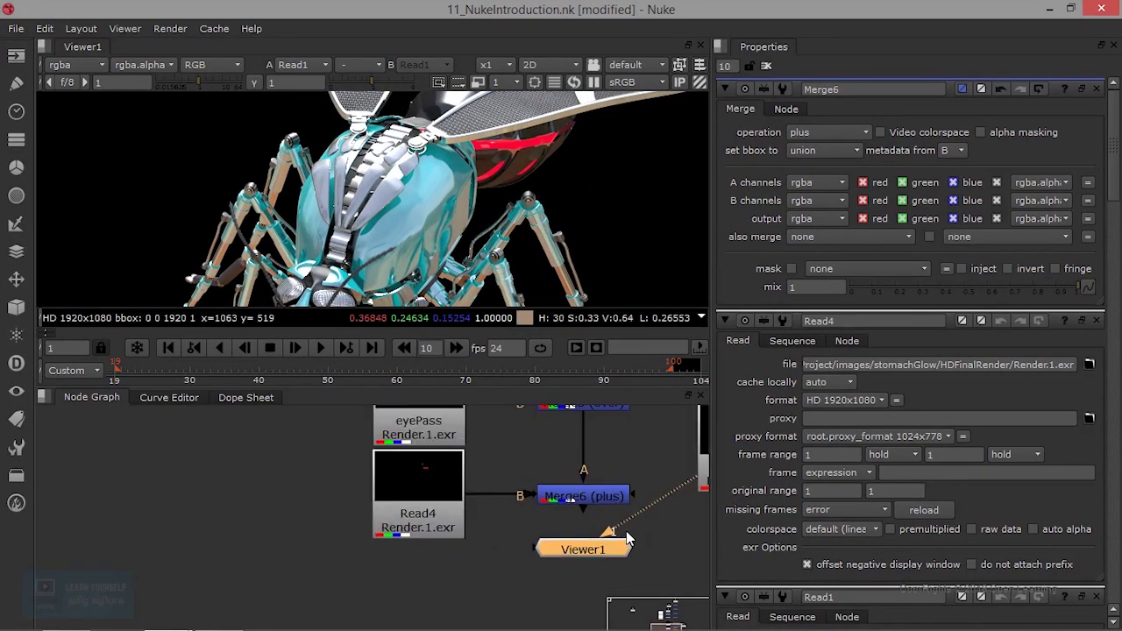
Connect Viewer1 back to Merge6 and inspect the composite's wing joints and glowing abdomen close up
{"action": "middle_click_drag", "start_coordinate": [634, 544], "coordinate": [529, 553]}
{"action": "left_click_drag", "start_coordinate": [527, 552], "coordinate": [492, 512]}
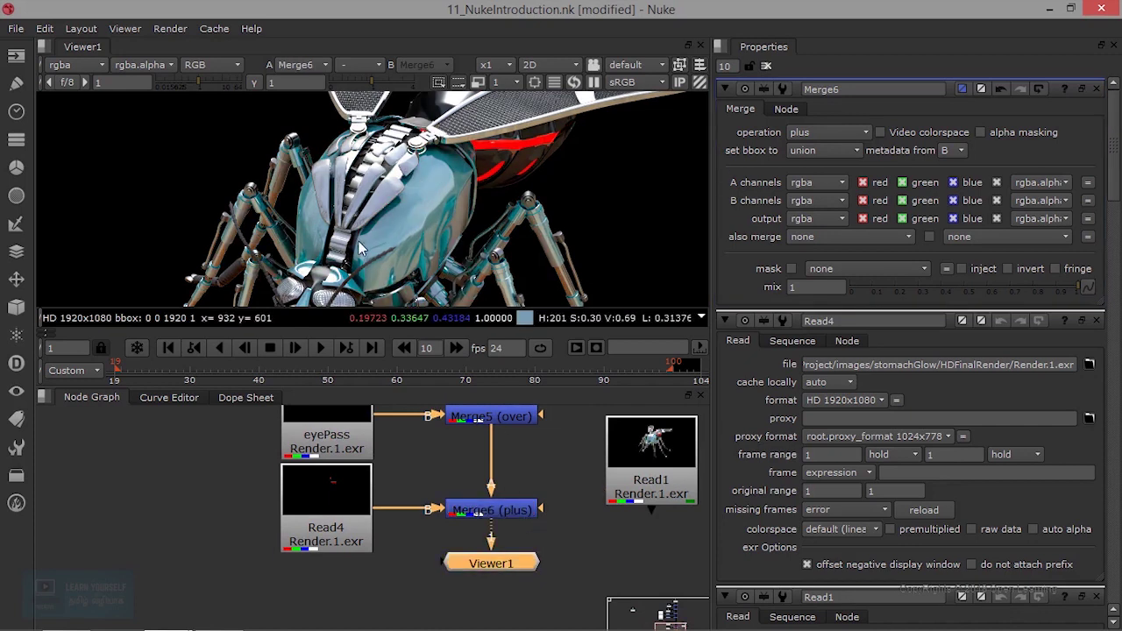
{"action": "middle_click_drag", "start_coordinate": [389, 239], "coordinate": [412, 351]}
{"action": "scroll", "coordinate": [419, 213], "scroll_direction": "up", "scroll_amount": 3}
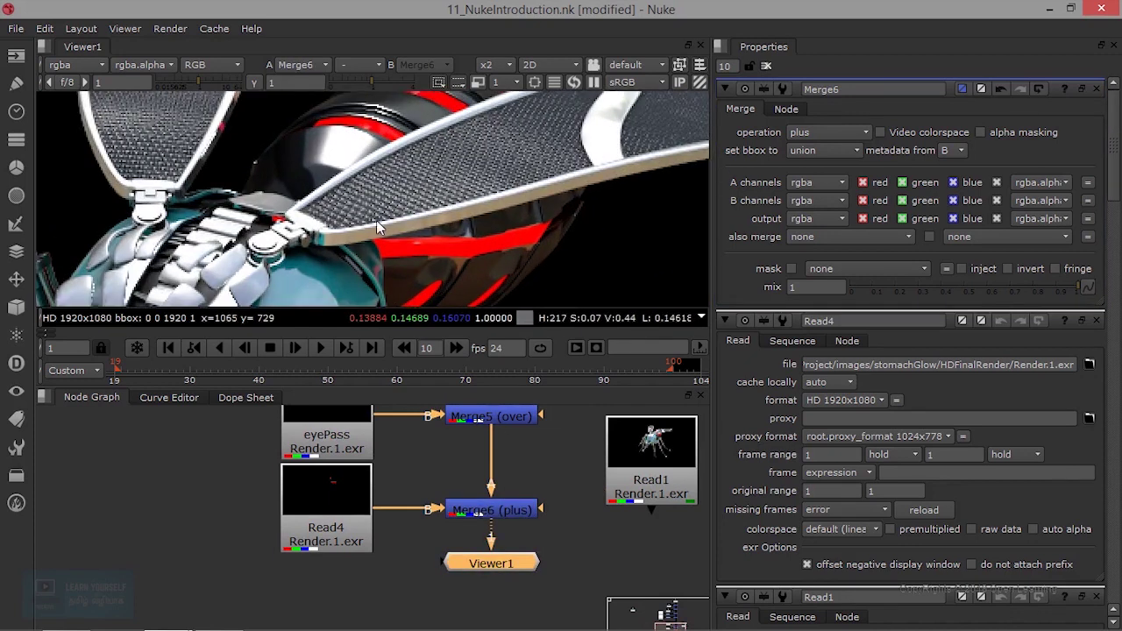
Compare the Read1 render with the Merge6 composite, first on the abdomen and wing, then across the body
{"action": "left_click", "coordinate": [653, 454]}
{"action": "key", "text": "1"}
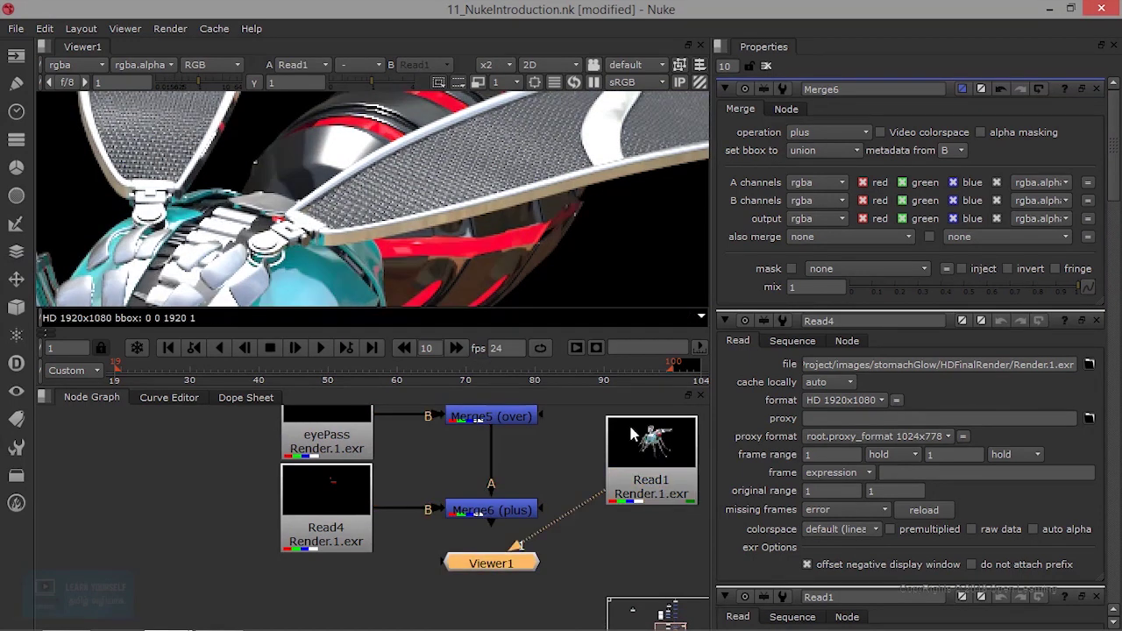
{"action": "scroll", "coordinate": [398, 237], "scroll_direction": "down", "scroll_amount": 5}
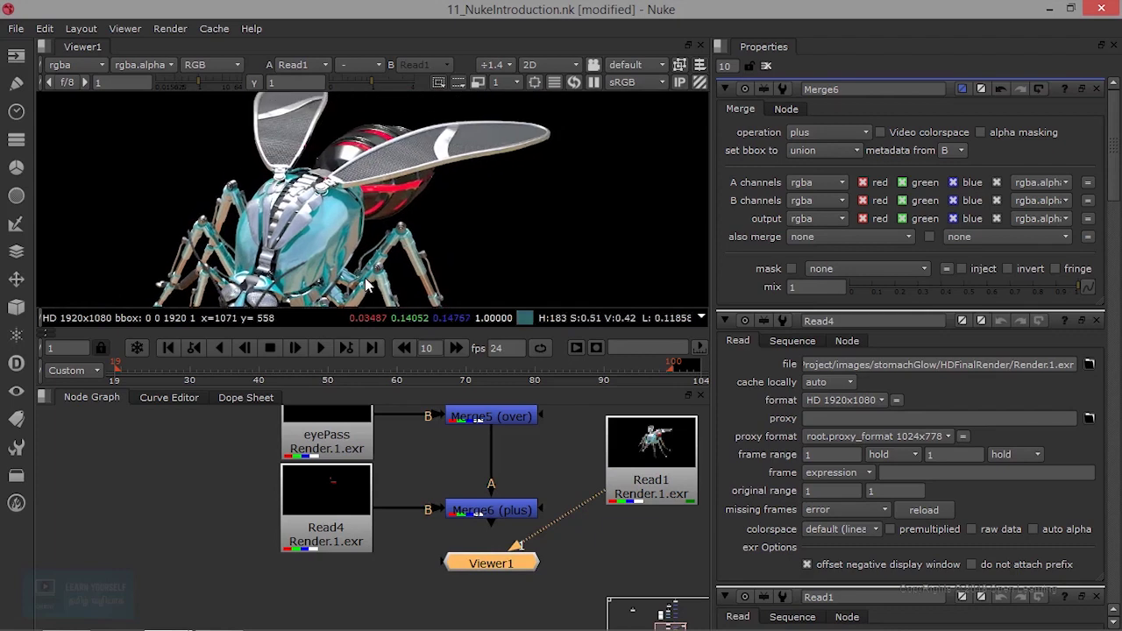
{"action": "left_click", "coordinate": [496, 515]}
{"action": "key", "text": "1"}
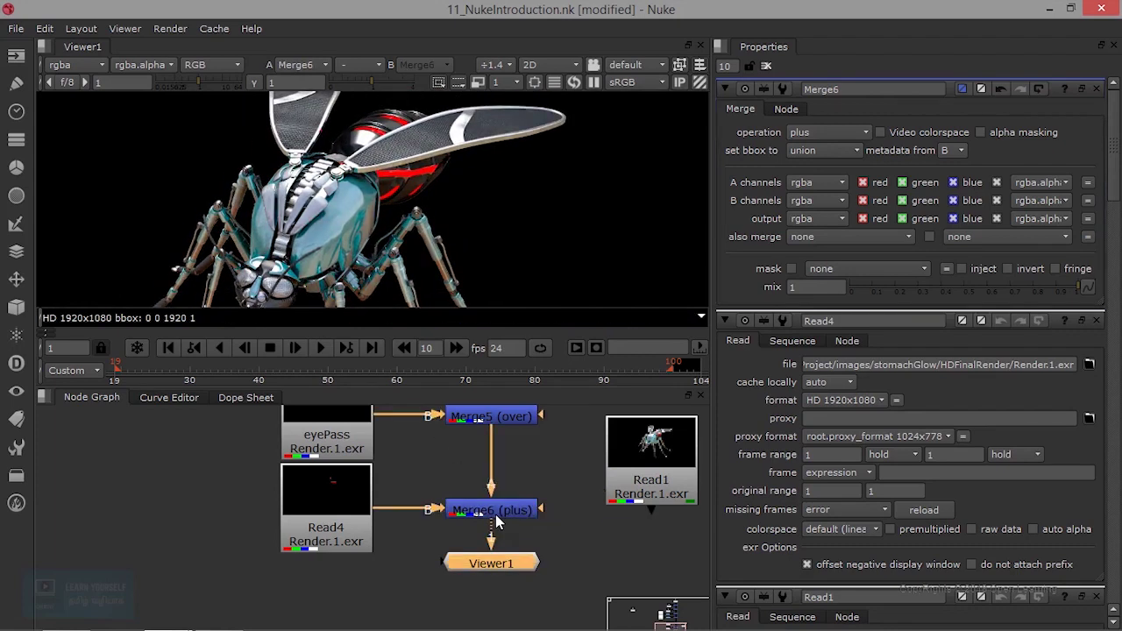
{"action": "left_click", "coordinate": [641, 467]}
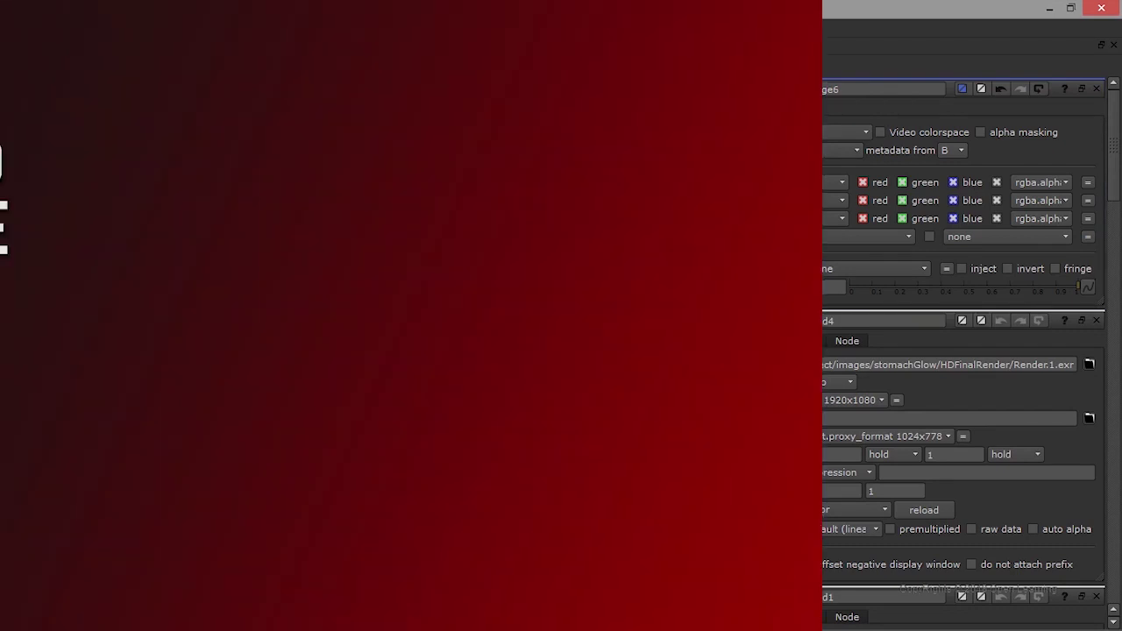